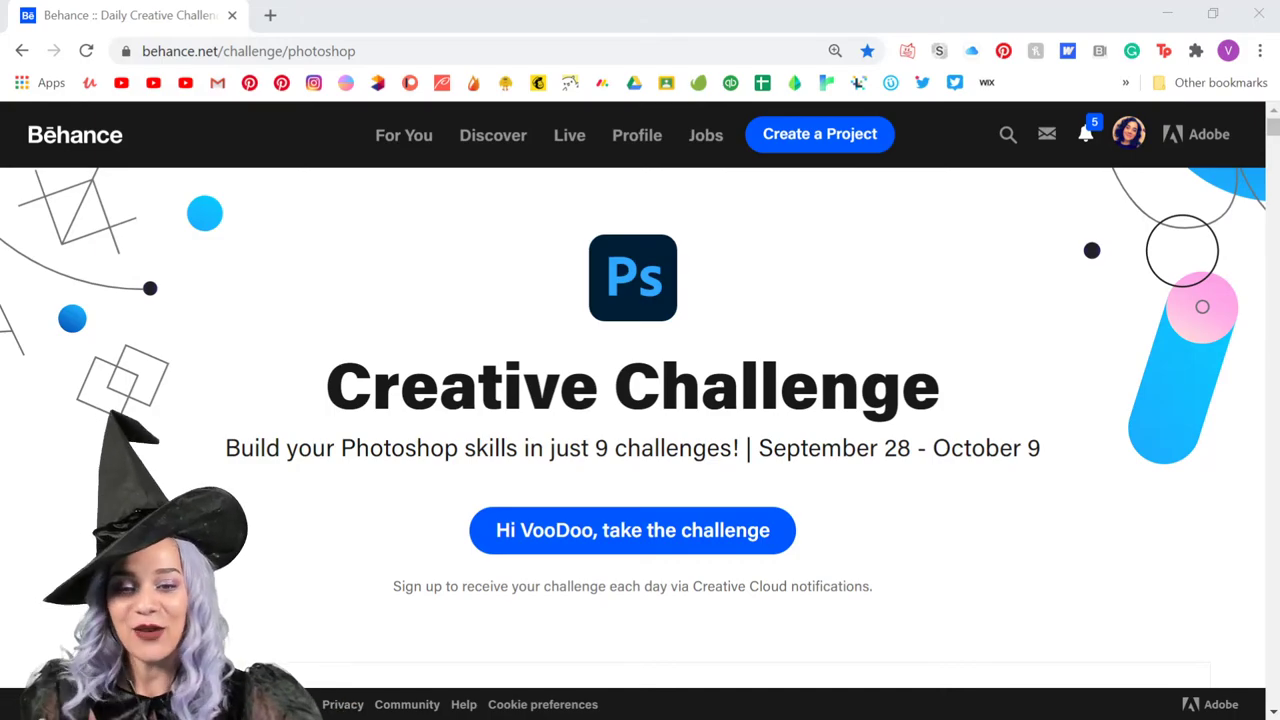
Step: Review how the Photoshop Creative Challenge works and look through the descriptions of its daily challenges
scroll(113, 281, "down", 5)
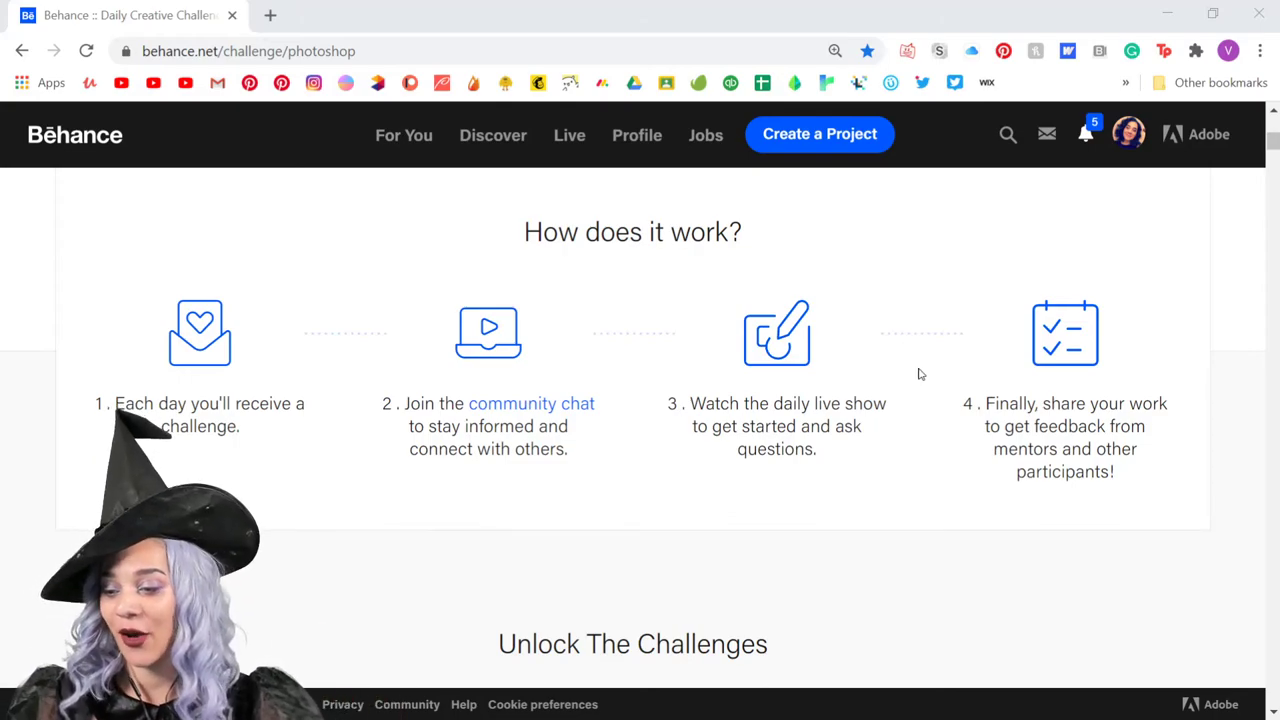
scroll(669, 342, "down", 6)
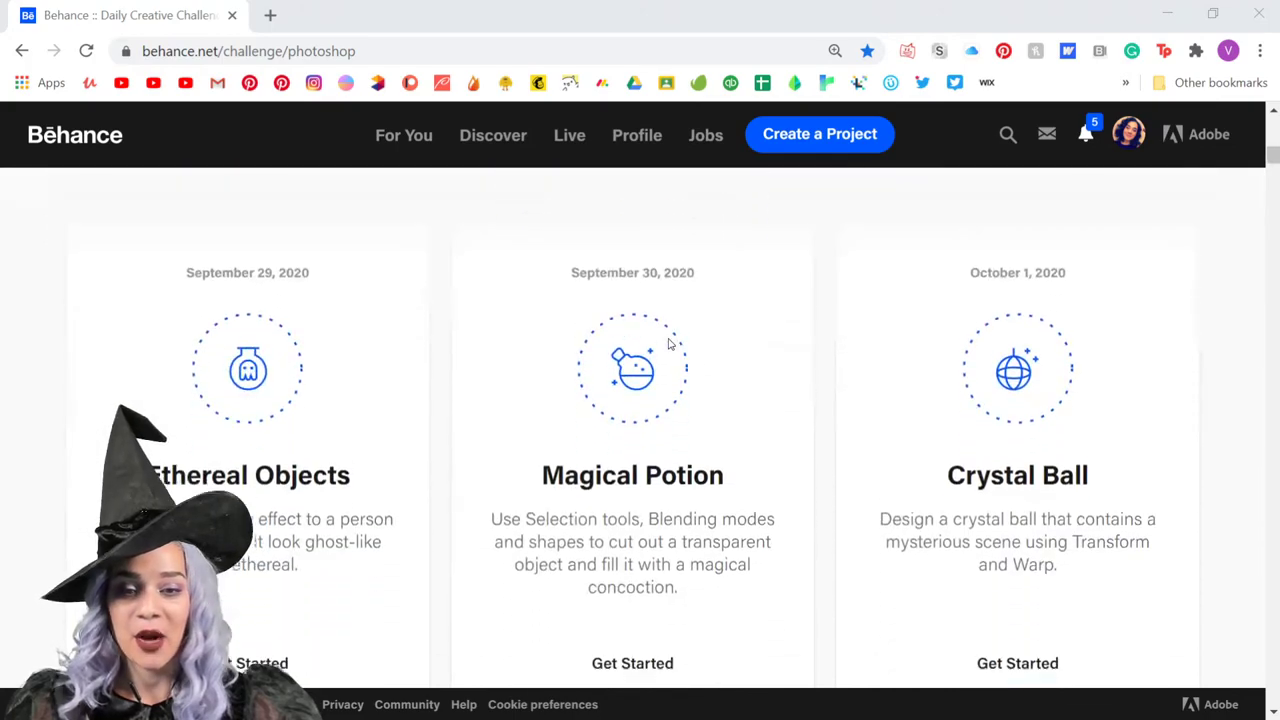
scroll(669, 342, "down", 10)
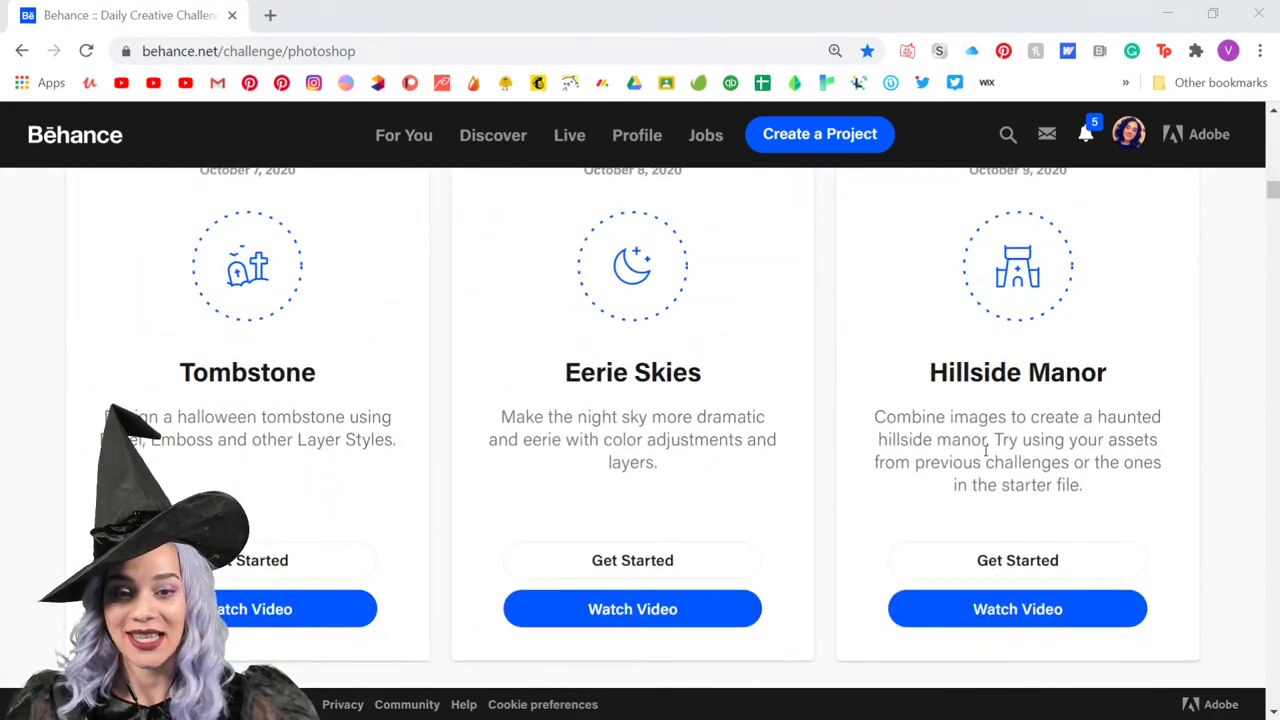
scroll(987, 451, "down", 1)
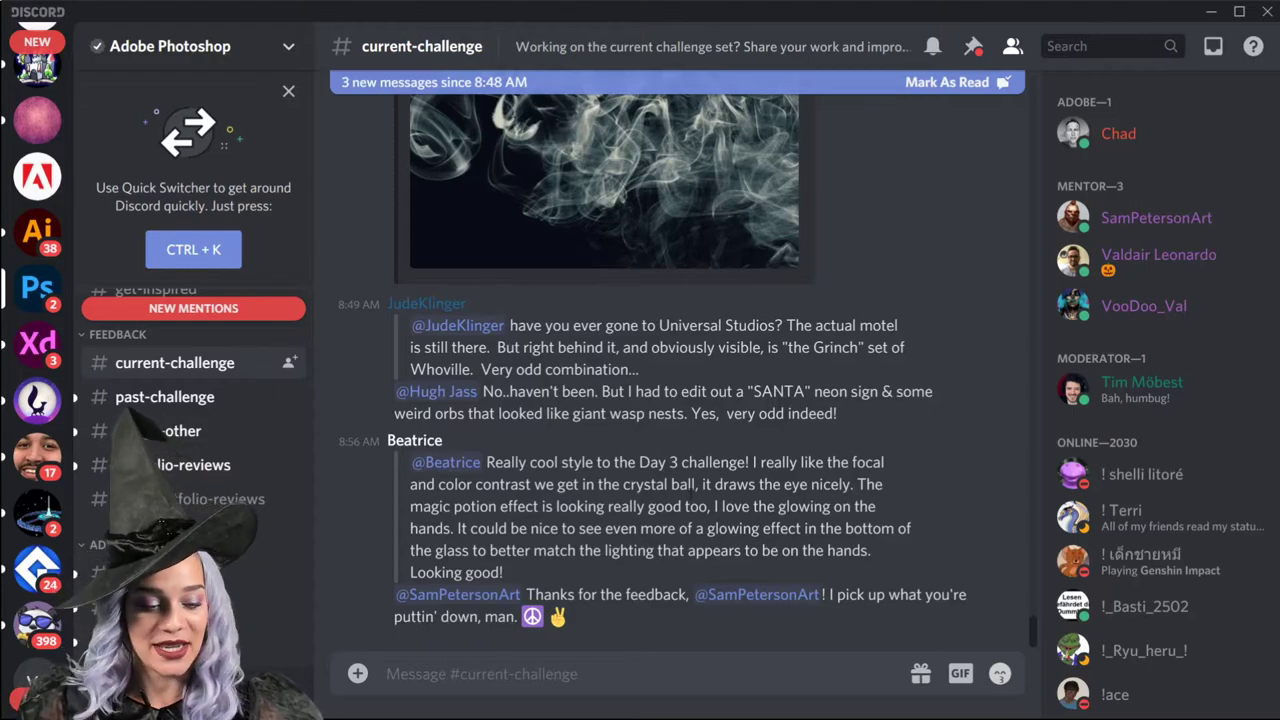
Step: Look back through the submissions in Discord's current-challenge channel and view the animated tombstone GIF enlarged
scroll(715, 500, "up", 3)
scroll(715, 500, "up", 7)
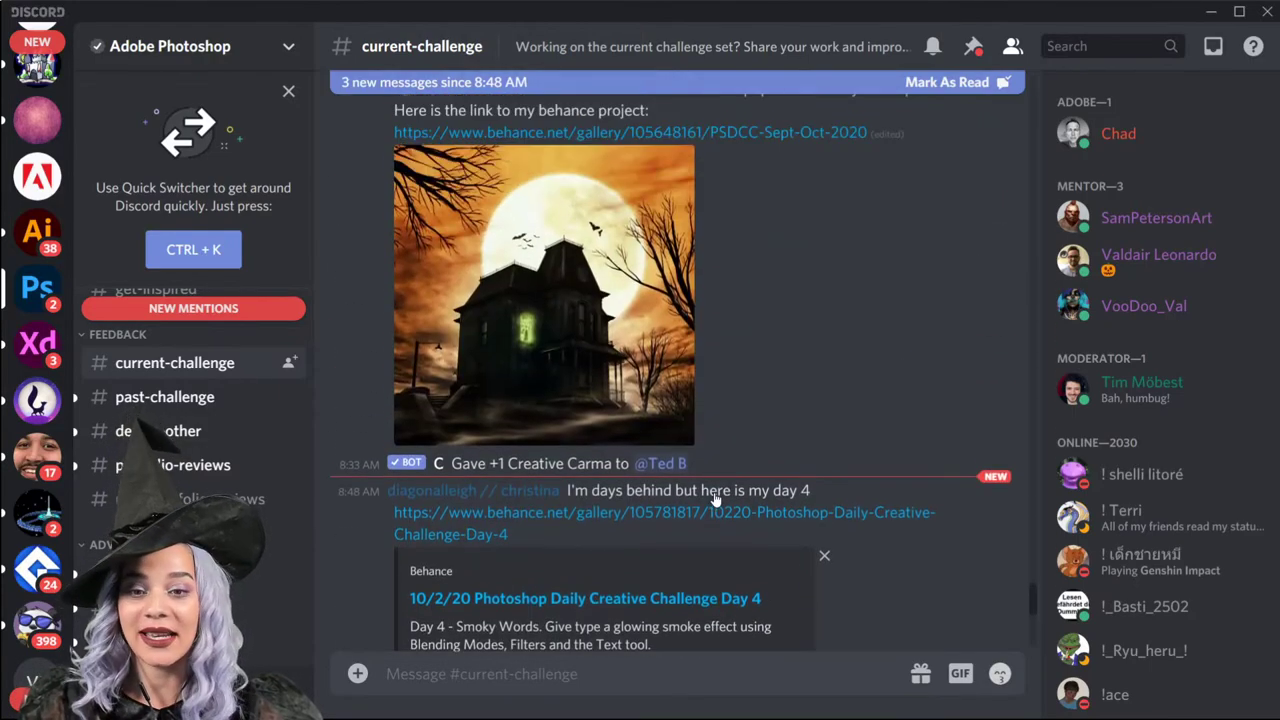
scroll(715, 500, "up", 10)
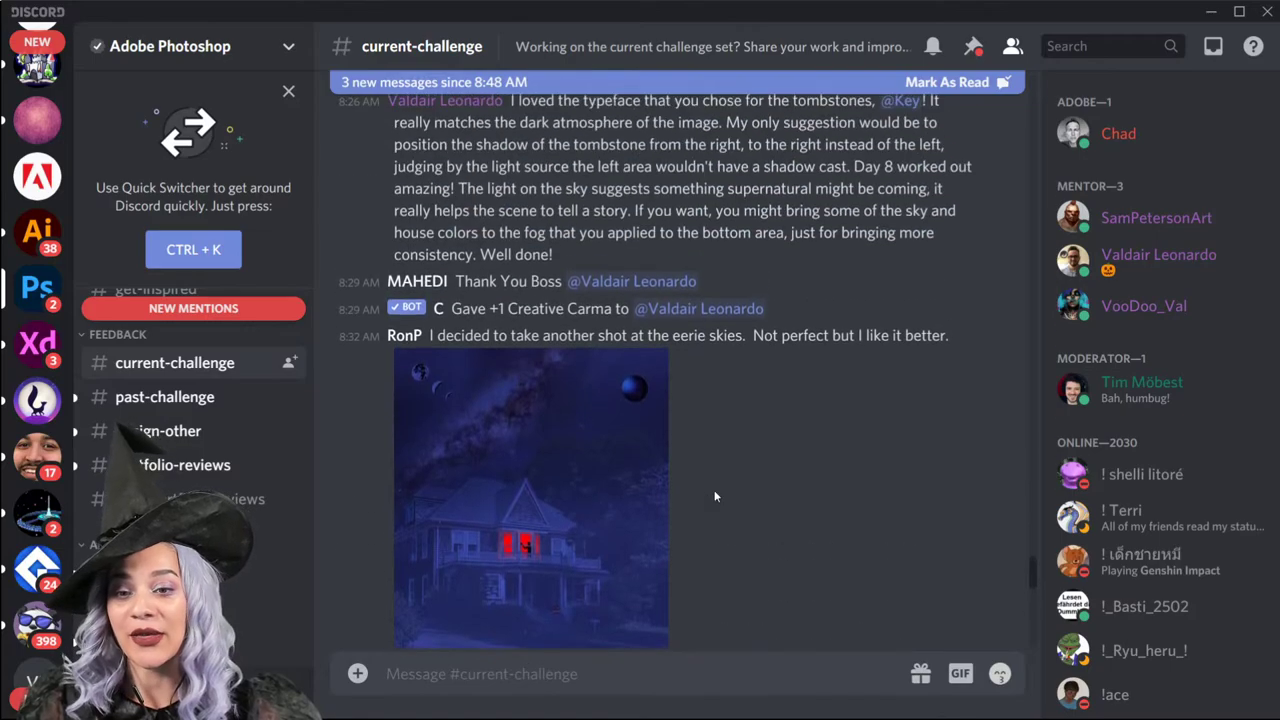
scroll(712, 493, "up", 8)
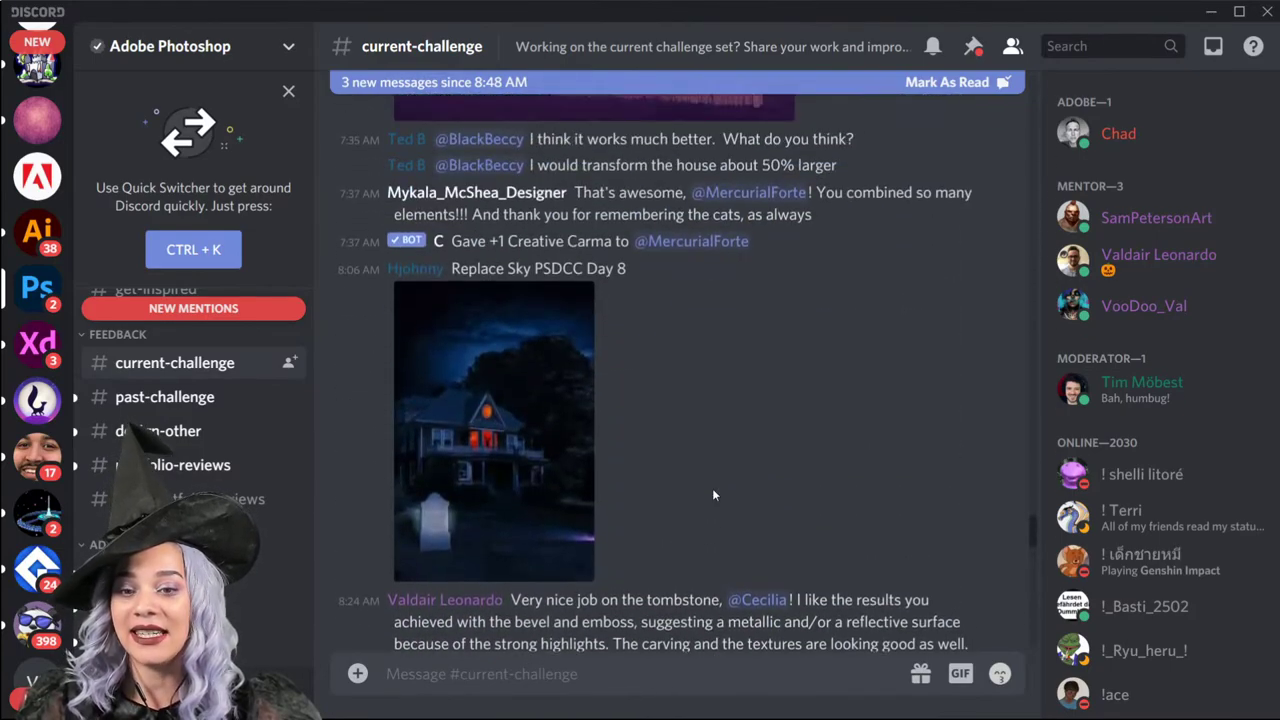
scroll(710, 487, "up", 1)
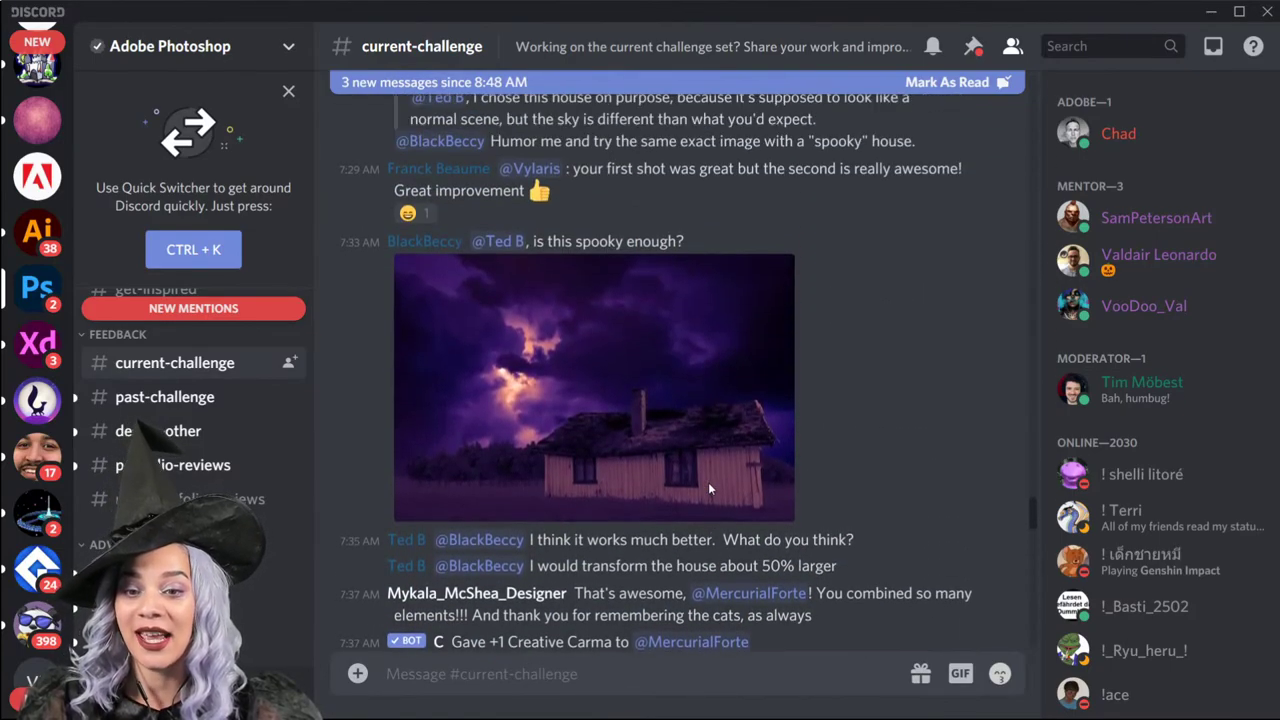
scroll(605, 460, "up", 7)
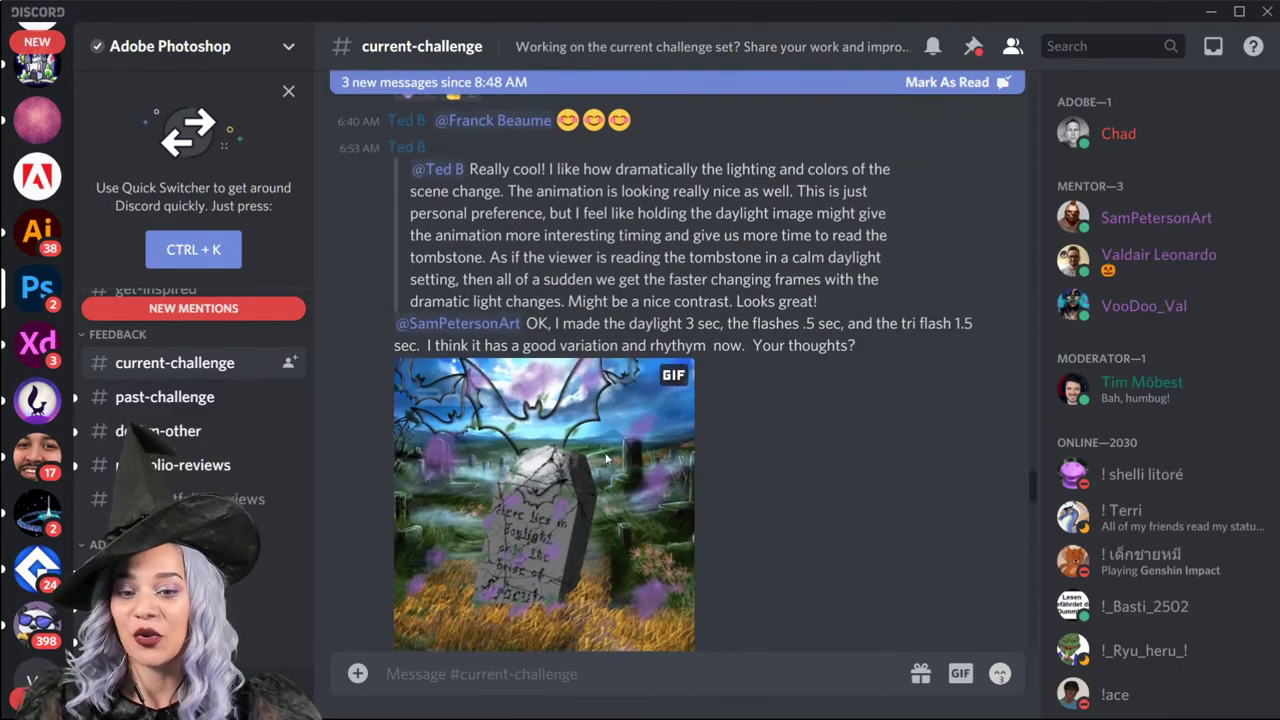
scroll(605, 458, "down", 1)
left_click(569, 434)
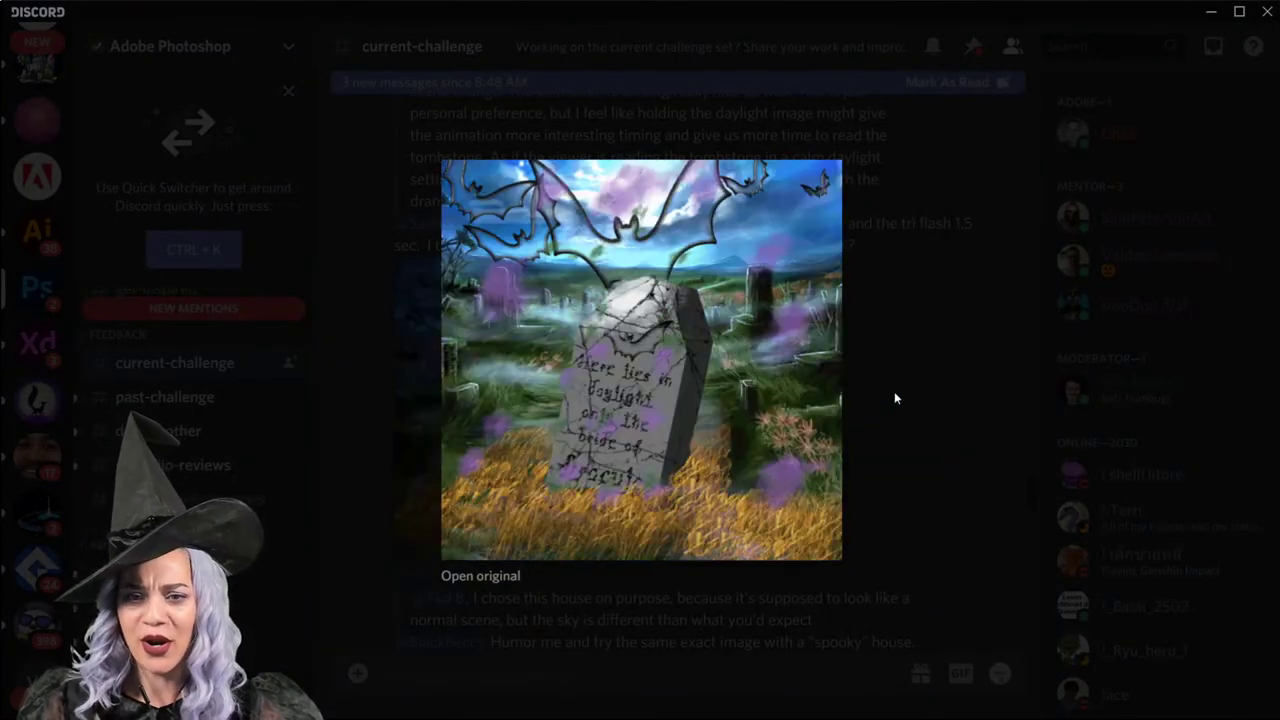
left_click(894, 391)
Step: Examine the older tombstone and eerie-skies submissions with their feedback, and return toward the newest messages
scroll(857, 395, "up", 3)
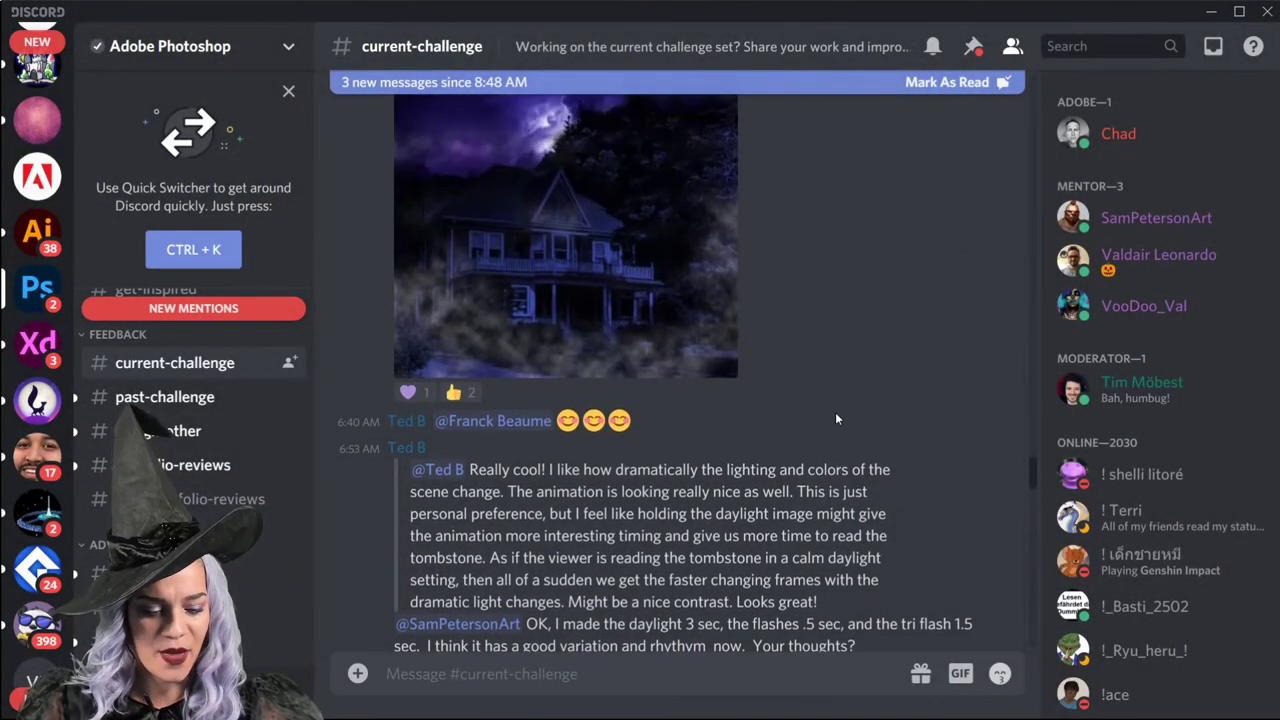
scroll(835, 412, "up", 2)
scroll(830, 418, "down", 3)
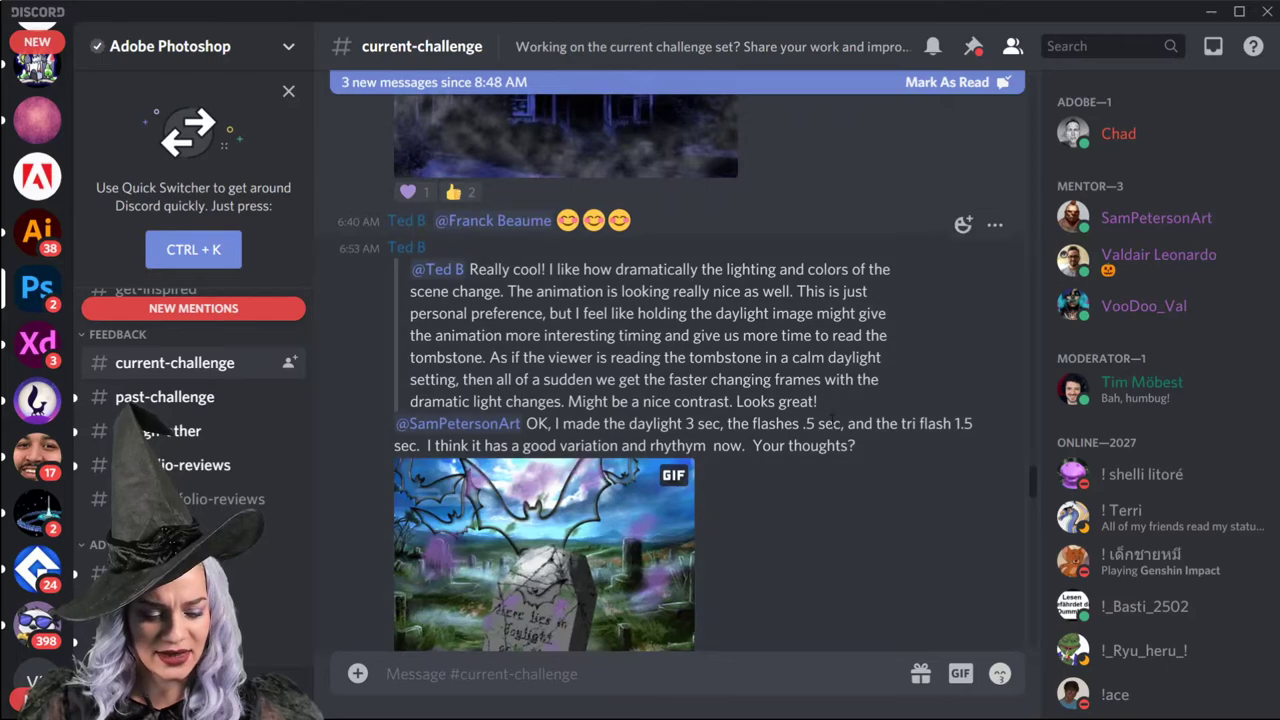
scroll(831, 416, "up", 5)
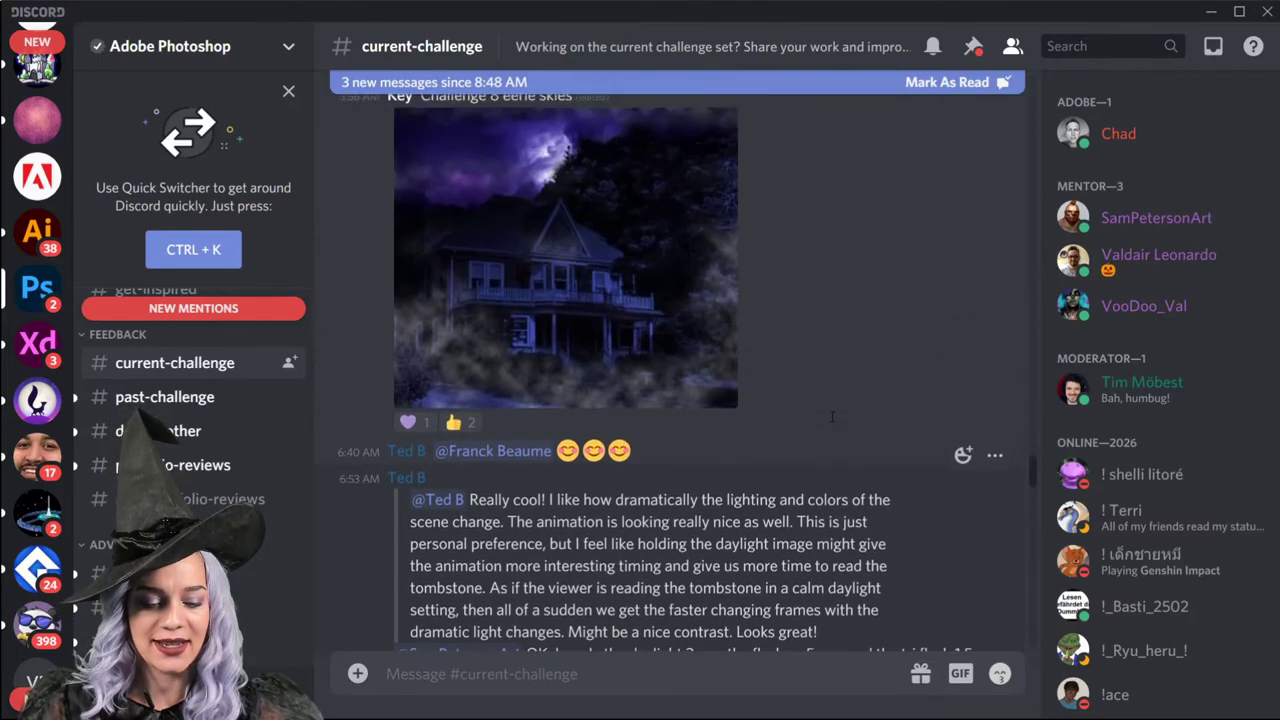
scroll(831, 410, "up", 5)
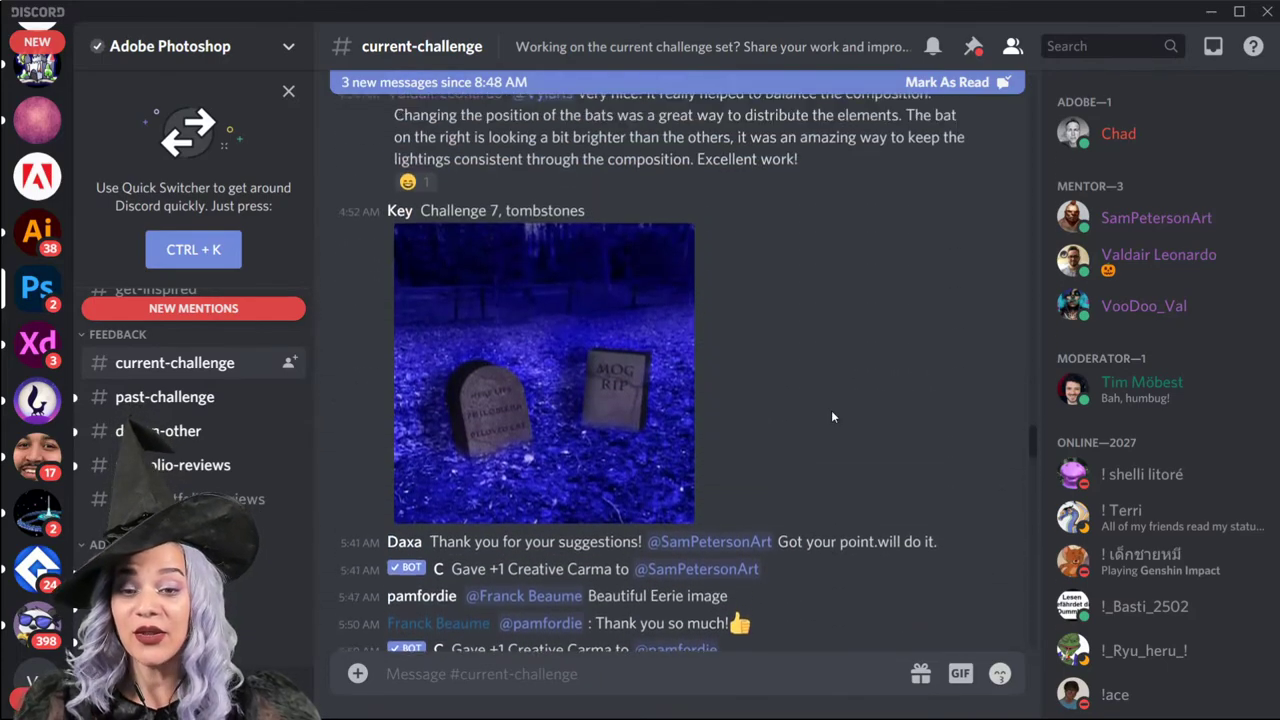
scroll(831, 400, "up", 5)
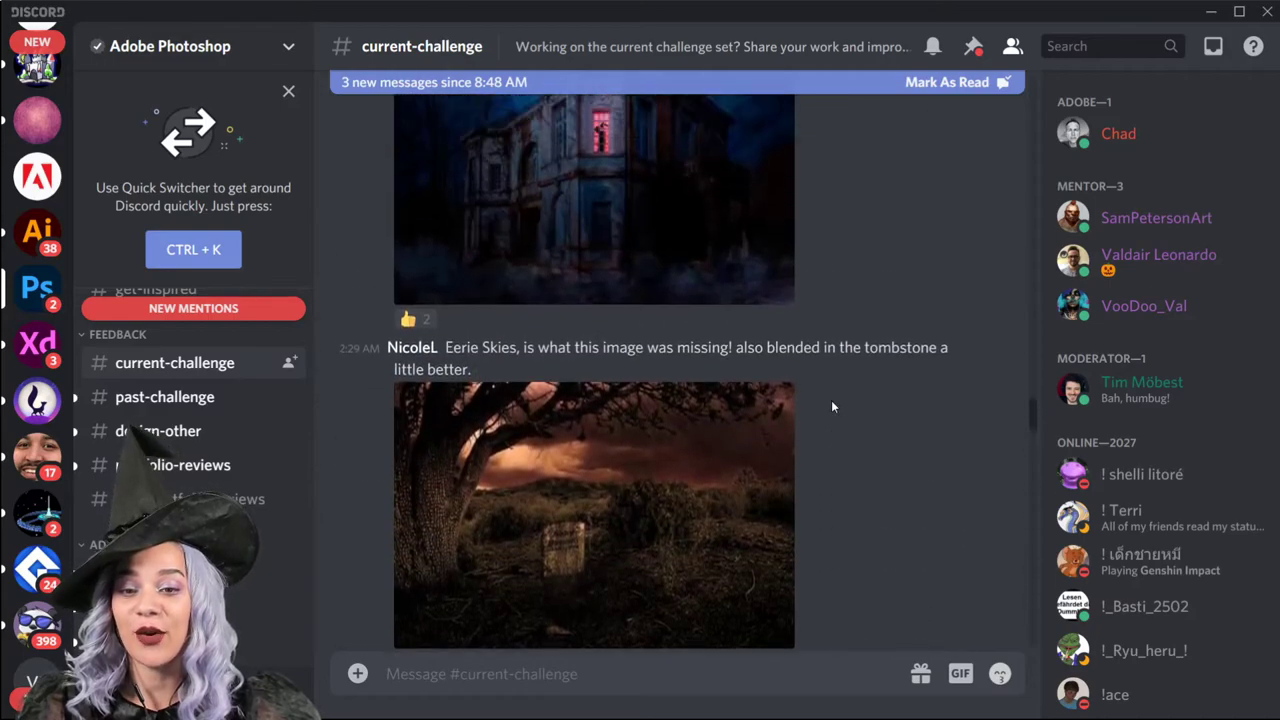
scroll(829, 408, "up", 3)
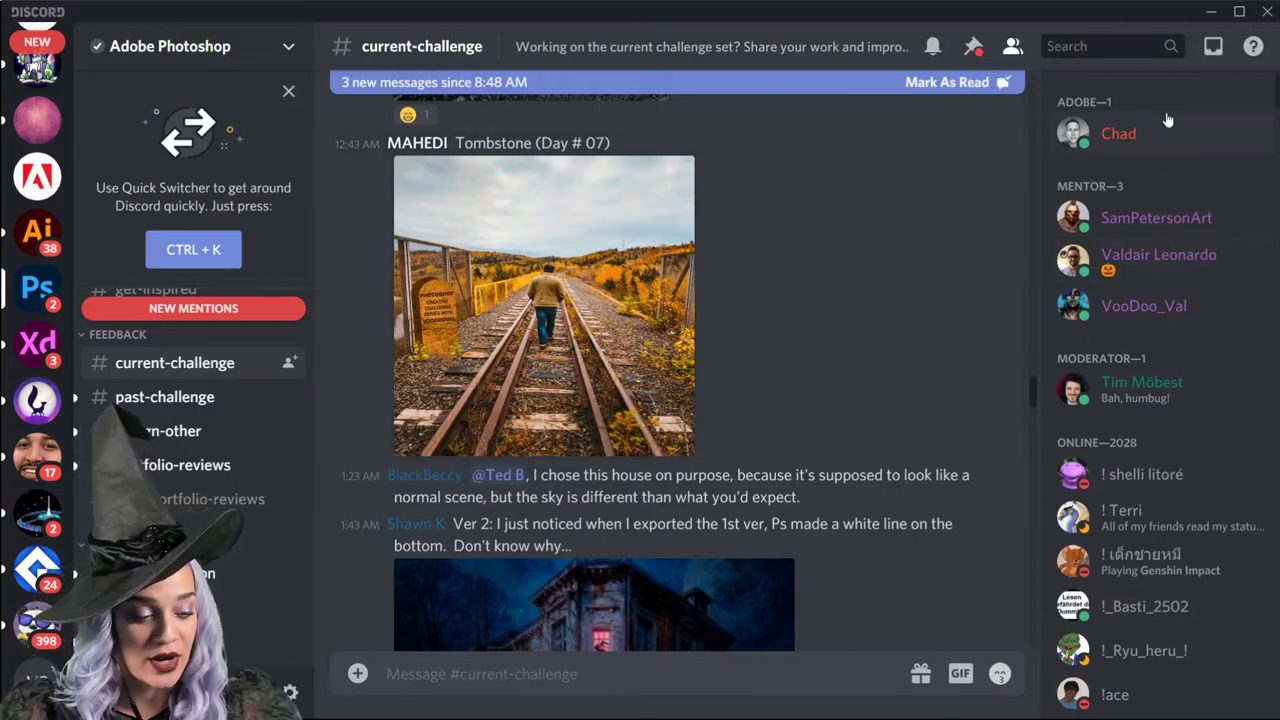
scroll(706, 433, "down", 20)
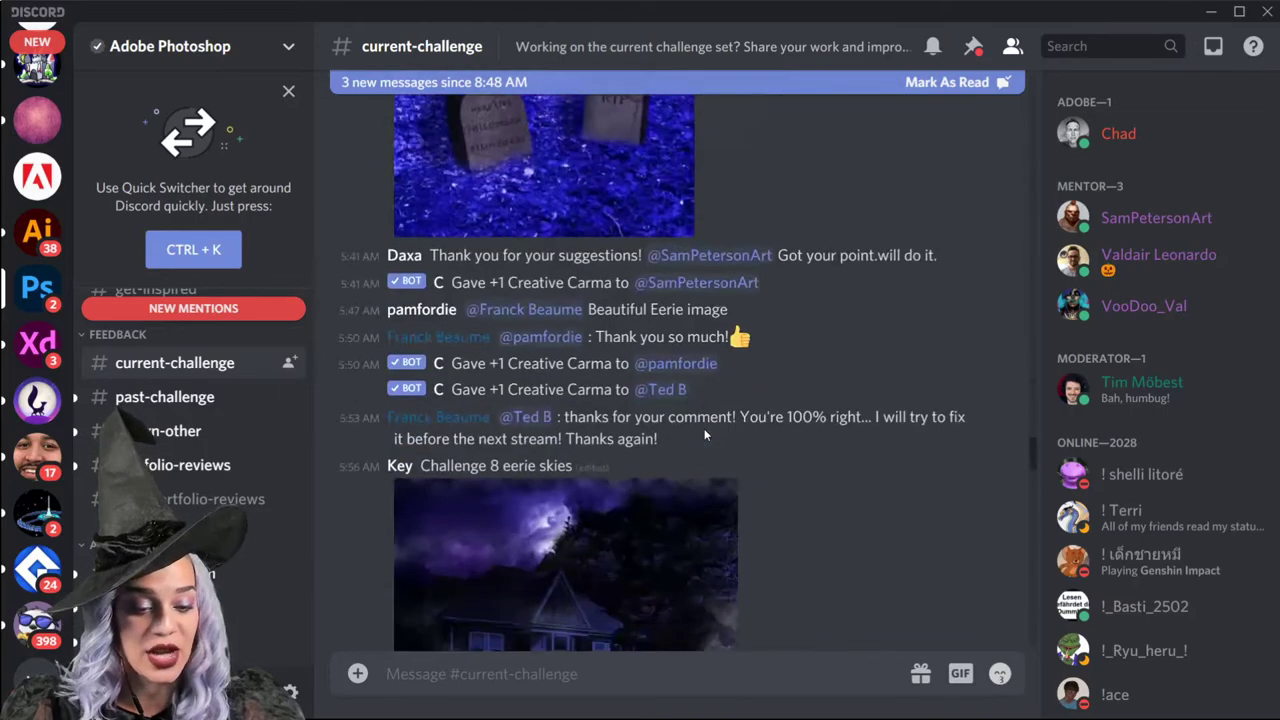
scroll(706, 433, "down", 10)
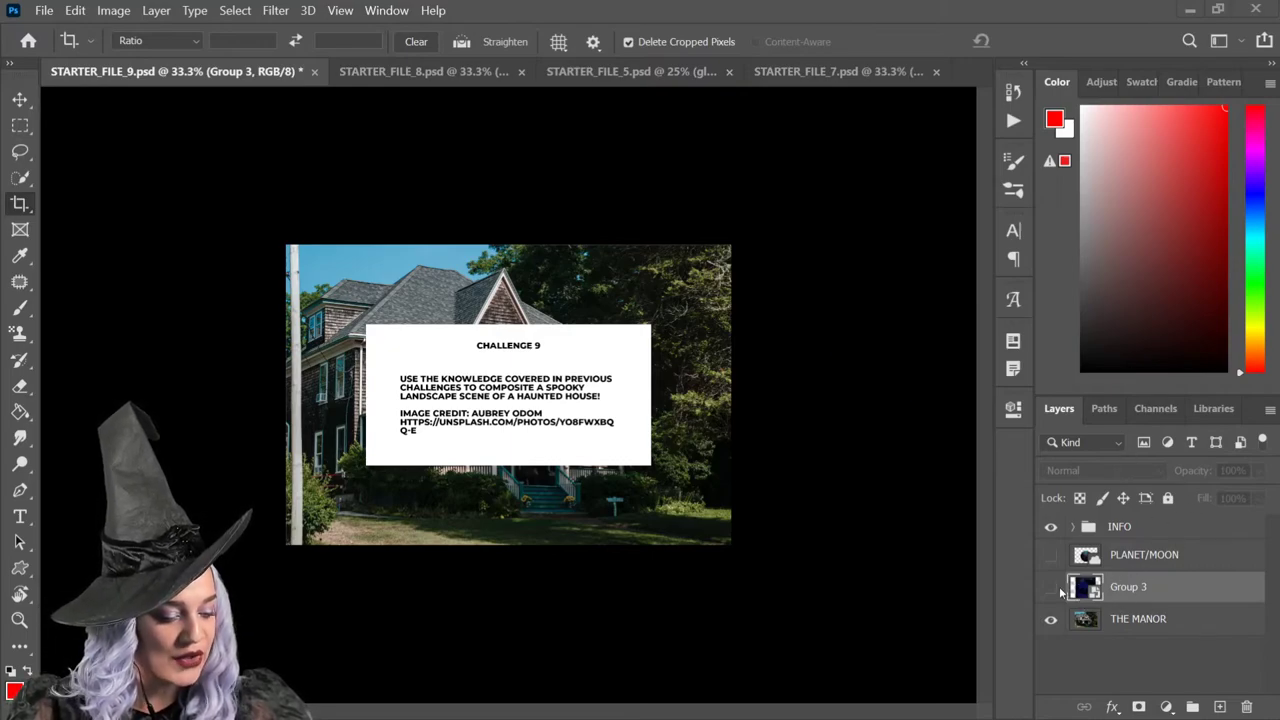
Step: In Photoshop's STARTER_FILE_9.psd, hide the INFO group and activate the Patch tool for retouching the manor photo
left_click(1051, 528)
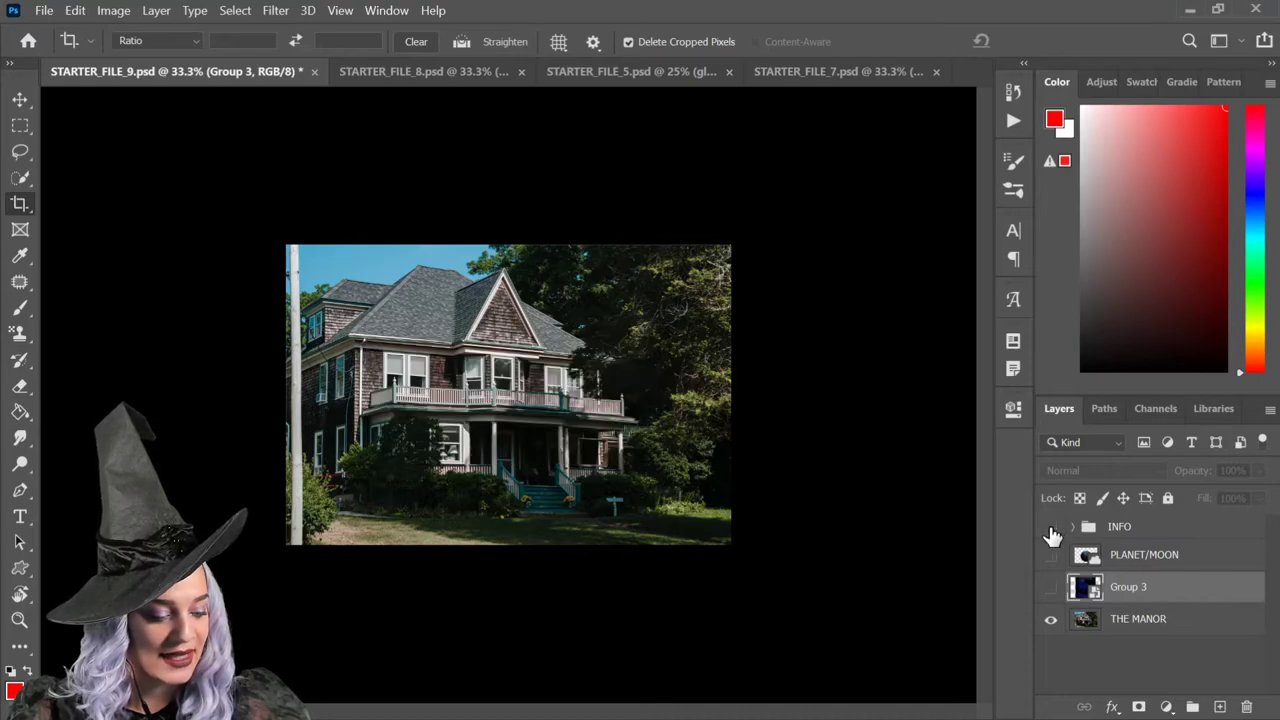
key("ctrl+plus")
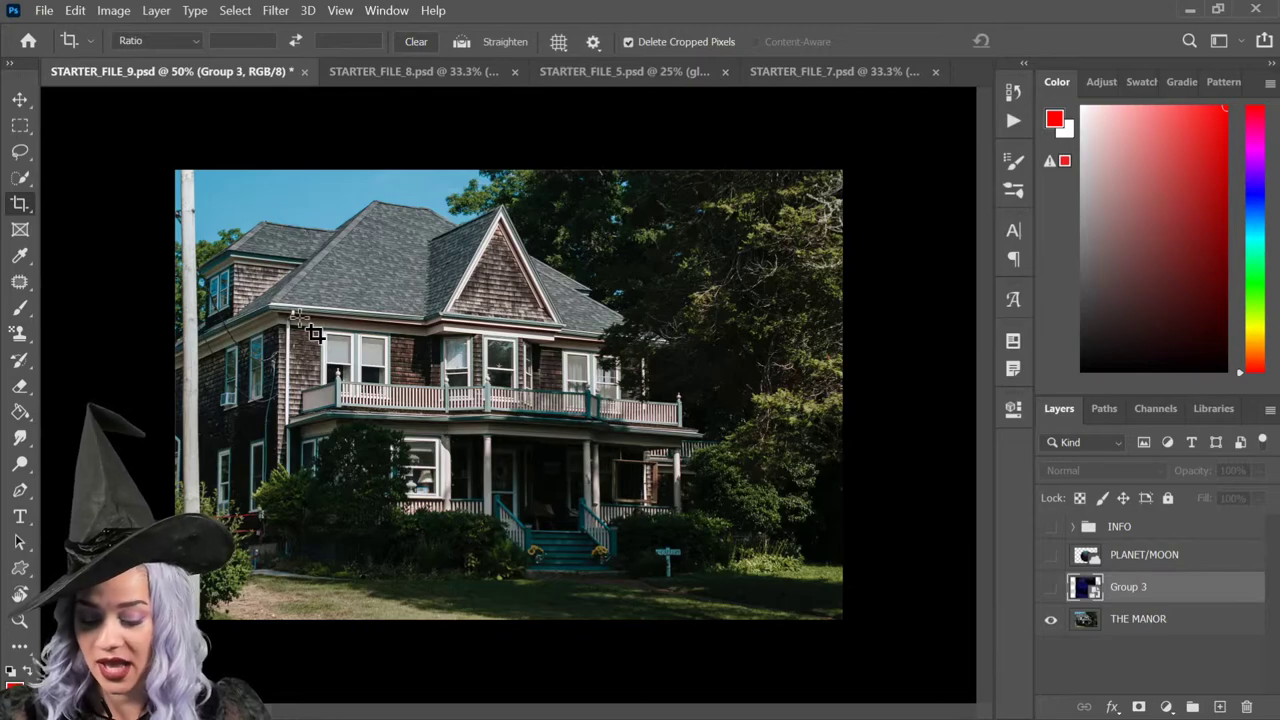
left_click(19, 282)
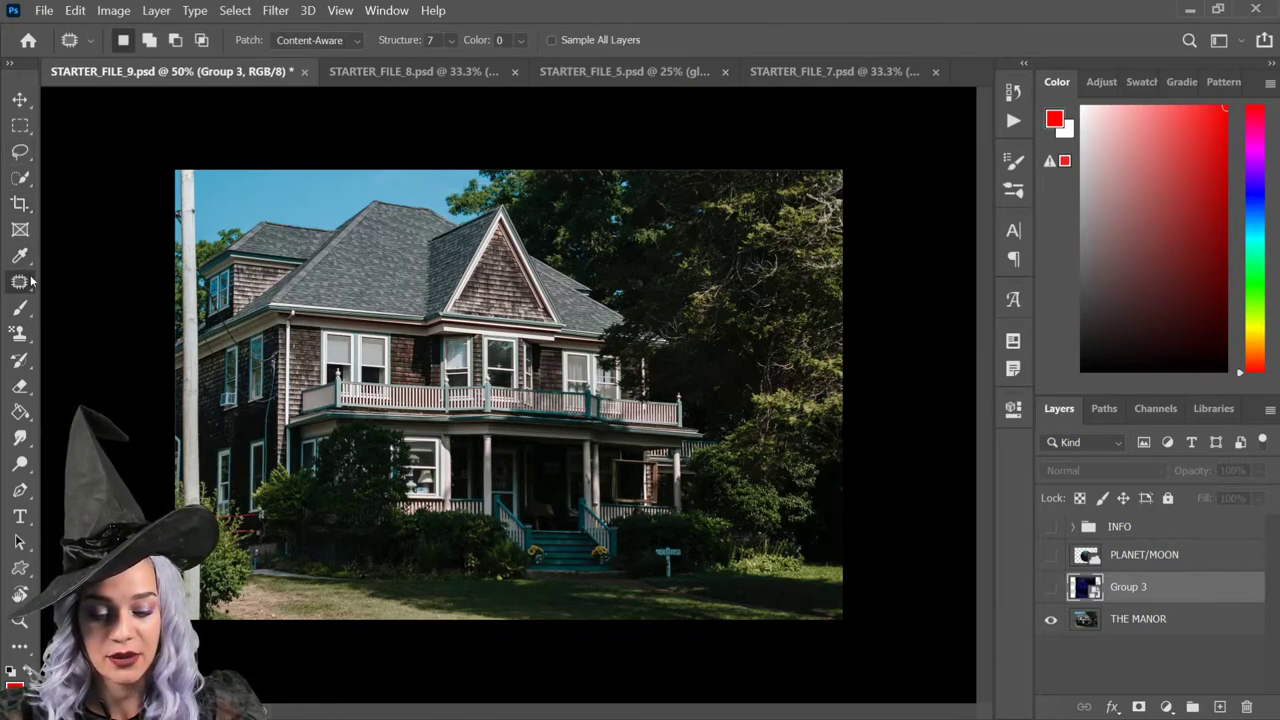
left_click(23, 312)
left_click(28, 288)
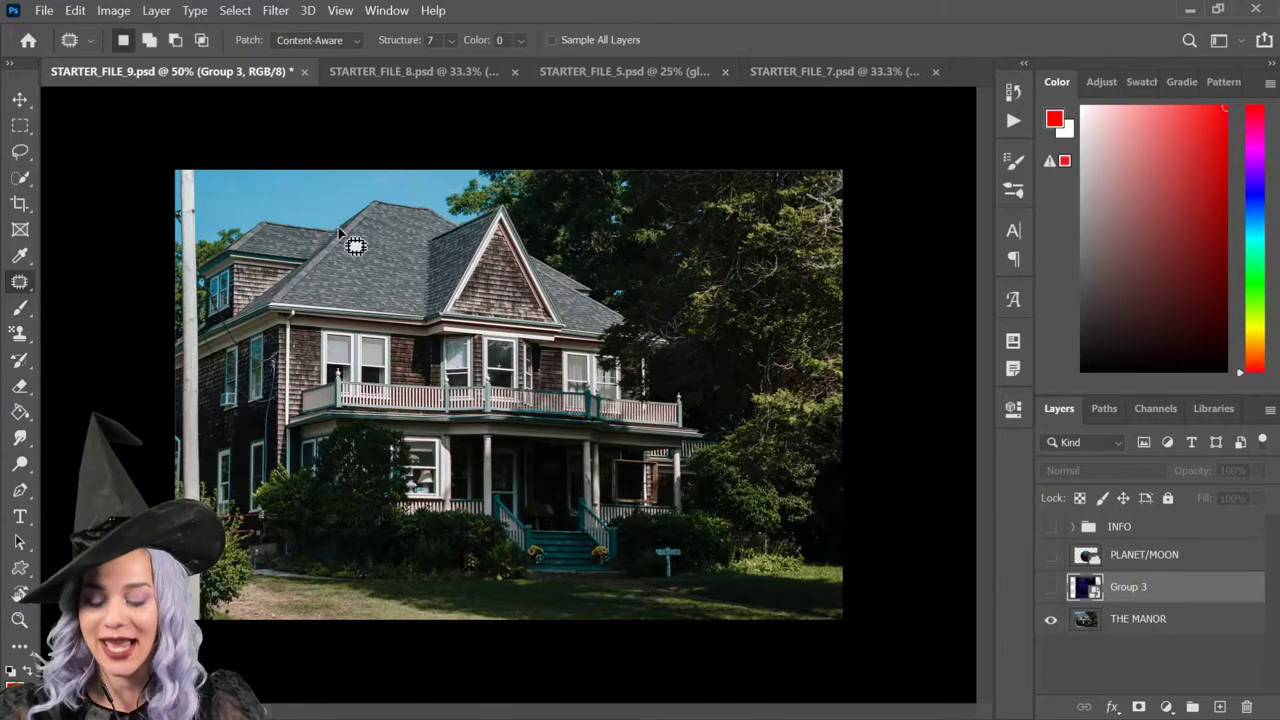
Step: Outline the upper part of the utility pole with the Patch tool and rasterize the Group 3 smart object
scroll(340, 237, "up", 3)
left_click_drag(155, 228, 590, 436)
left_click_drag(320, 292, 278, 300)
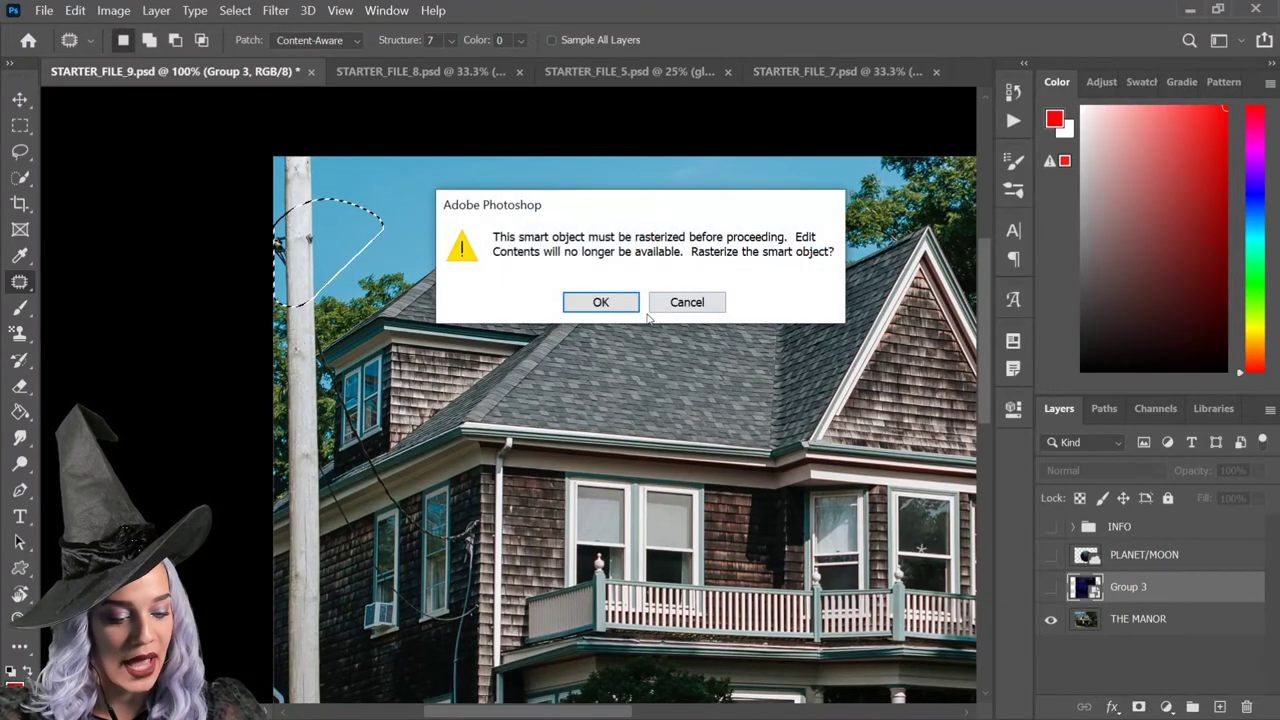
left_click(610, 305)
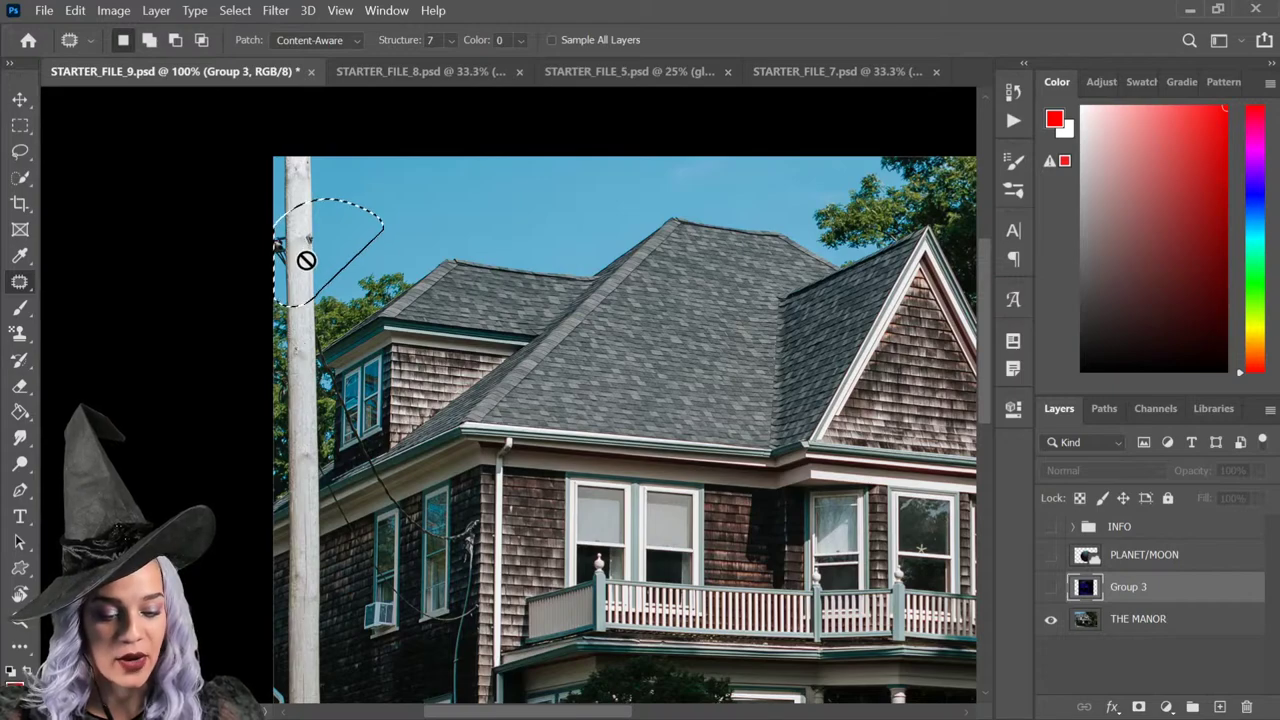
Step: On THE MANOR layer, patch the outlined pole section and the piece above it with clean blue sky
left_click(1168, 620)
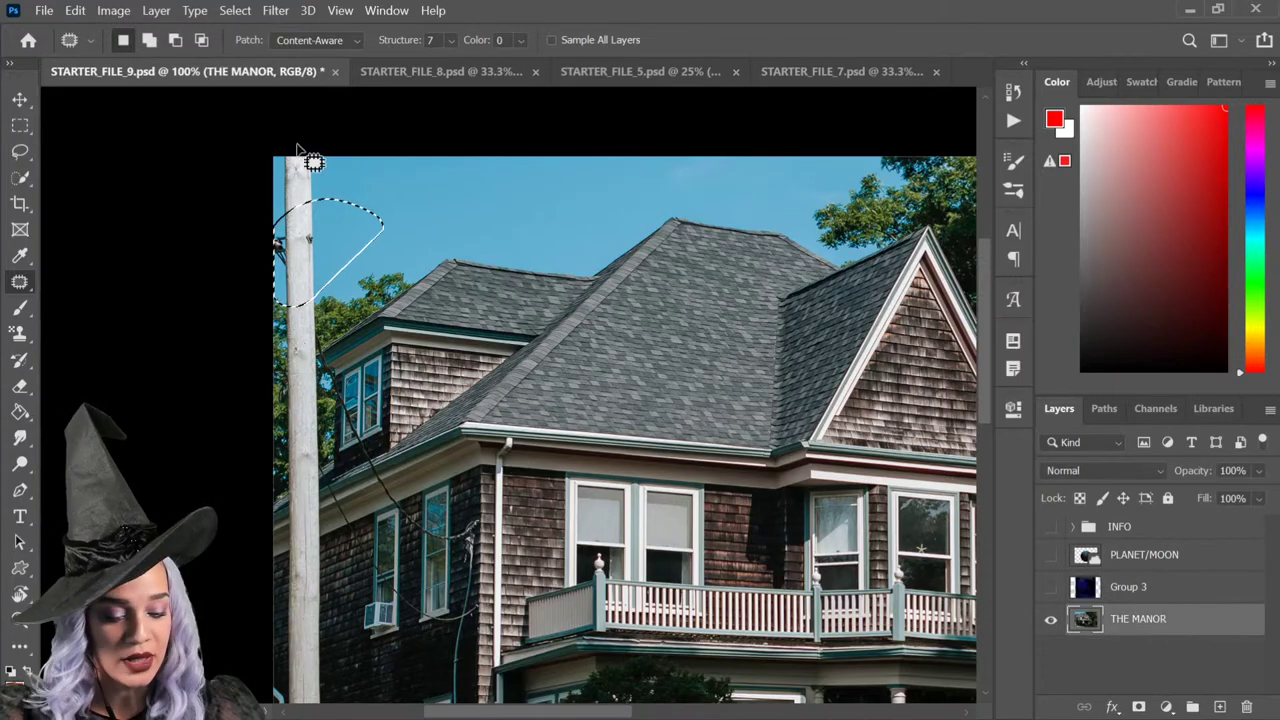
left_click_drag(303, 273, 430, 211)
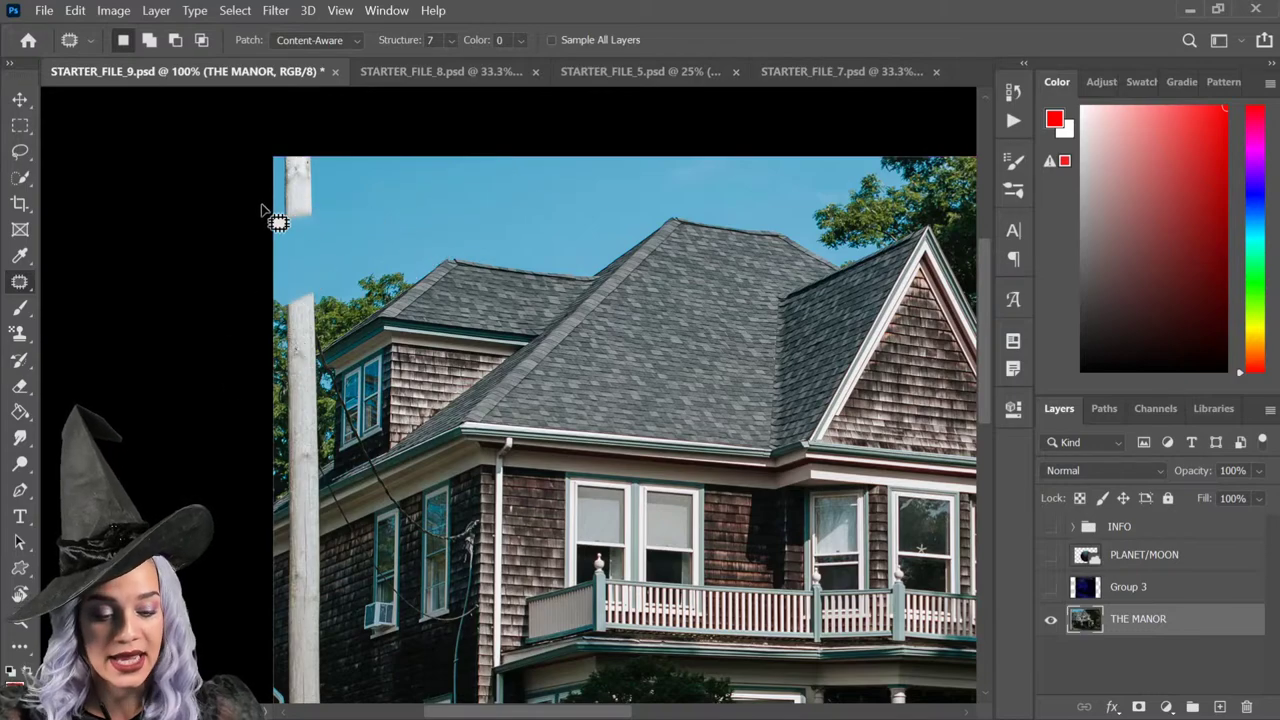
mouse_move(286, 194)
left_mouse_down()
mouse_move(461, 187)
mouse_move(416, 328)
mouse_move(460, 234)
left_mouse_up()
mouse_move(358, 147)
left_mouse_down()
mouse_move(346, 182)
mouse_move(445, 120)
left_mouse_up()
Step: Patch the pole's cut upper end beside the tree with matching background from the trees across the roof, and clear the selection
scroll(476, 236, "up", 2)
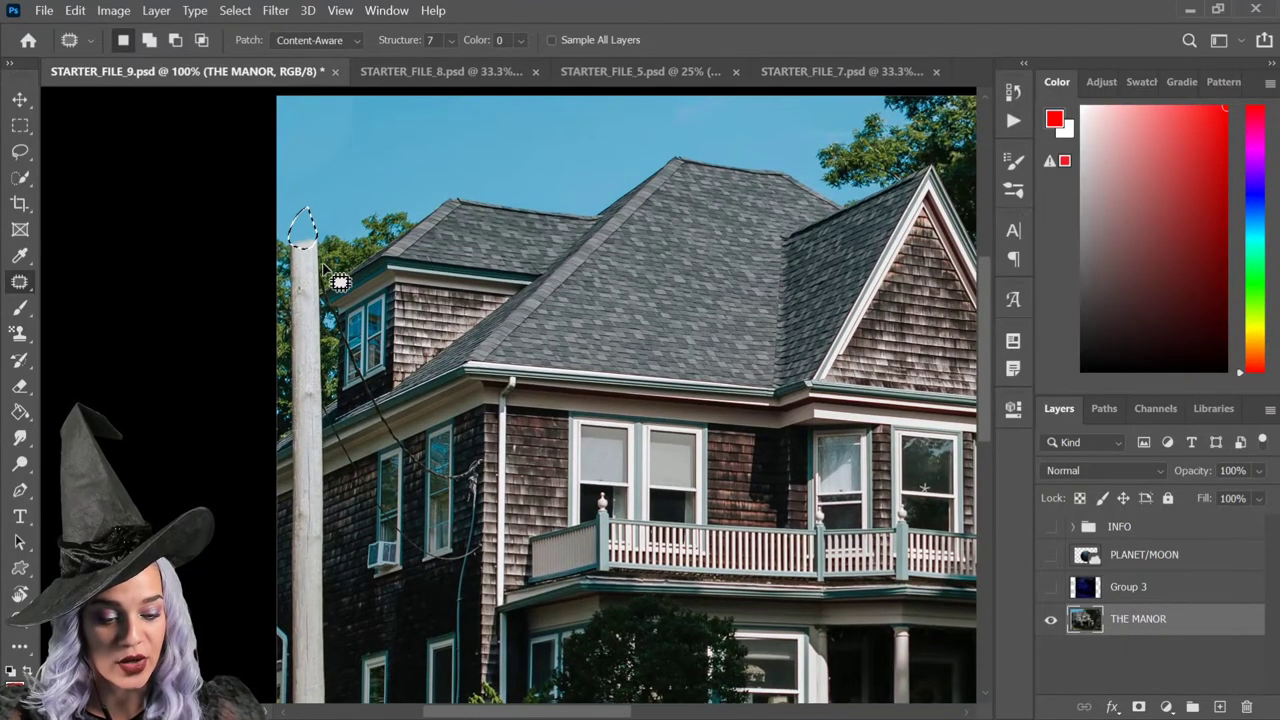
scroll(336, 255, "up", 2)
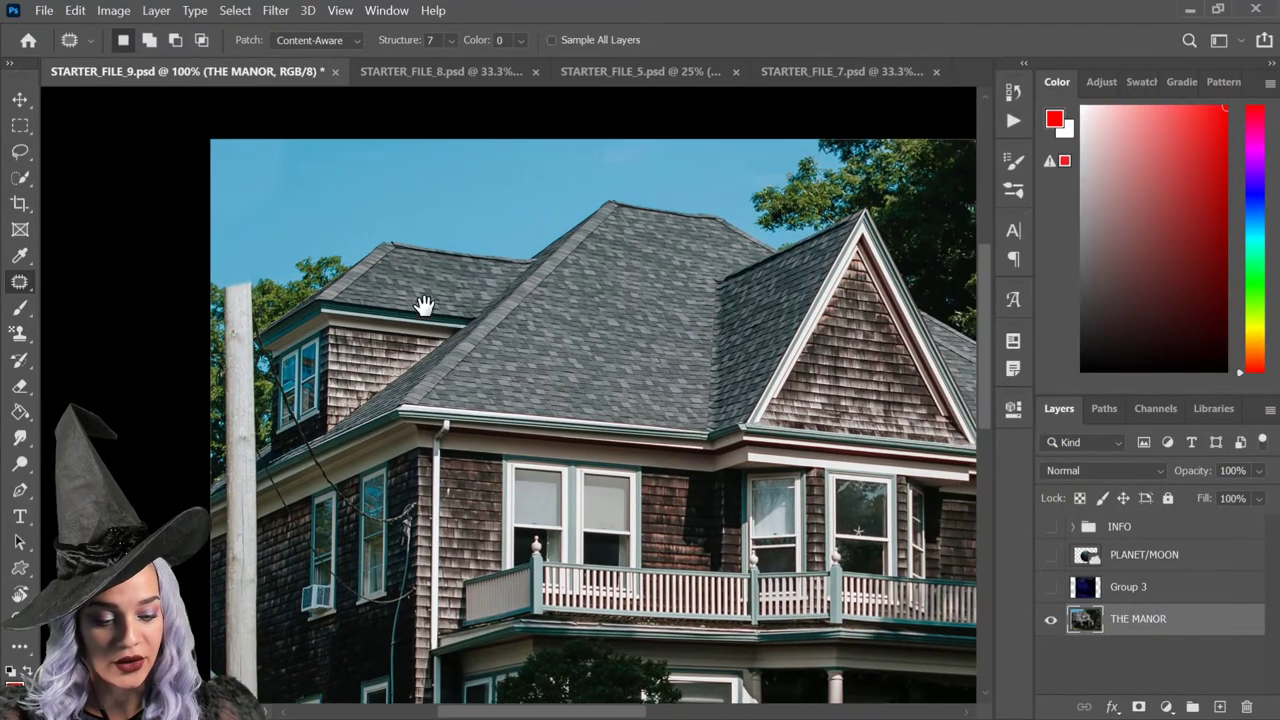
left_click_drag(238, 360, 790, 218)
scroll(363, 223, "down", 3)
scroll(363, 223, "left", 3)
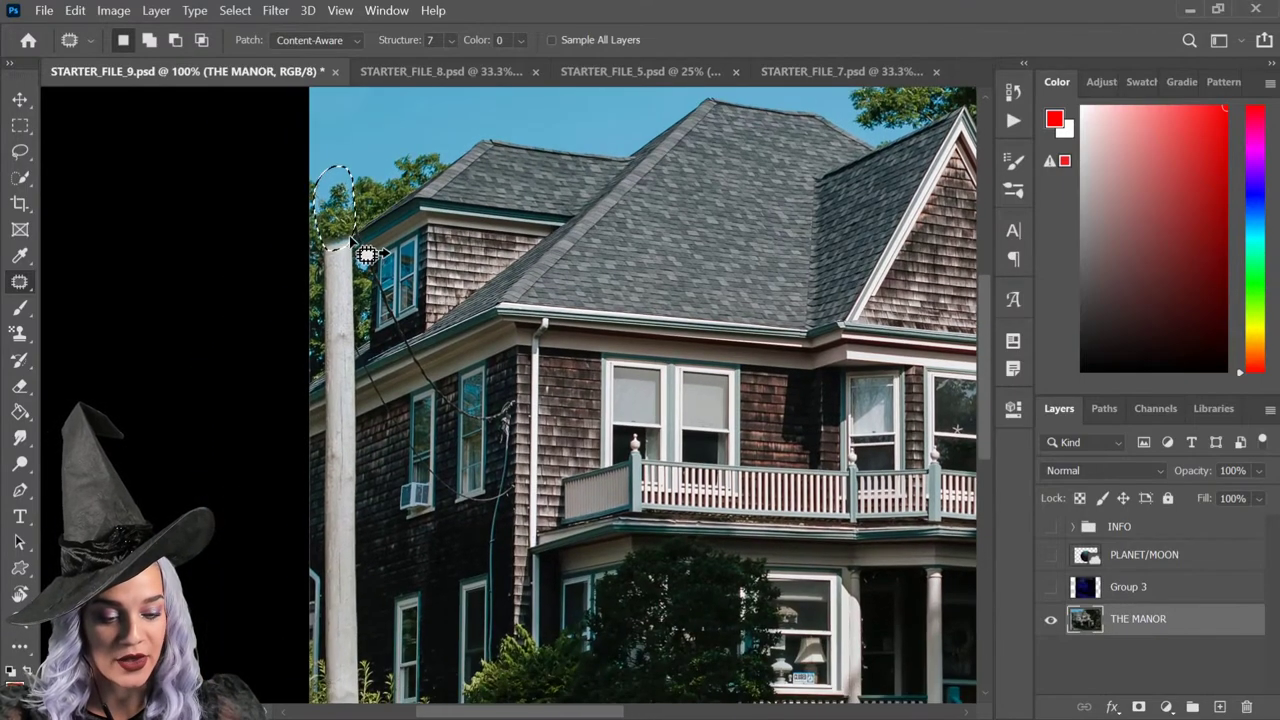
key("ctrl+d")
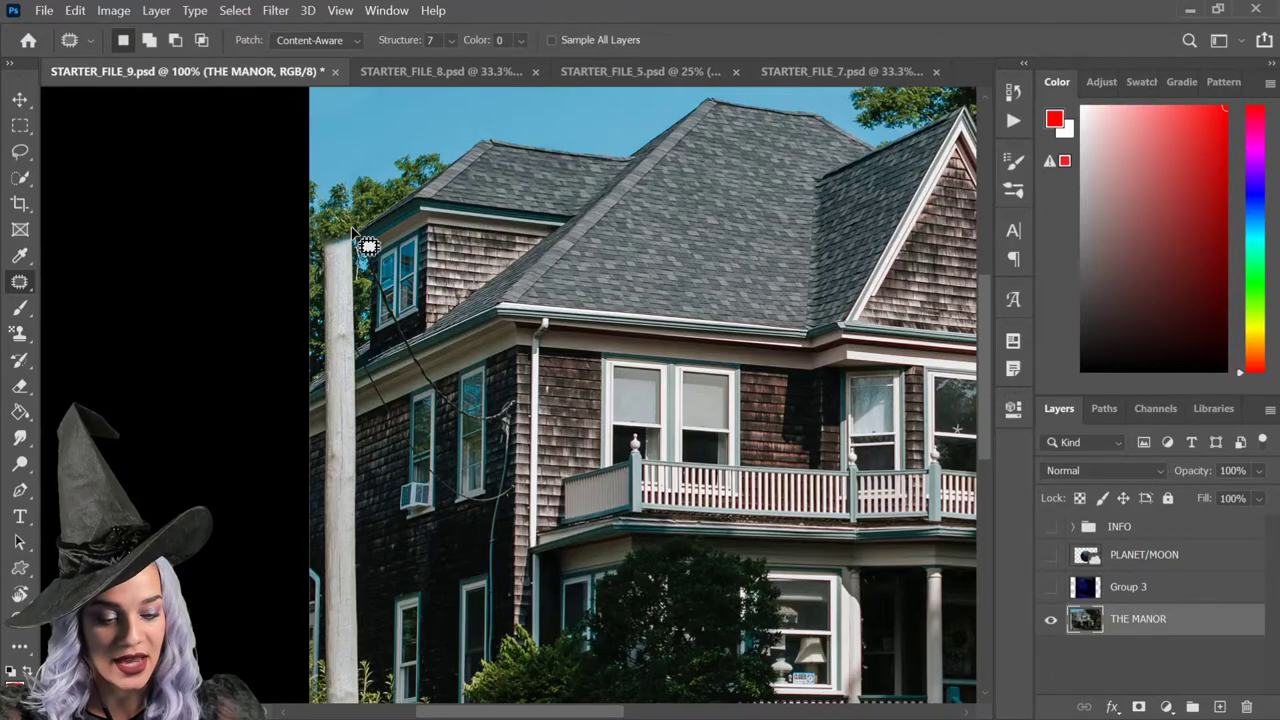
Step: Patch the following pole sections with dark tree foliage, down to the eave of the house
scroll(472, 209, "up", 3)
scroll(472, 209, "right", 3)
mouse_move(245, 288)
left_mouse_down()
mouse_move(220, 380)
mouse_move(242, 348)
mouse_move(575, 213)
mouse_move(890, 190)
mouse_move(871, 186)
left_mouse_up()
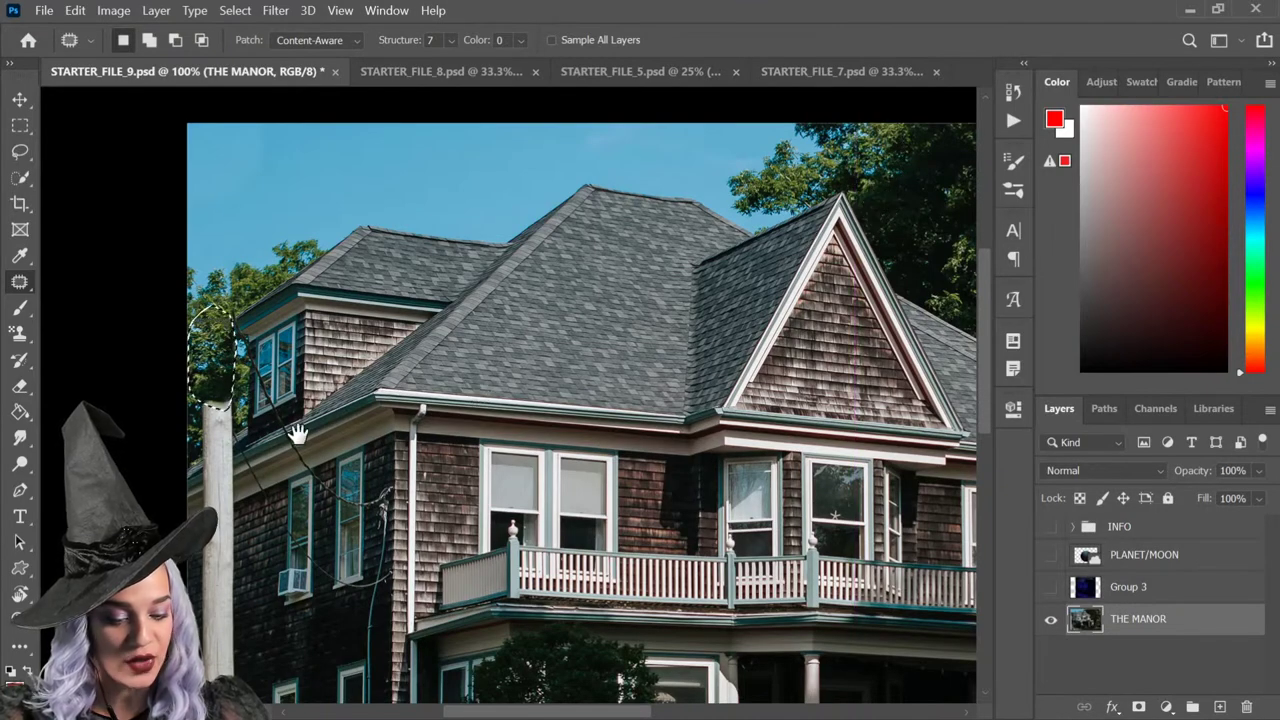
scroll(329, 423, "down", 5)
scroll(329, 423, "left", 3)
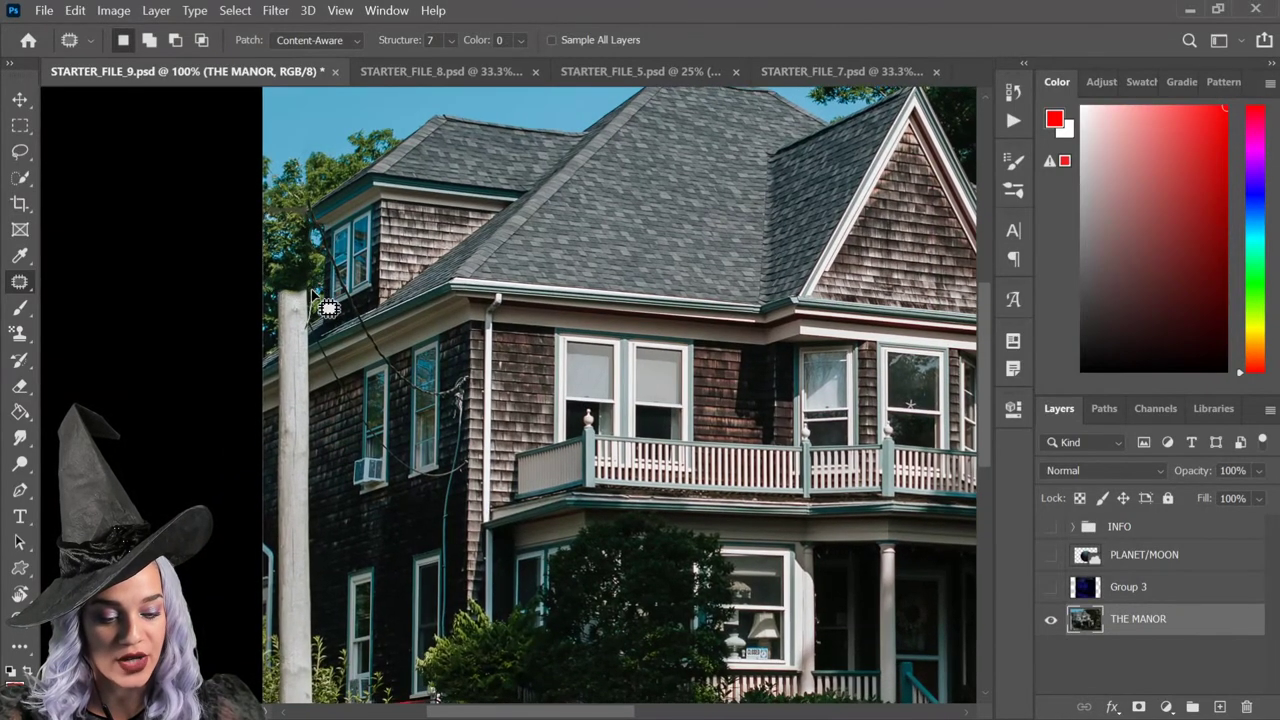
left_click_drag(443, 286, 329, 371)
left_click_drag(757, 155, 842, 156)
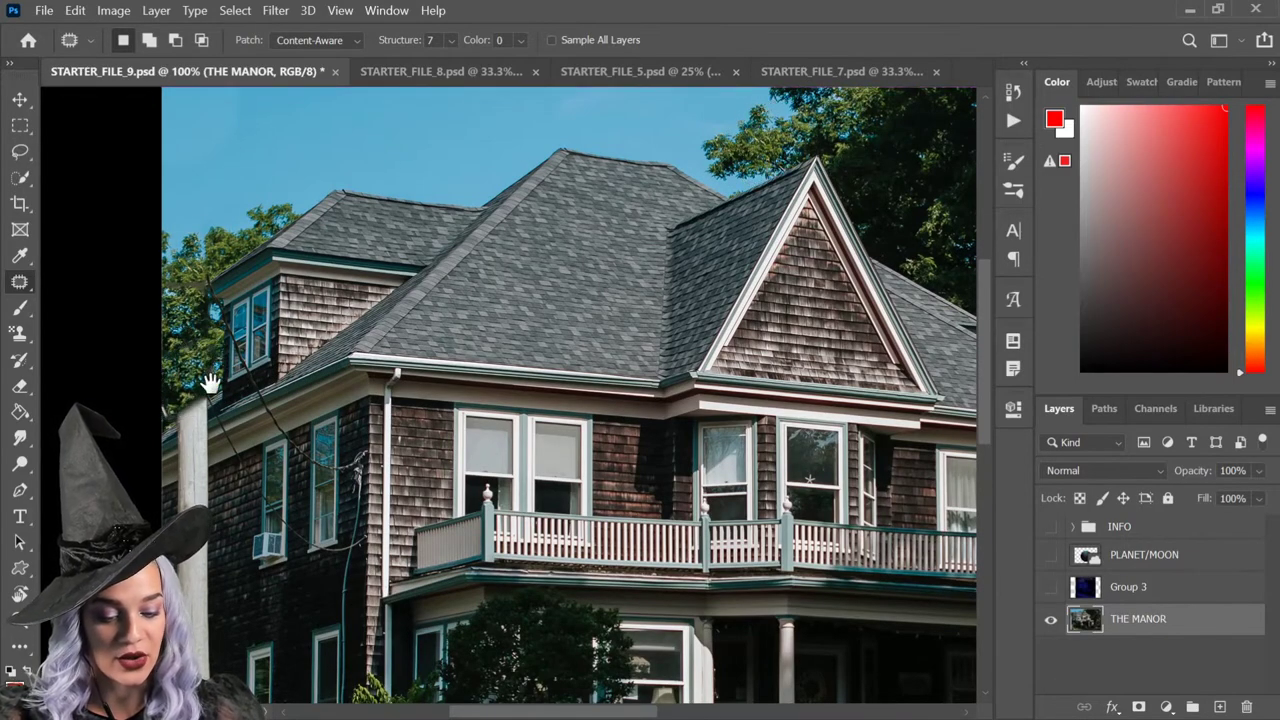
Step: Patch the pole section crossing the house's eave with the matching roof edge further along the wall
left_click_drag(208, 400, 238, 353)
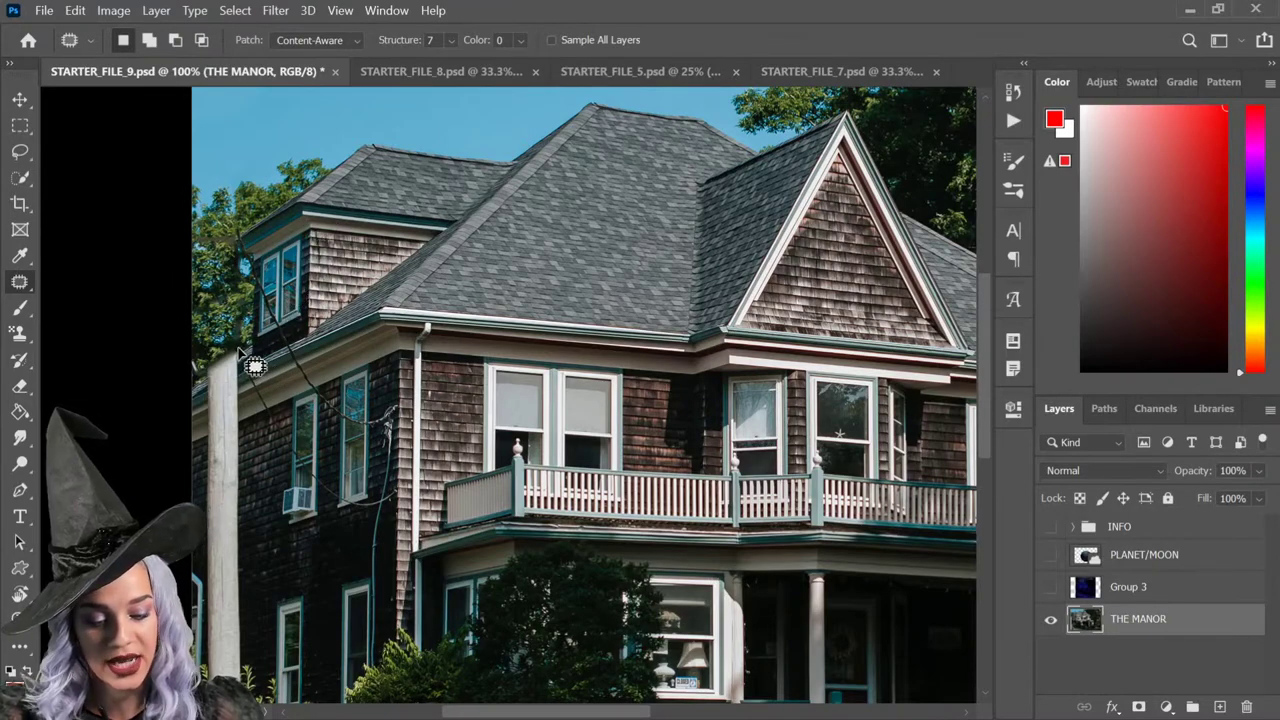
mouse_move(241, 352)
left_mouse_down()
mouse_move(279, 335)
mouse_move(231, 423)
mouse_move(216, 416)
mouse_move(352, 368)
left_mouse_up()
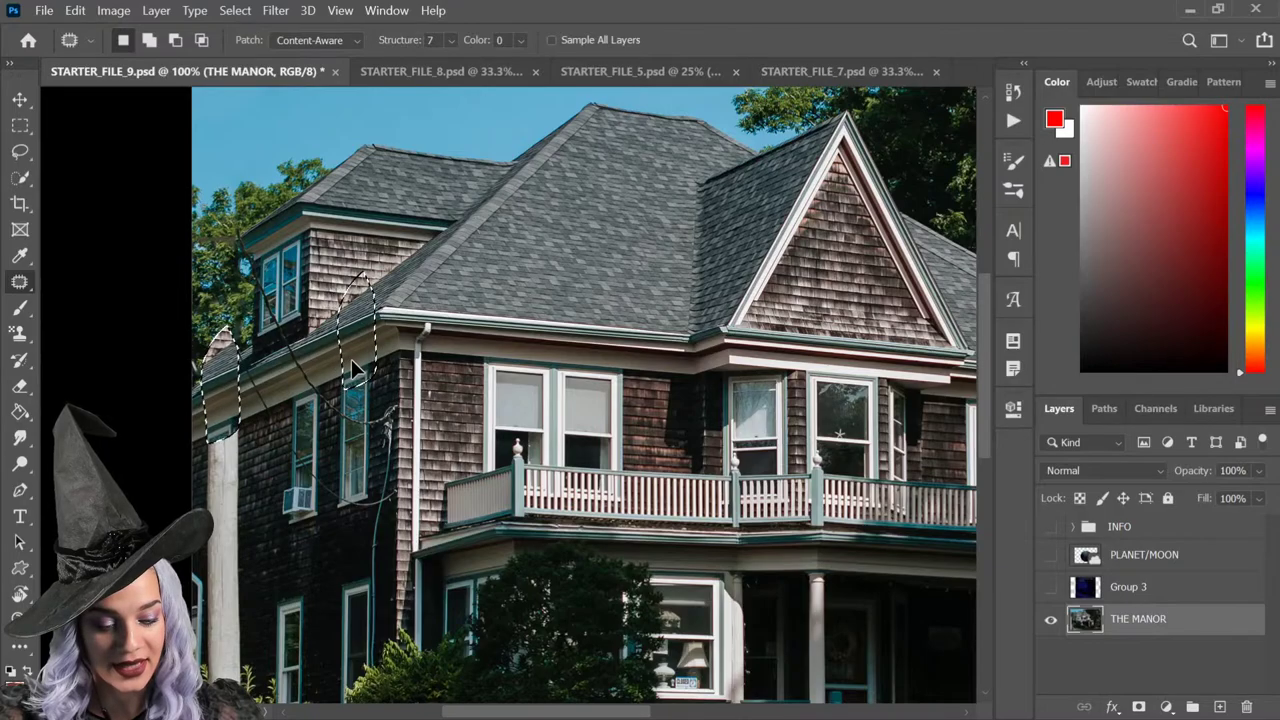
key("Escape")
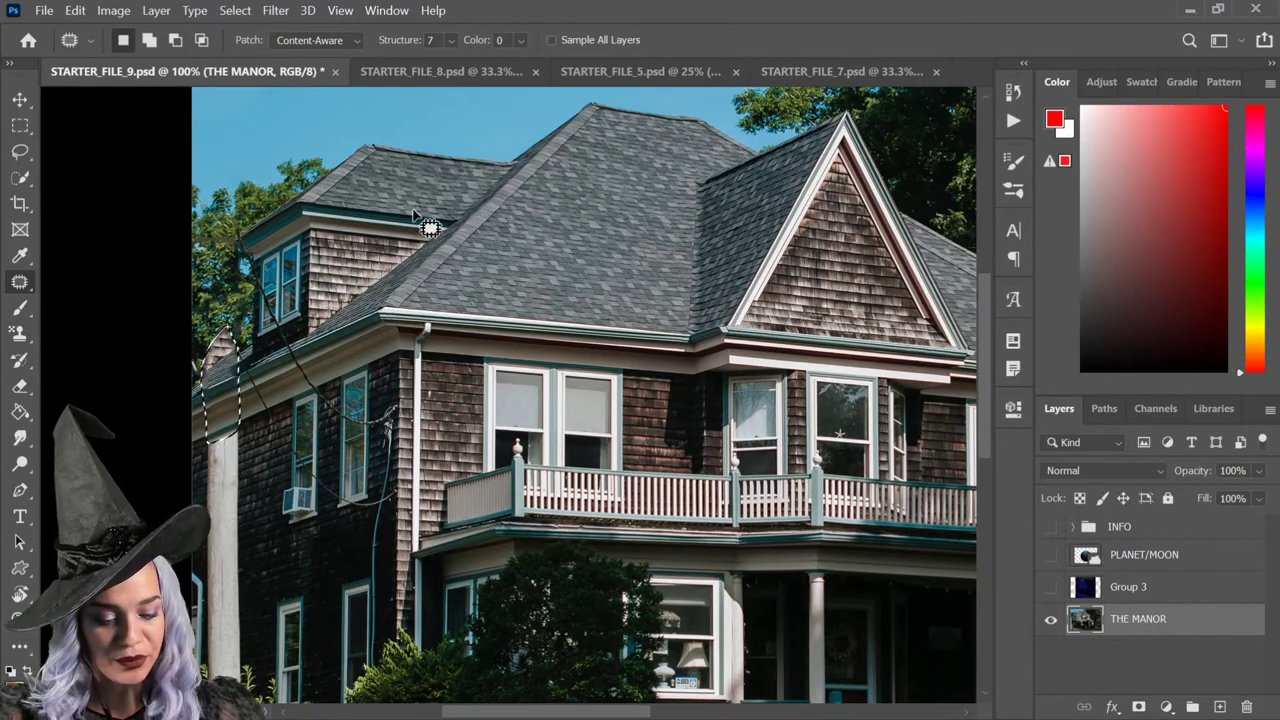
mouse_move(240, 405)
left_mouse_down()
mouse_move(237, 352)
mouse_move(205, 335)
mouse_move(210, 280)
mouse_move(240, 250)
mouse_move(328, 340)
left_mouse_up()
scroll(271, 371, "down", 3)
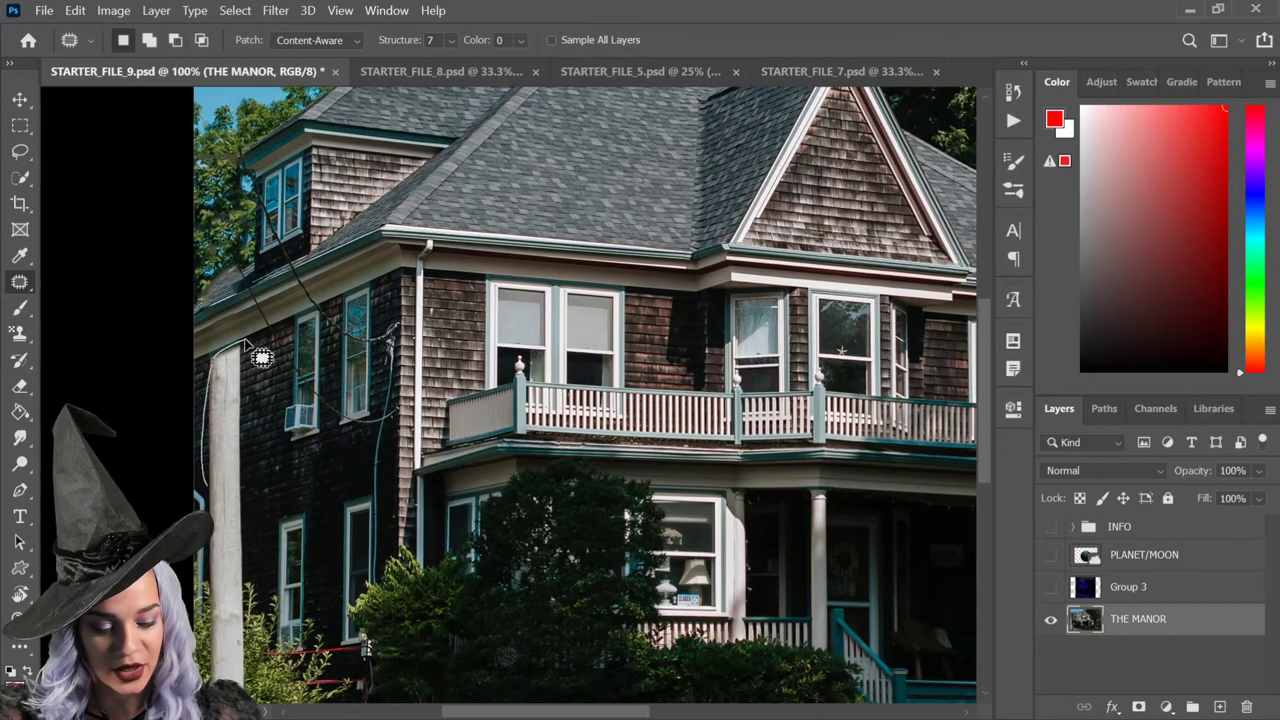
Step: Patch the following pole sections with dark shingle siding, down to the top of the bush
left_click_drag(260, 357, 274, 438)
left_click_drag(262, 508, 286, 371)
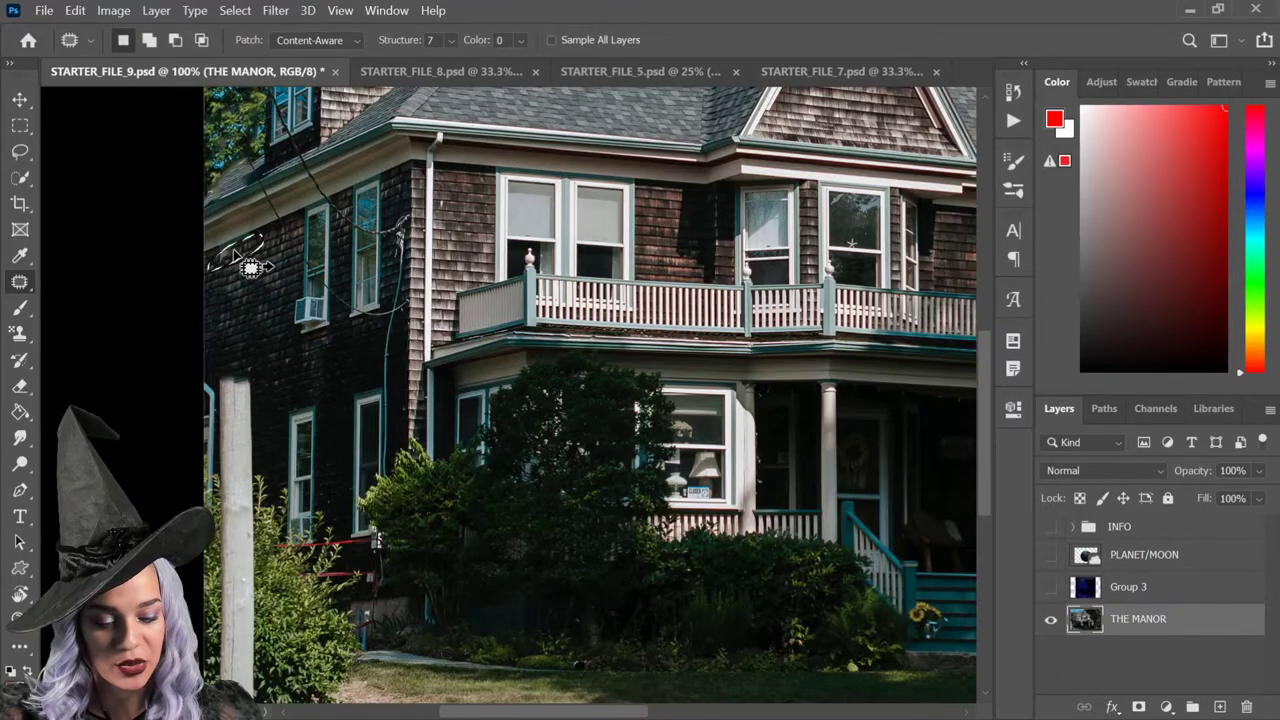
left_click_drag(268, 350, 285, 290)
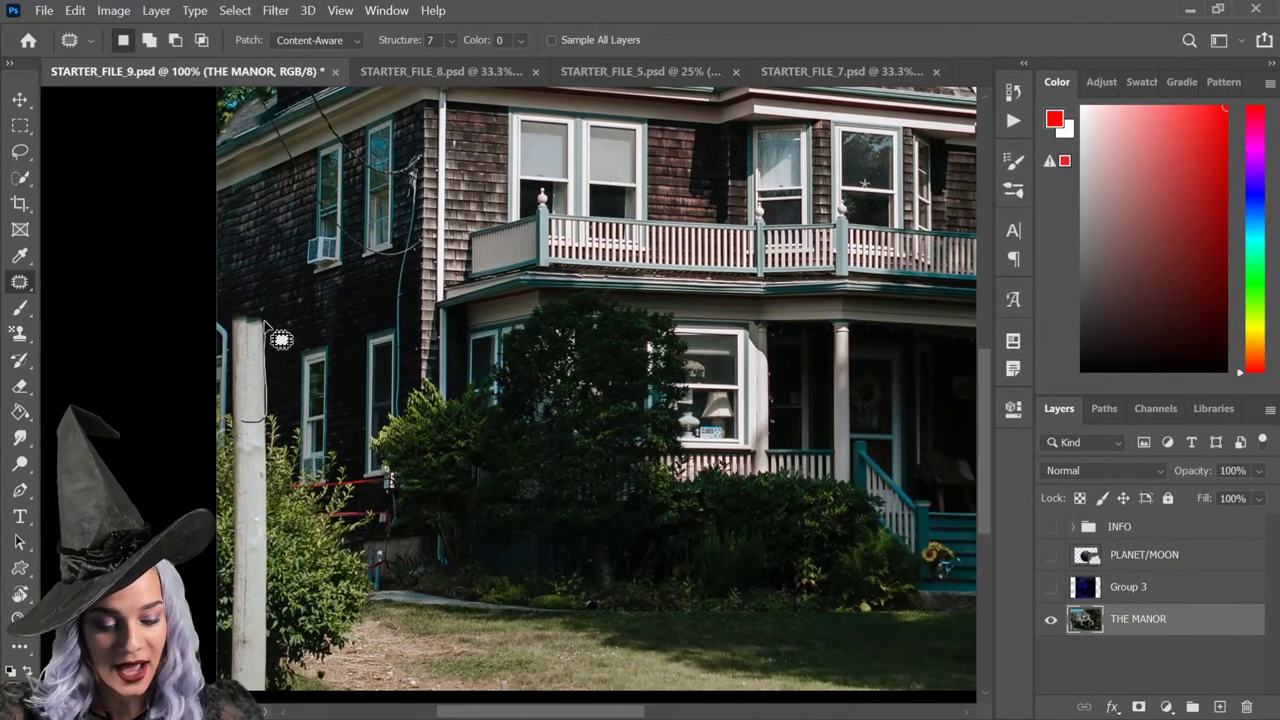
mouse_move(265, 323)
left_mouse_down()
mouse_move(280, 292)
mouse_move(292, 405)
mouse_move(330, 345)
left_mouse_up()
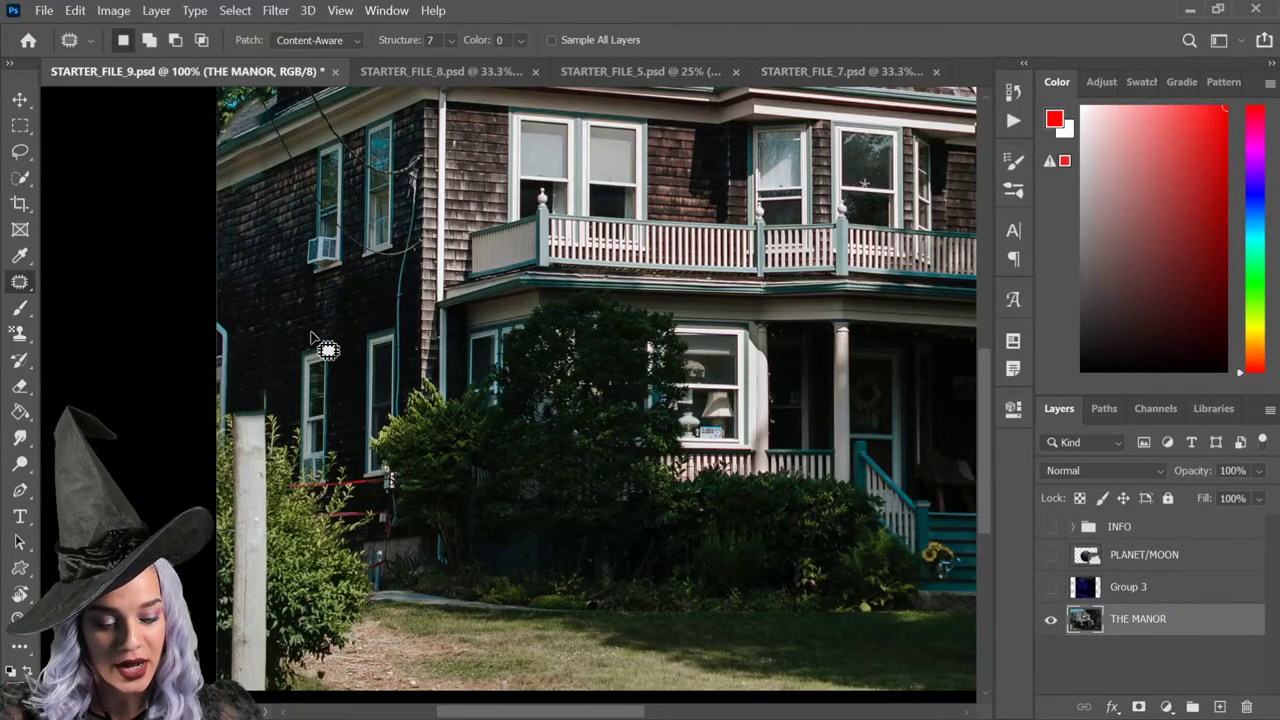
mouse_move(271, 400)
left_mouse_down()
mouse_move(257, 428)
mouse_move(292, 338)
left_mouse_up()
scroll(292, 338, "down", 2)
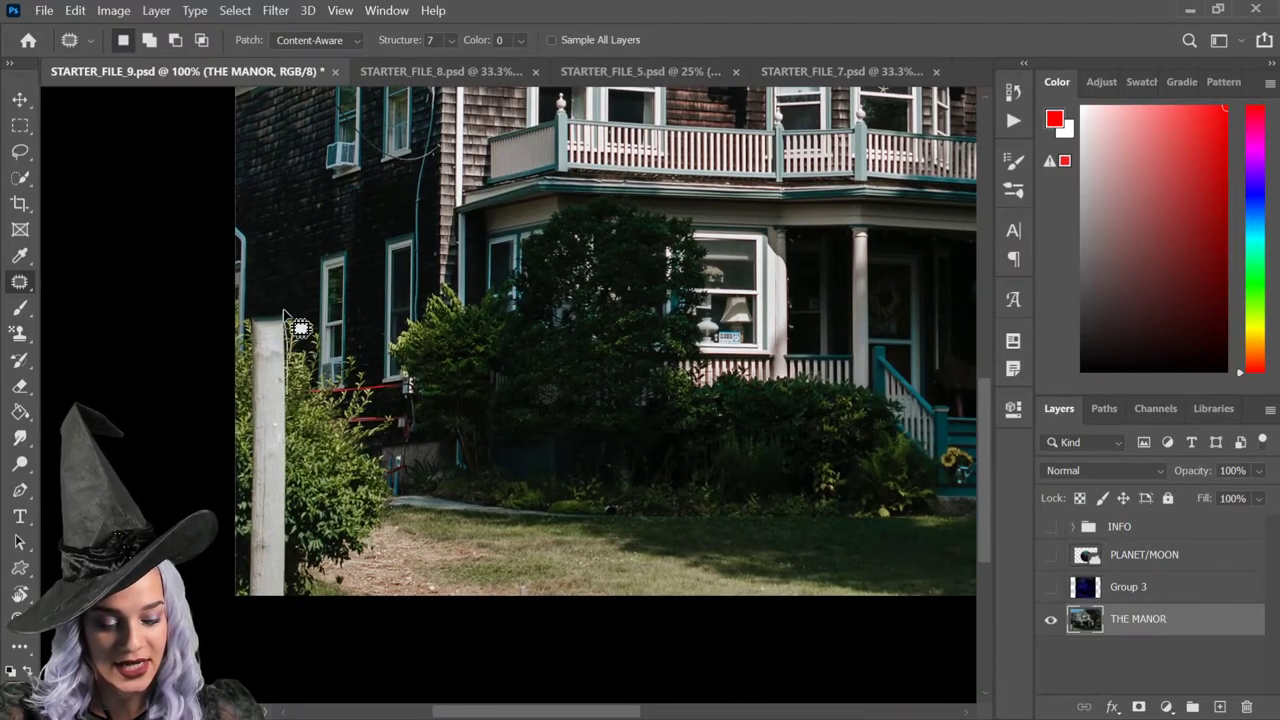
Step: Patch the rest of the pole with leaves from the bush, down to the photo's lower edge, and clear the selection
left_click_drag(280, 407, 322, 492)
key("ctrl+d")
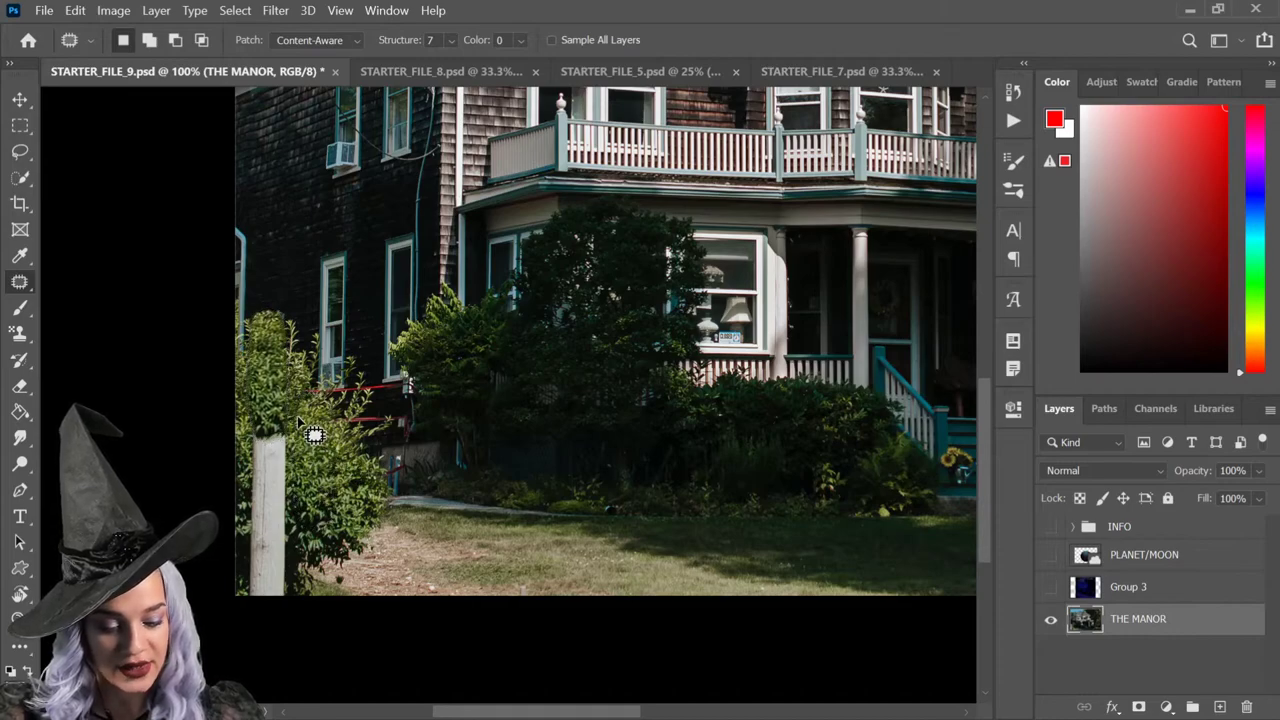
left_click_drag(300, 458, 345, 495)
scroll(347, 398, "down", 2)
mouse_move(347, 398)
left_mouse_down()
mouse_move(275, 340)
mouse_move(385, 380)
mouse_move(345, 300)
left_mouse_up()
key("ctrl+d")
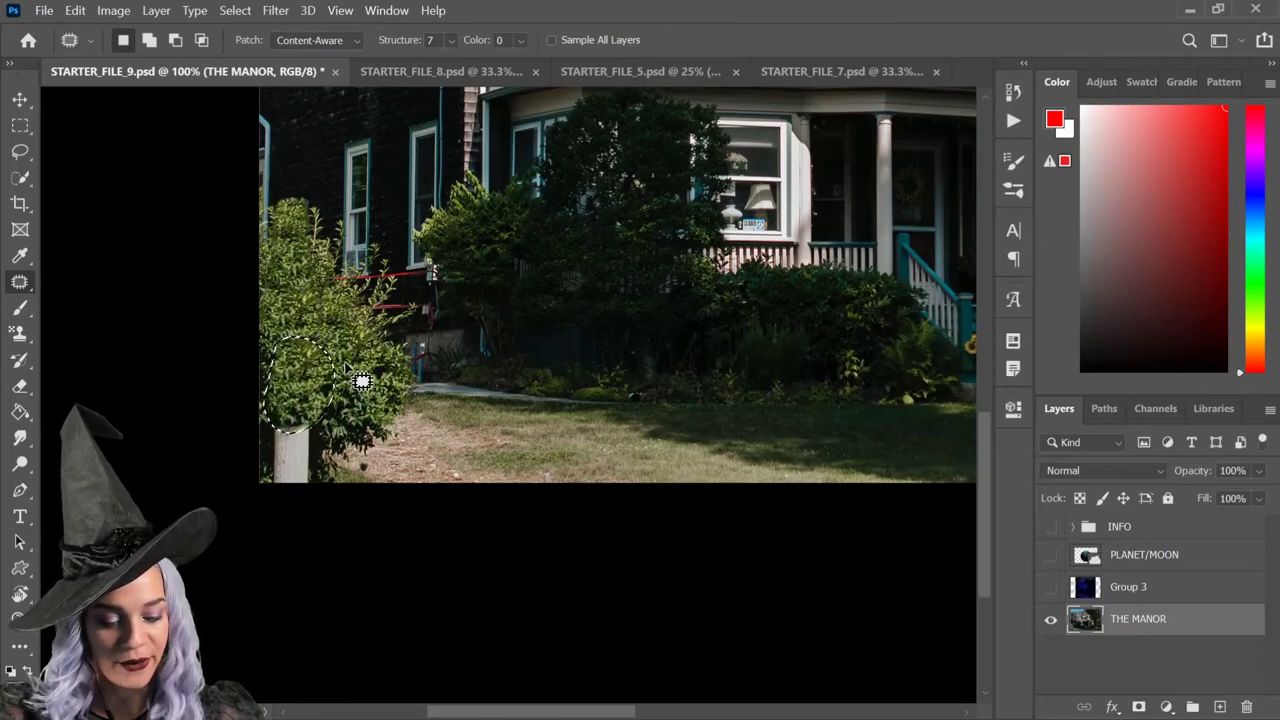
left_click_drag(354, 389, 370, 328)
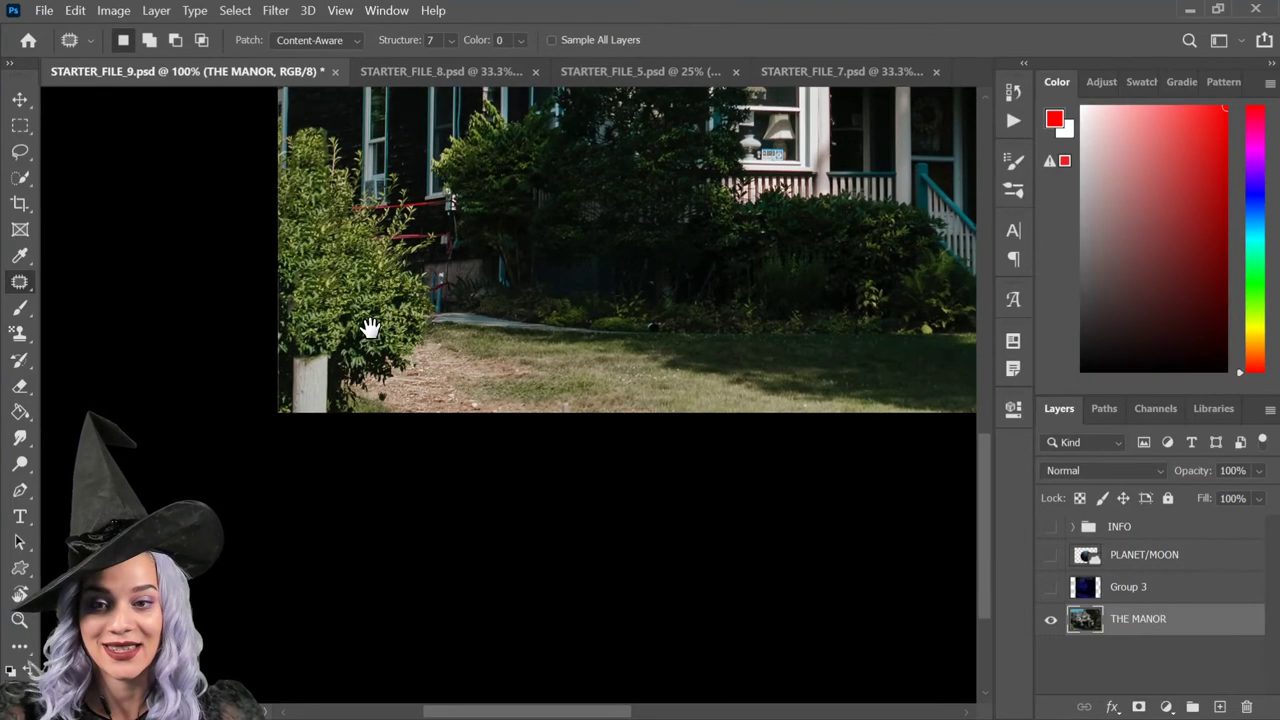
mouse_move(345, 382)
left_mouse_down()
mouse_move(280, 396)
mouse_move(333, 363)
mouse_move(337, 390)
mouse_move(325, 357)
mouse_move(321, 386)
mouse_move(339, 379)
mouse_move(354, 325)
mouse_move(320, 394)
mouse_move(304, 366)
mouse_move(280, 389)
mouse_move(311, 376)
mouse_move(292, 369)
mouse_move(345, 357)
mouse_move(346, 336)
mouse_move(348, 389)
mouse_move(345, 367)
mouse_move(321, 390)
mouse_move(298, 389)
mouse_move(317, 401)
mouse_move(348, 310)
left_mouse_up()
left_click(338, 392)
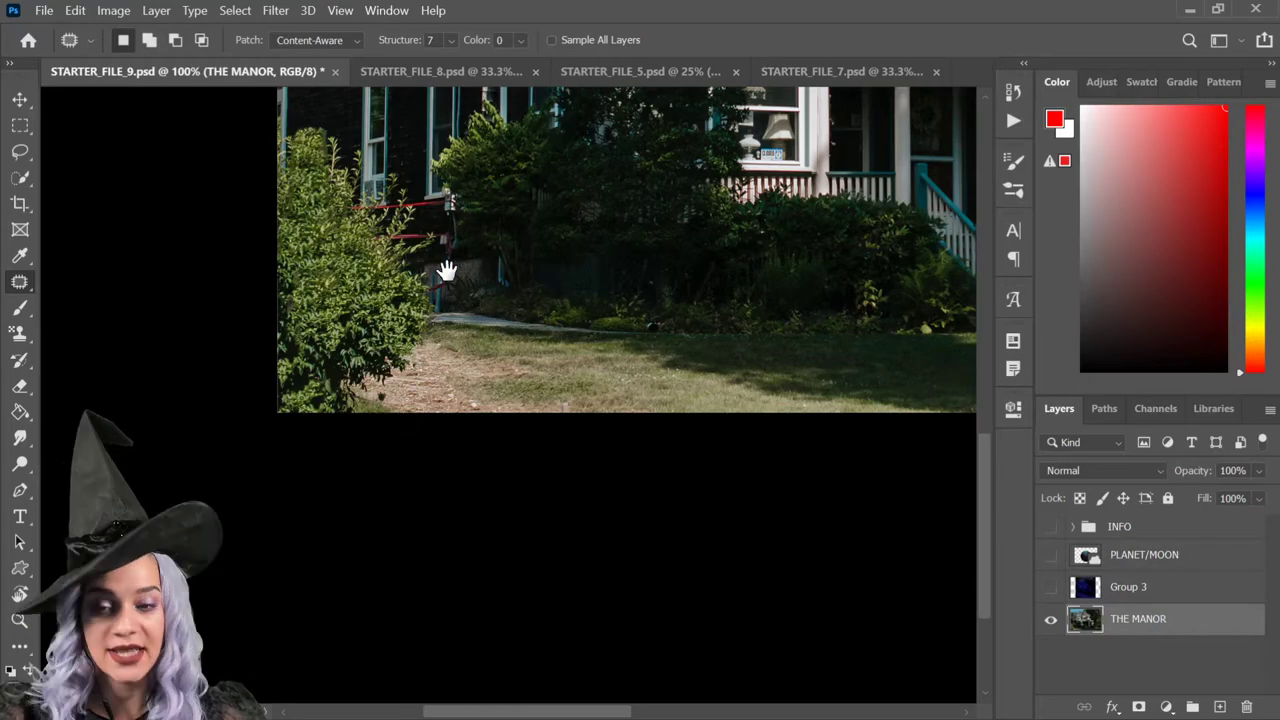
scroll(443, 271, "up", 3)
scroll(335, 485, "down", 2)
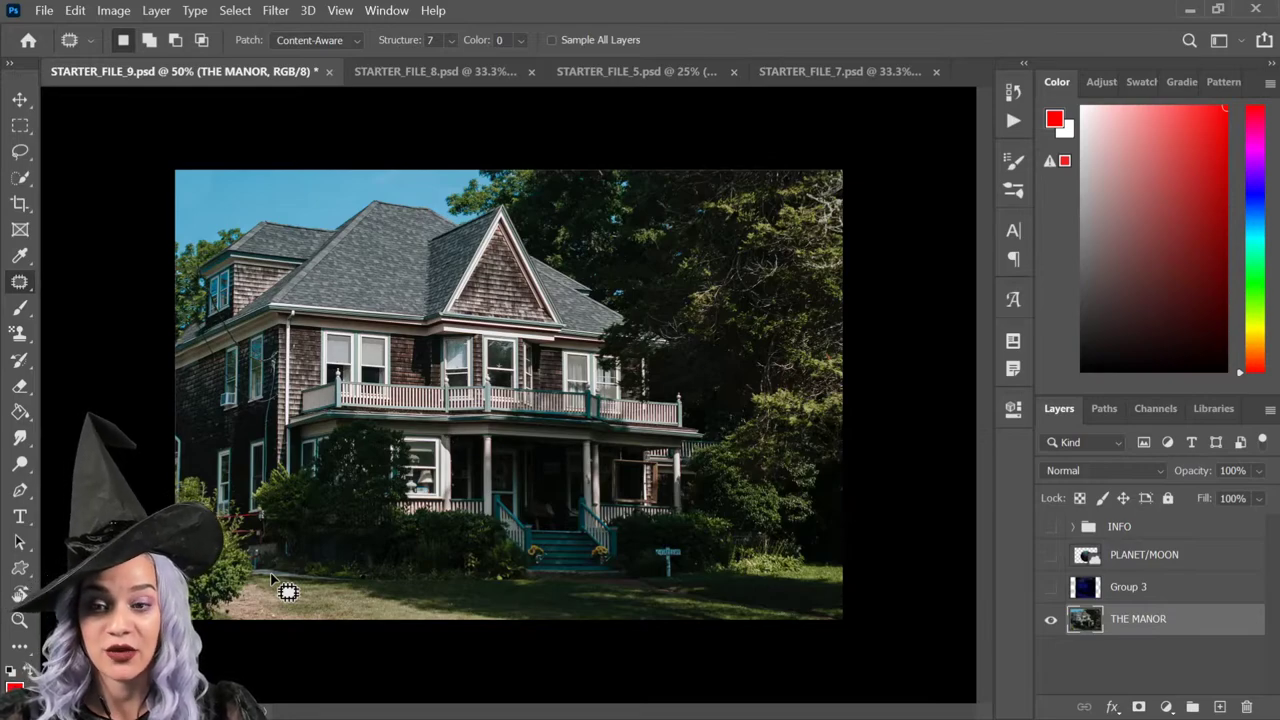
key("ctrl+minus")
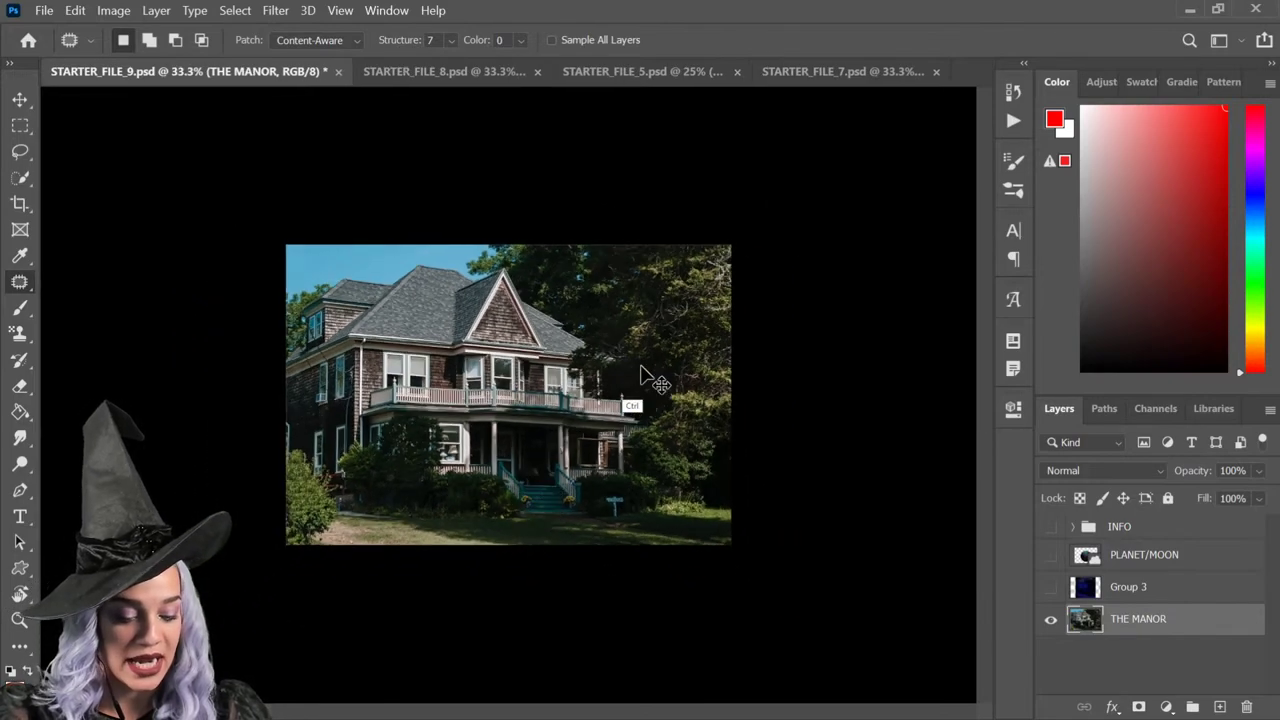
key("ctrl+plus")
key("ctrl+plus")
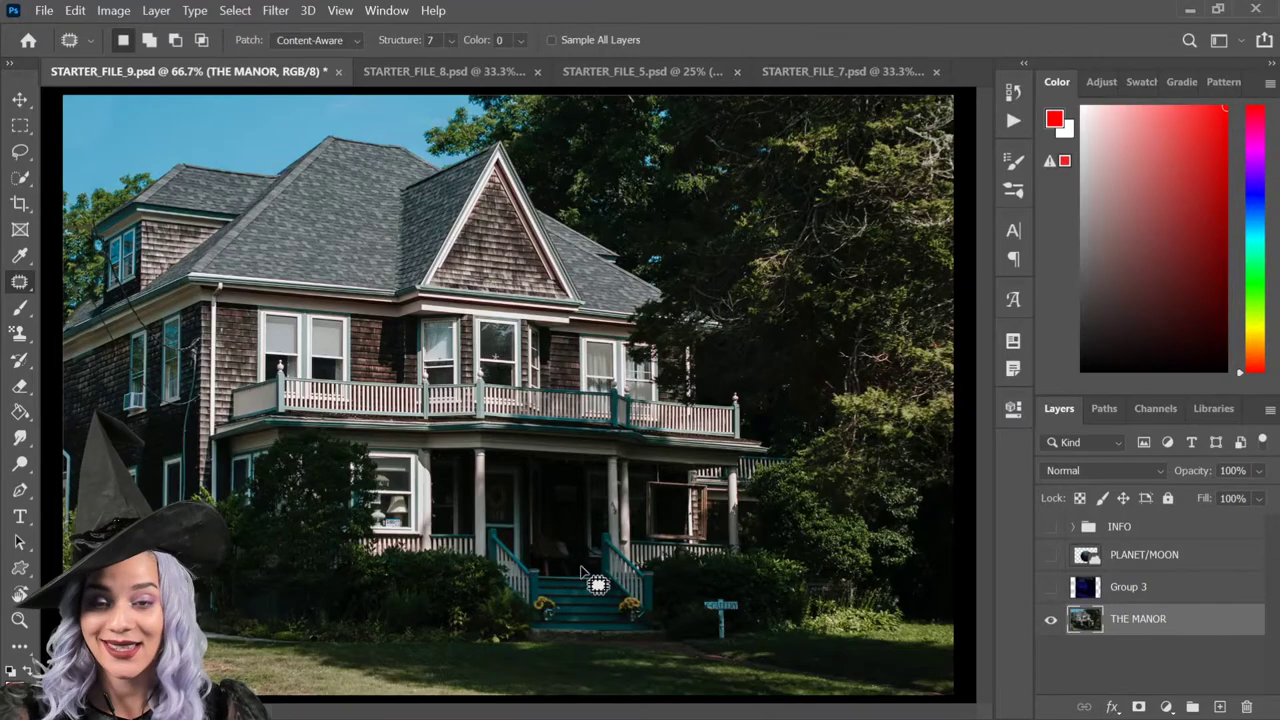
Step: Extend the canvas above and below the manor photo with the Crop tool, keeping its full width
key("ctrl+minus")
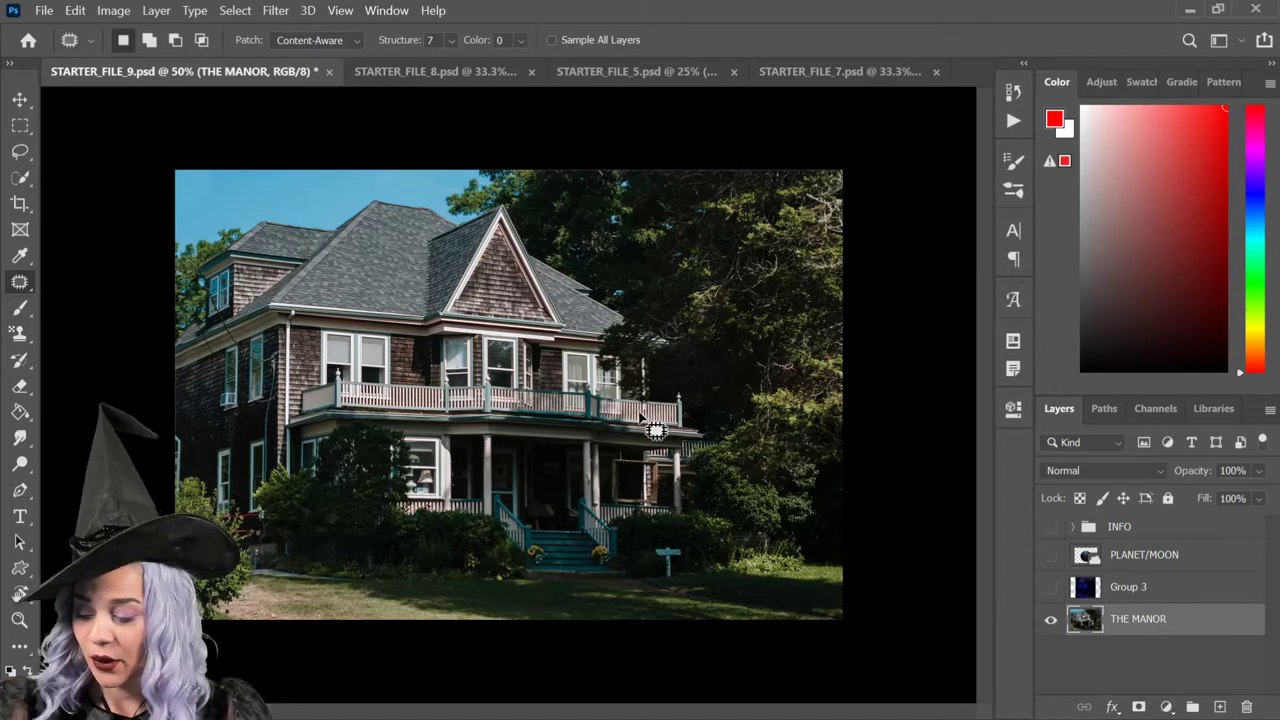
key("c")
left_click_drag(512, 170, 520, 123)
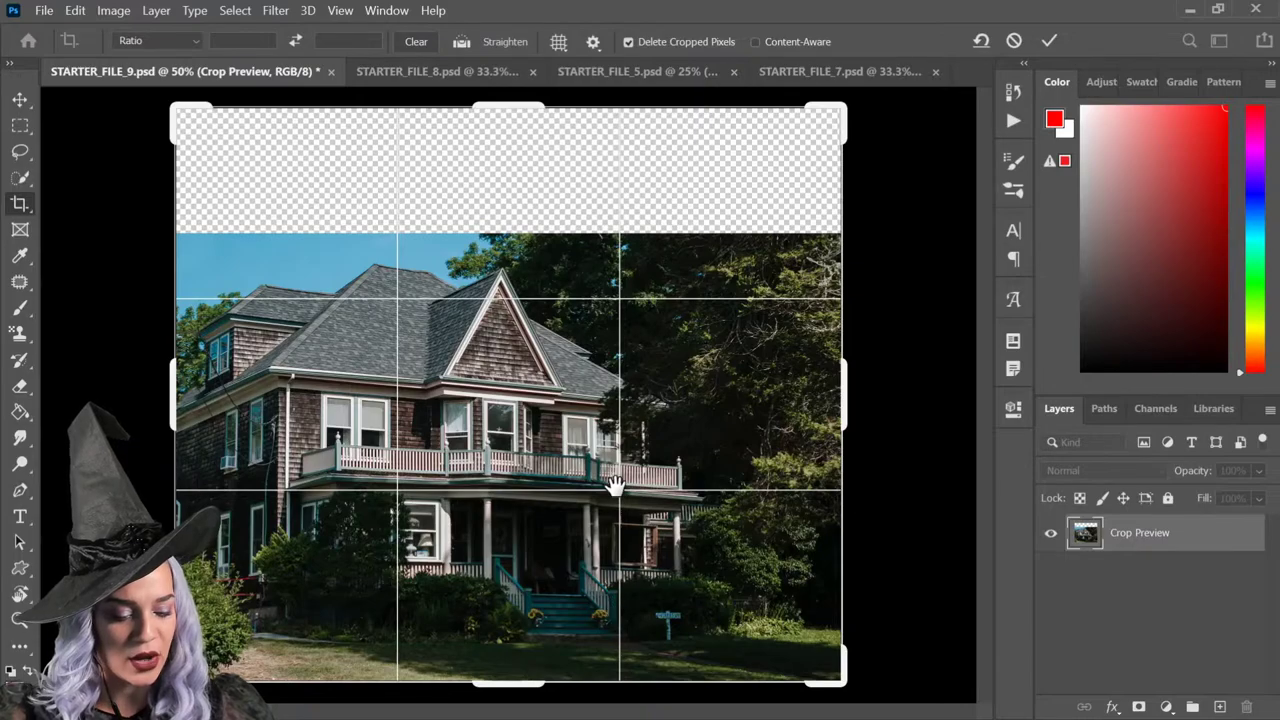
key("ctrl+minus")
left_click_drag(512, 588, 514, 625)
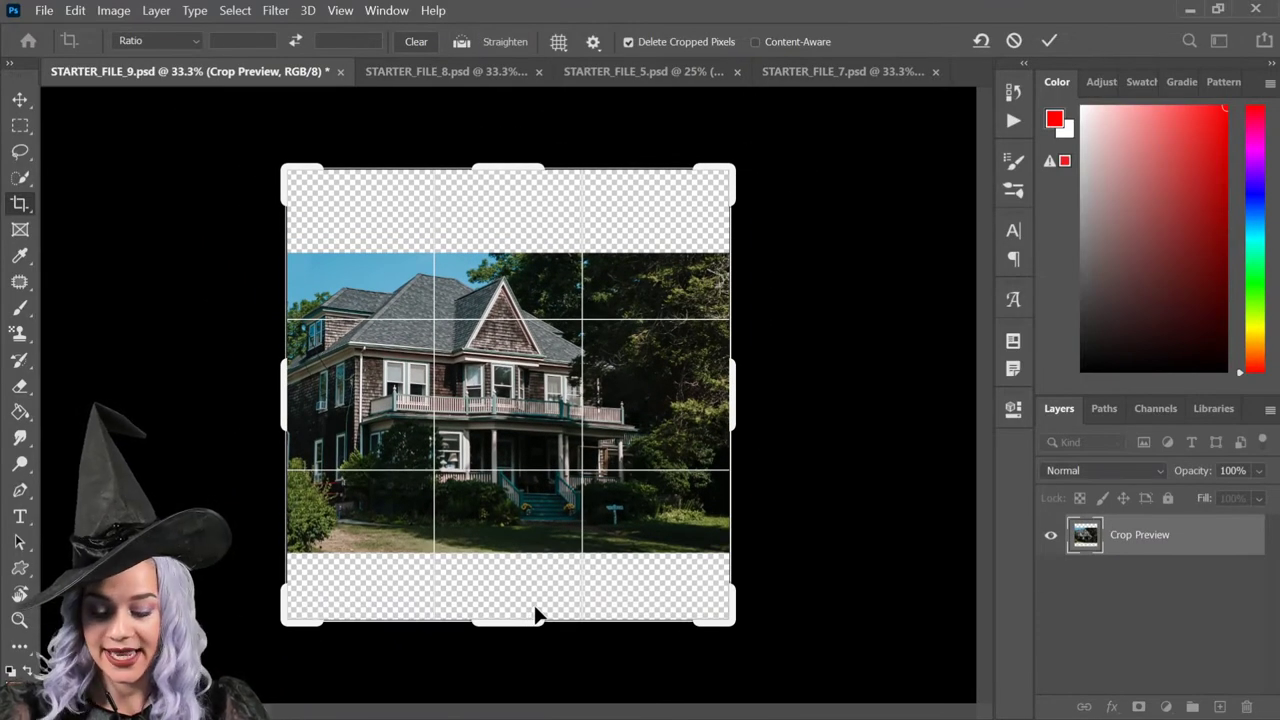
key("Return")
key("ctrl+plus")
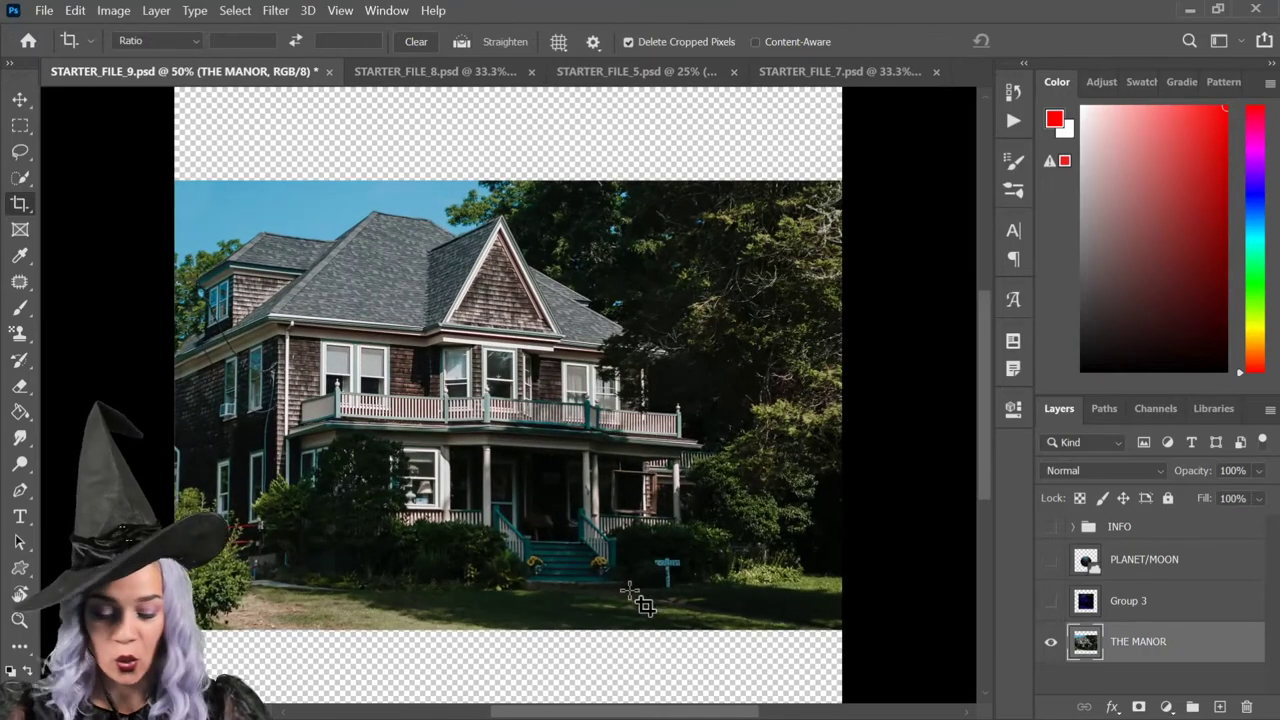
Step: Select the empty strip below the manor photo with a rectangular marquee and open Content-Aware Fill for it
key("ctrl+minus")
key("ctrl+plus")
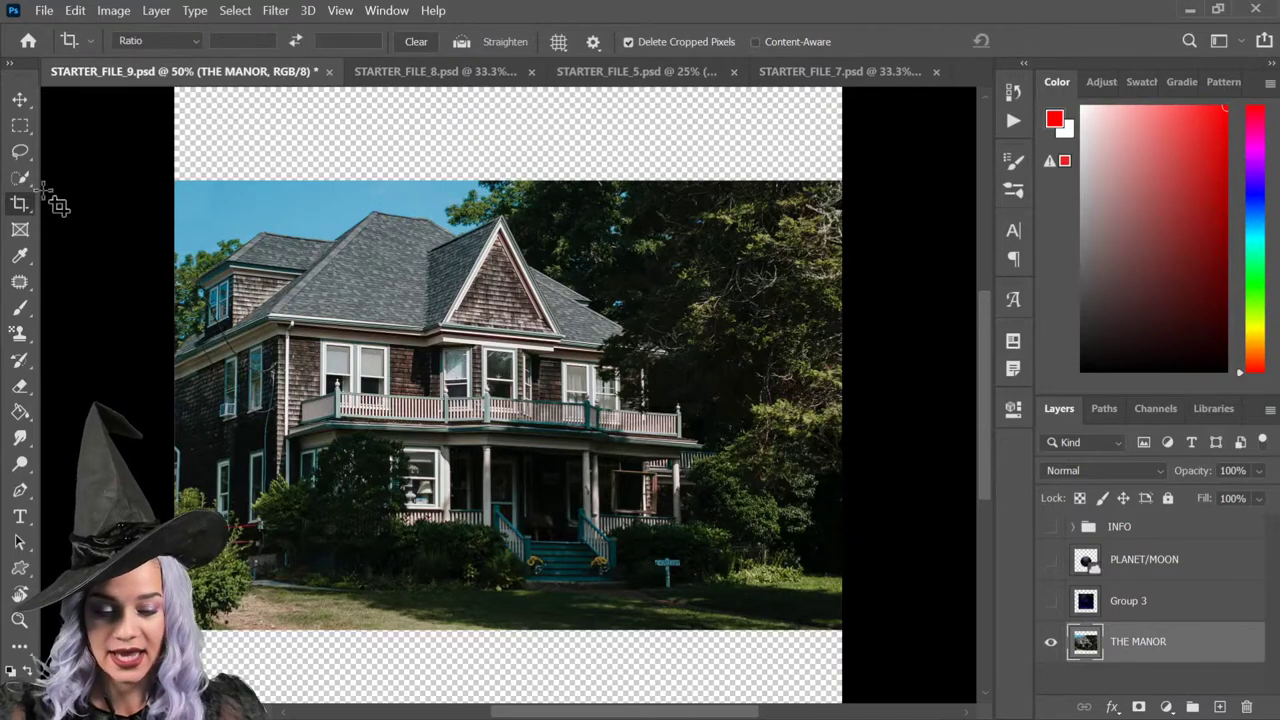
left_click(20, 125)
scroll(798, 641, "down", 5)
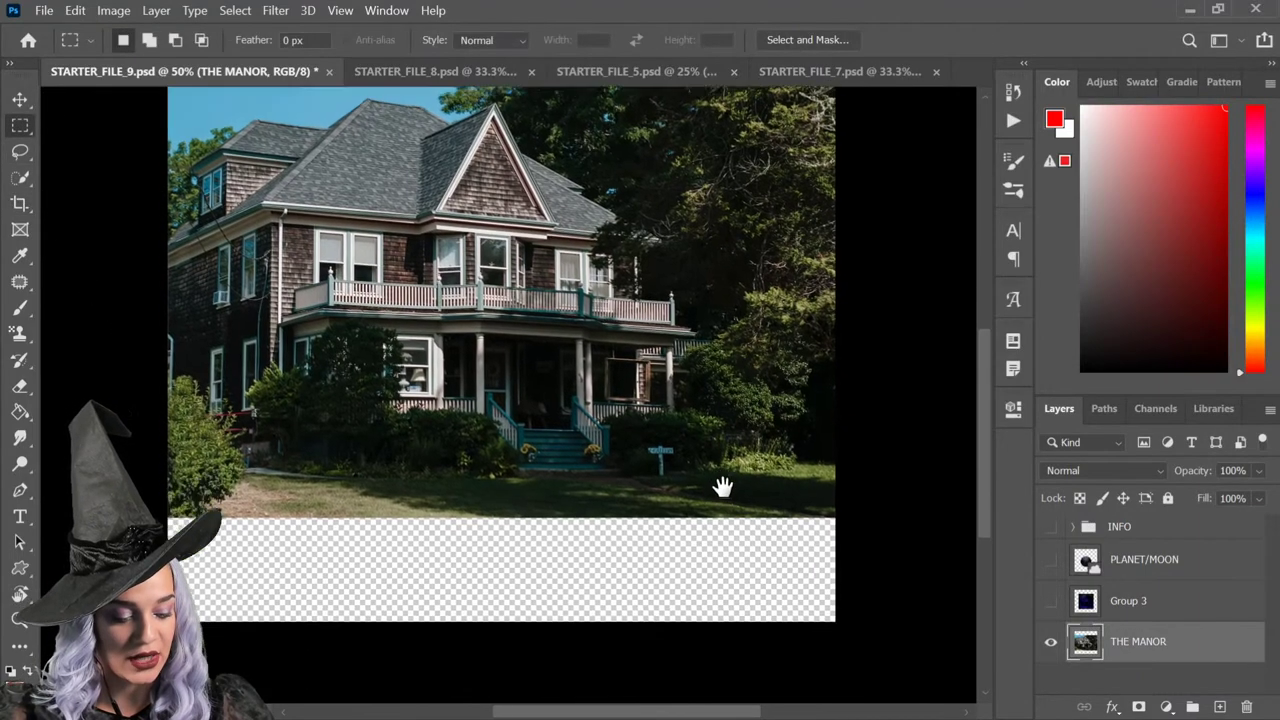
left_click_drag(797, 520, 849, 630)
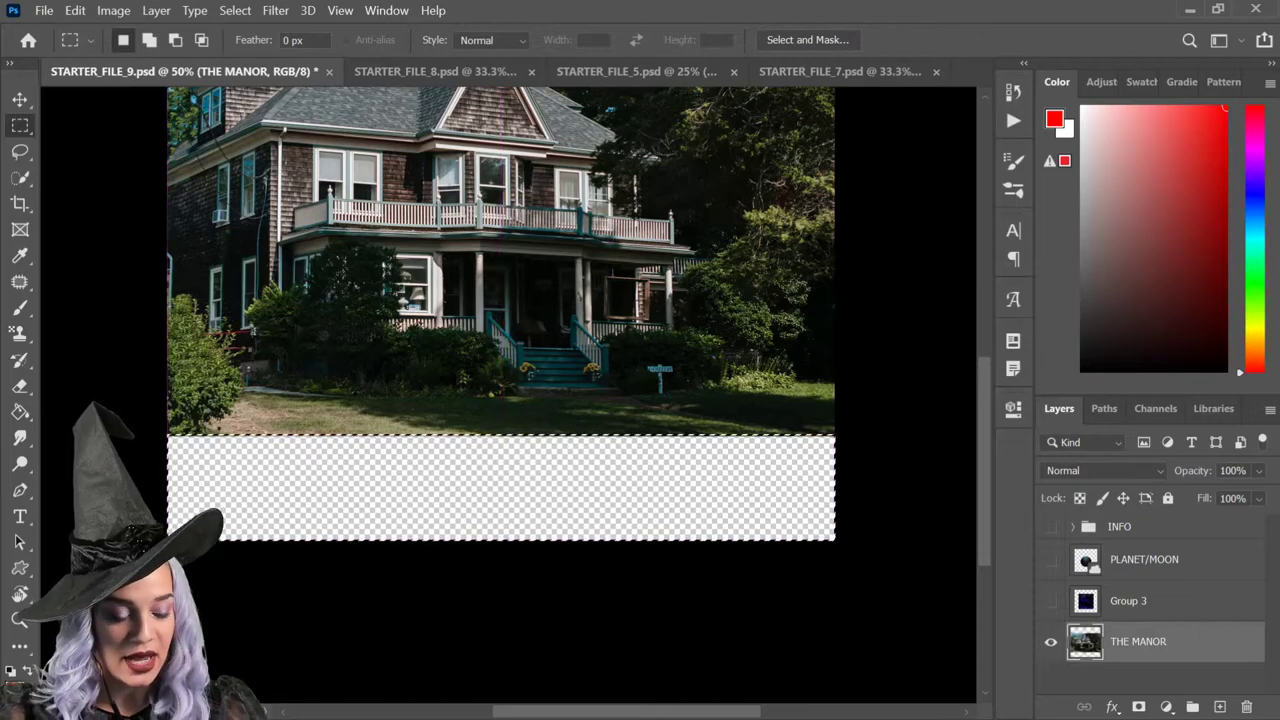
left_click(75, 10)
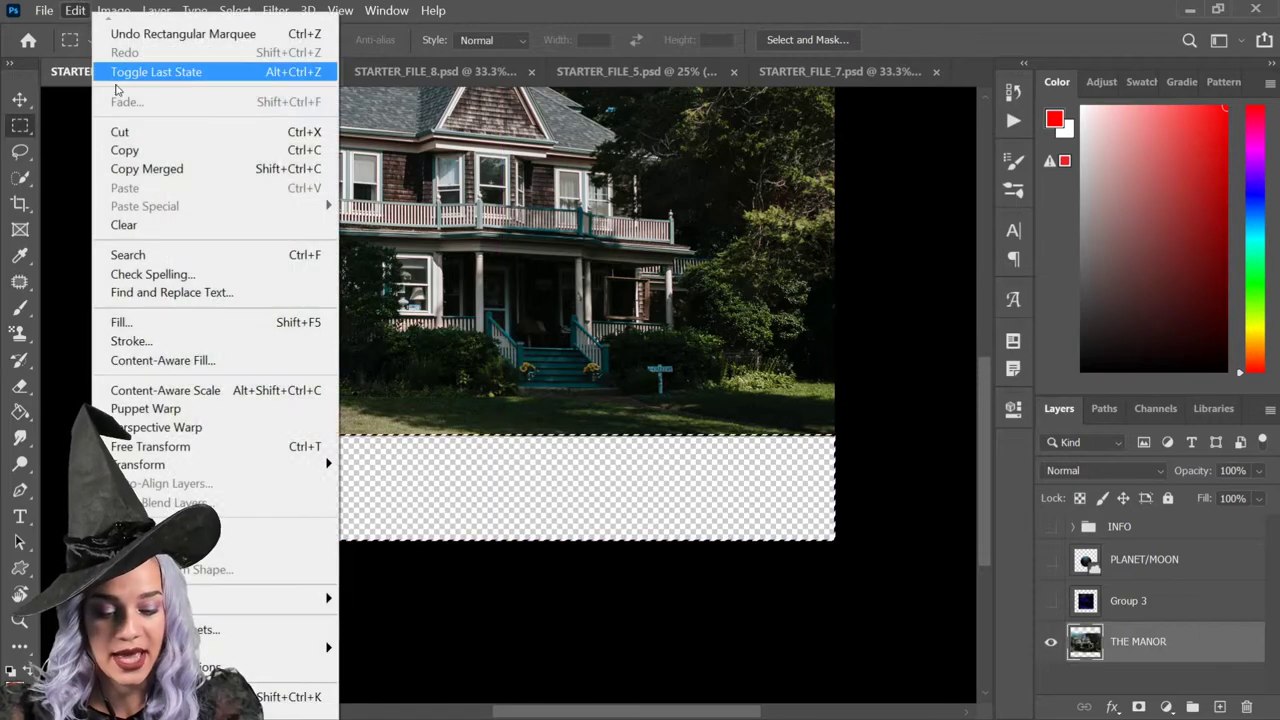
left_click(163, 360)
scroll(337, 443, "down", 2)
scroll(368, 452, "down", 2)
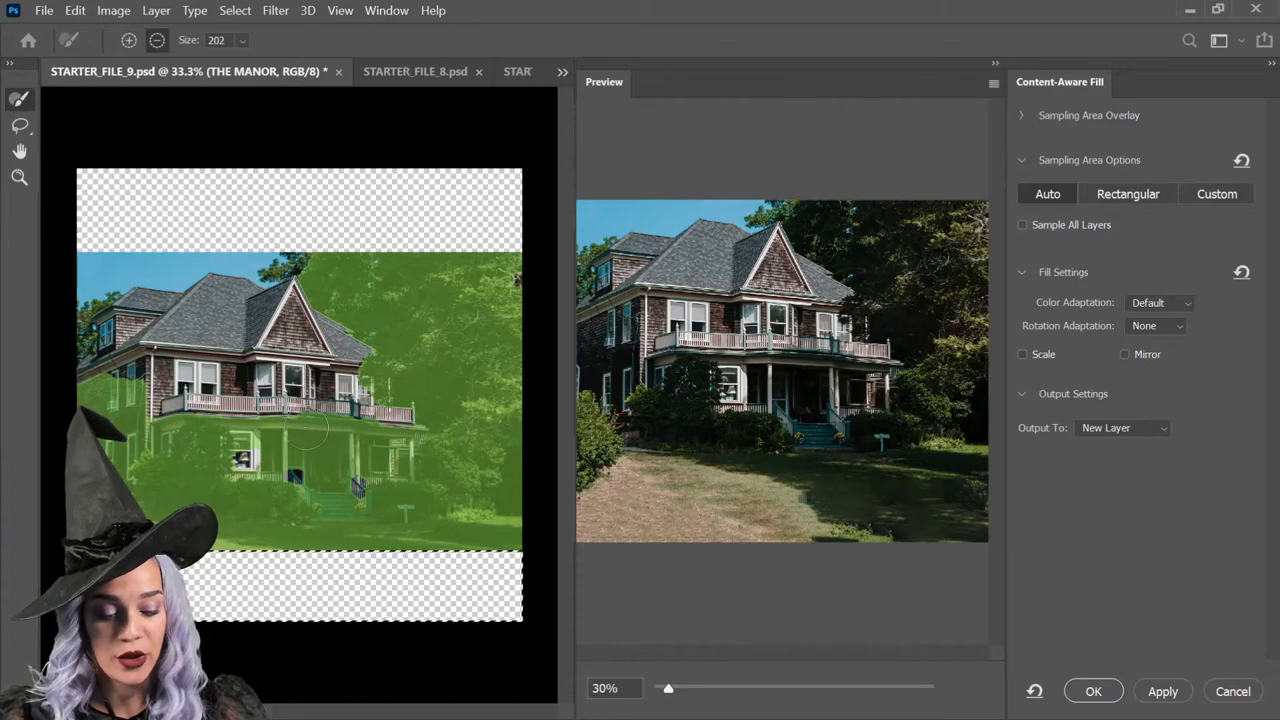
Step: Exclude the porch, its windows and steps from the sampling area, fill the strip with output to Current Layer, and deselect
left_click_drag(300, 430, 295, 458)
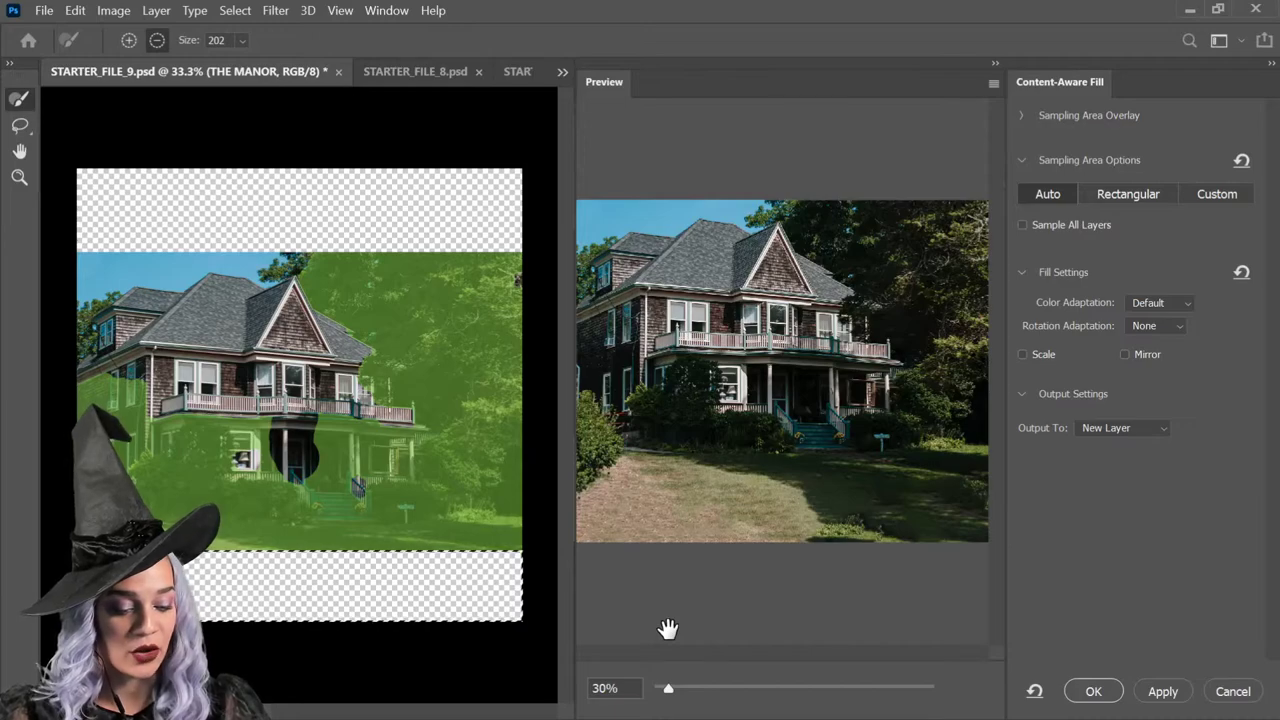
mouse_move(277, 433)
left_mouse_down()
mouse_move(310, 426)
mouse_move(383, 454)
mouse_move(330, 448)
mouse_move(320, 427)
mouse_move(377, 454)
mouse_move(360, 544)
mouse_move(373, 426)
mouse_move(385, 452)
mouse_move(318, 476)
mouse_move(303, 462)
mouse_move(327, 486)
mouse_move(407, 467)
left_mouse_up()
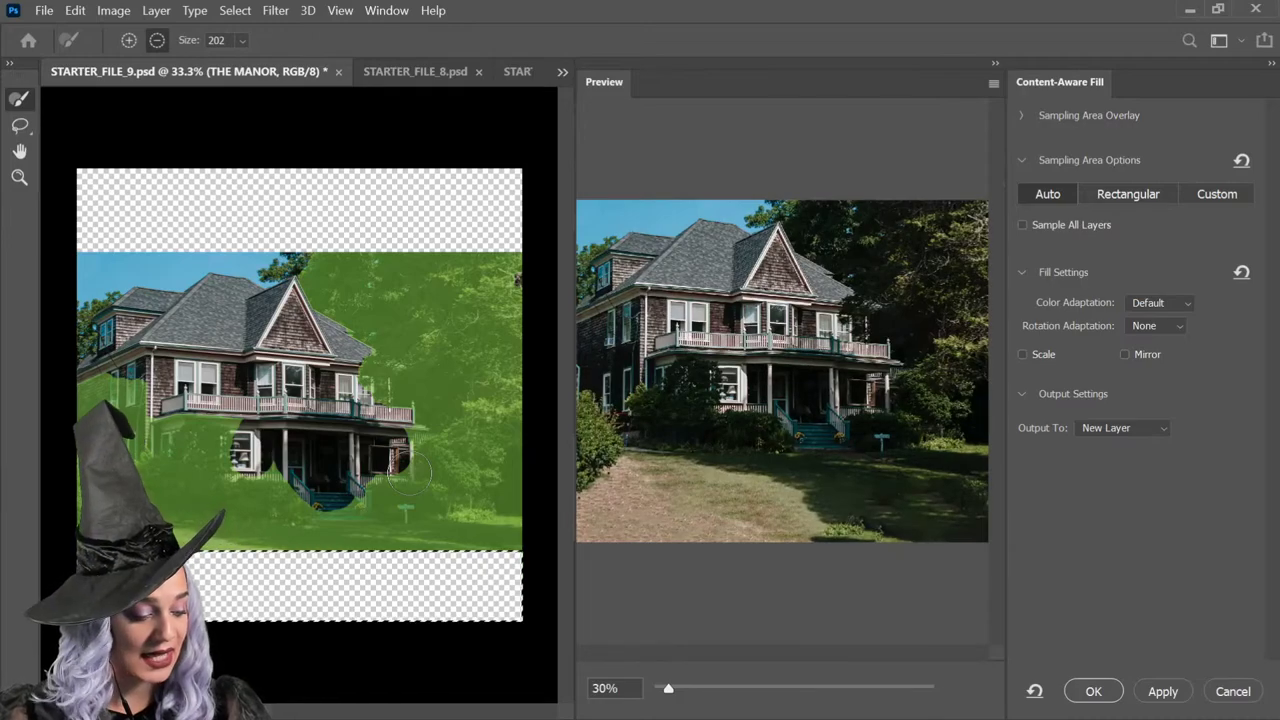
left_click(1161, 427)
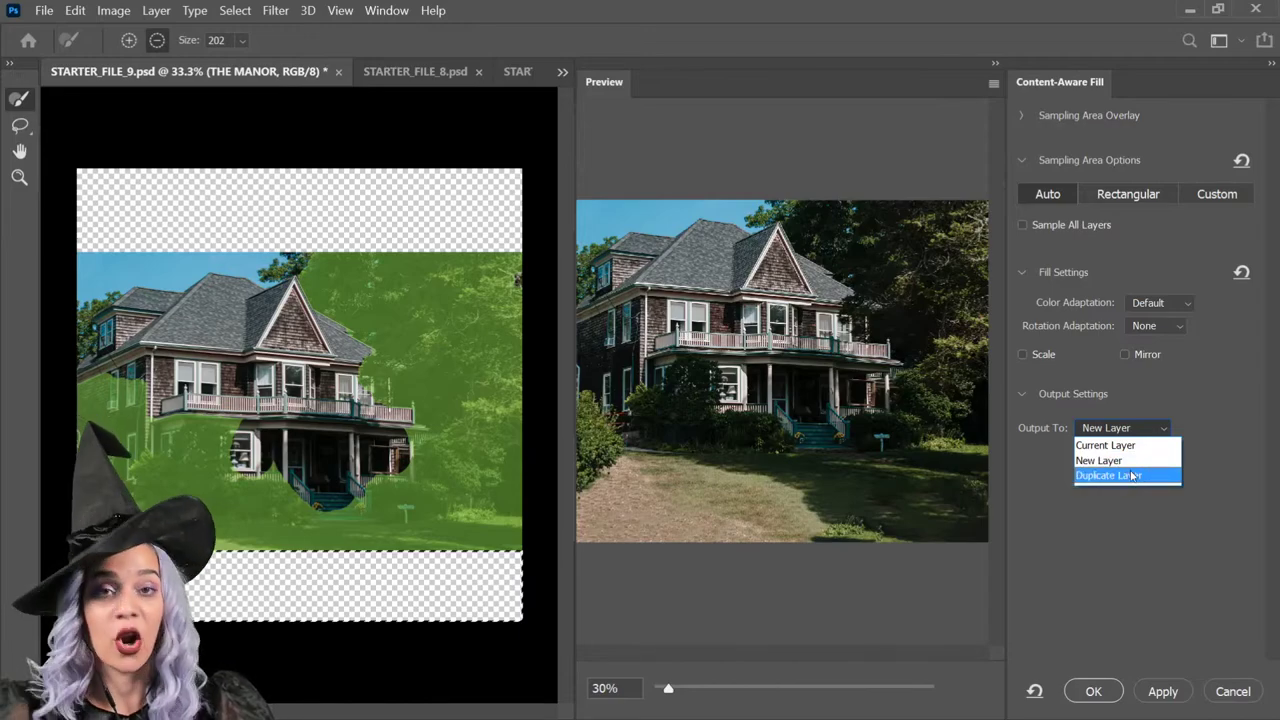
left_click(1139, 445)
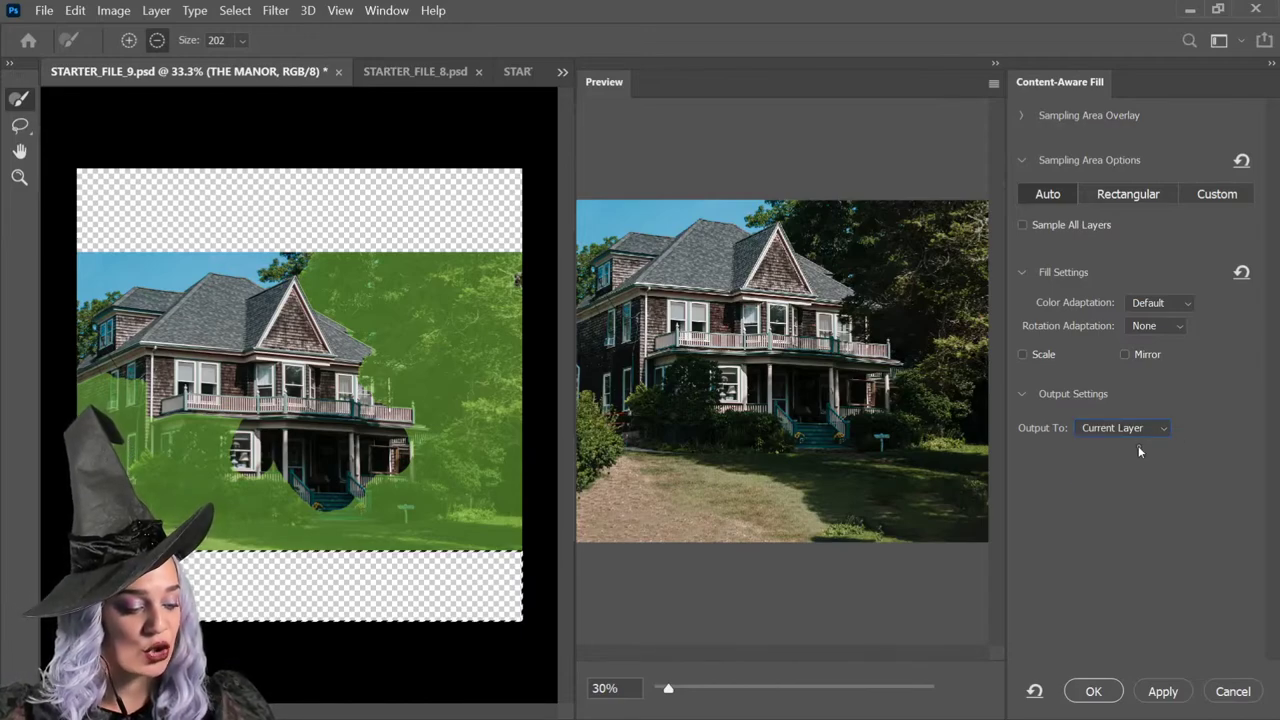
left_click(1160, 695)
left_click(1093, 691)
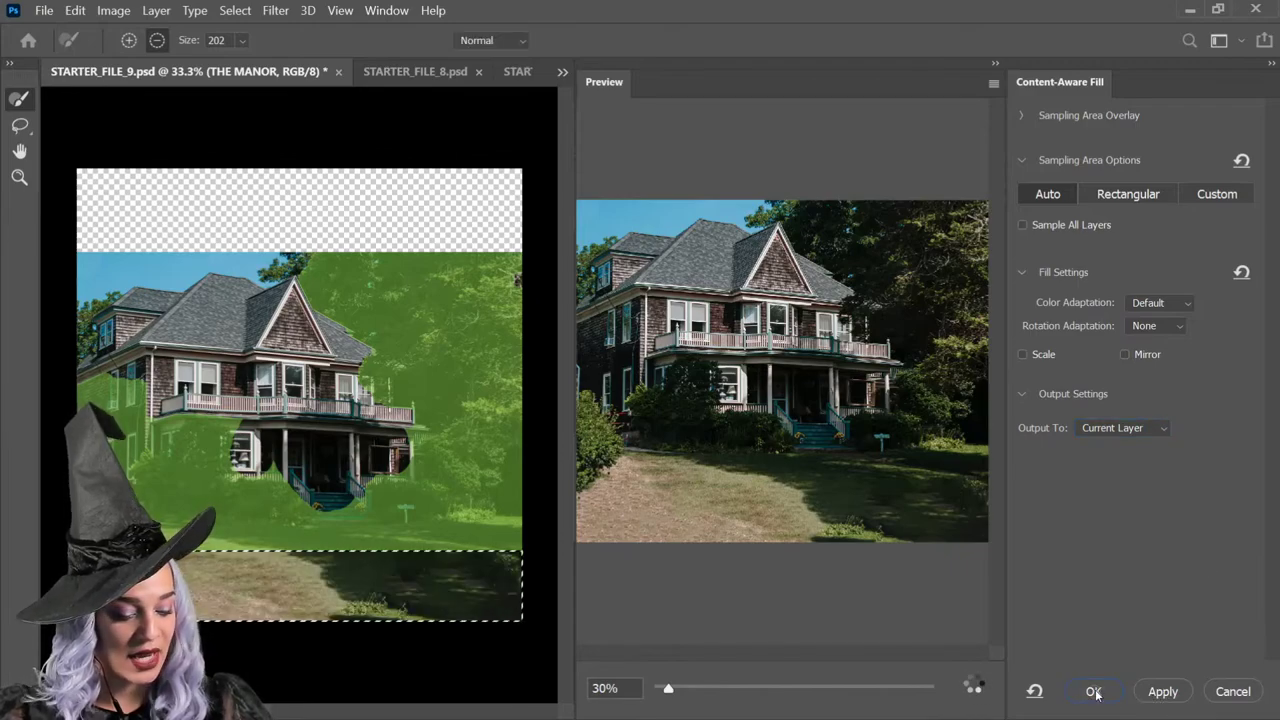
key("ctrl+d")
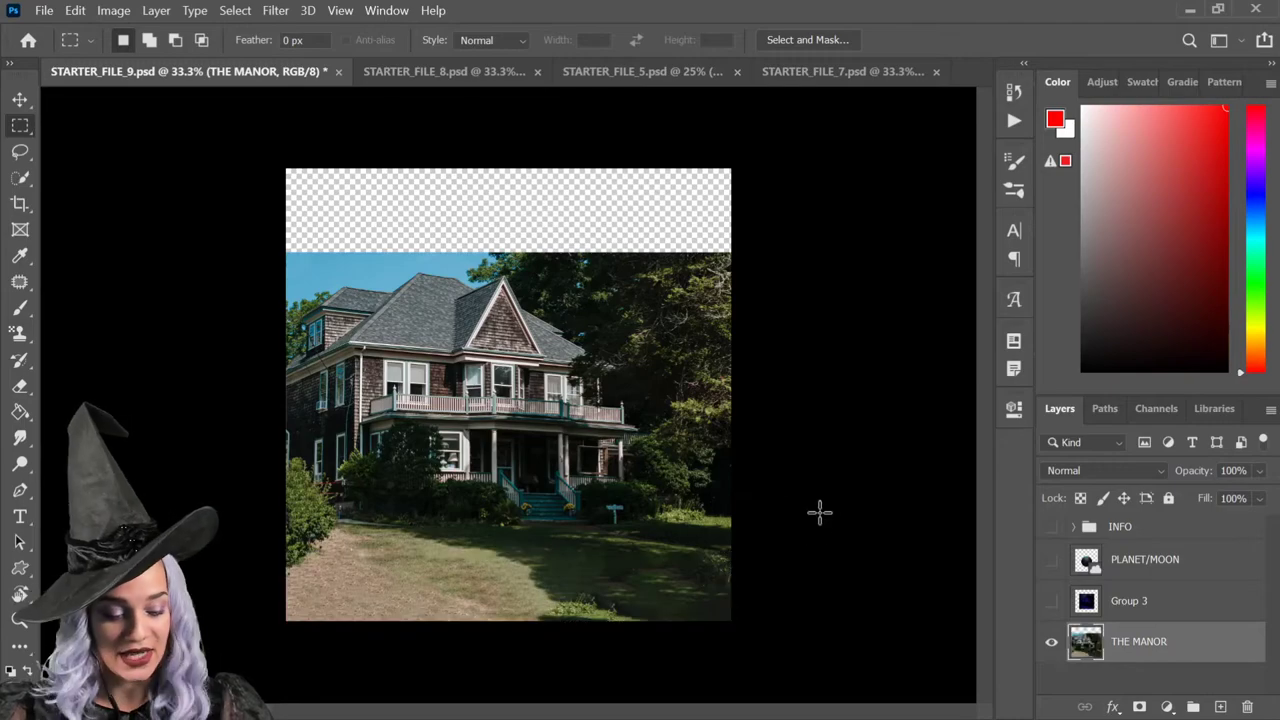
Step: Patch a spot on the lawn's sunlit lower part with nearby grass, using the Patch tool in Normal mode, and deselect
key("ctrl+plus")
left_click_drag(651, 586, 686, 309)
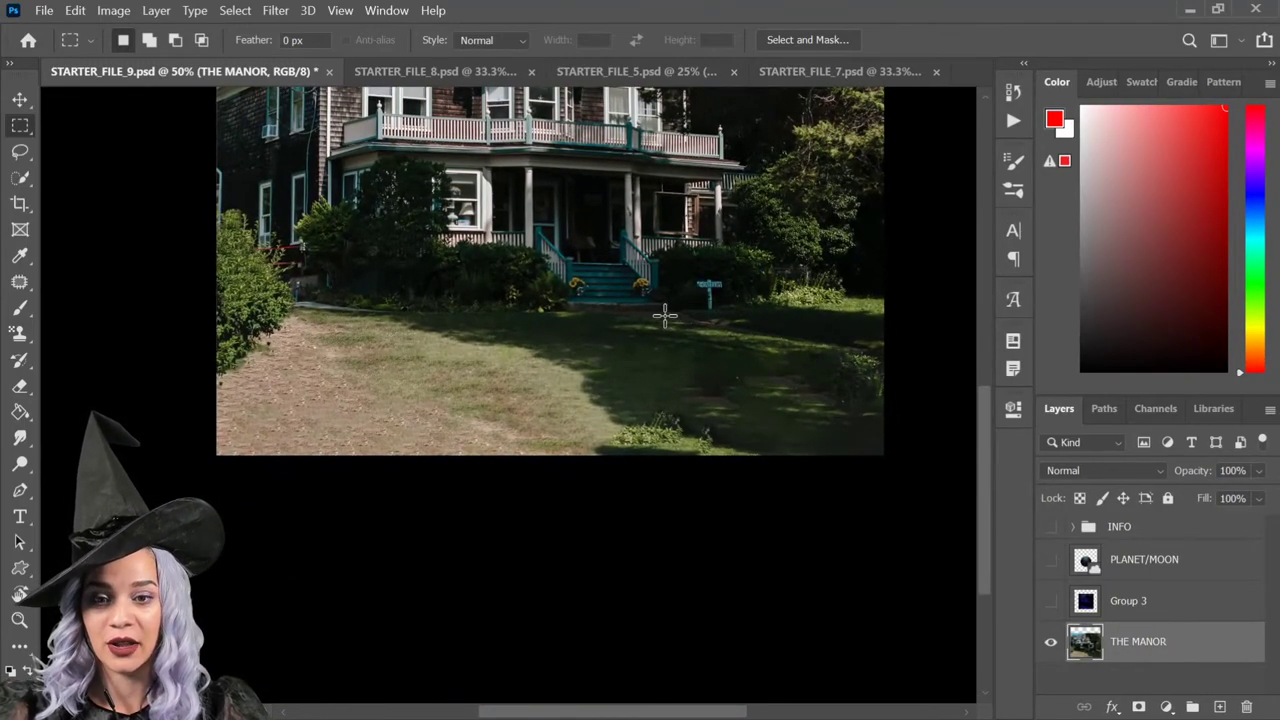
left_click_drag(717, 306, 674, 383)
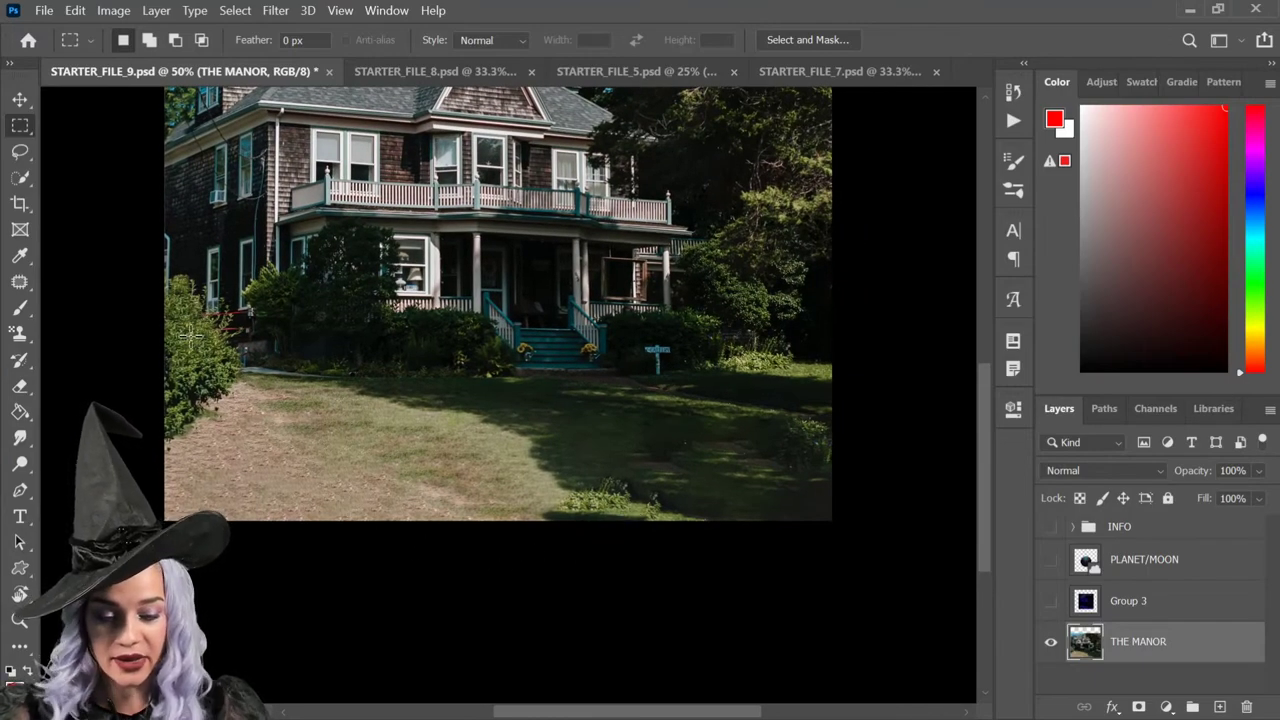
left_click(19, 282)
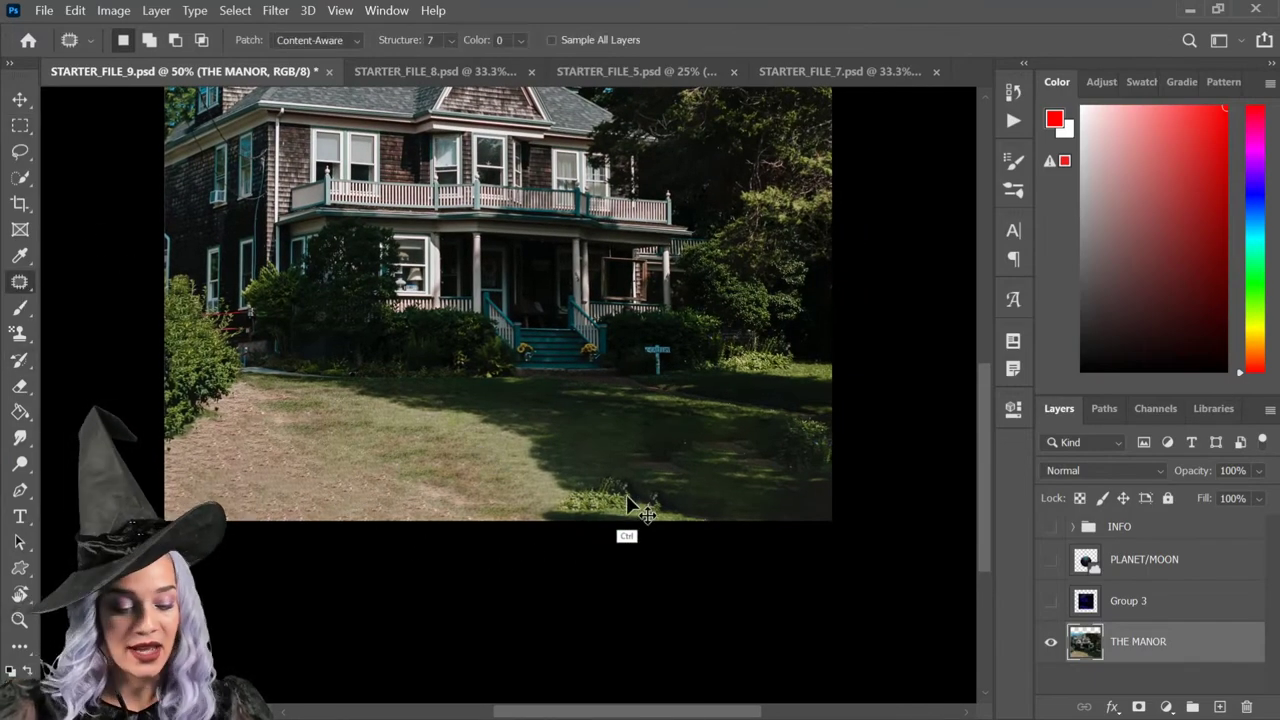
key("ctrl+plus")
mouse_move(722, 521)
left_mouse_down()
mouse_move(689, 383)
mouse_move(634, 463)
mouse_move(674, 466)
mouse_move(460, 398)
left_mouse_up()
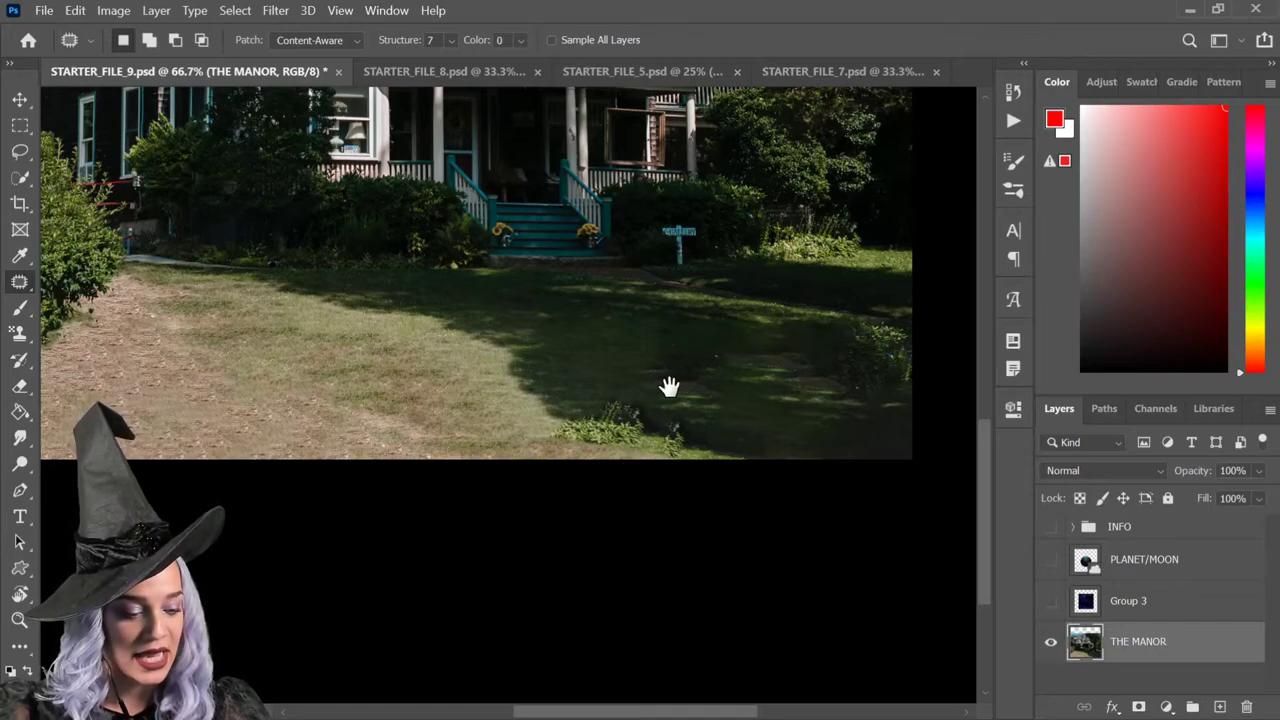
left_click_drag(646, 389, 637, 516)
left_click_drag(337, 634, 457, 629)
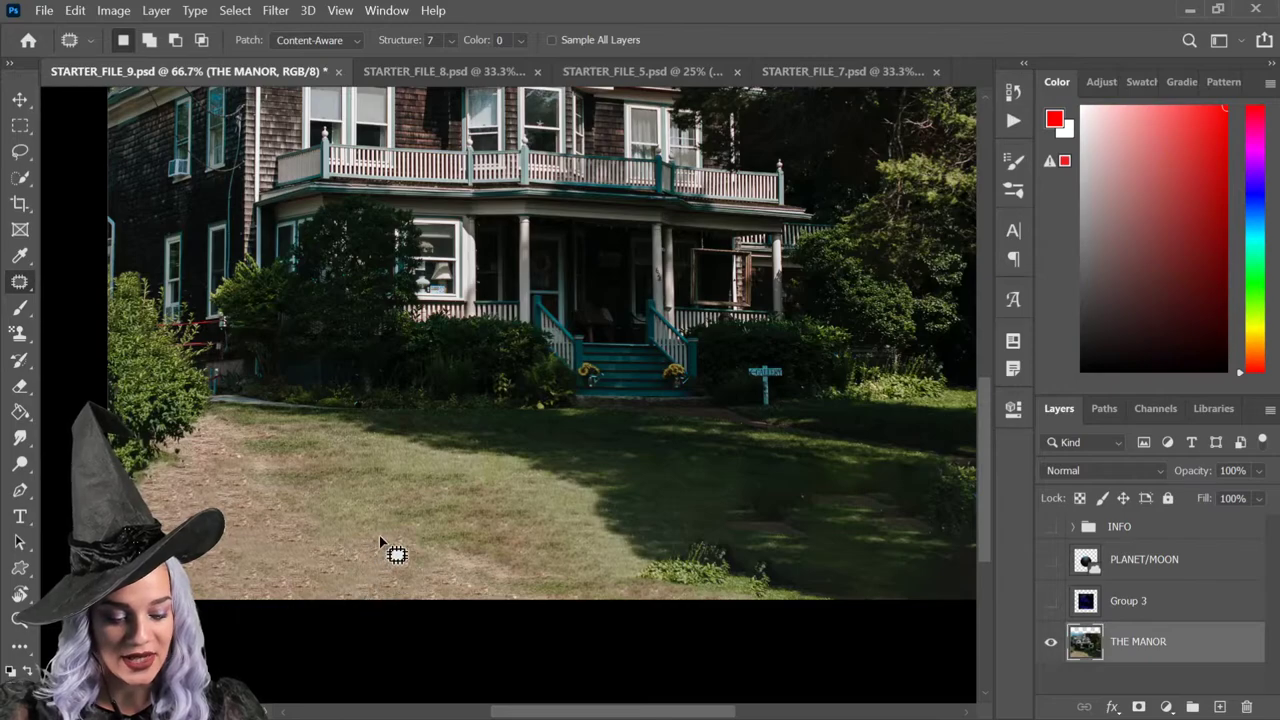
left_click(356, 40)
left_click(318, 42)
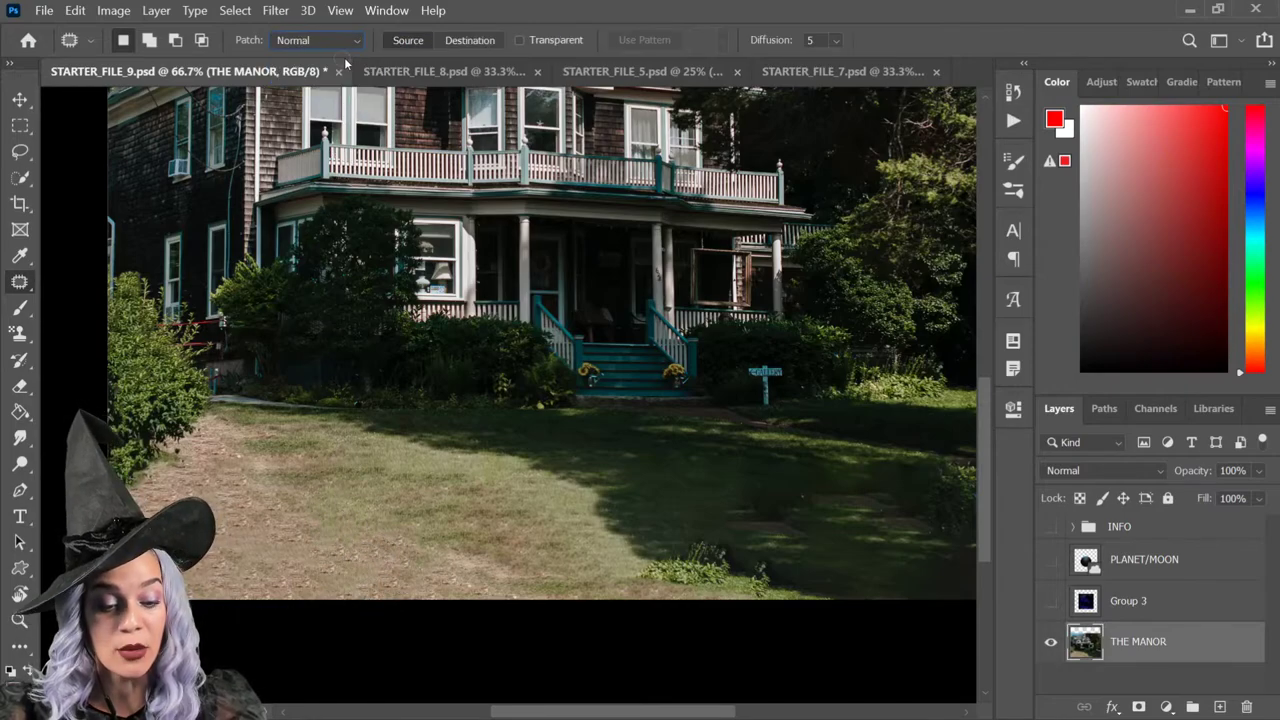
mouse_move(443, 563)
left_mouse_down()
mouse_move(405, 600)
mouse_move(371, 503)
left_mouse_up()
key("ctrl+d")
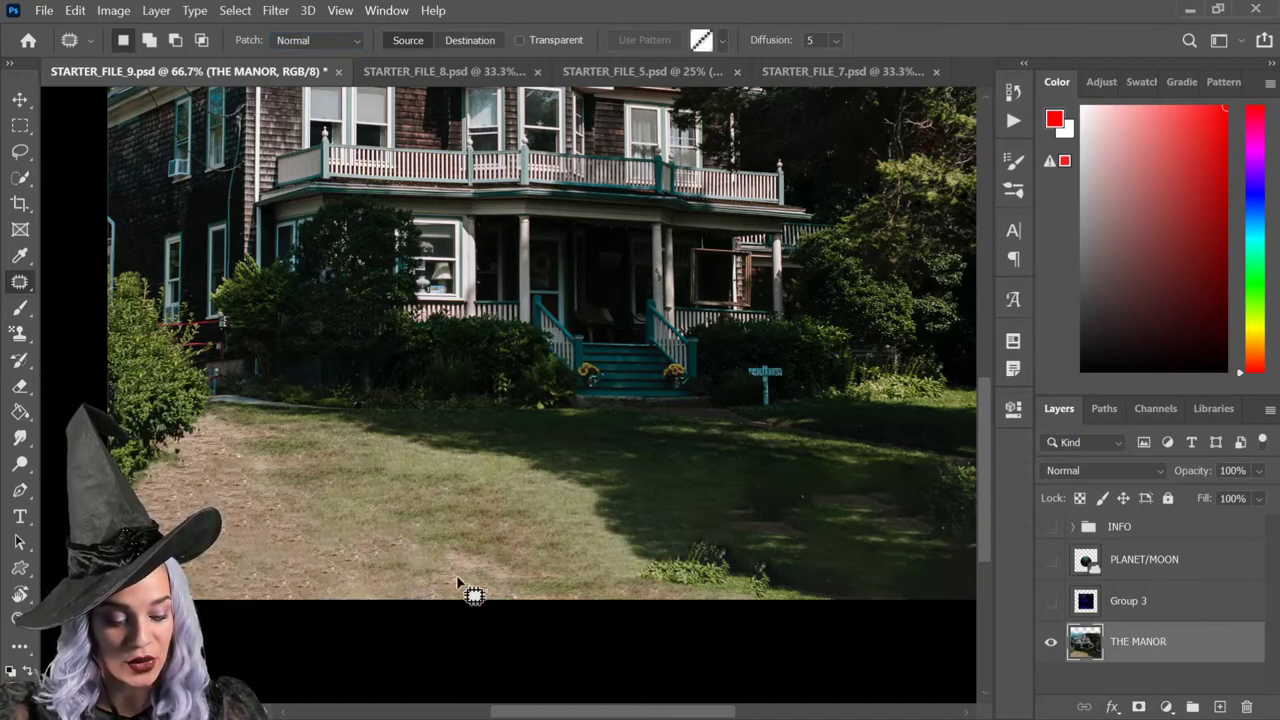
Step: Patch the remaining blotches across the dry, sunlit side of the lawn with neighbouring grass, clearing the selection after each patch
mouse_move(226, 533)
left_mouse_down()
mouse_move(228, 520)
mouse_move(505, 515)
left_mouse_up()
mouse_move(282, 632)
left_mouse_down()
mouse_move(251, 606)
mouse_move(249, 571)
mouse_move(250, 605)
mouse_move(422, 510)
mouse_move(339, 487)
left_mouse_up()
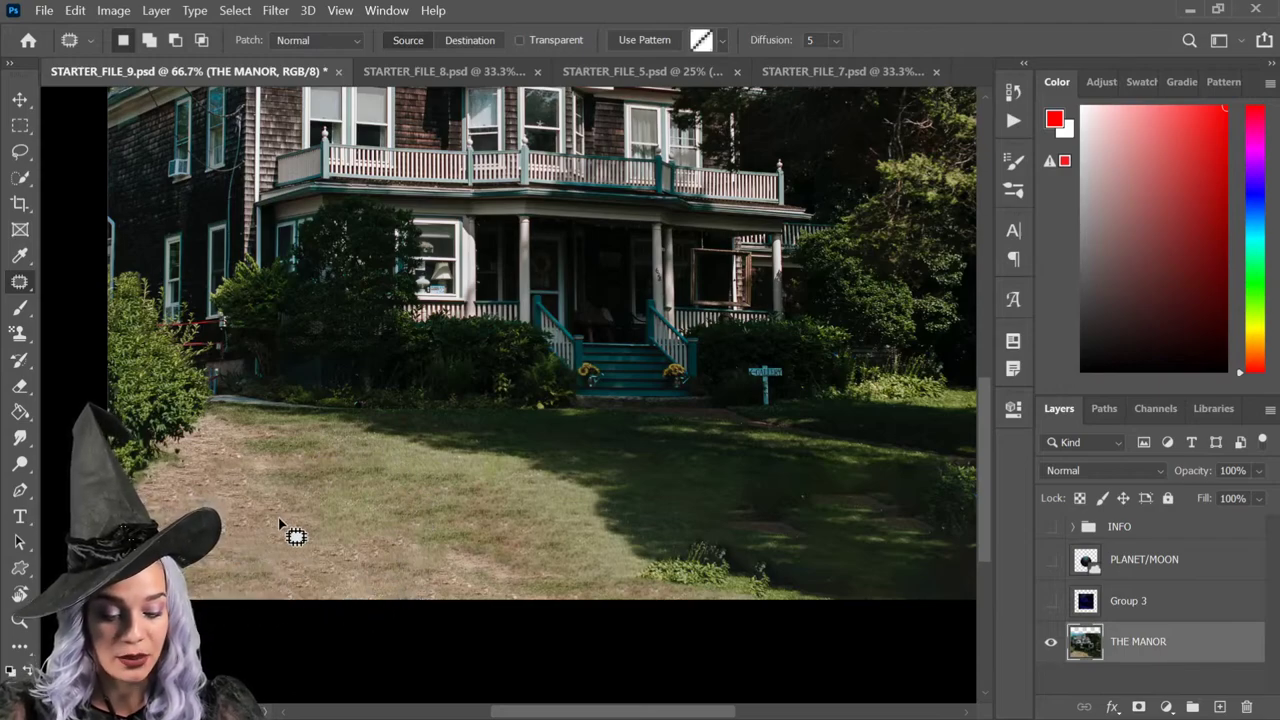
key("ctrl+d")
mouse_move(250, 505)
left_mouse_down()
mouse_move(280, 535)
mouse_move(528, 557)
left_mouse_up()
key("ctrl+d")
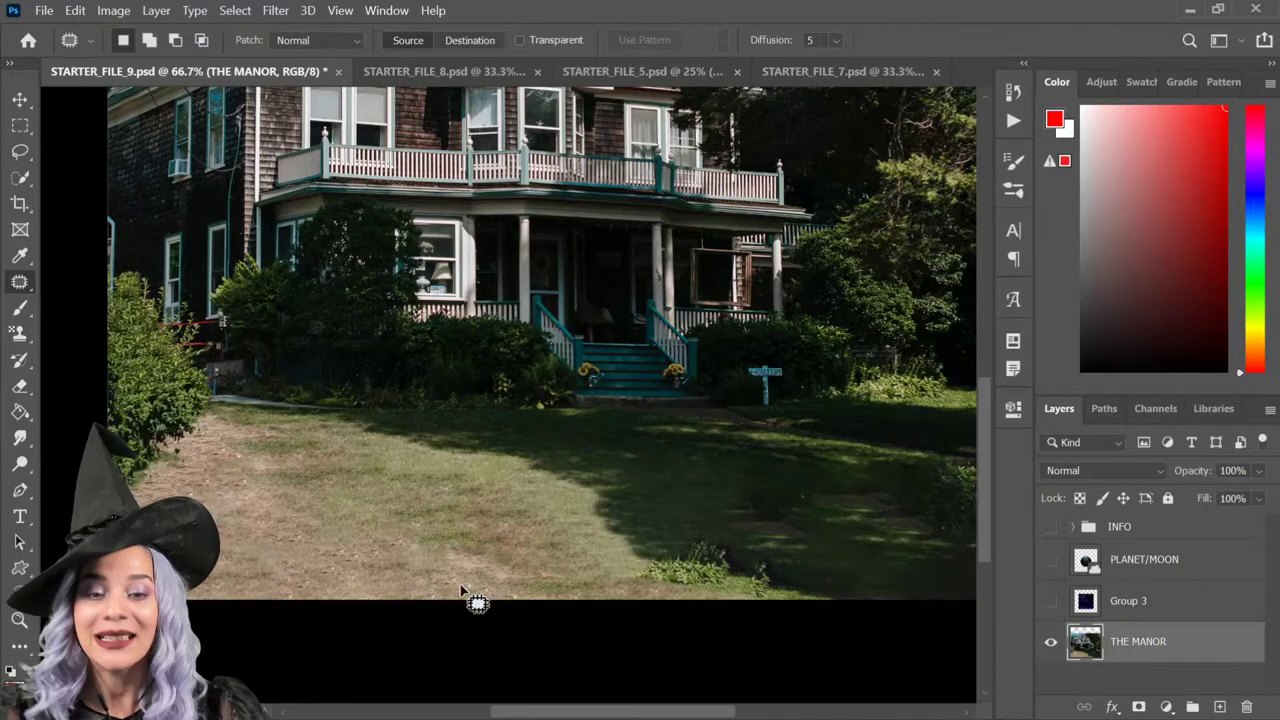
mouse_move(229, 457)
left_mouse_down()
mouse_move(208, 490)
mouse_move(329, 505)
mouse_move(421, 530)
mouse_move(447, 552)
left_mouse_up()
key("ctrl+d")
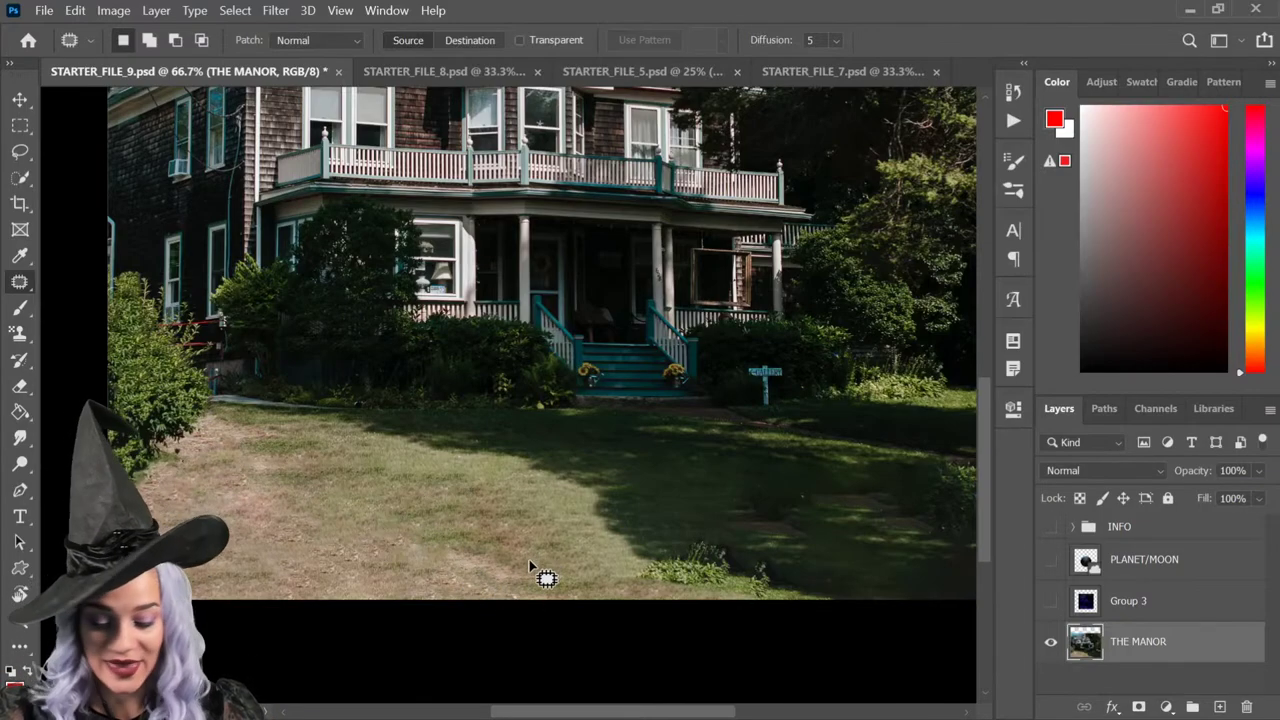
key("ctrl+minus")
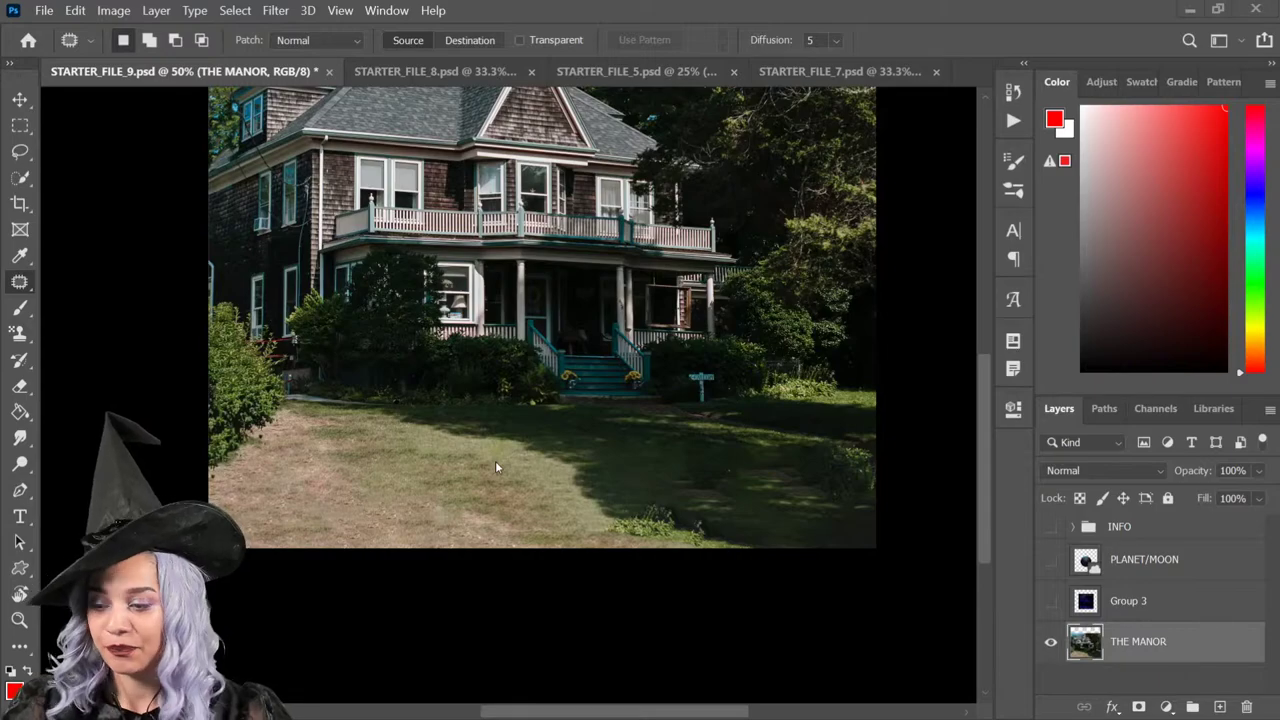
left_click_drag(590, 525, 530, 522)
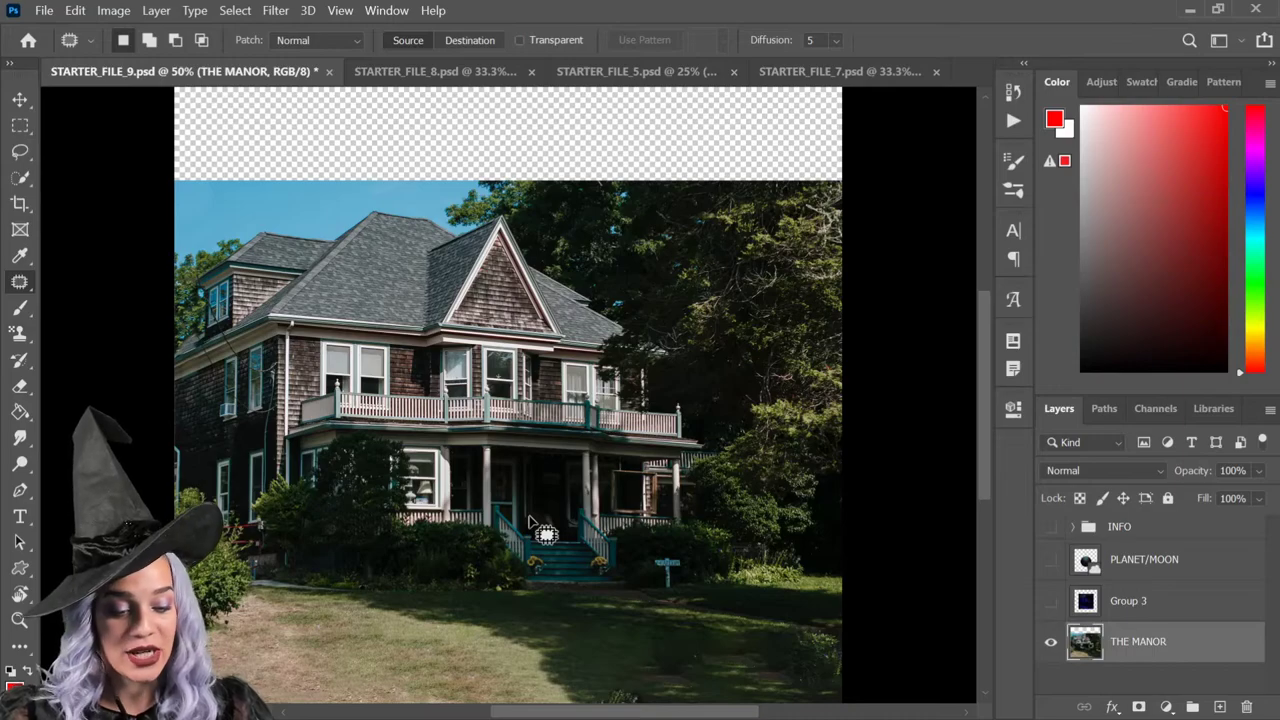
key("ctrl+minus")
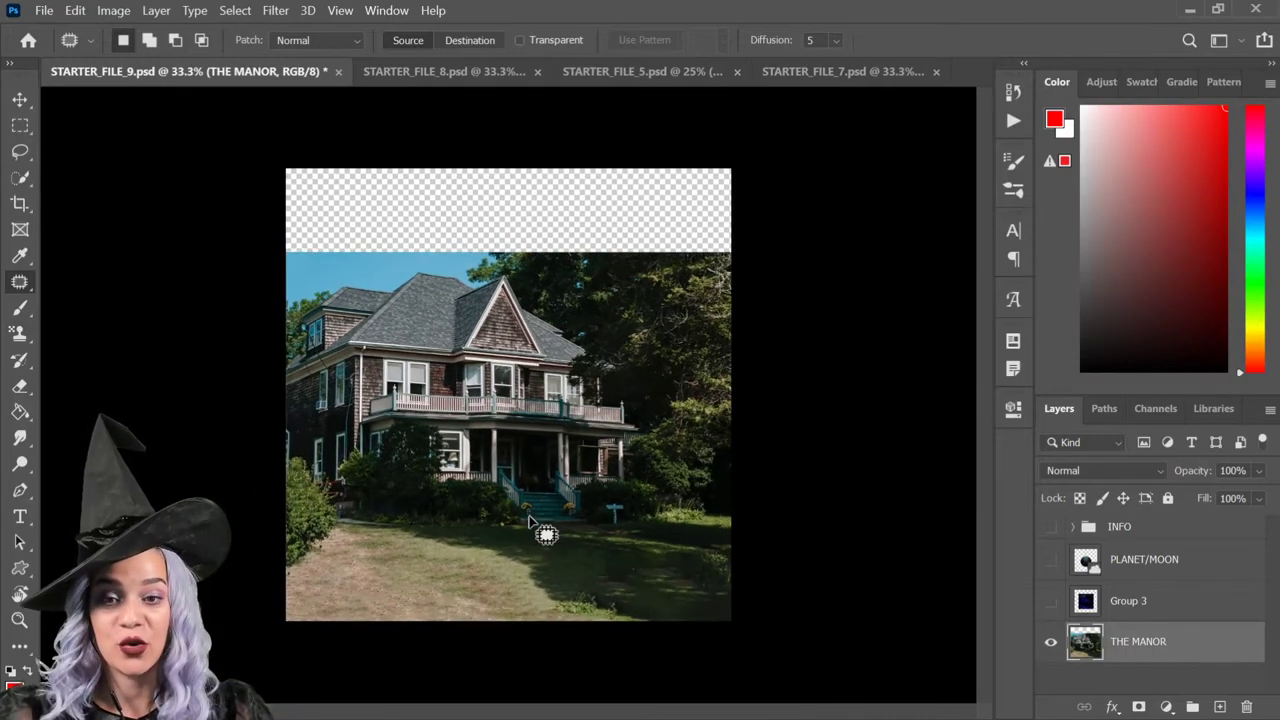
Step: Select the blue sky above the manor's roof with the Quick Selection tool
key("ctrl+plus")
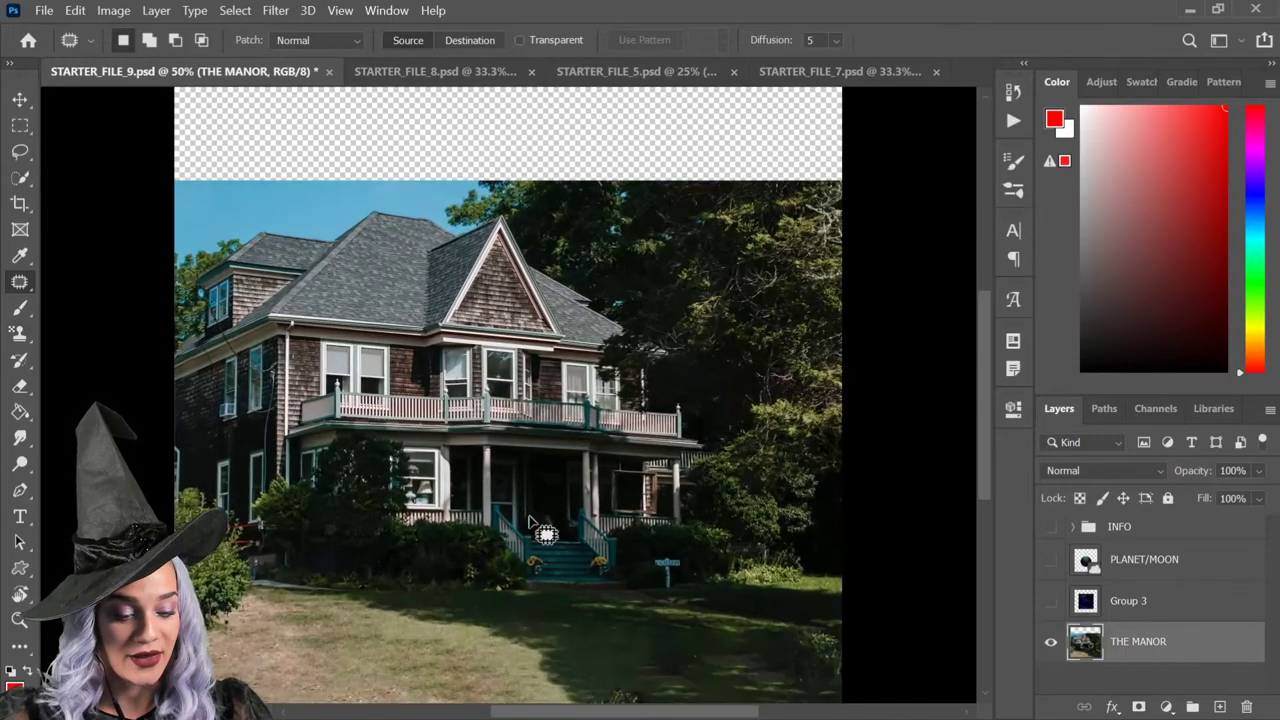
left_click(20, 152)
left_click(21, 179)
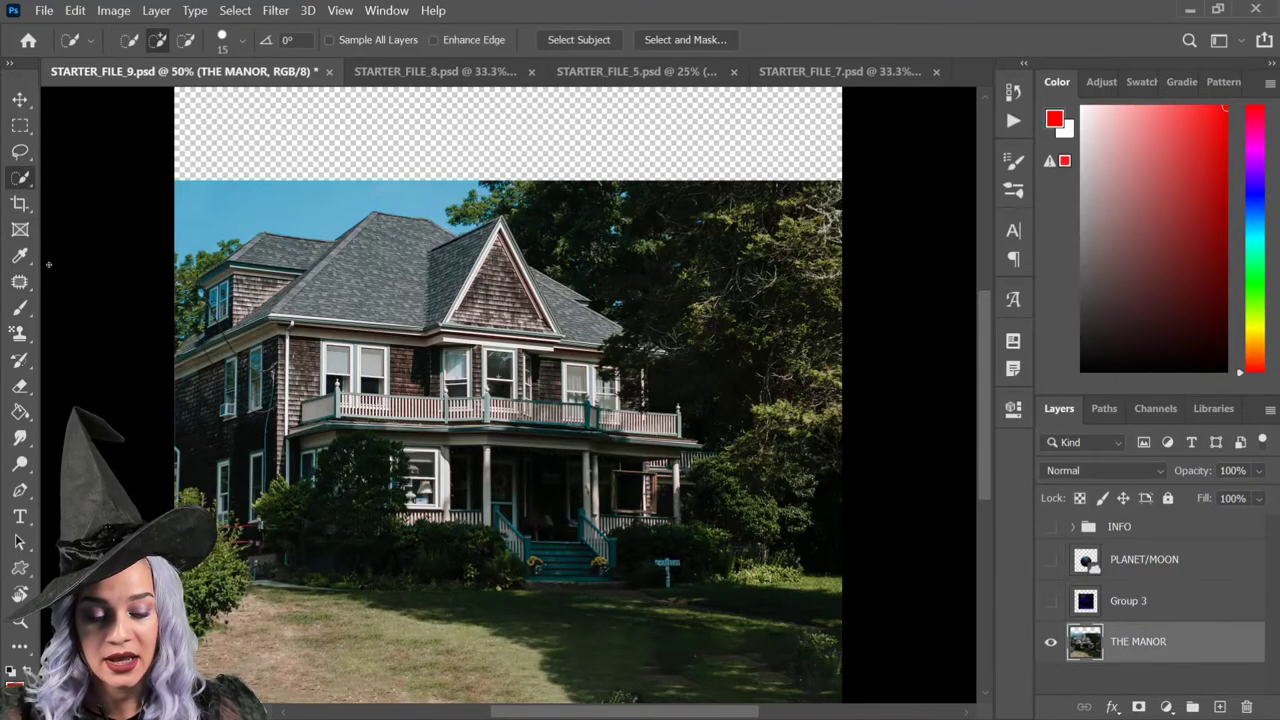
right_click(22, 180)
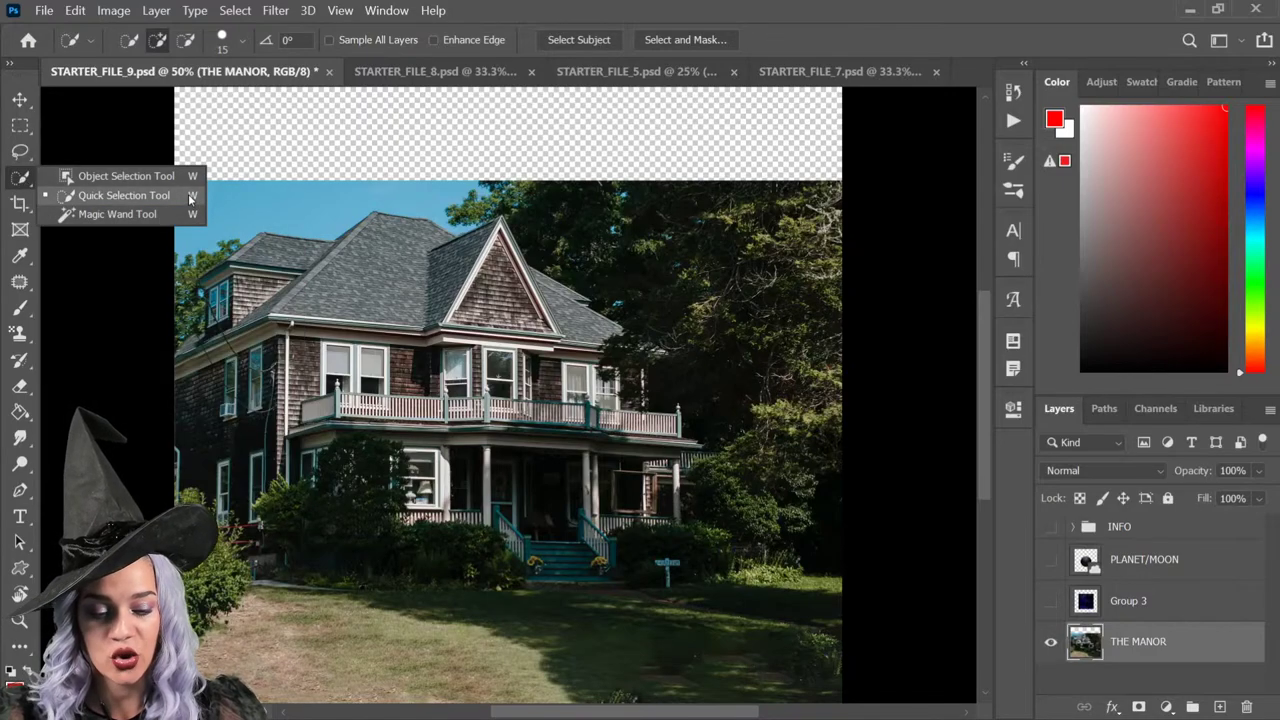
left_click(124, 195)
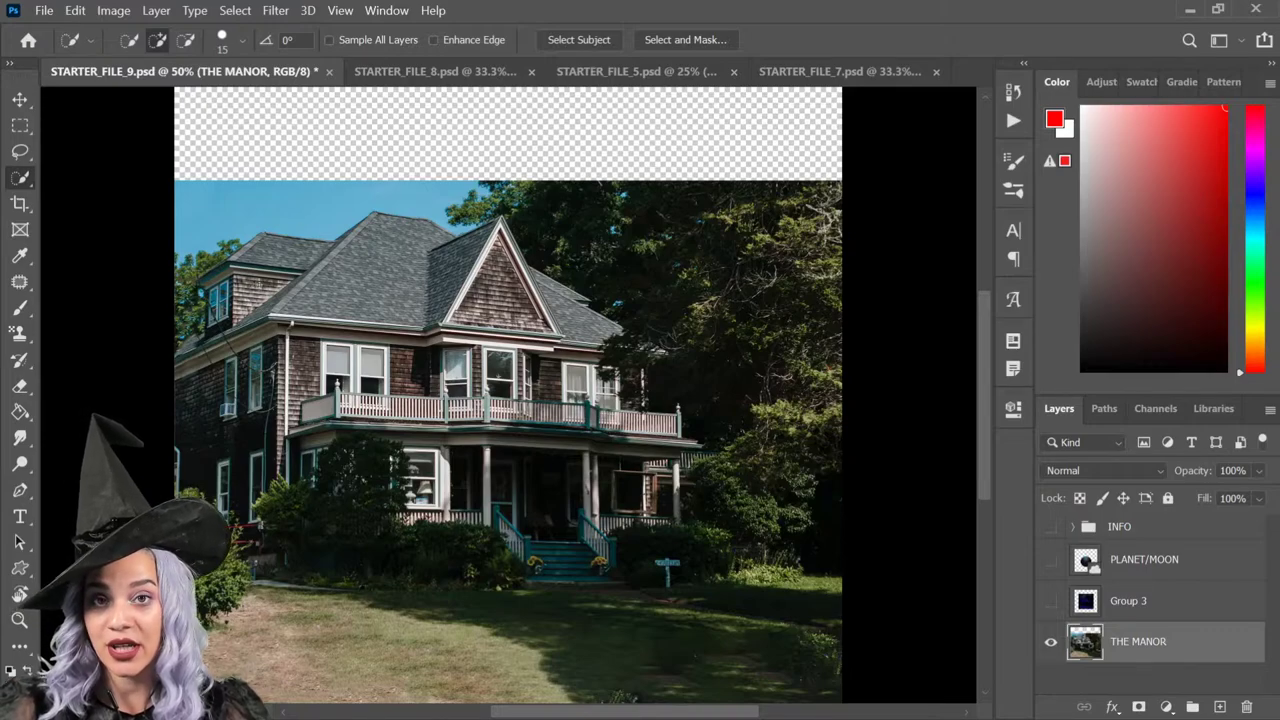
left_click_drag(194, 193, 186, 208)
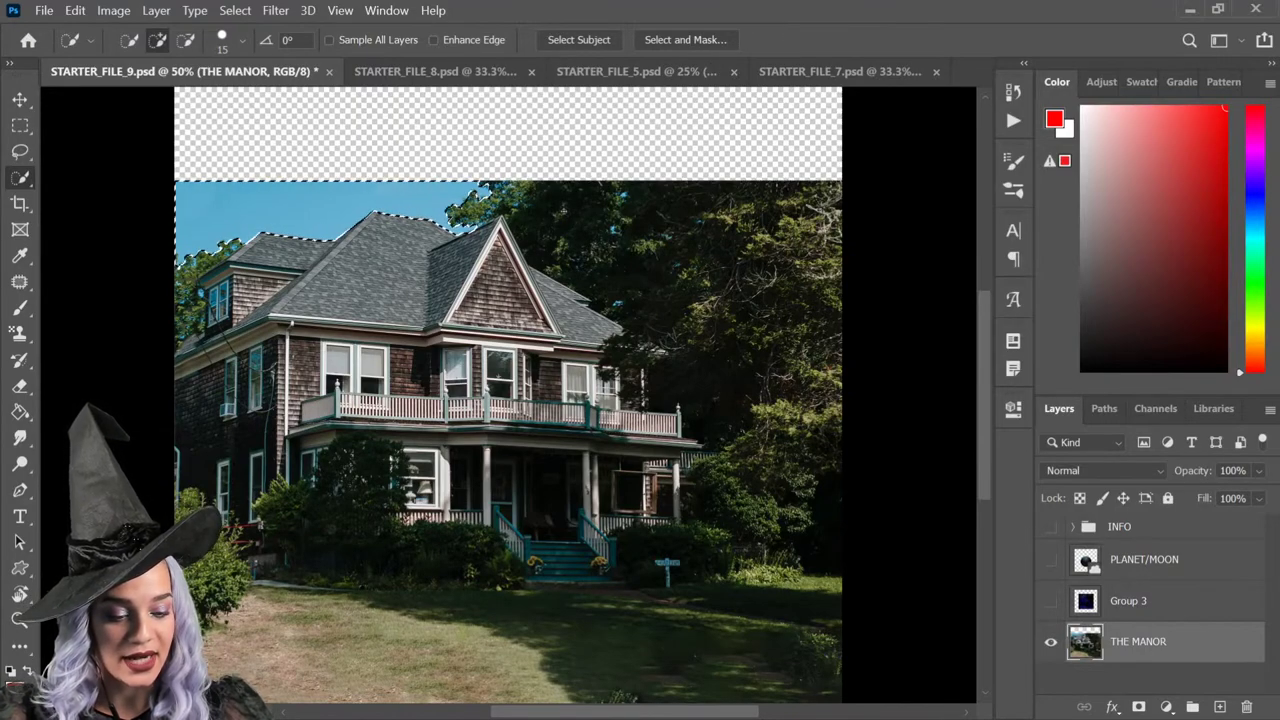
Step: Add the empty strip above the photo and the cut-off upper edge of the trees to the sky selection with the Lasso tool
left_click(19, 151)
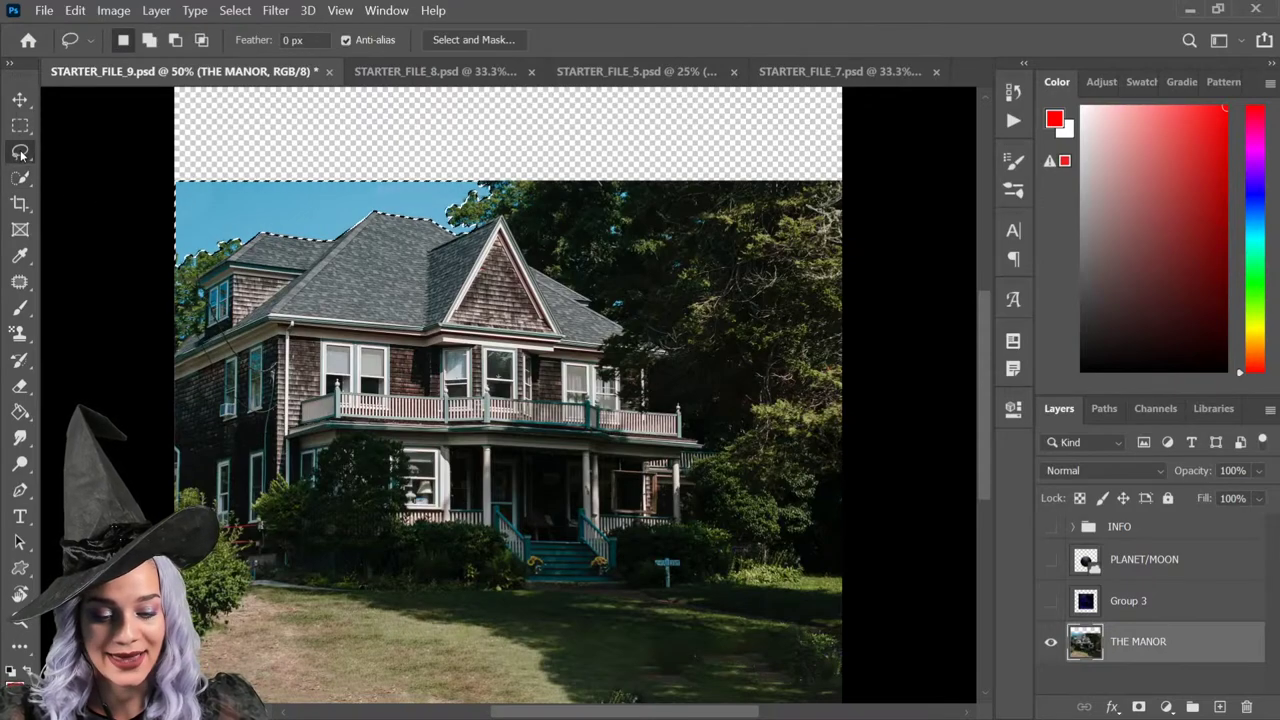
left_click_drag(614, 191, 591, 280)
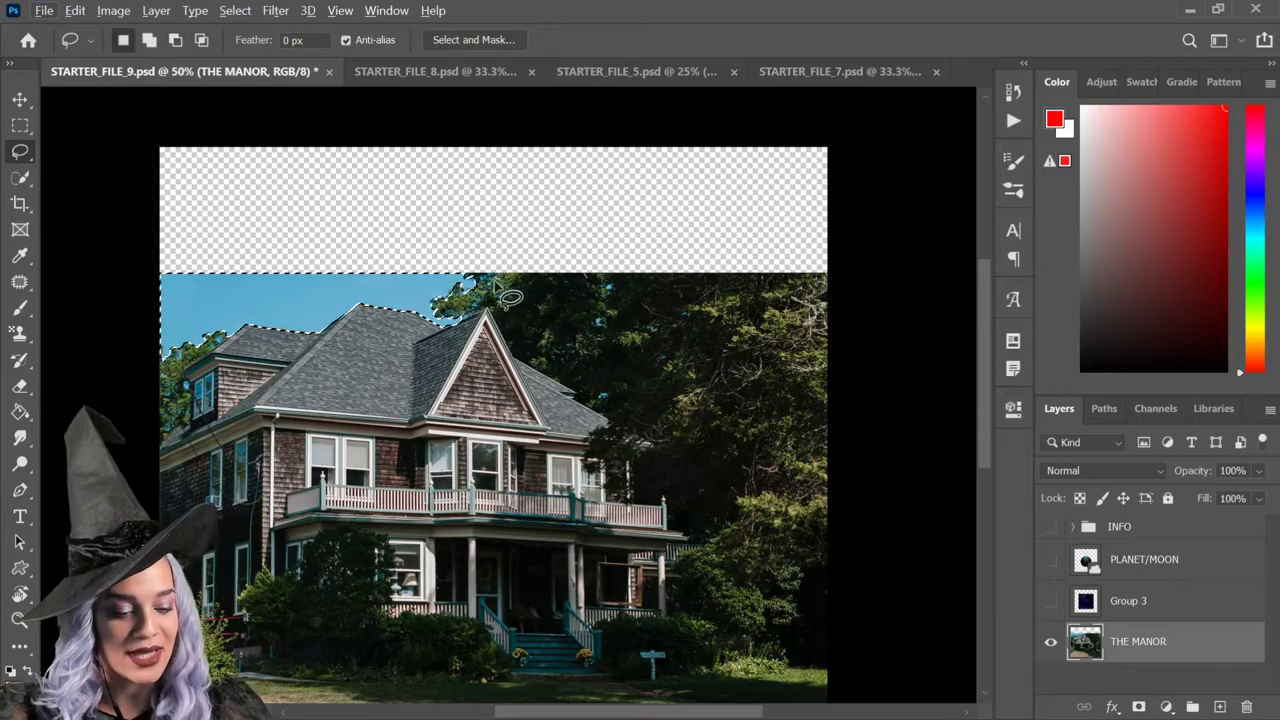
mouse_move(161, 279)
left_mouse_down()
mouse_move(185, 298)
mouse_move(175, 288)
left_mouse_up()
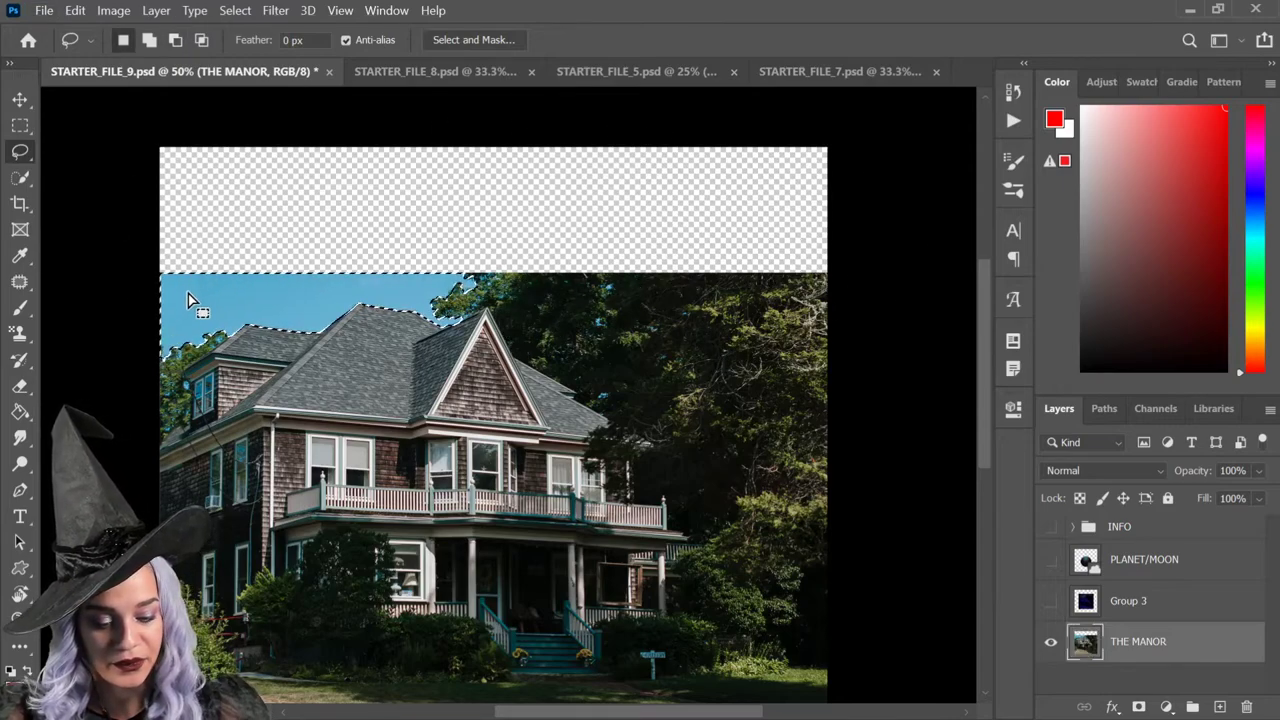
key("shift")
mouse_move(175, 290)
left_mouse_down()
mouse_move(879, 292)
mouse_move(725, 330)
mouse_move(635, 333)
left_mouse_up()
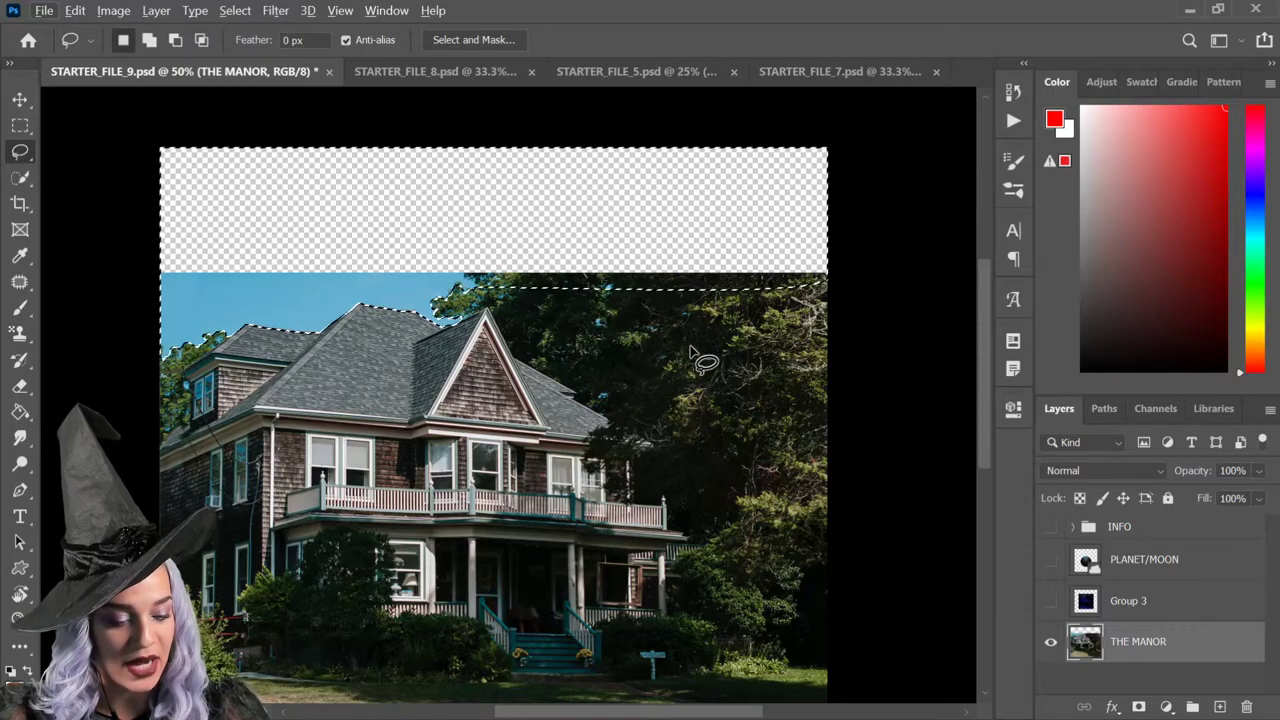
Step: Reshape the selection's straight edge along the treetops into an irregular, leafy outline by subtracting and adding freehand lasso areas
key("alt")
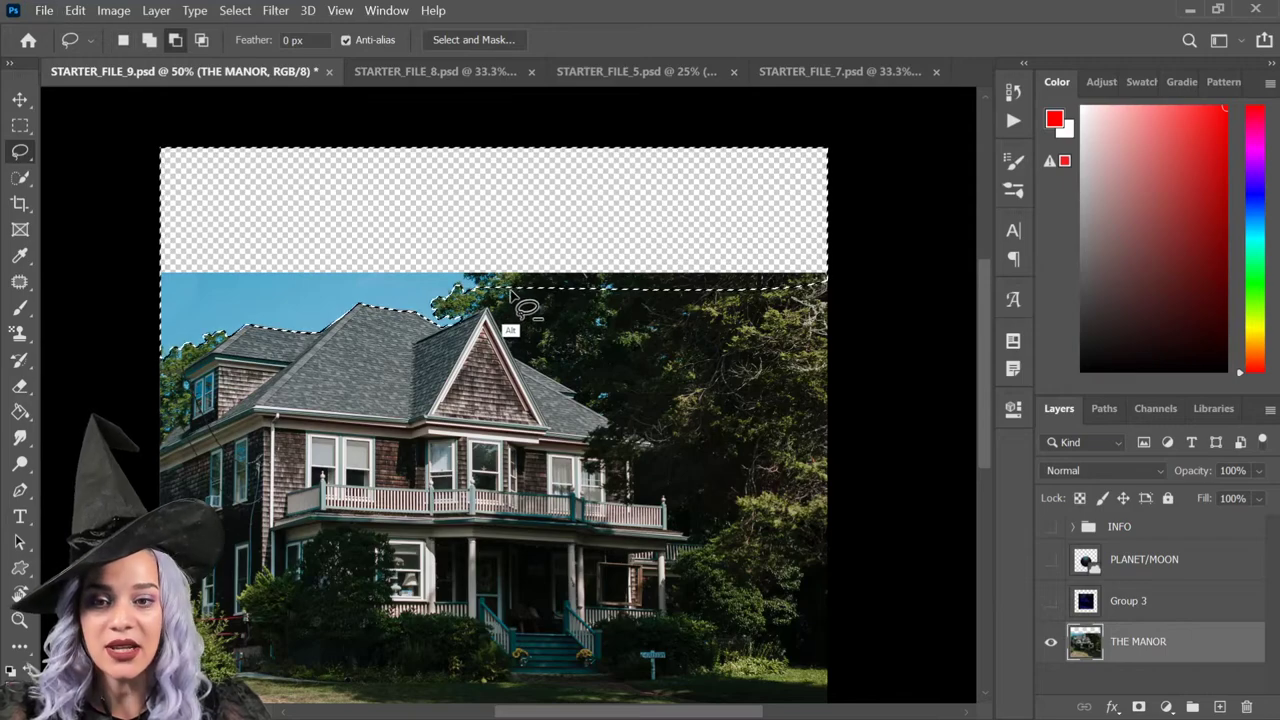
left_click_drag(490, 297, 637, 283)
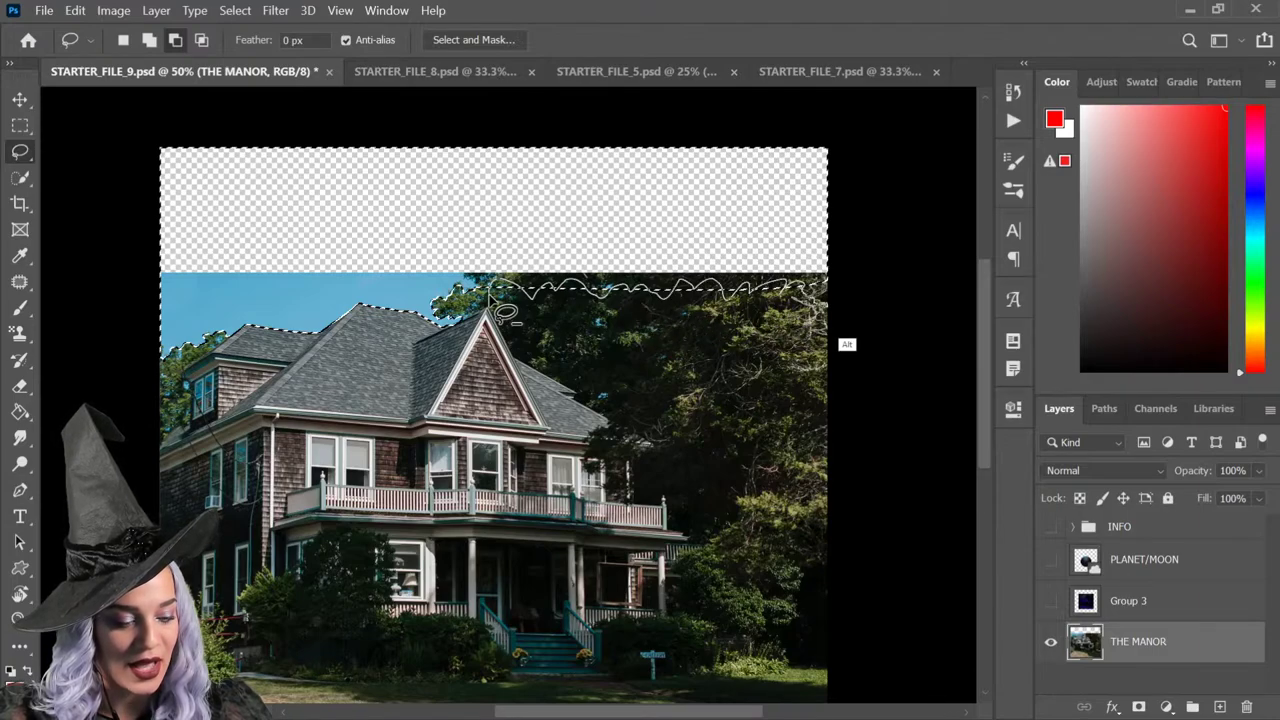
left_click_drag(840, 332, 857, 314)
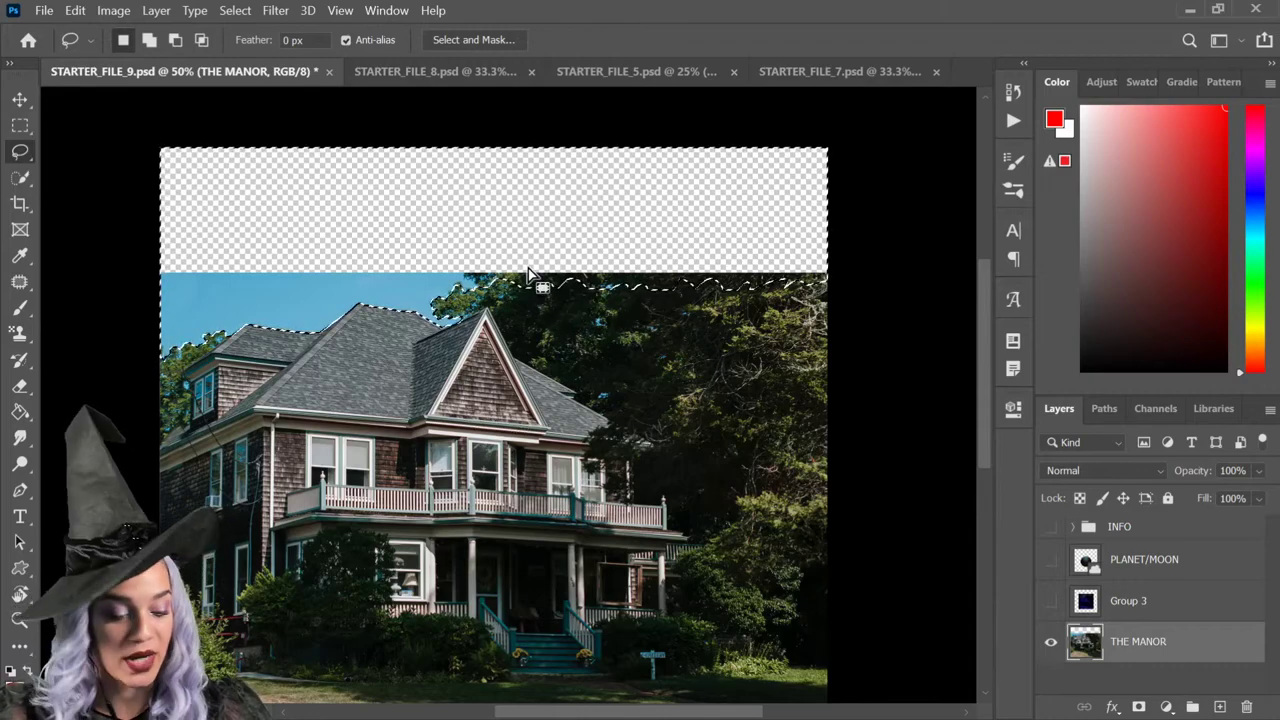
key("alt")
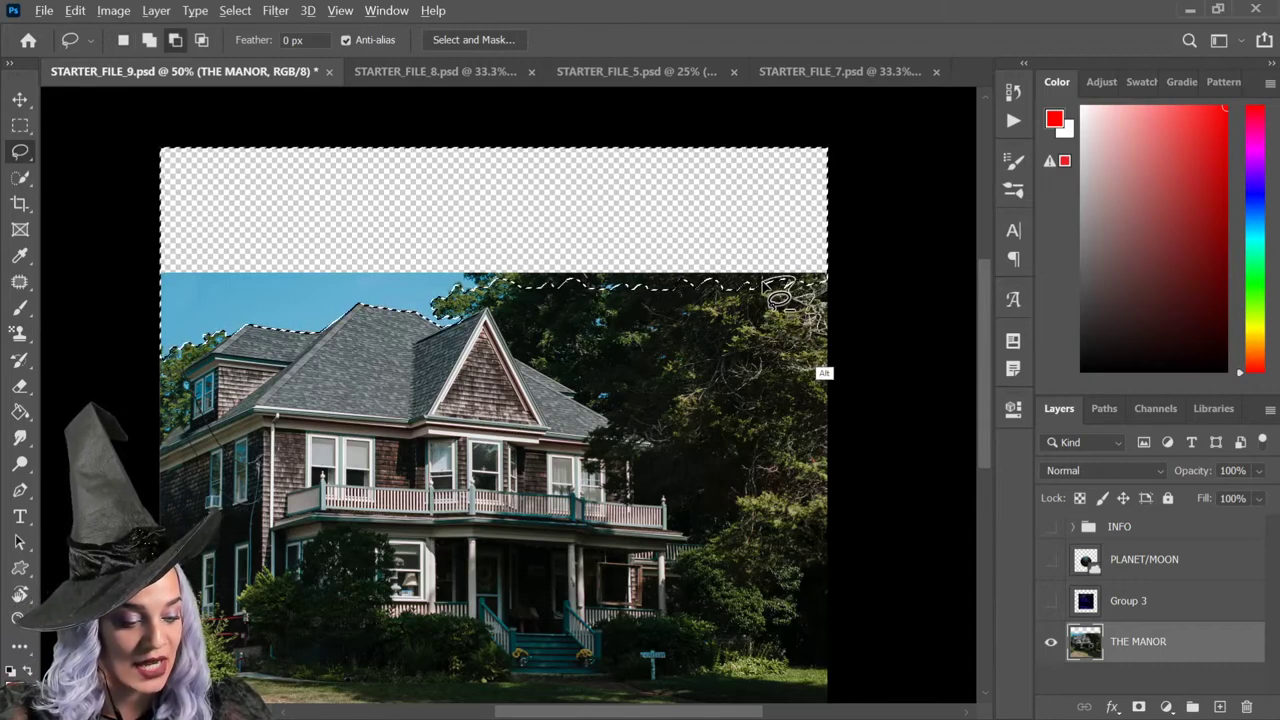
key("shift")
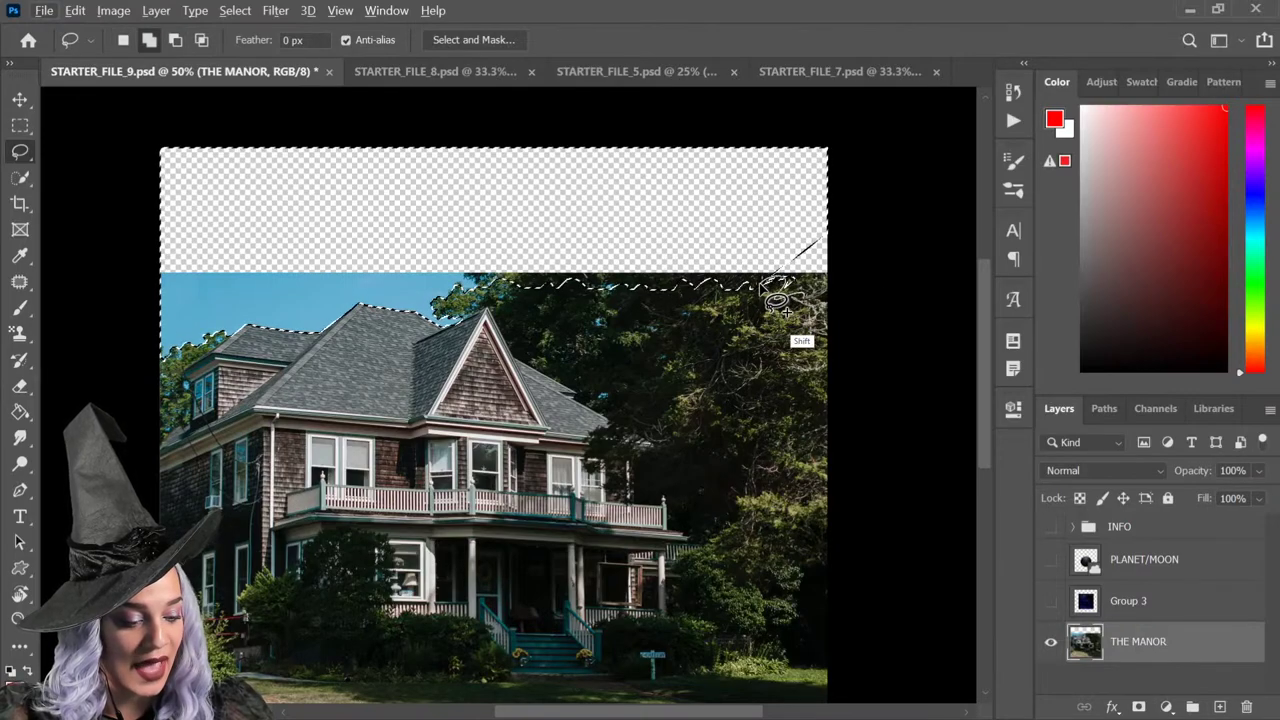
left_click_drag(786, 311, 782, 306)
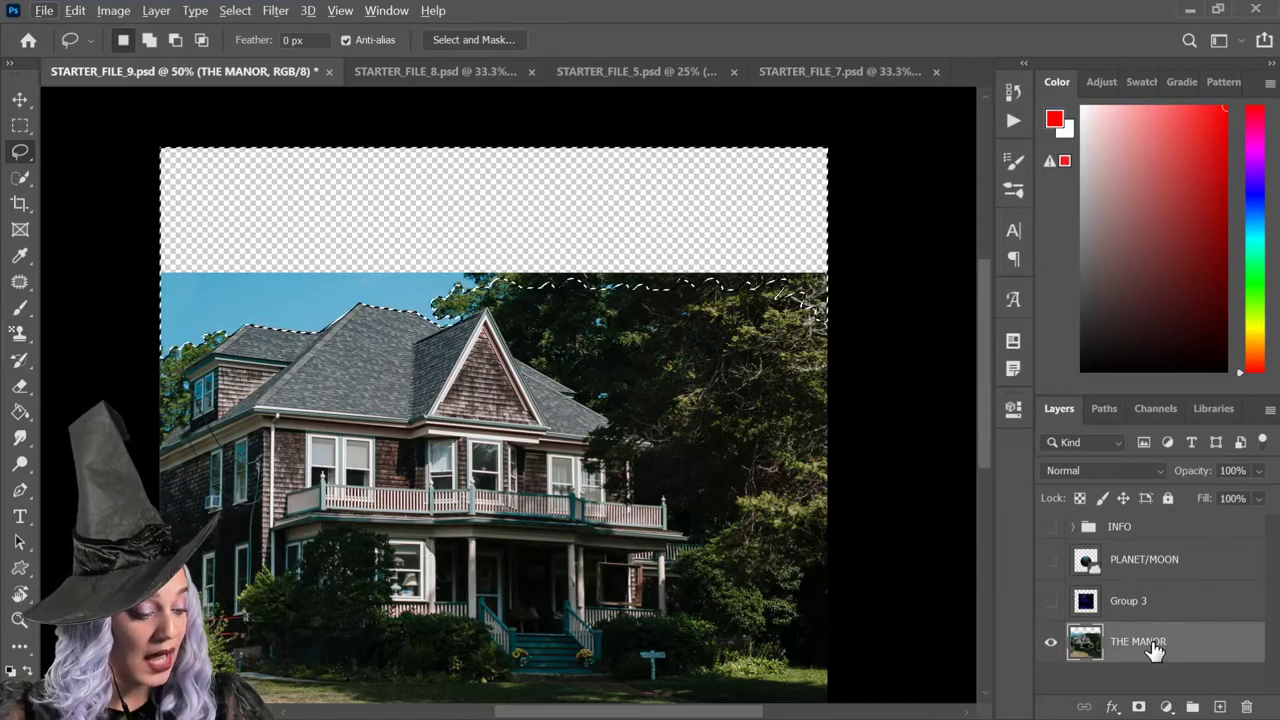
Step: Invert the selection and add it as a layer mask on THE MANOR to hide the sky
right_click(591, 238)
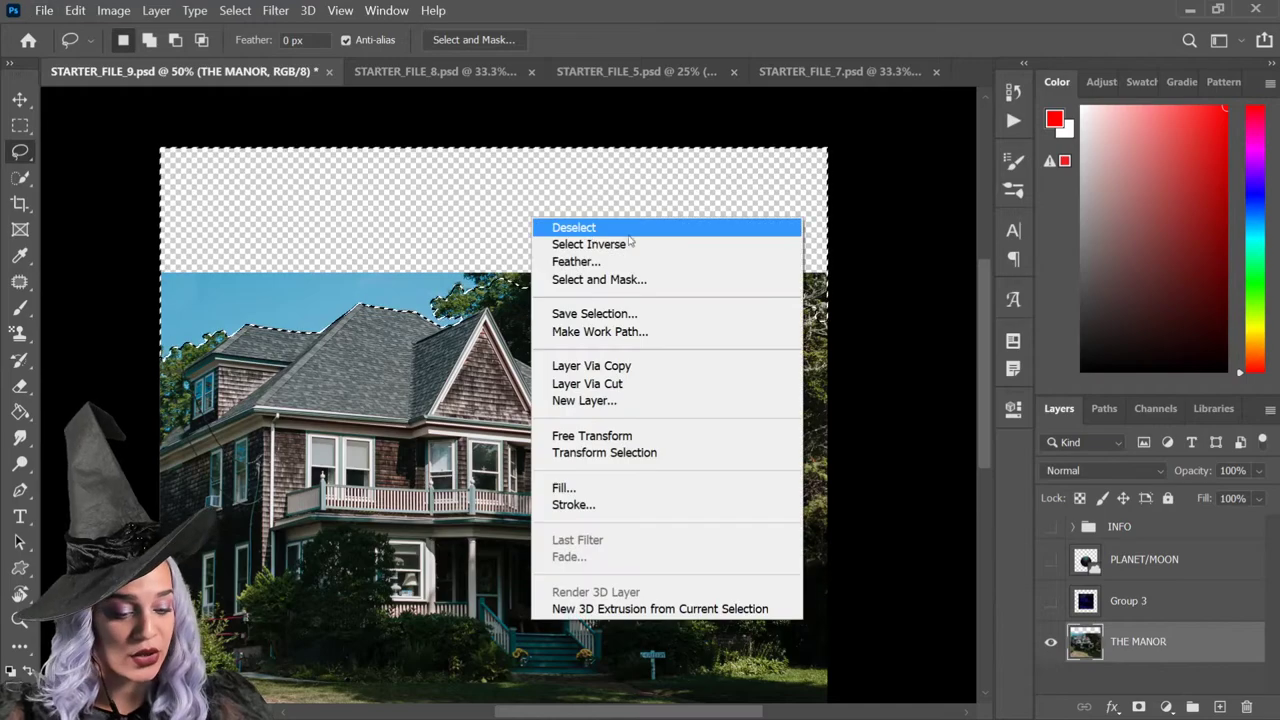
left_click(600, 244)
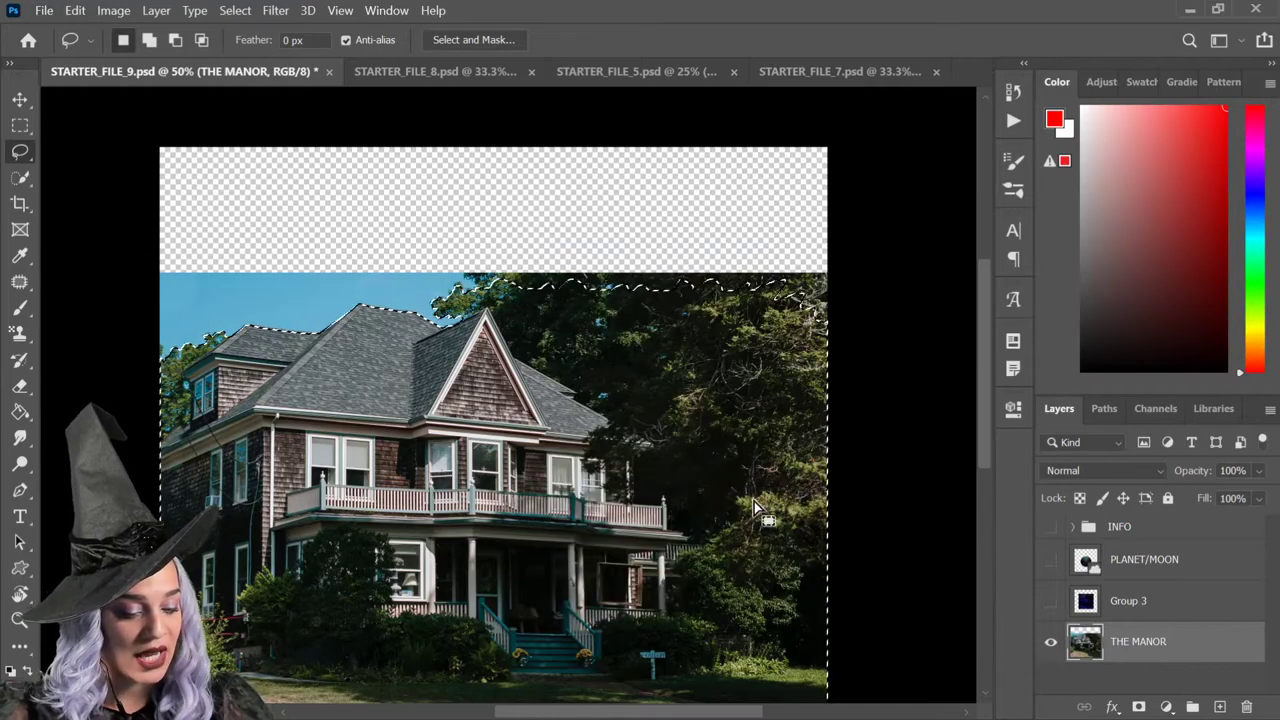
left_click(1140, 708)
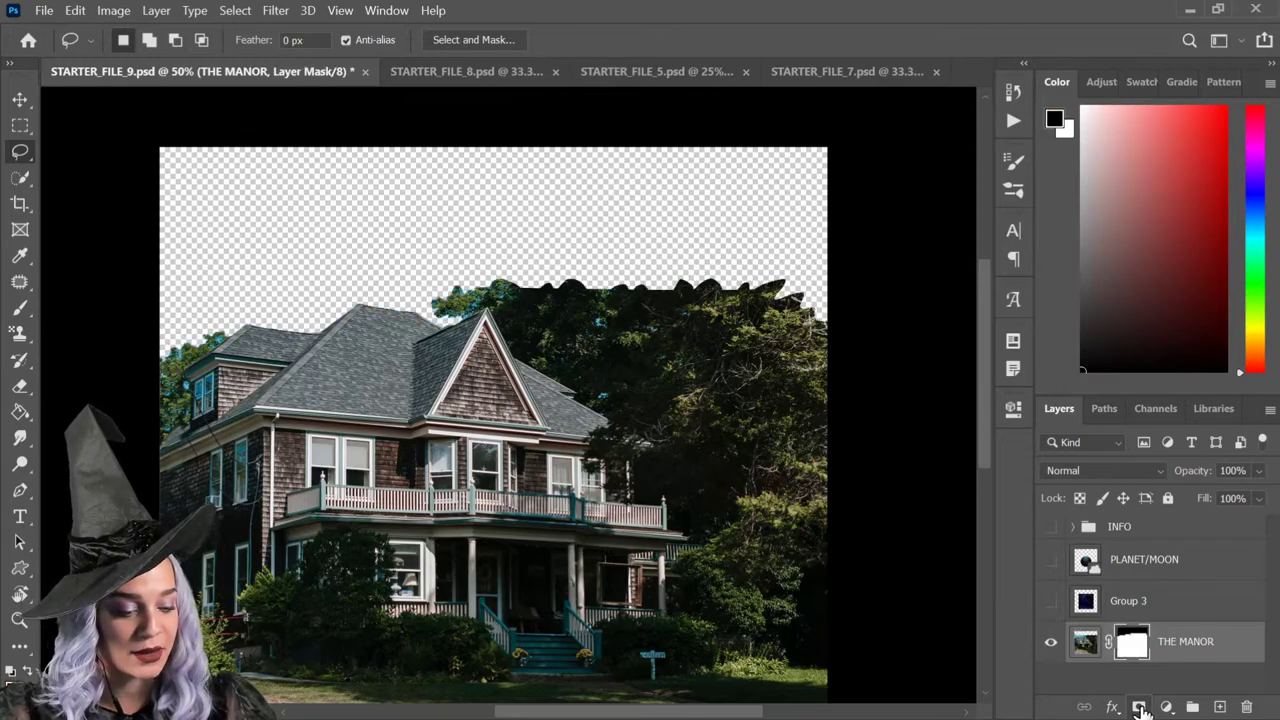
key("ctrl+minus")
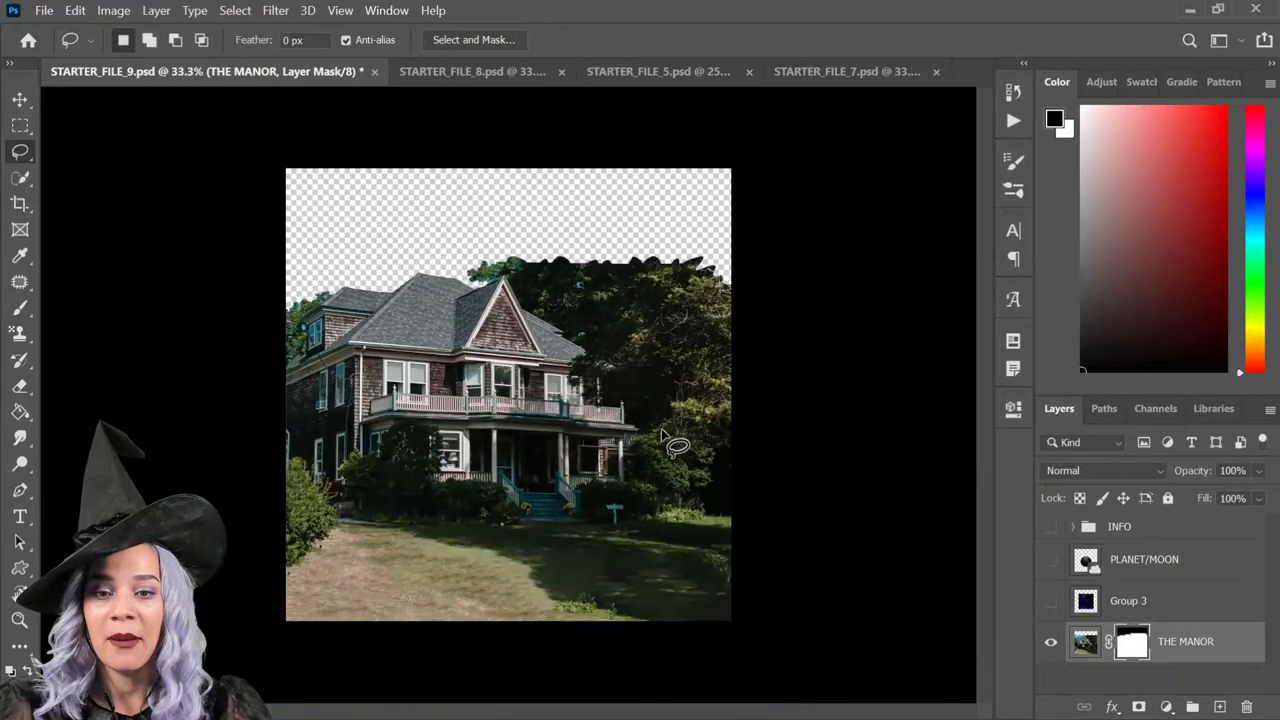
Step: Draw a black leafy tree custom shape from Leaf Trees, about 1092 × 1393 px, over the photographed trees beside the manor
key("ctrl+plus")
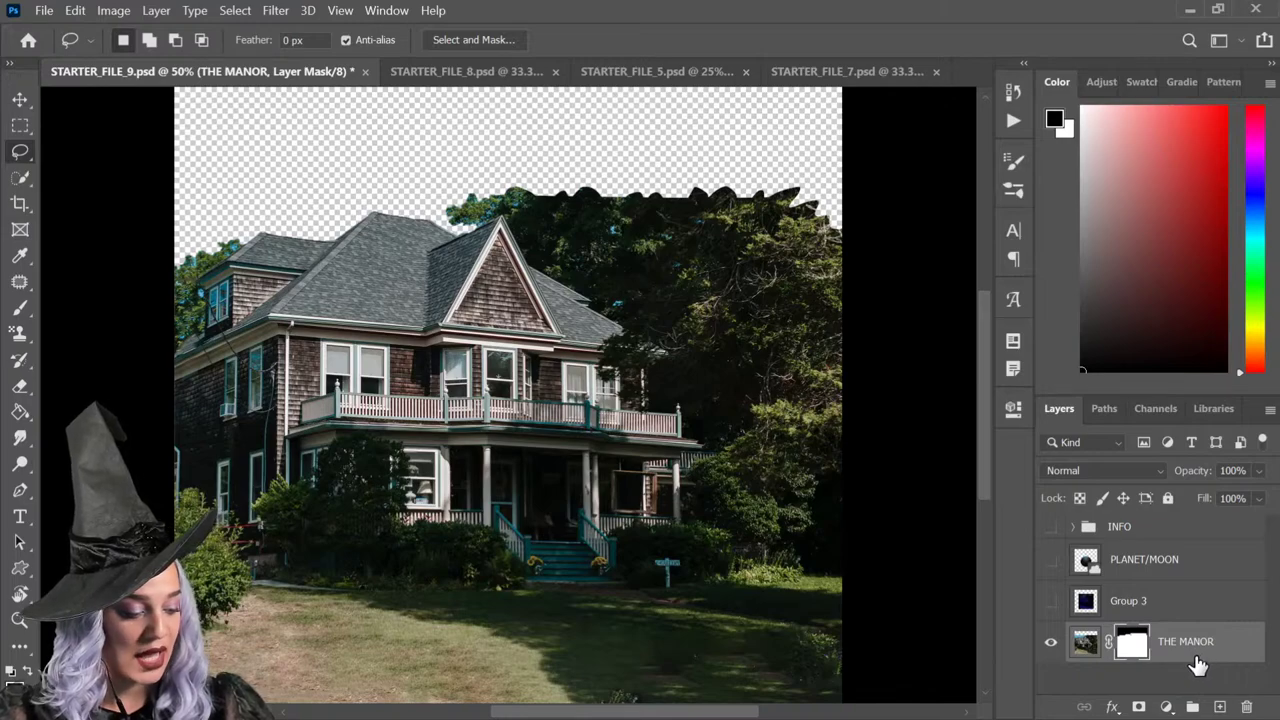
left_click(22, 574)
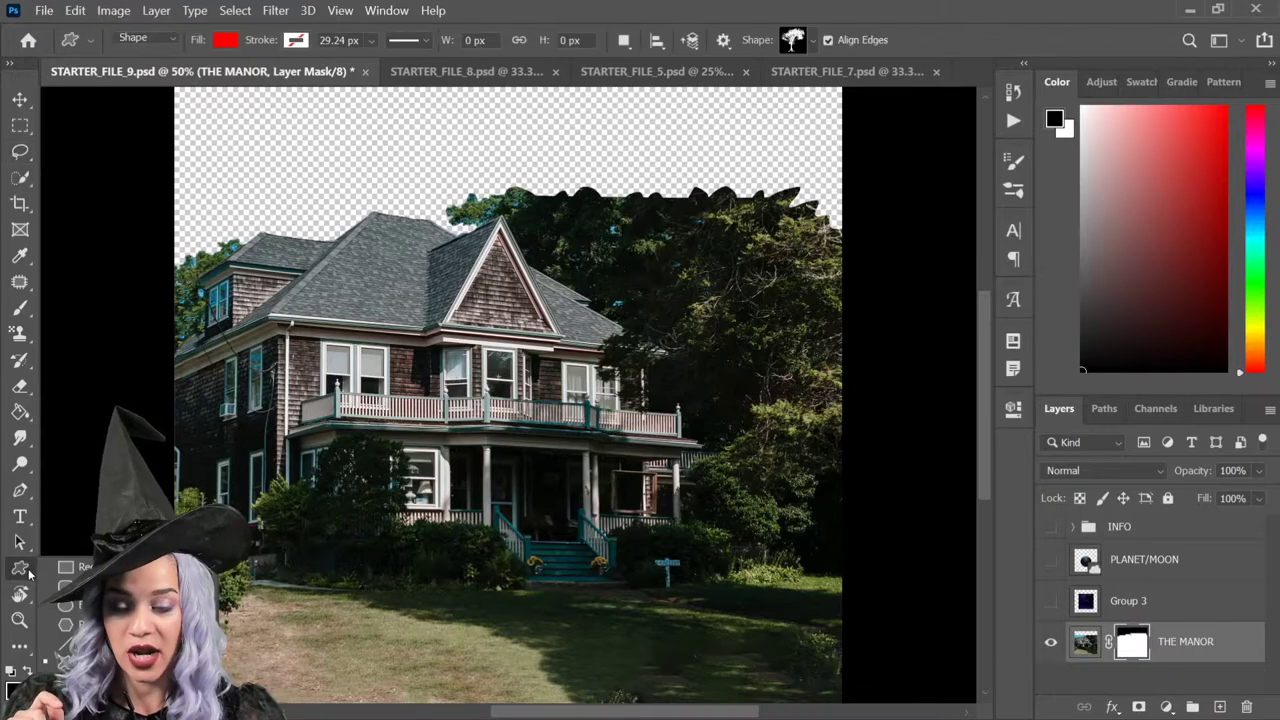
left_click(813, 41)
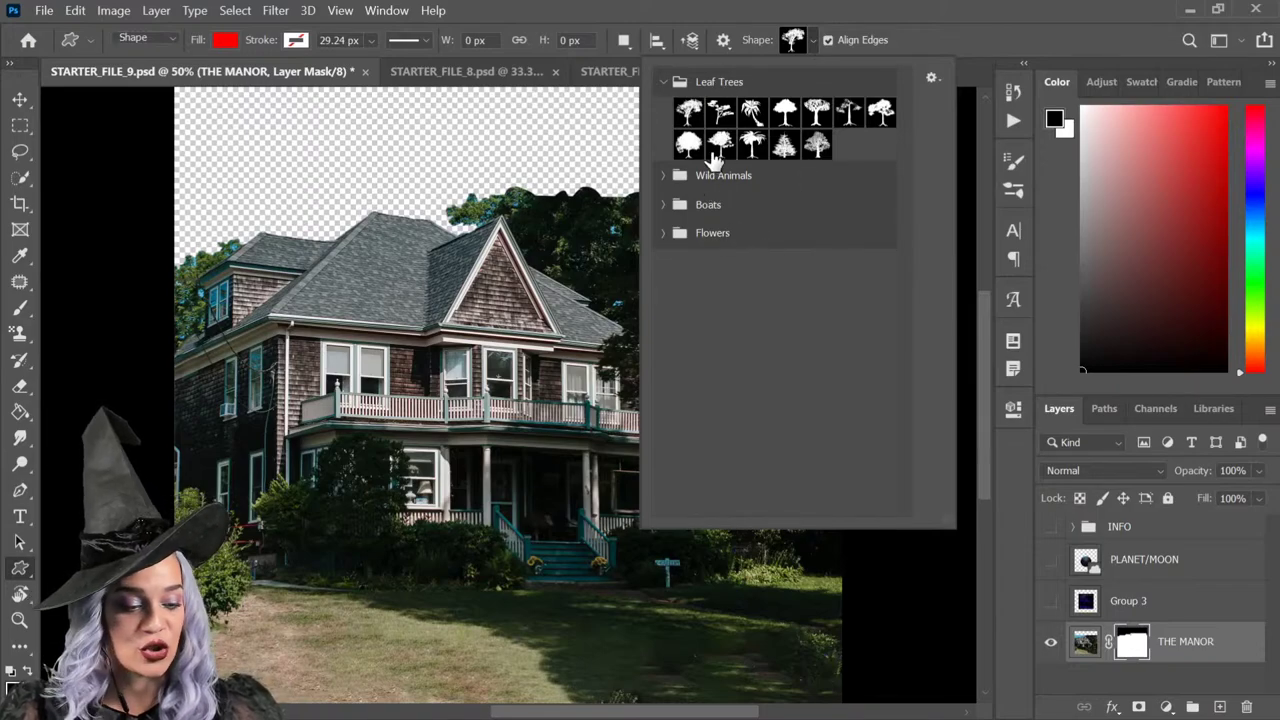
left_click(692, 116)
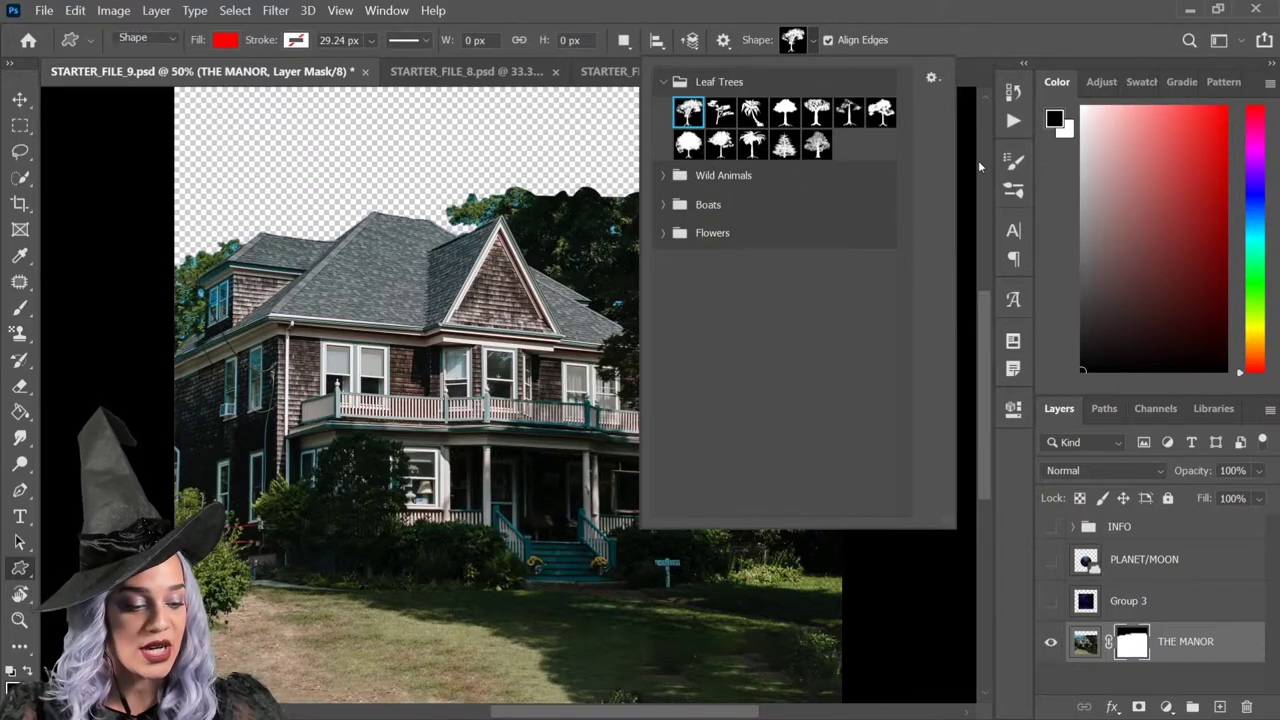
left_click(225, 42)
left_click(190, 203)
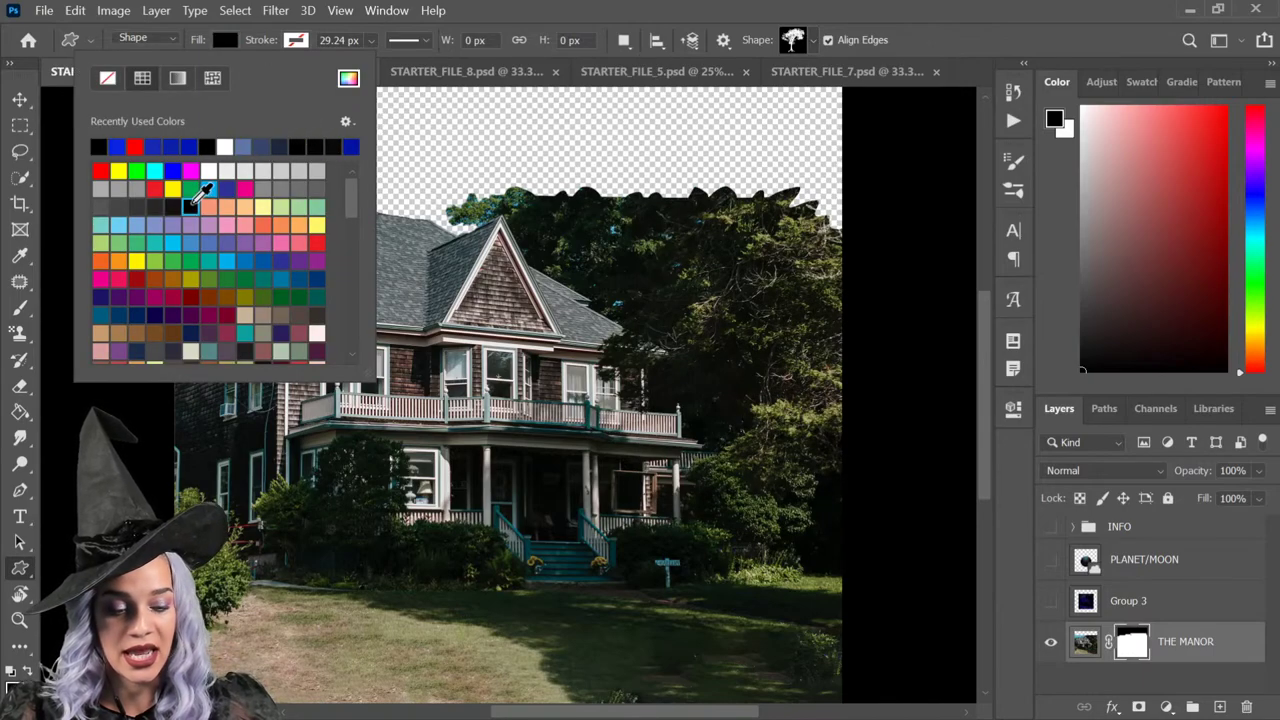
left_click(553, 135)
left_click_drag(553, 135, 557, 137)
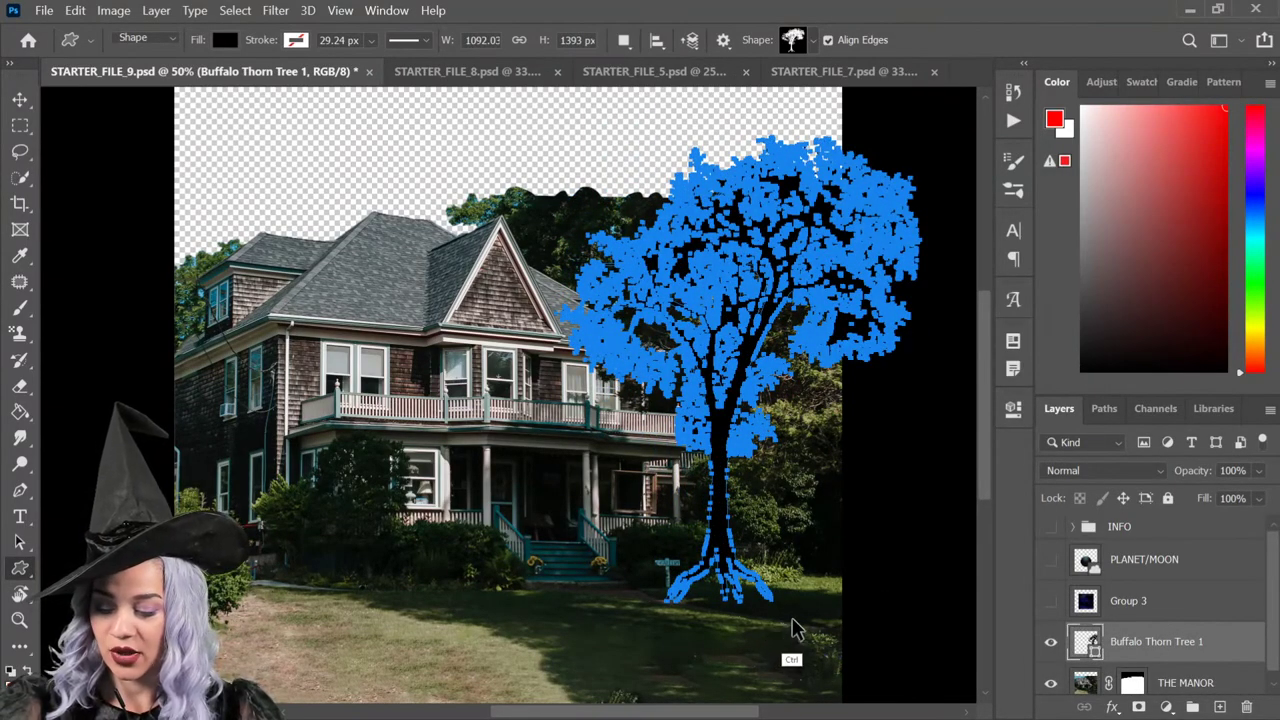
Step: Duplicate the tree shape, flip it horizontally, tilt it about 30° counterclockwise and move it toward the manor's gable to fill the treetops
key("ctrl+j")
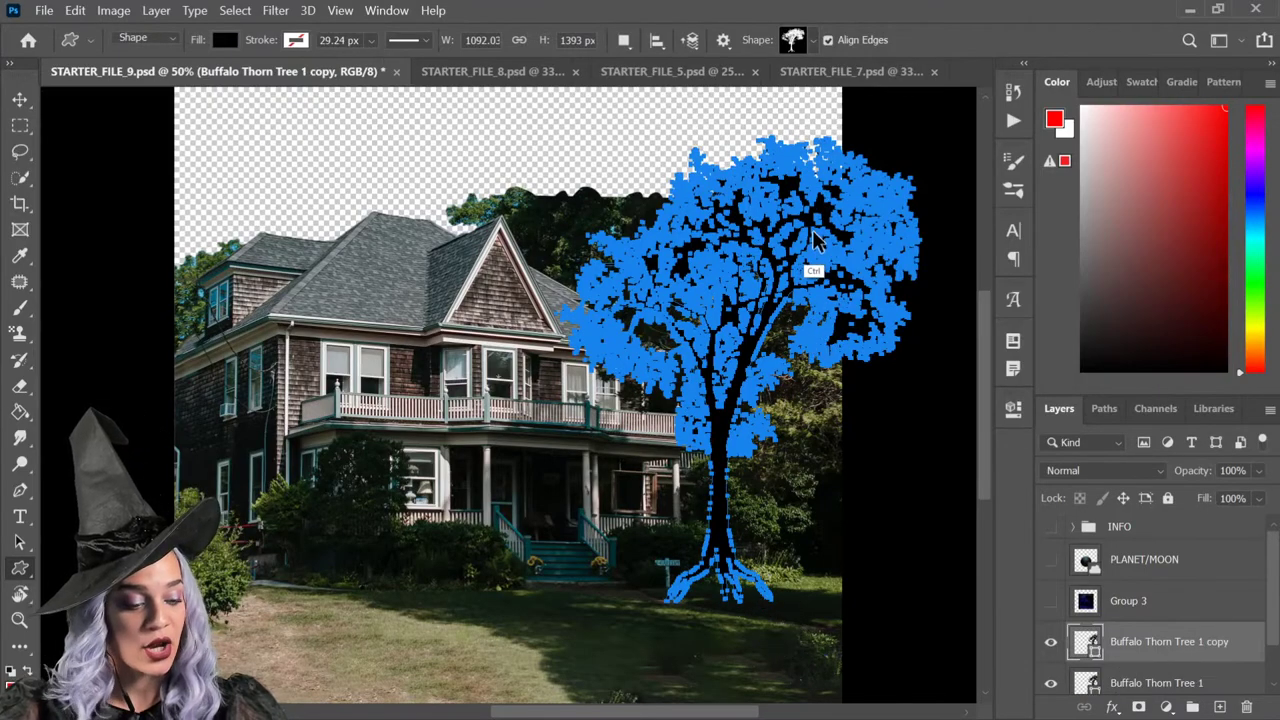
key("ctrl+t")
right_click(773, 237)
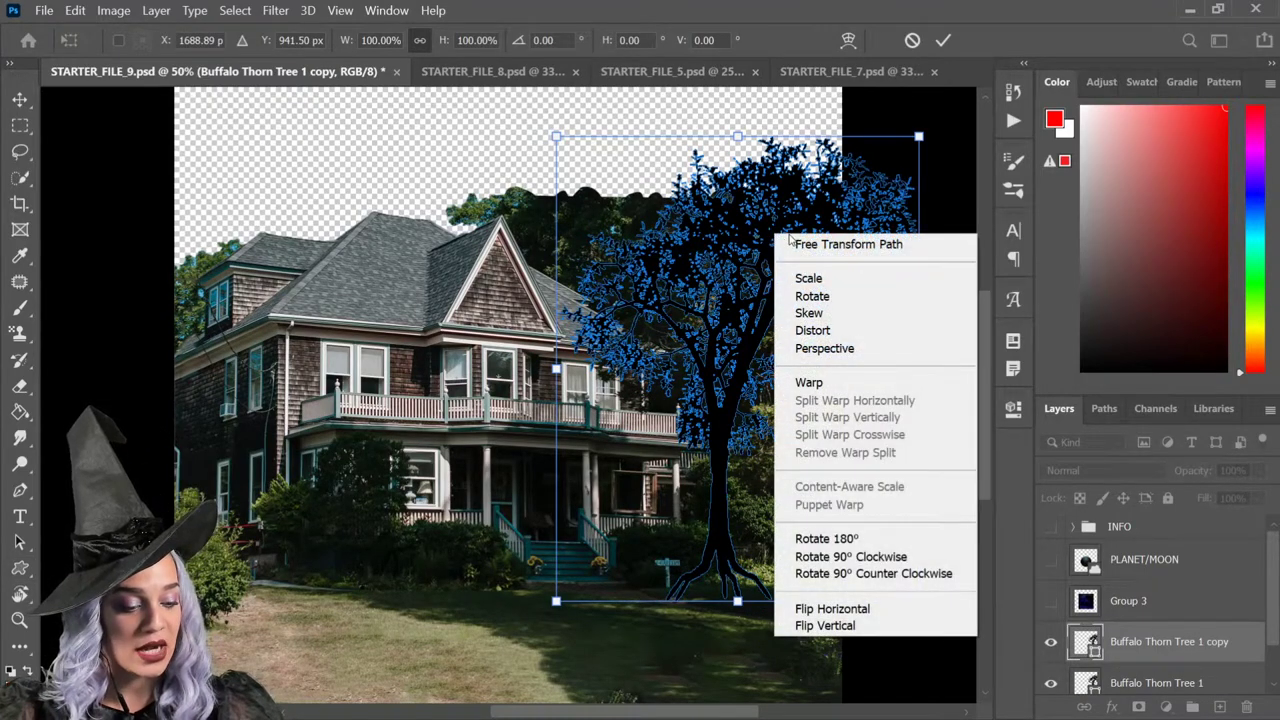
left_click(872, 617)
left_click_drag(800, 320, 680, 300)
left_click_drag(853, 450, 905, 362)
left_click_drag(706, 438, 710, 373)
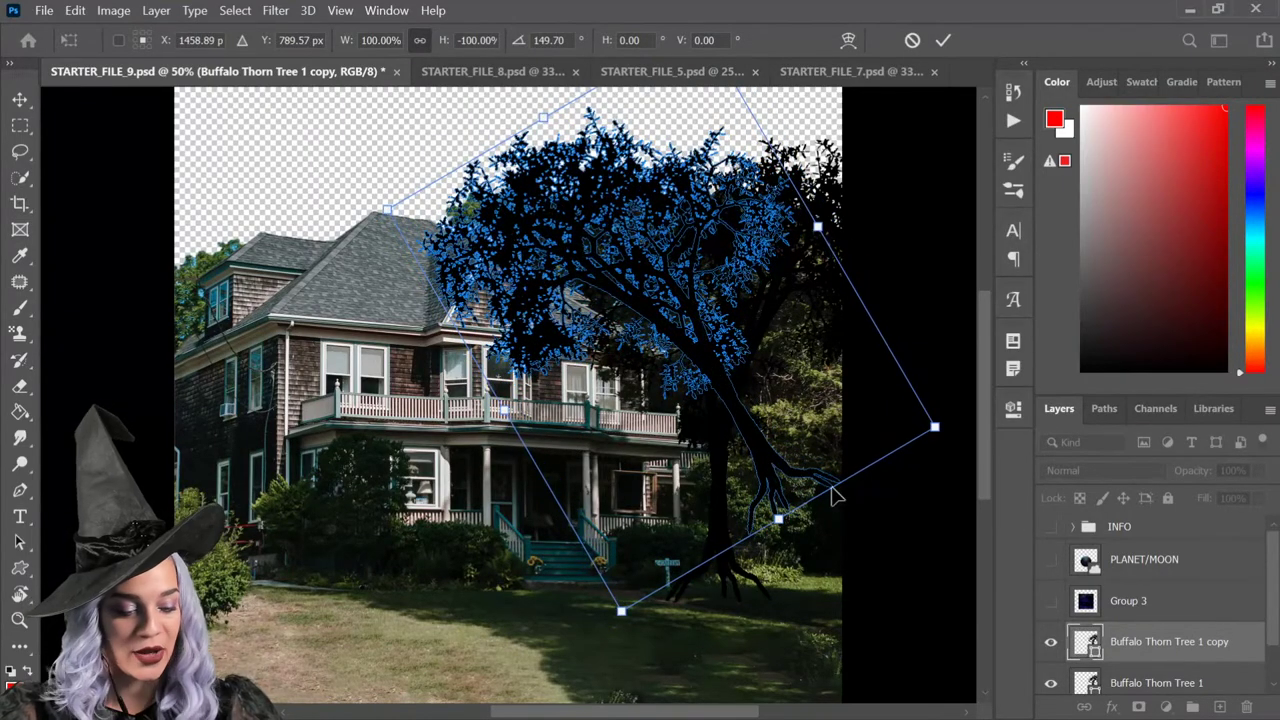
key("Return")
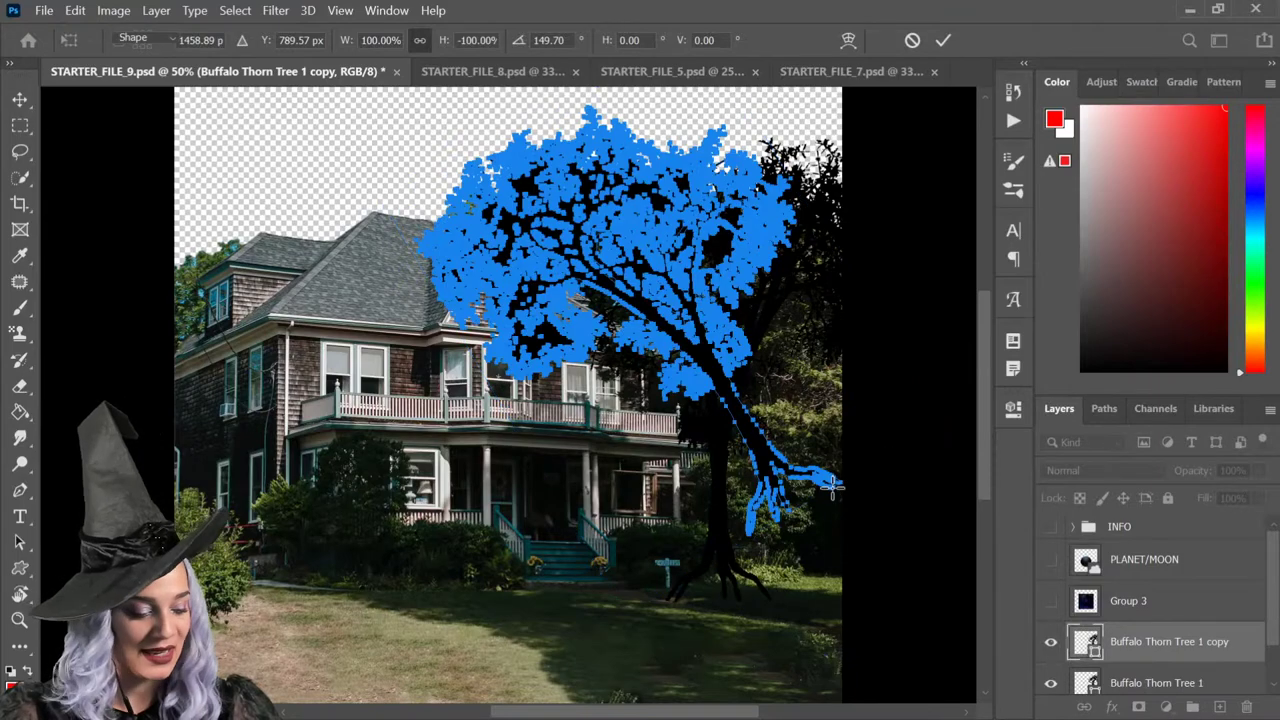
Step: Move THE MANOR layer above both Buffalo Thorn Tree shape layers
scroll(1273, 583, "down", 2)
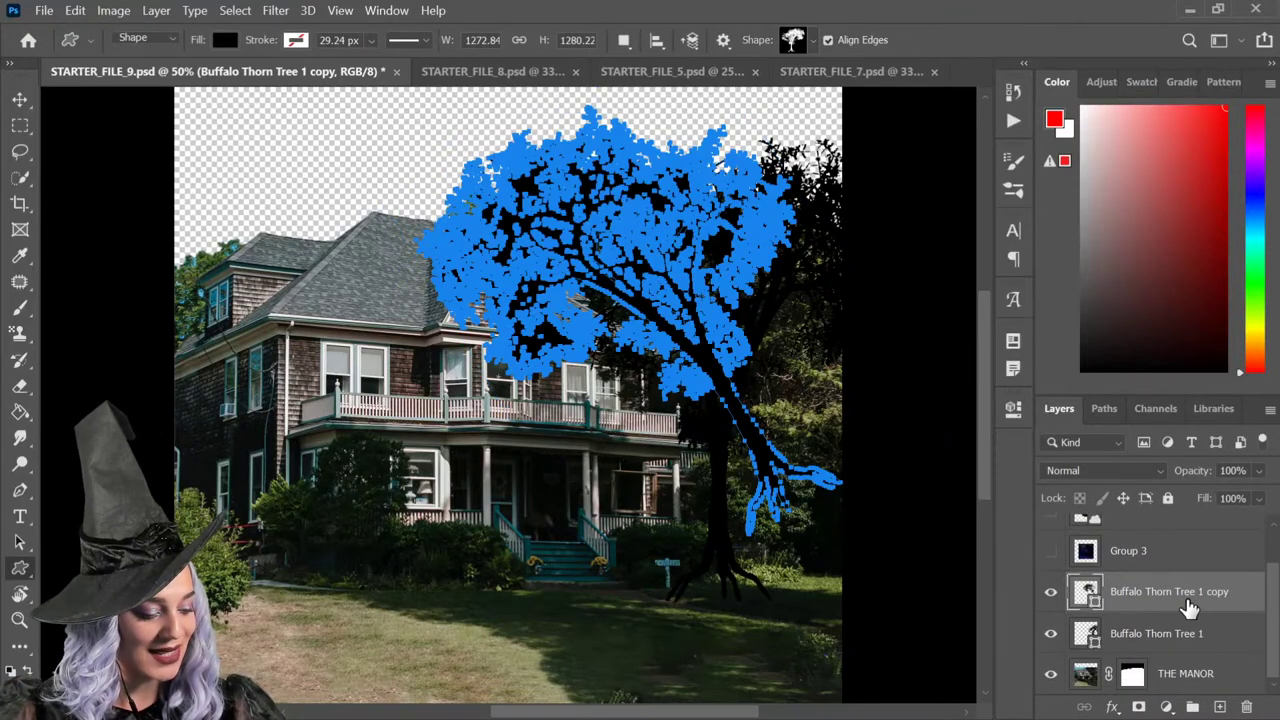
left_click(1210, 632, "shift")
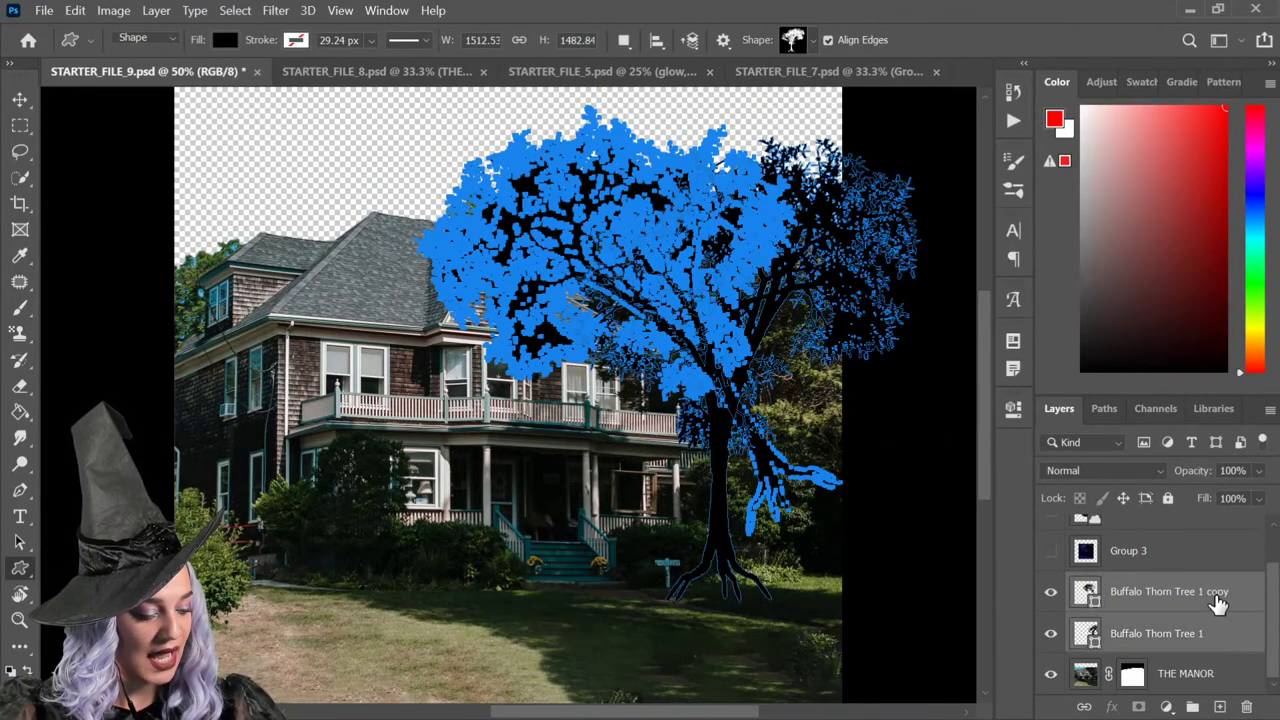
left_click(1218, 598)
left_click_drag(1222, 684, 1230, 577)
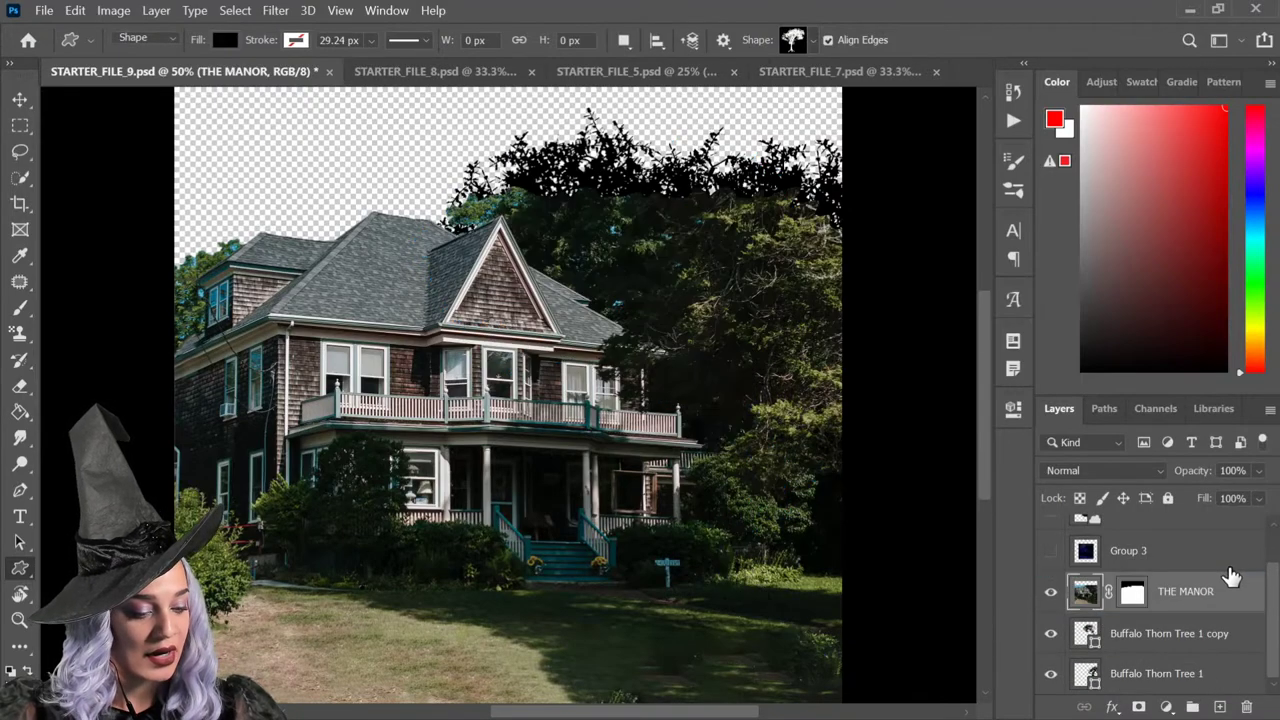
Step: Combine THE MANOR and both Buffalo Thorn Tree layers into one smart object
left_click(1230, 684, "ctrl")
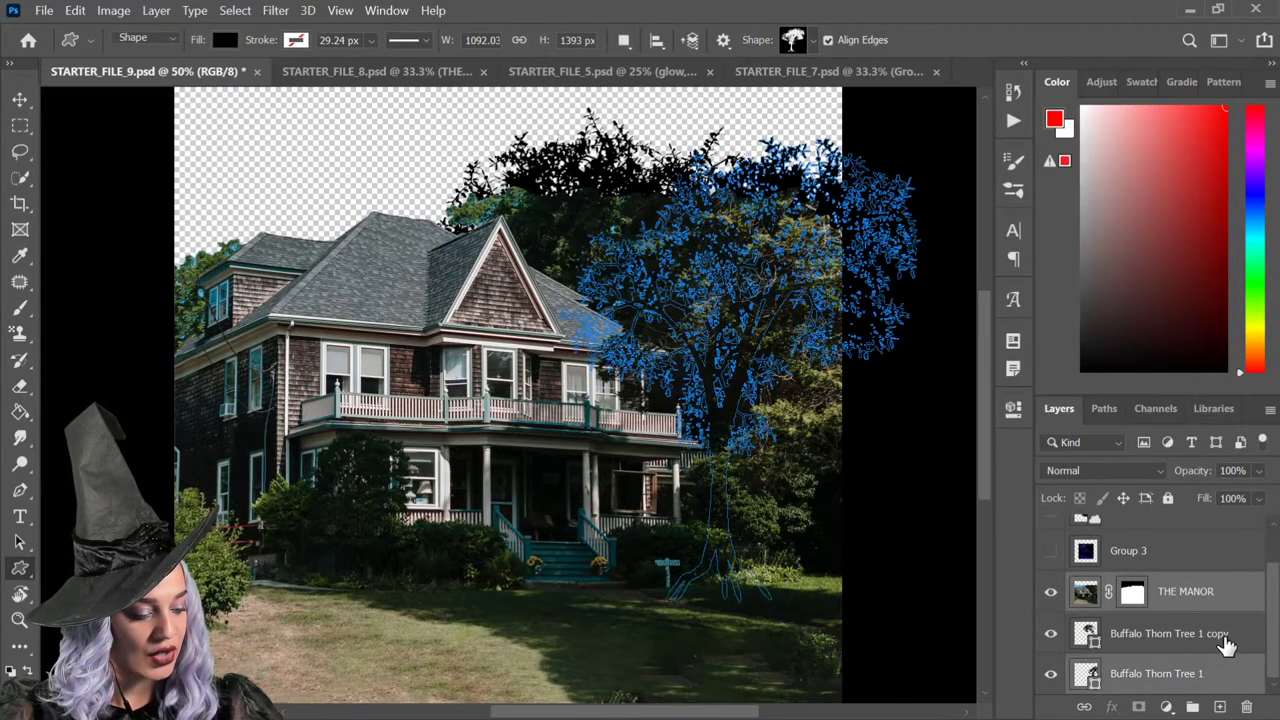
left_click(1226, 645, "ctrl")
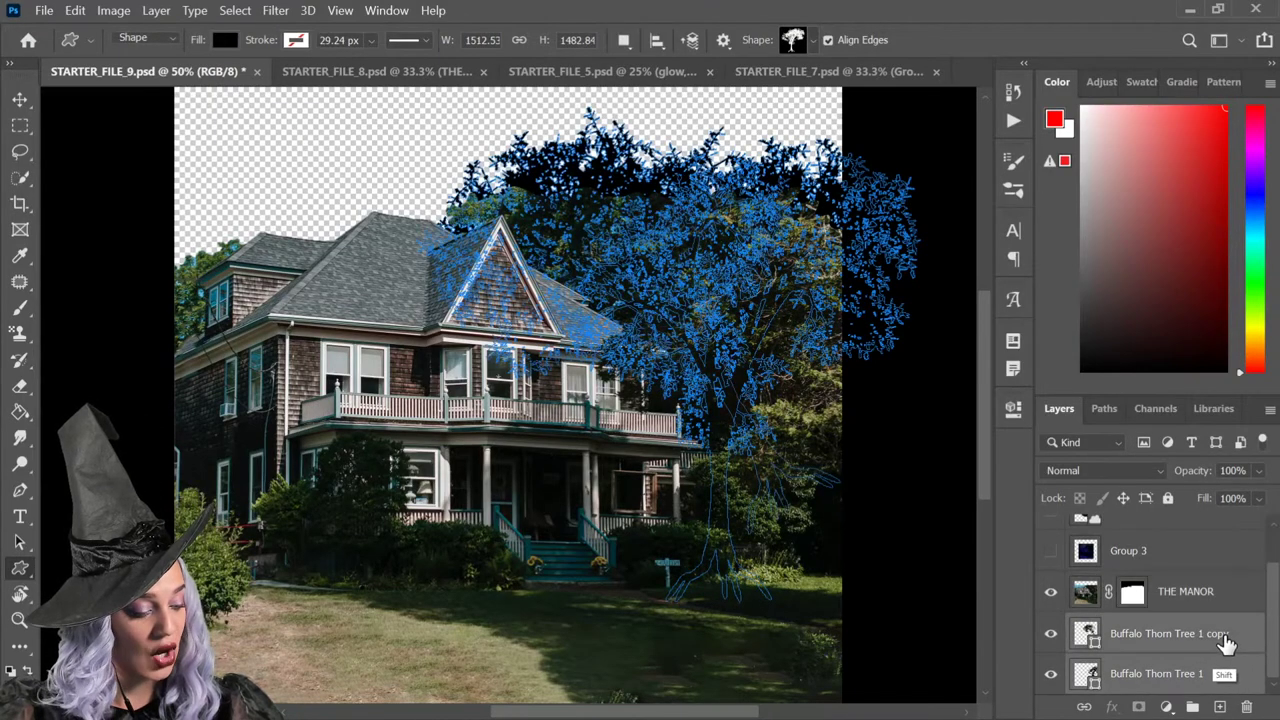
left_click(1237, 658, "ctrl")
left_click(1218, 676, "shift")
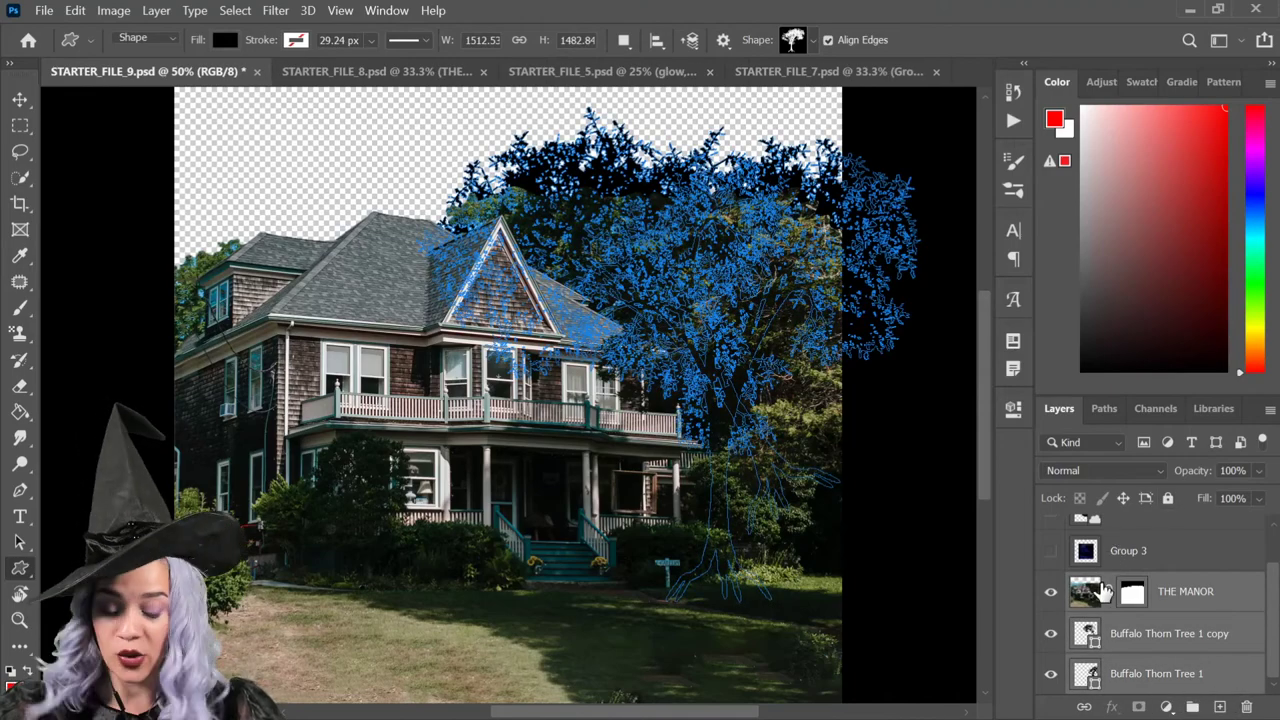
right_click(1163, 616)
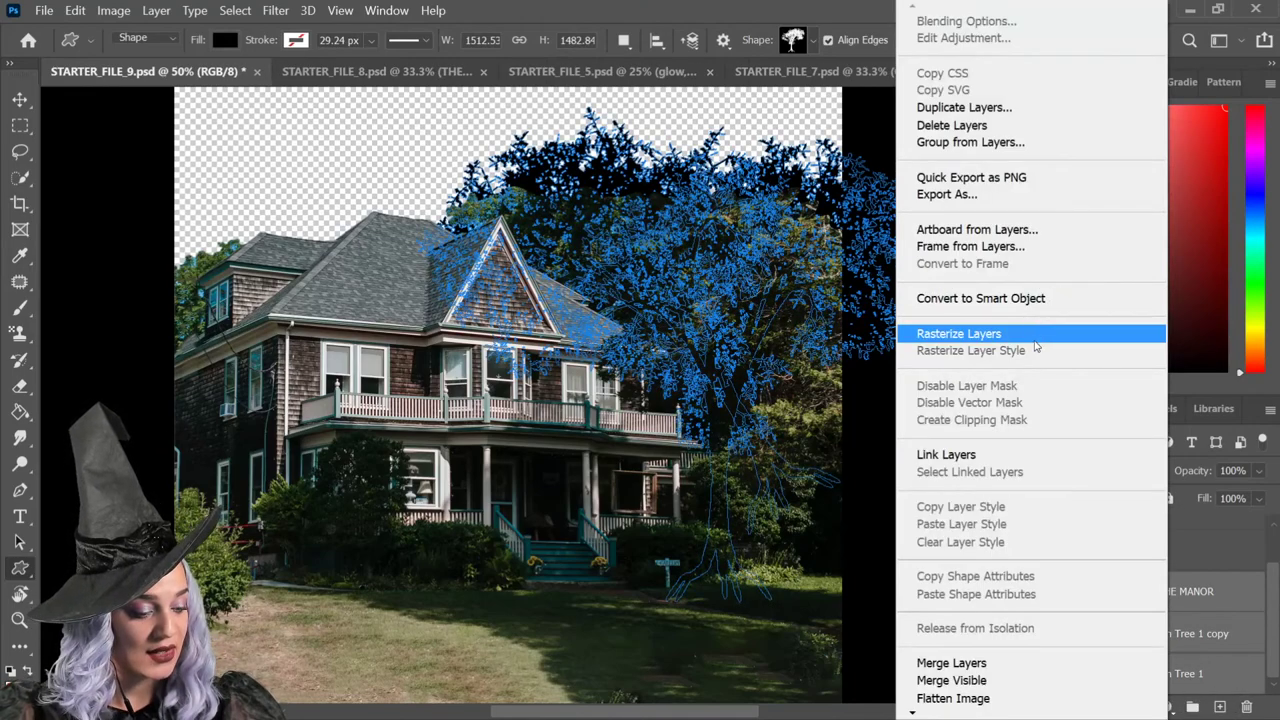
left_click(1034, 300)
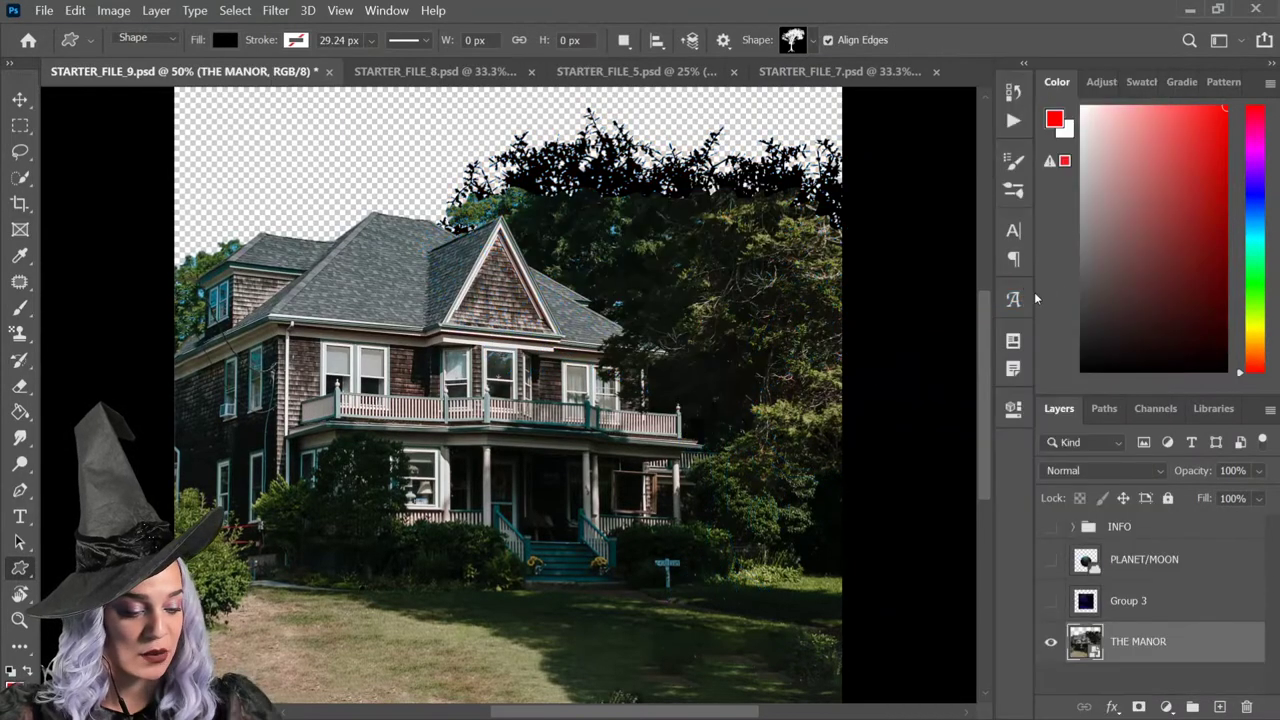
Step: Rasterize THE MANOR smart object so the treetops can be edited with the Patch tool
key("ctrl+minus")
key("ctrl+plus")
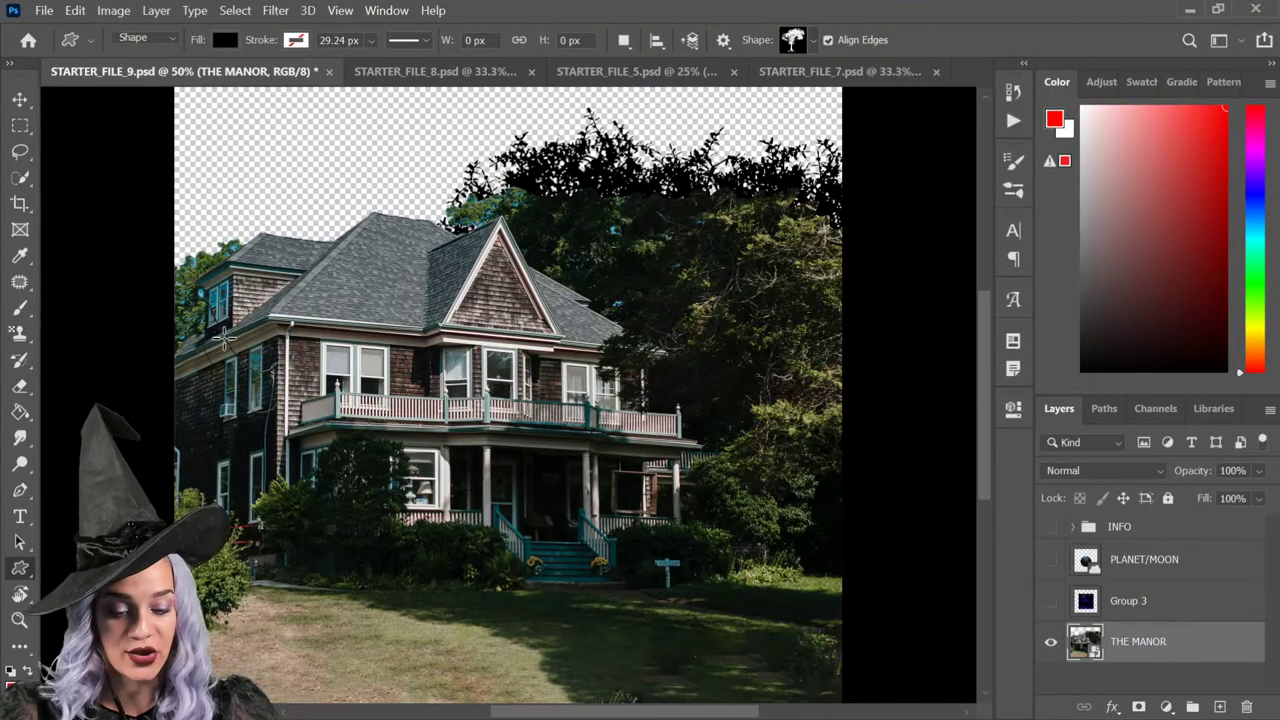
left_click(20, 285)
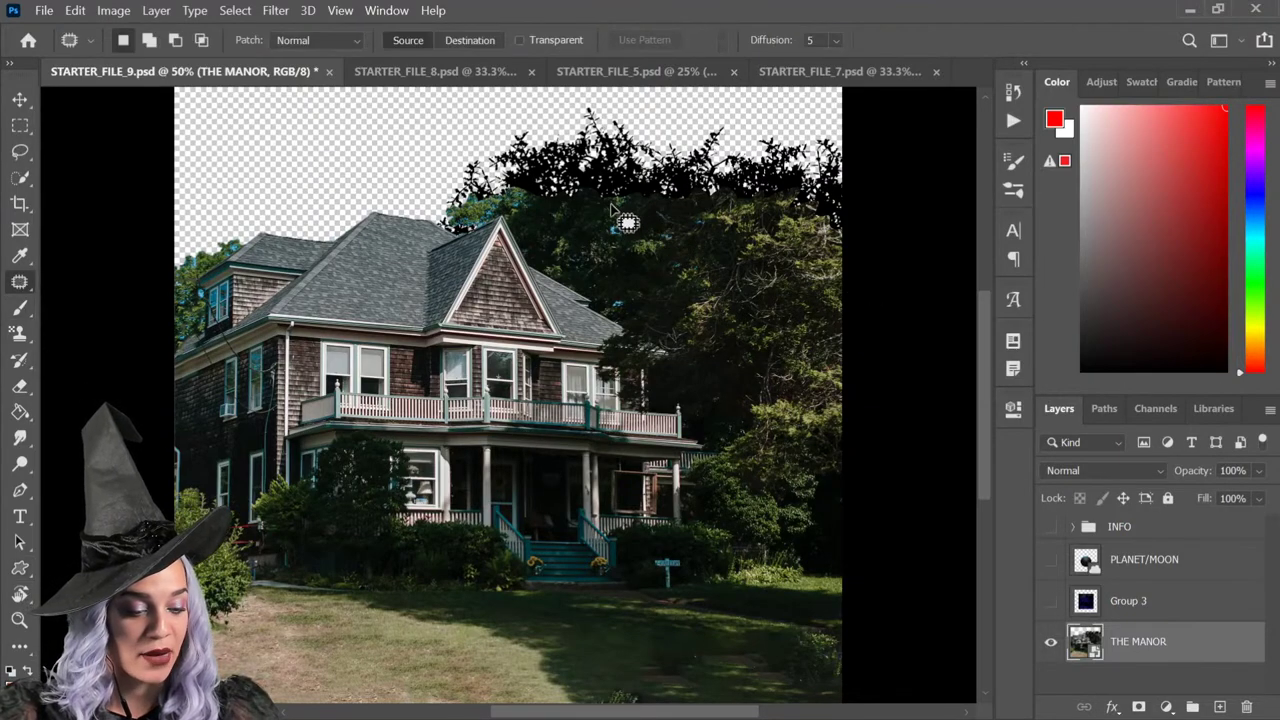
mouse_move(612, 163)
left_mouse_down()
mouse_move(660, 228)
mouse_move(651, 300)
left_mouse_up()
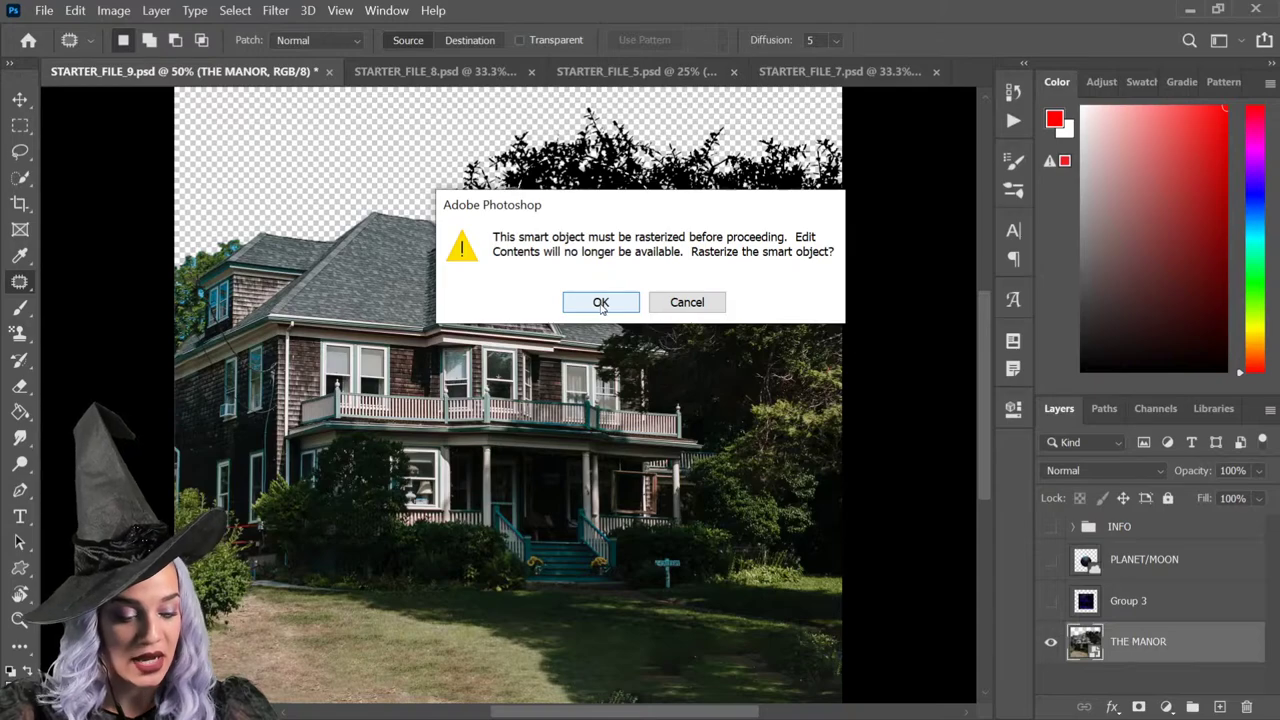
left_click(601, 302)
Step: Patch several areas along the seam between the black tree shapes and the photographed trees with nearby foliage, and clear the selection
left_click_drag(590, 205, 704, 328)
left_click(762, 242)
mouse_move(712, 222)
left_mouse_down()
mouse_move(700, 190)
mouse_move(728, 207)
mouse_move(740, 172)
mouse_move(792, 200)
mouse_move(672, 282)
mouse_move(743, 253)
left_mouse_up()
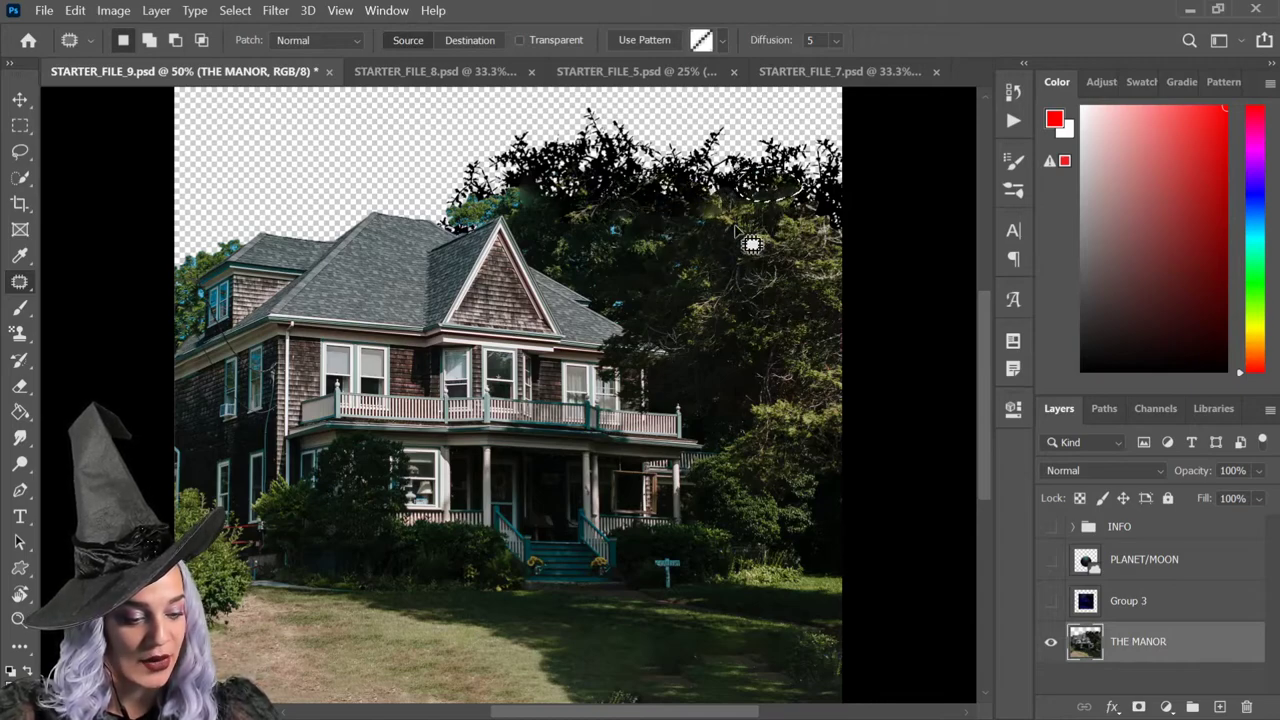
mouse_move(616, 232)
left_mouse_down()
mouse_move(617, 203)
mouse_move(620, 224)
left_mouse_up()
left_click_drag(550, 190, 679, 292)
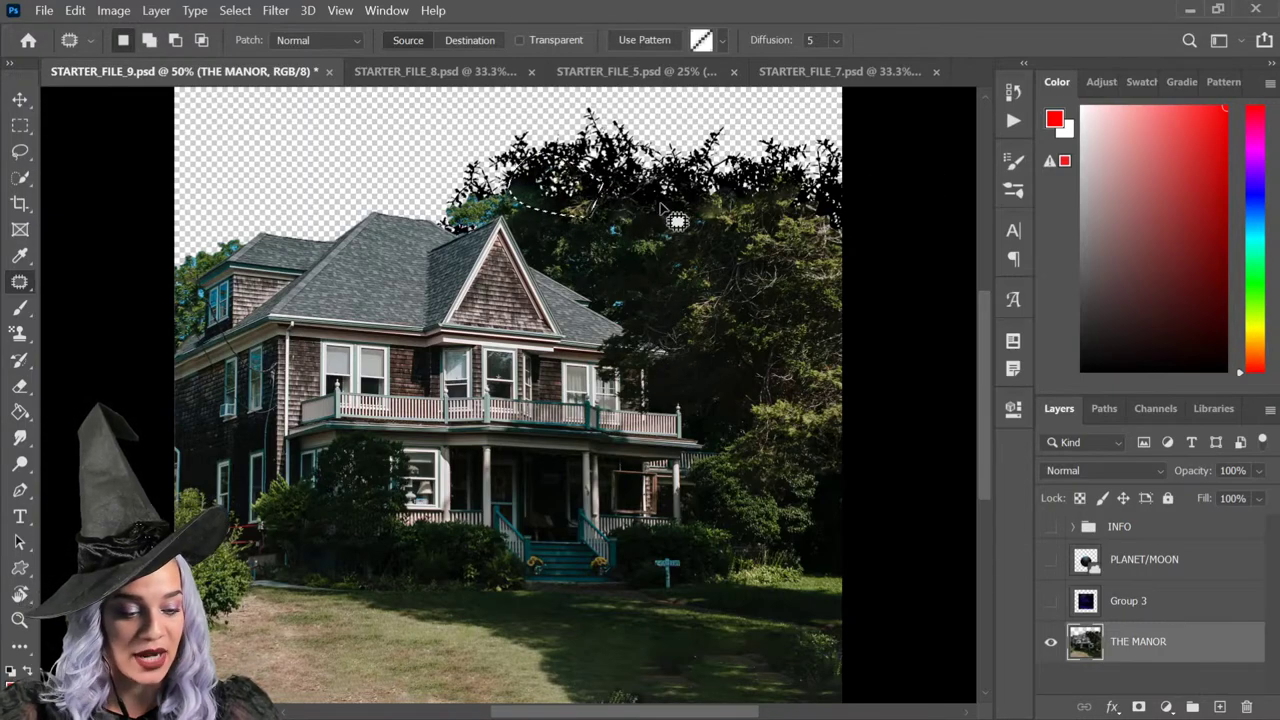
key("ctrl+d")
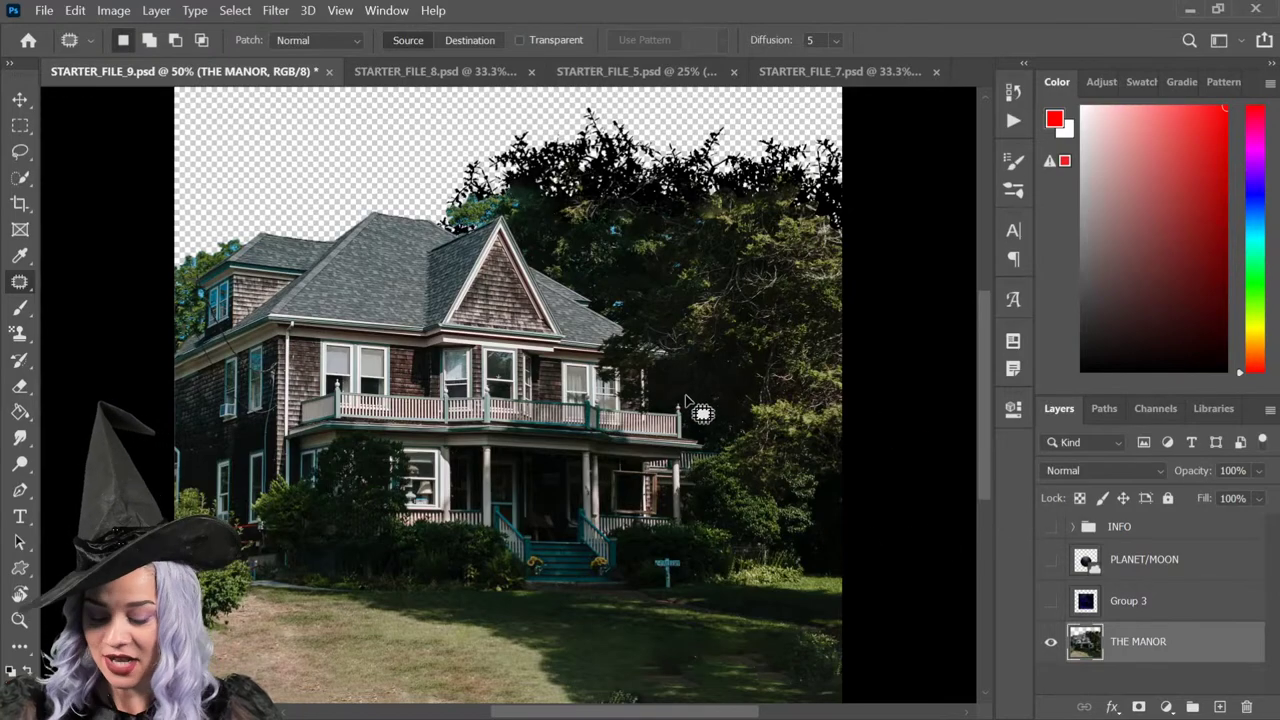
Step: Place the milky way galaxy image from the JUNE DCC library over the sky at 42.55% scale and layer it beneath THE MANOR
key("ctrl+minus")
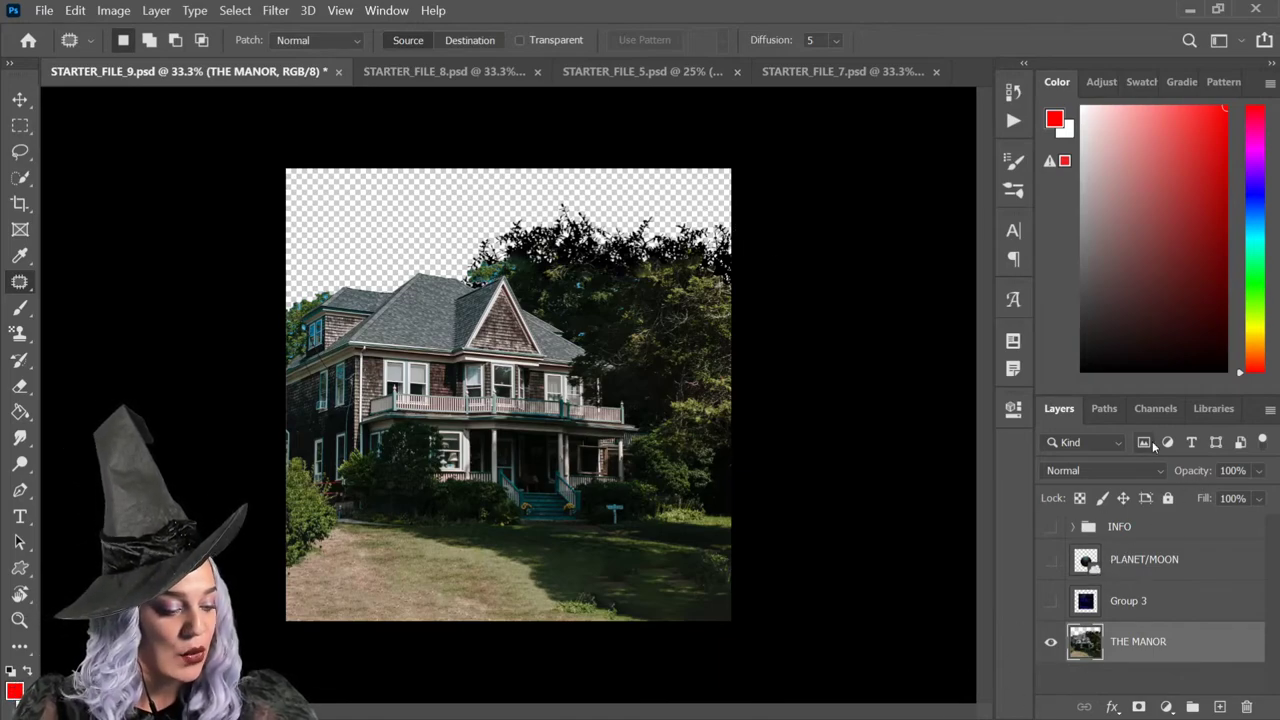
left_click(1216, 411)
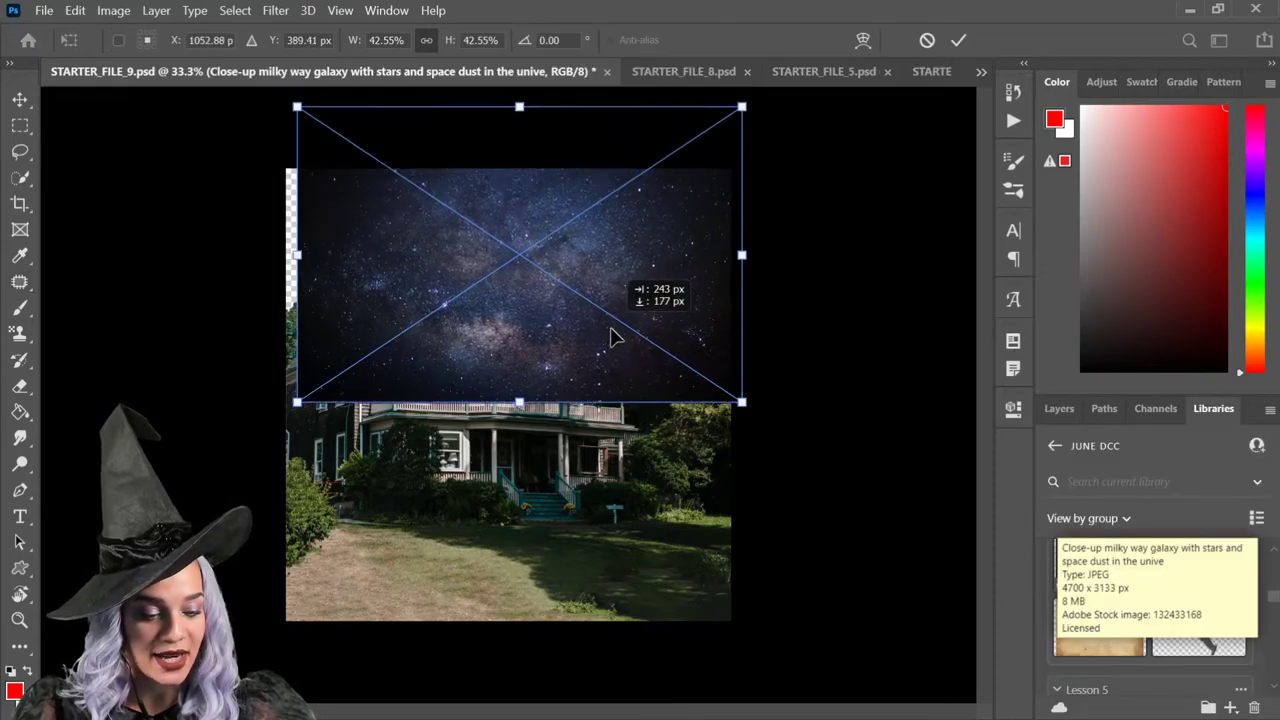
left_click(1057, 414)
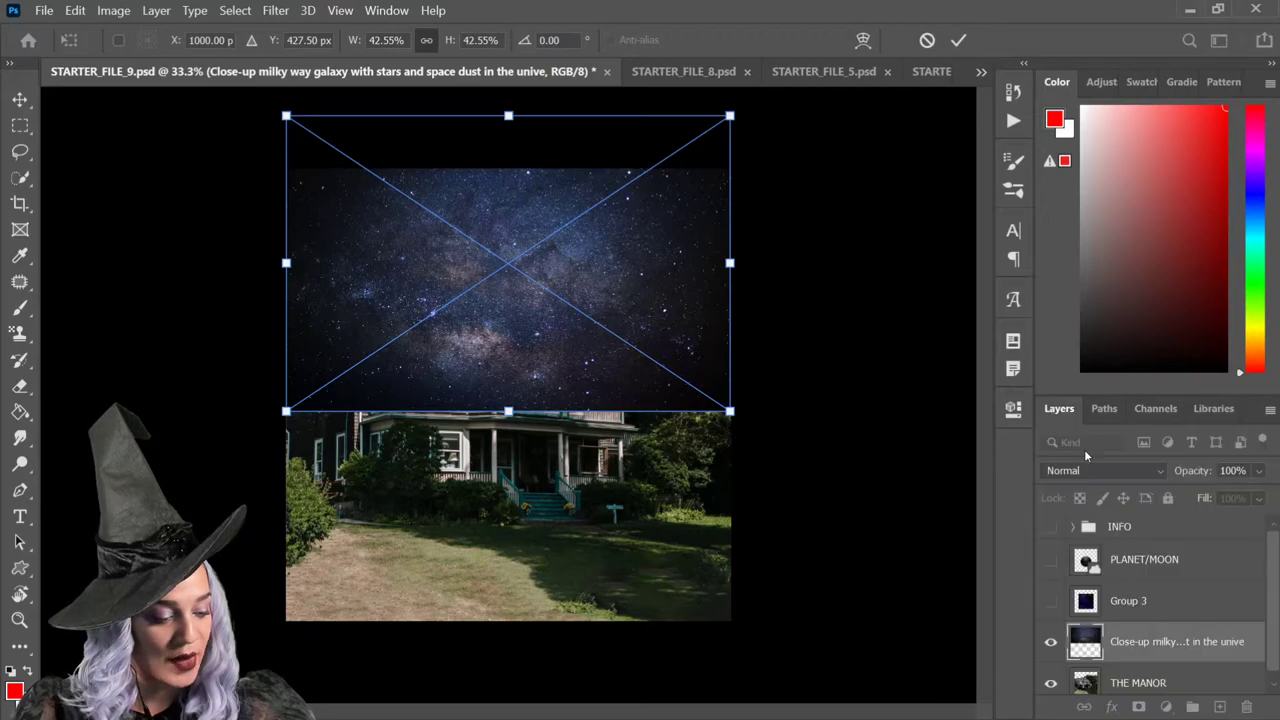
left_click_drag(1174, 680, 1187, 622)
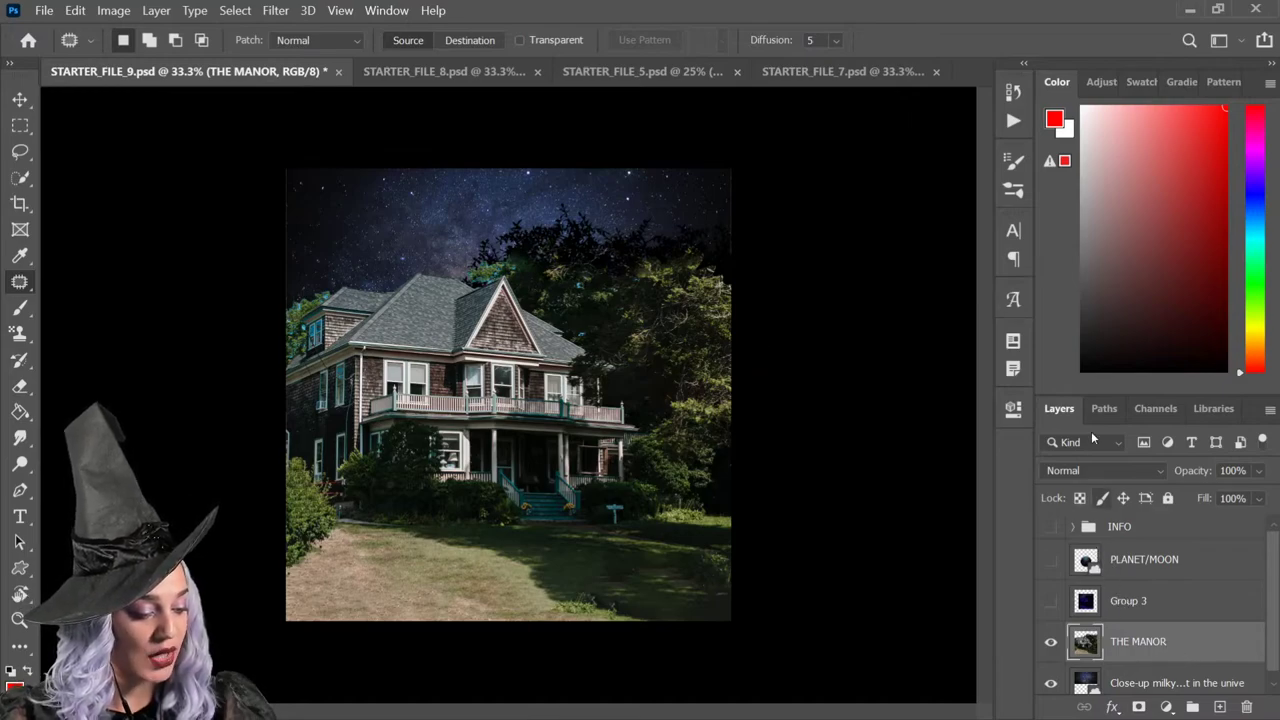
Step: Add a Photo Filter adjustment layer above THE MANOR and clip it to that layer
left_click(1167, 707)
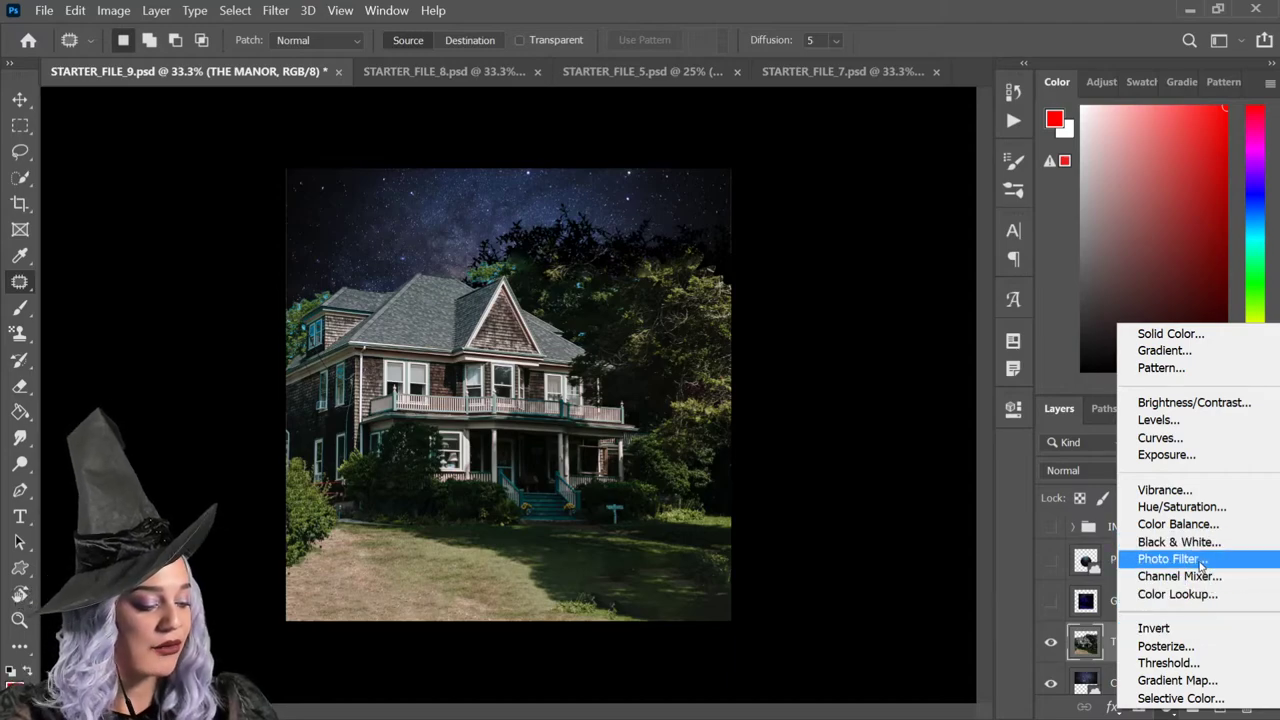
left_click(1200, 563)
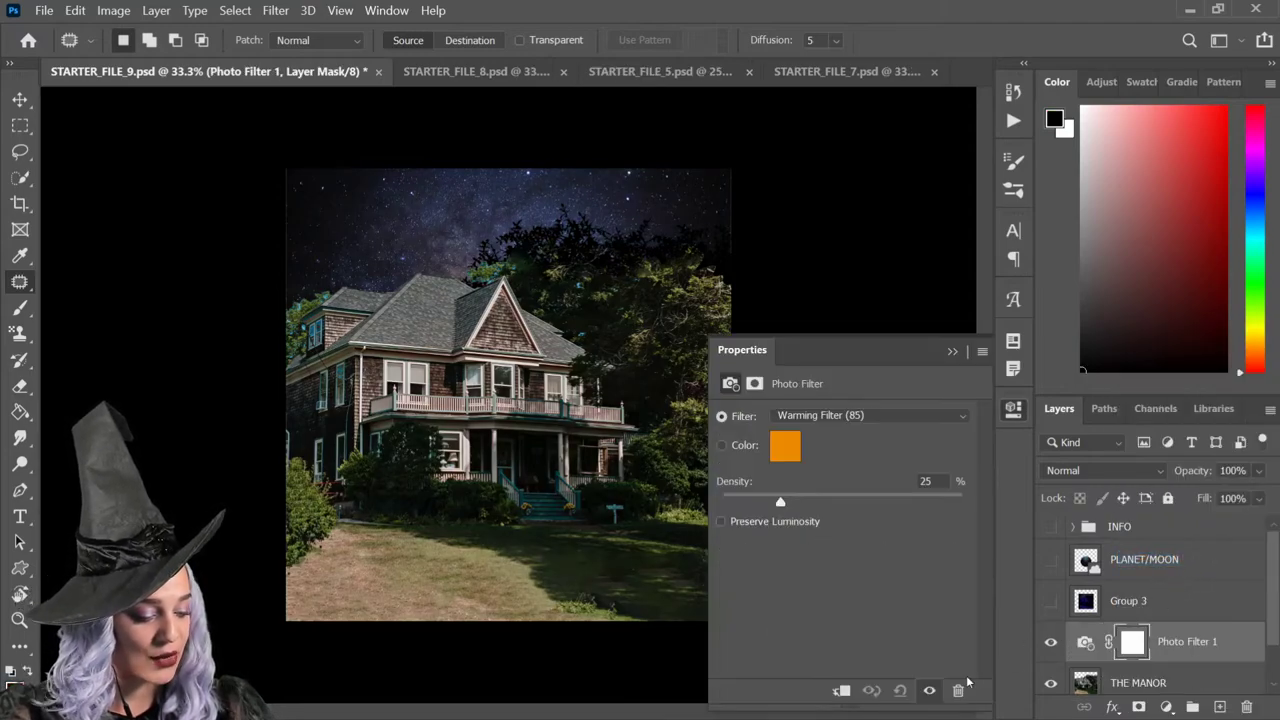
right_click(1234, 648)
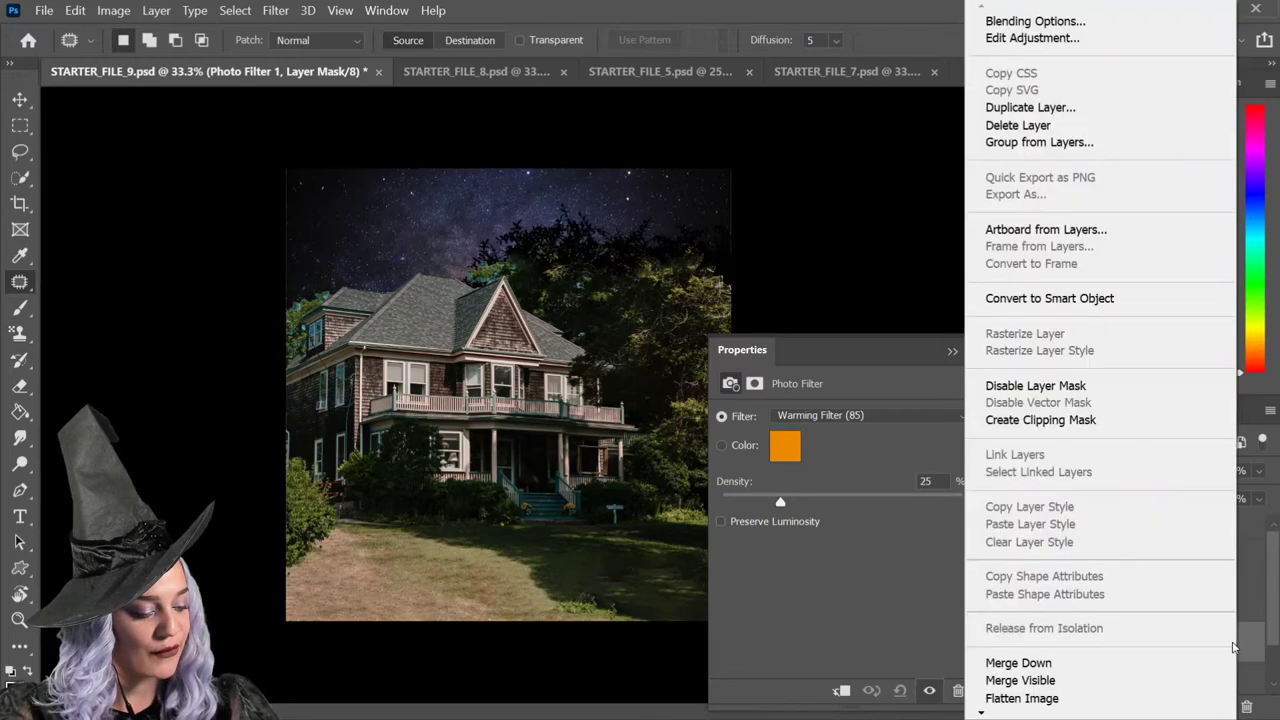
left_click(1090, 421)
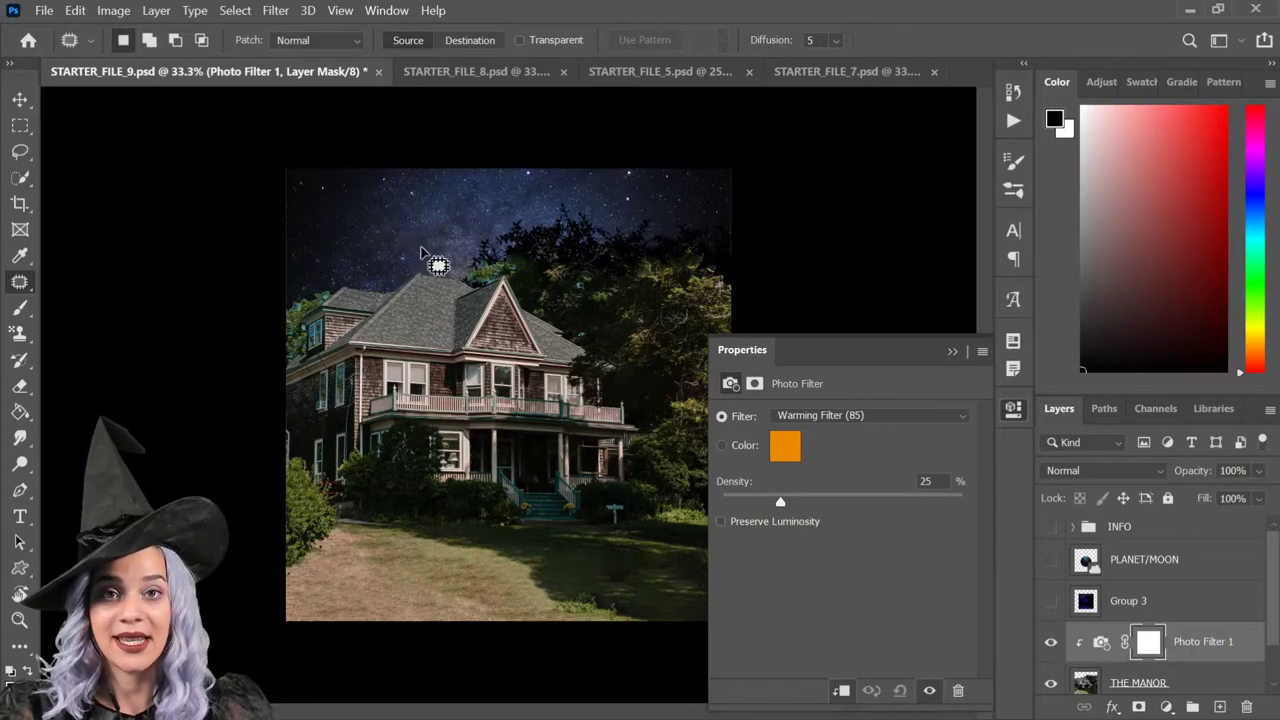
Step: Switch the photo filter to Blue and change its colour to the darker blue #081bb0
left_click(854, 418)
left_click(822, 256)
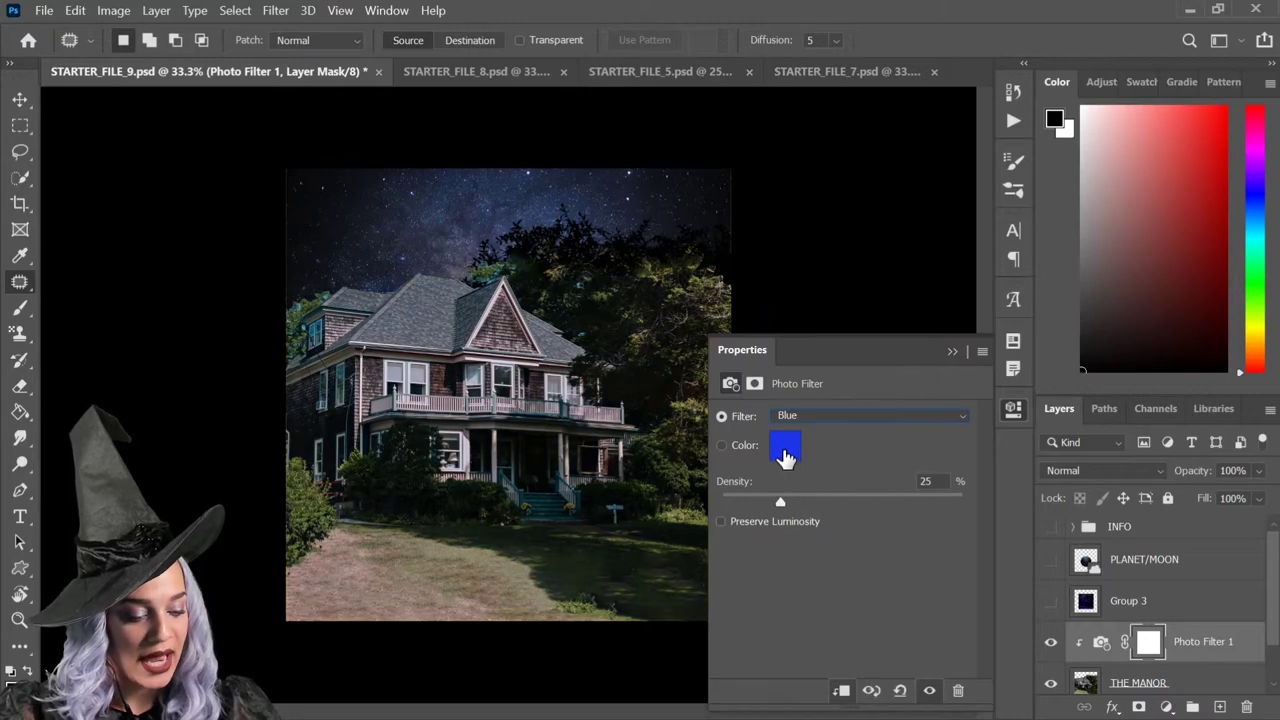
left_click(785, 452)
left_click(788, 449)
left_click(895, 370)
left_click(925, 342)
left_click(940, 337)
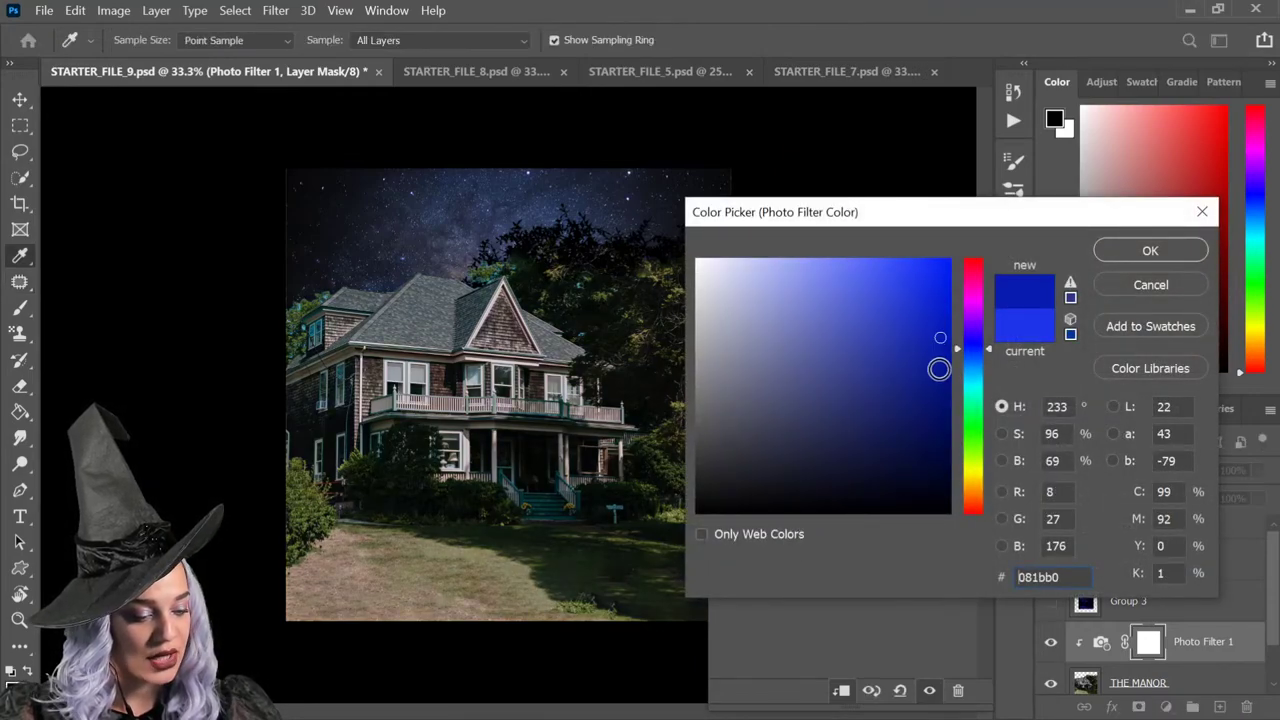
left_click(1152, 251)
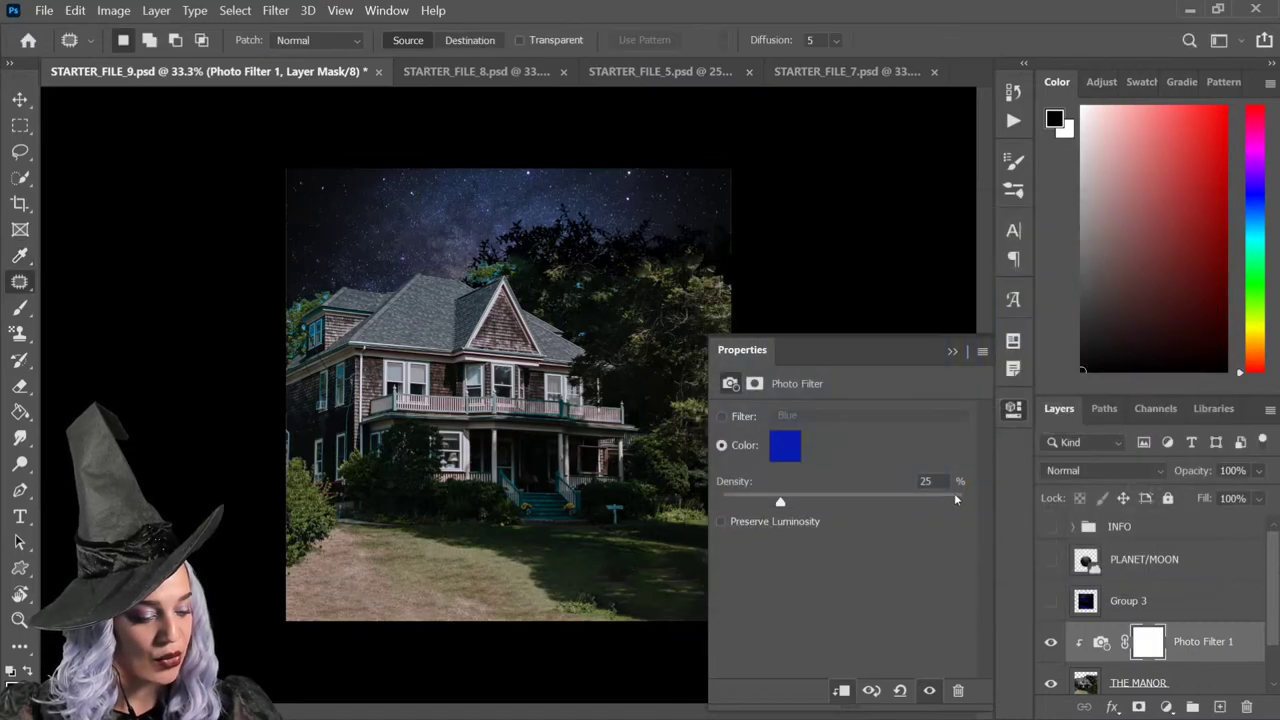
Step: Raise the photo filter's density to 73% and reduce the saturation of THE MANOR with Hue/Saturation
left_click_drag(791, 503, 895, 519)
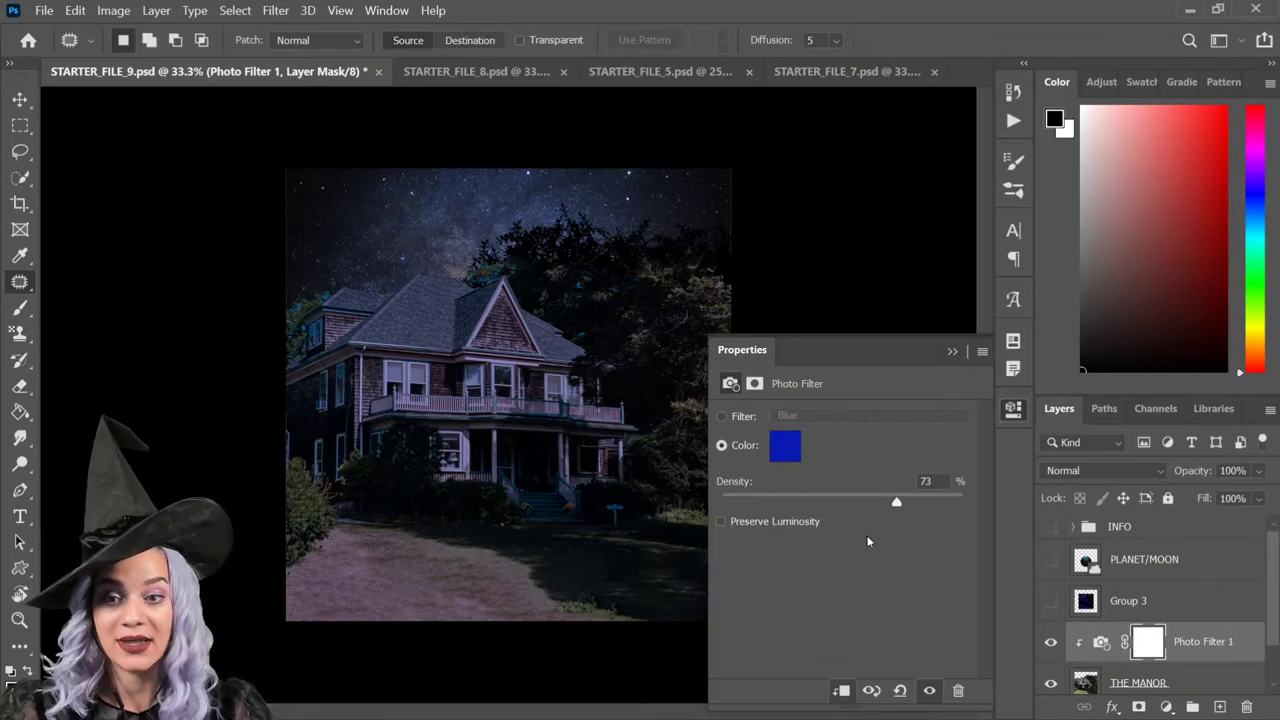
left_click(1199, 688)
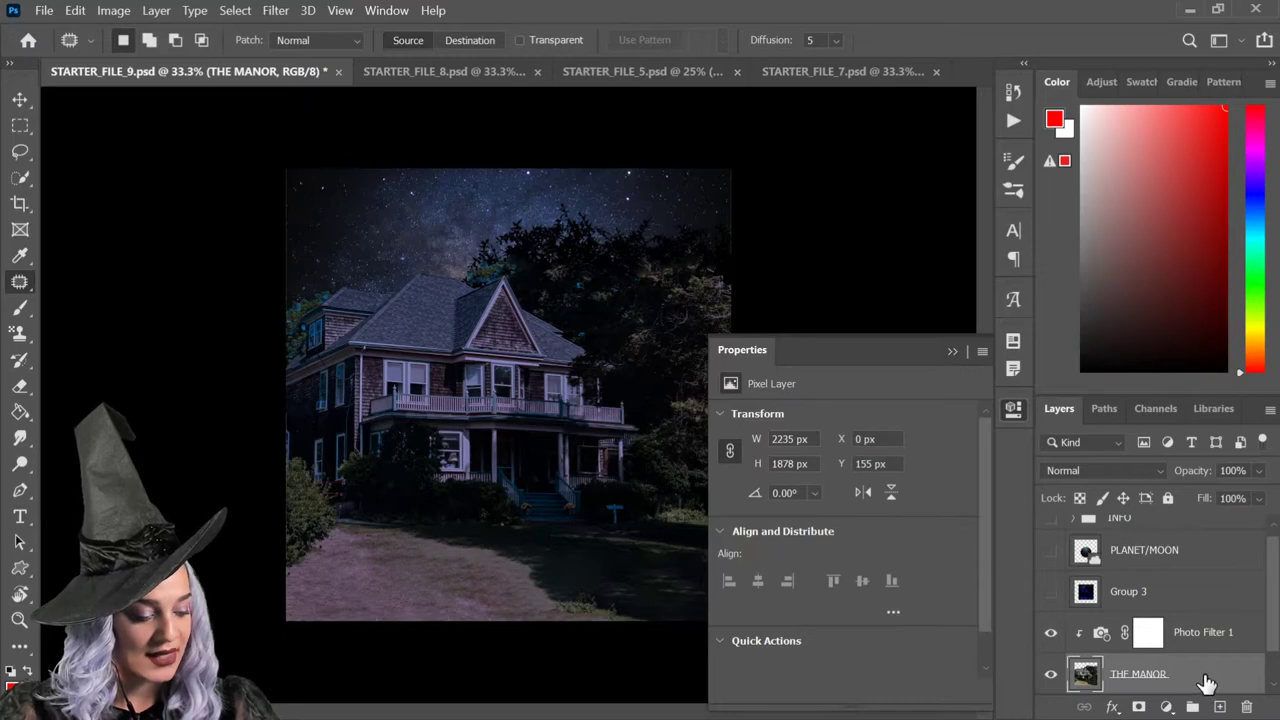
key("ctrl+u")
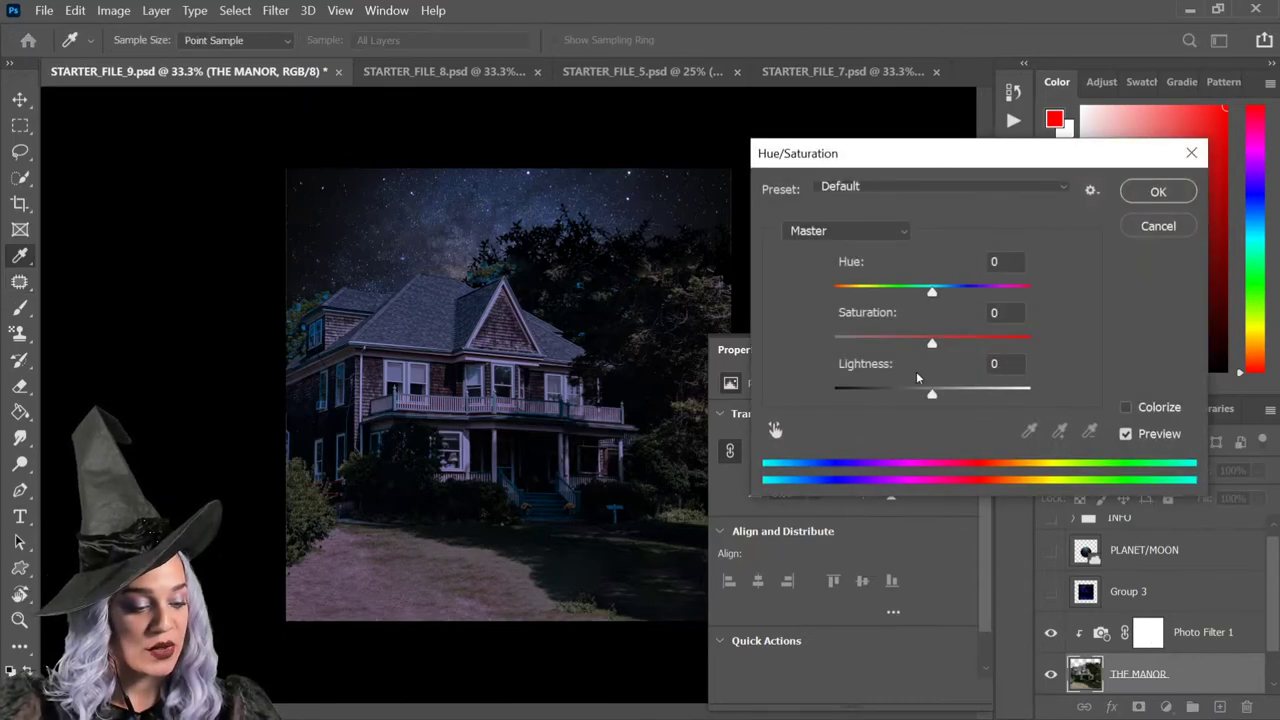
left_click_drag(932, 345, 901, 350)
left_click(1158, 192)
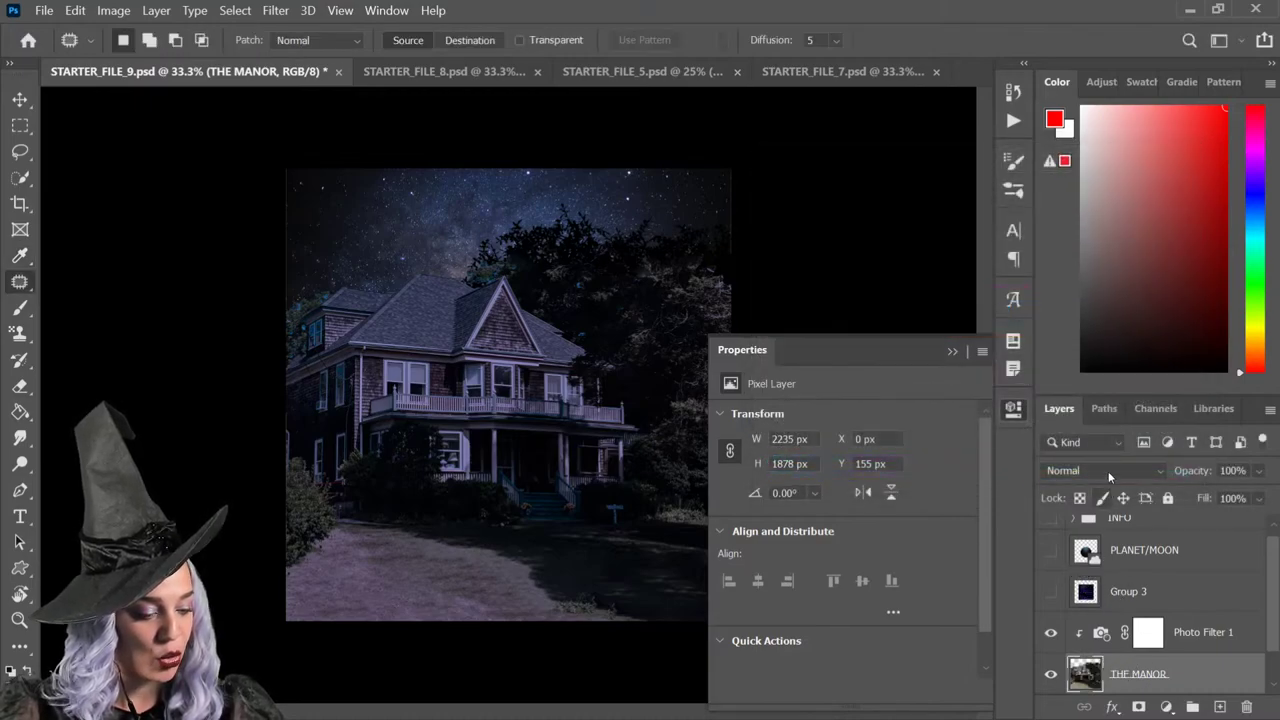
left_click(1013, 410)
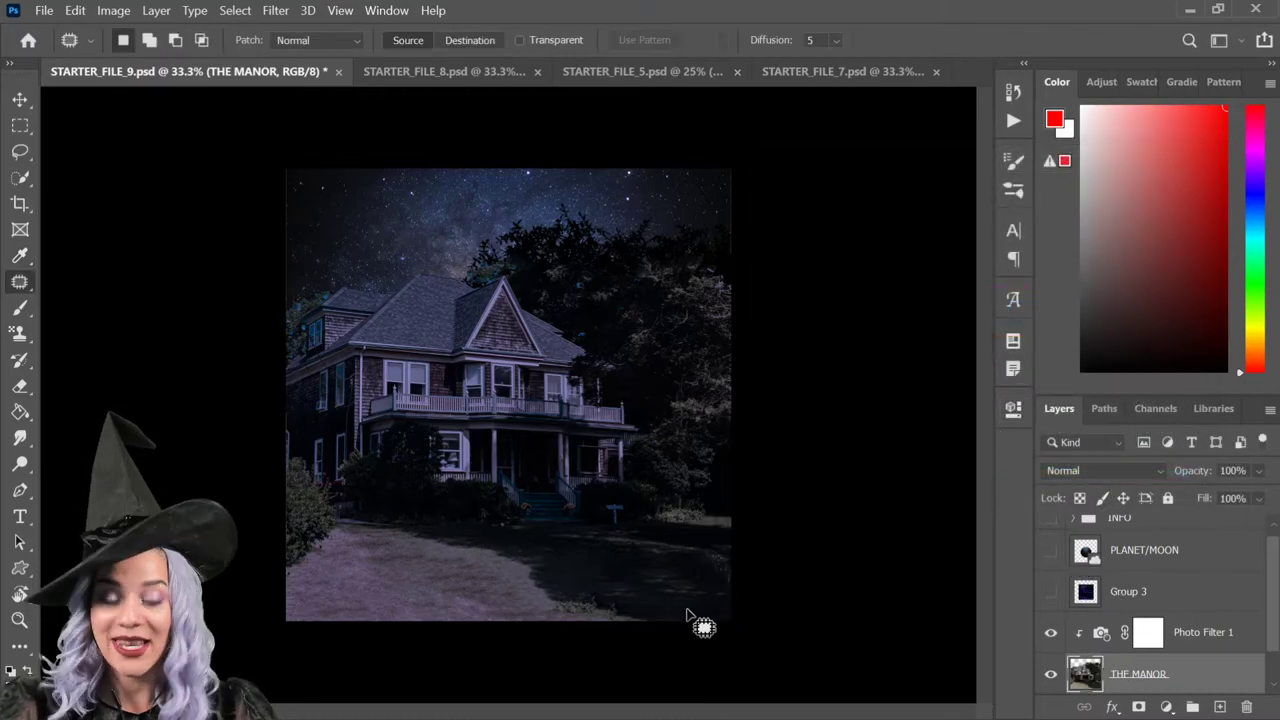
Step: Bring the Group 2 copy tombstone from STARTER_FILE_7.psd into STARTER_FILE_9.psd, directly above THE MANOR
key("ctrl+plus")
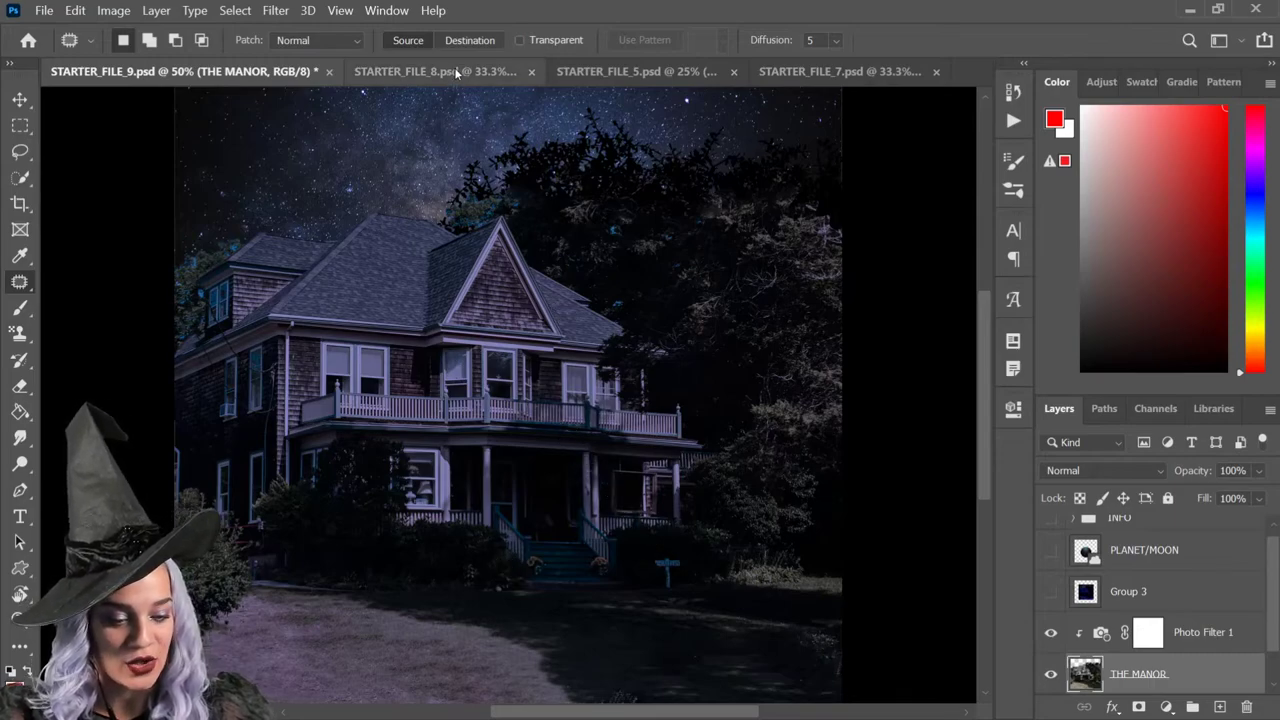
left_click(853, 74)
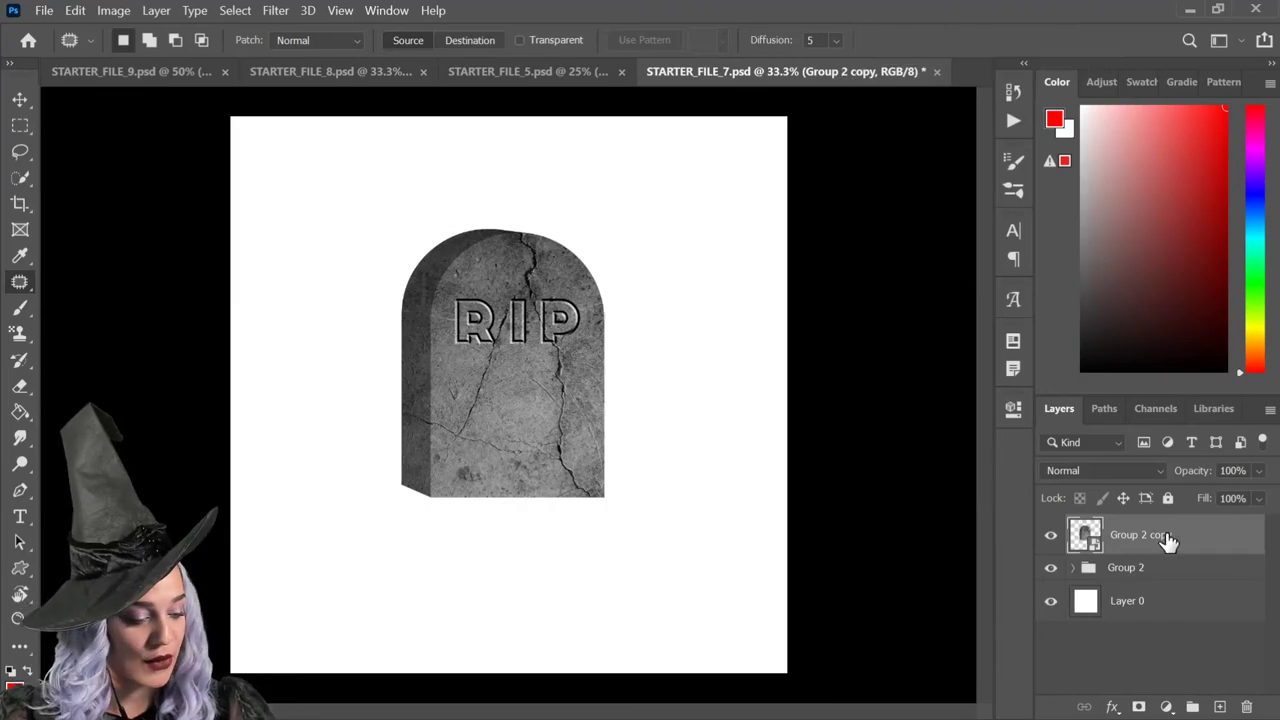
right_click(1197, 549)
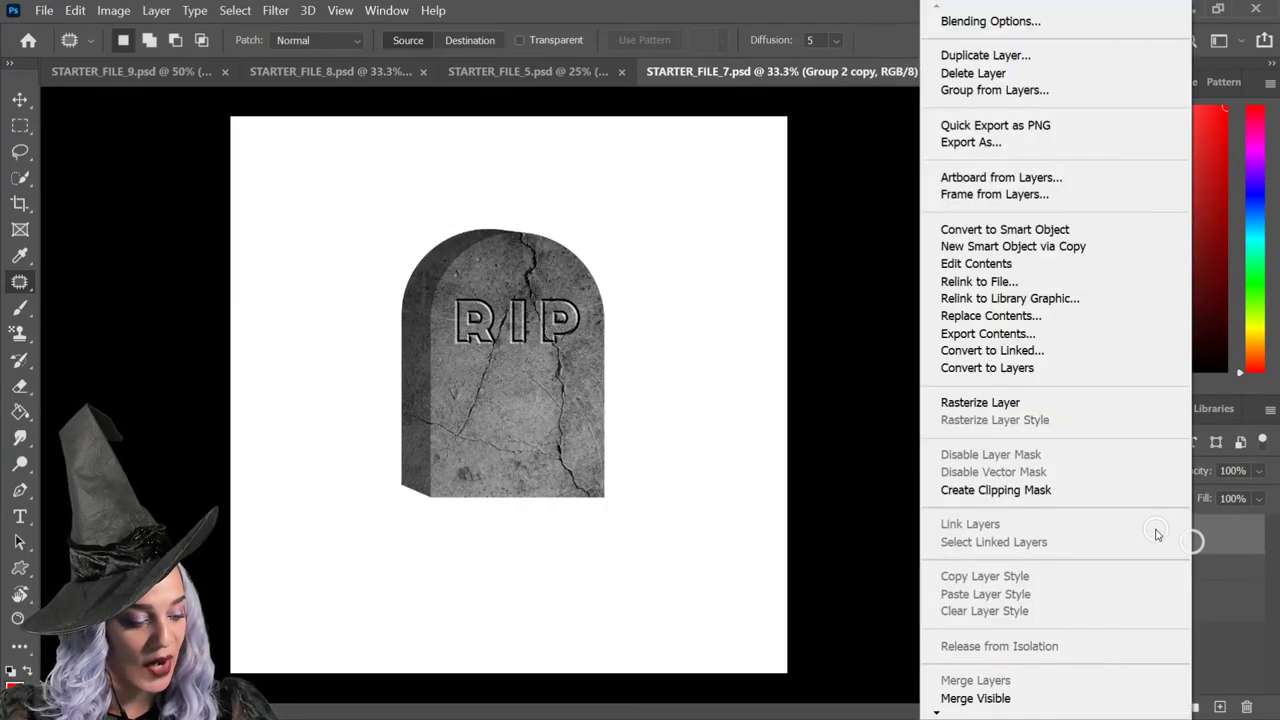
left_click(1227, 544)
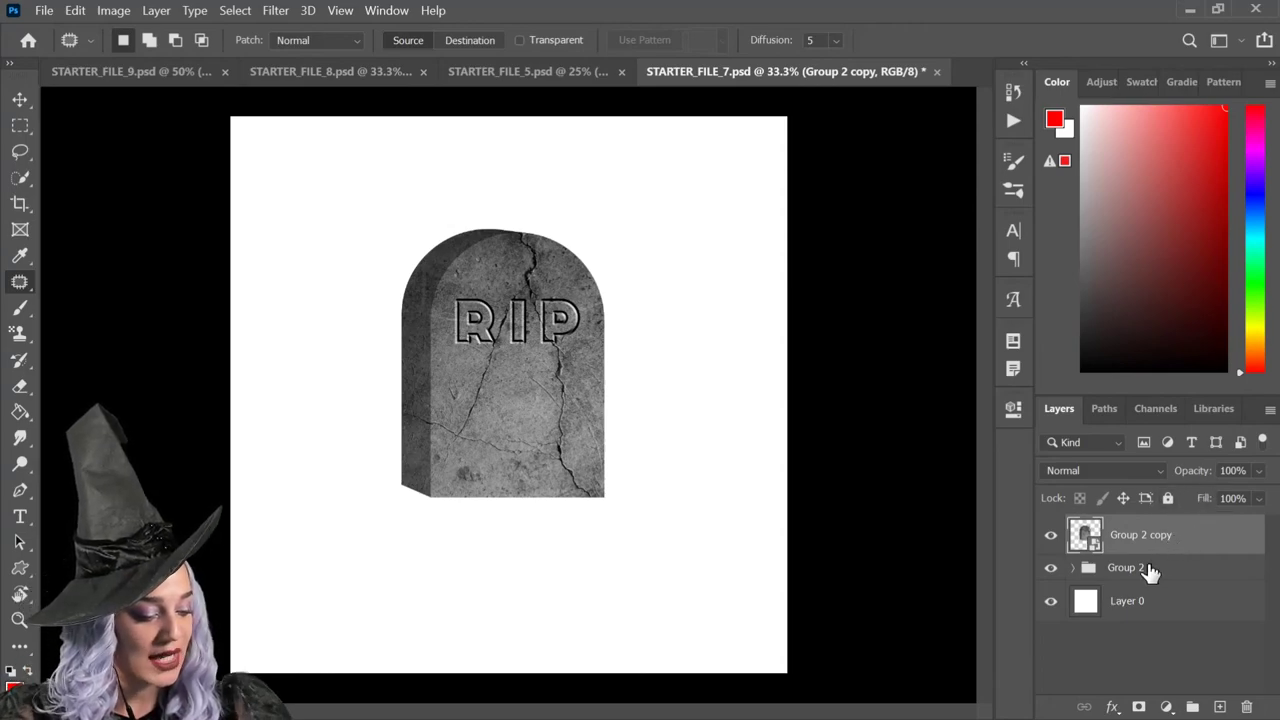
left_click_drag(1155, 536, 545, 530)
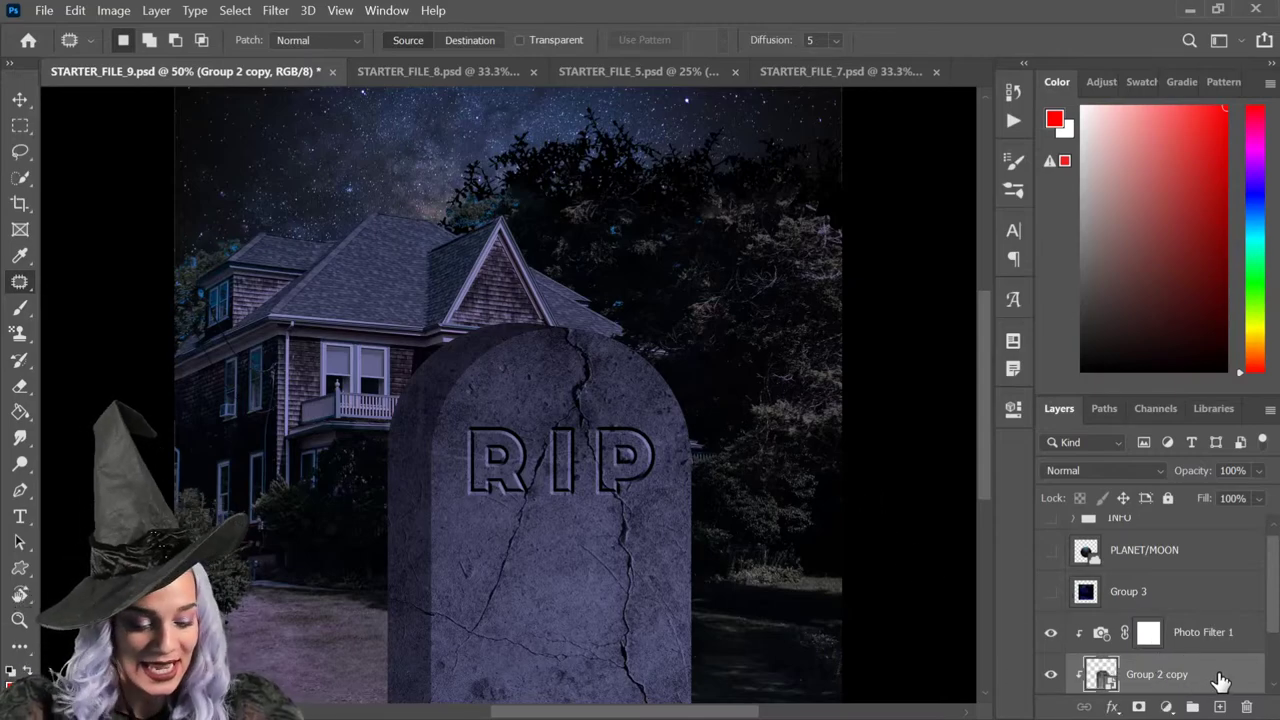
Step: Scale the tombstone to 26.70% and place it on the lawn beside the bush at the manor's front corner
key("ctrl+t")
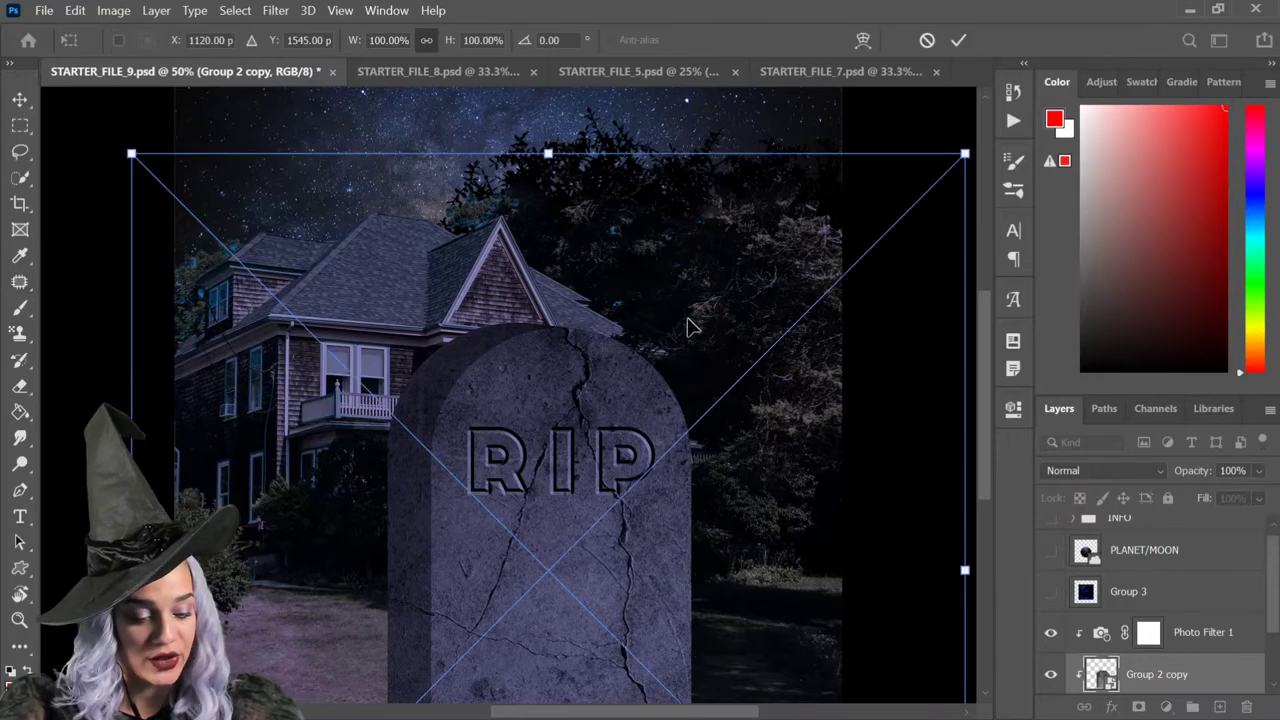
left_click_drag(950, 168, 445, 455)
left_click_drag(546, 383, 437, 491)
left_click_drag(349, 608, 401, 585)
key("ctrl+minus")
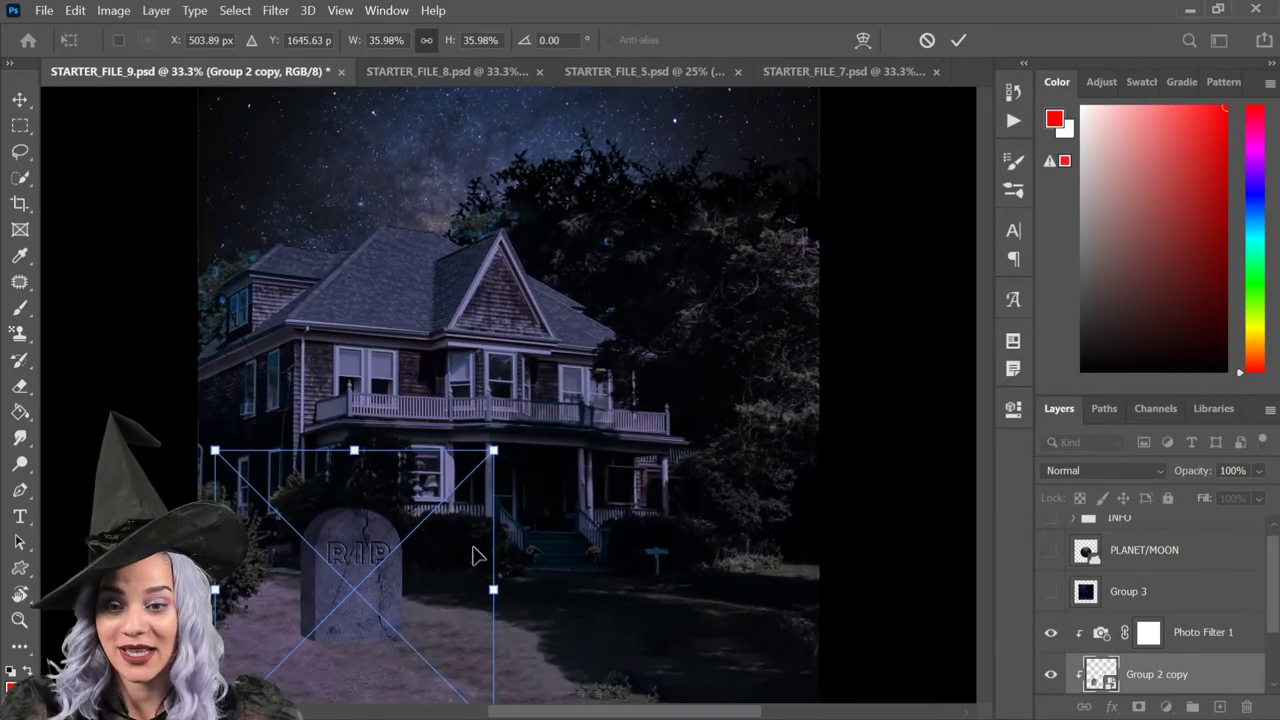
key("ctrl+plus")
left_click_drag(609, 344, 532, 425)
mouse_move(486, 491)
left_mouse_down()
mouse_move(468, 474)
mouse_move(486, 480)
left_mouse_up()
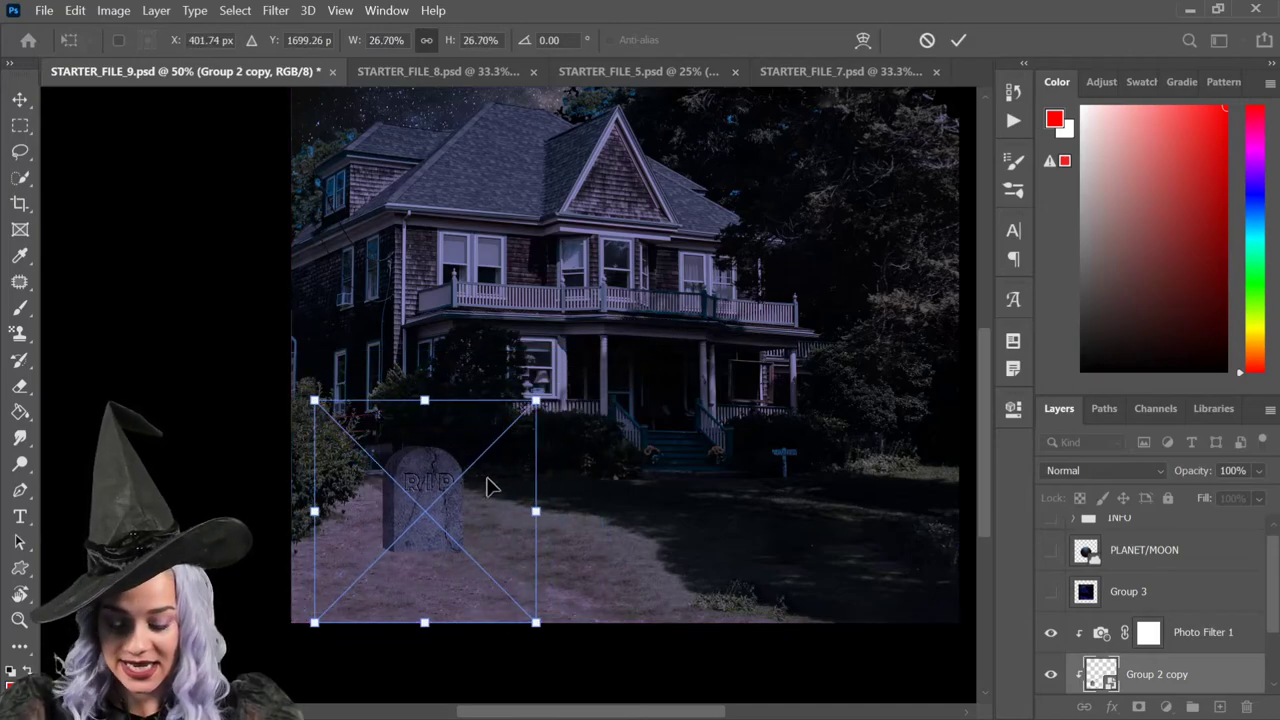
key("Return")
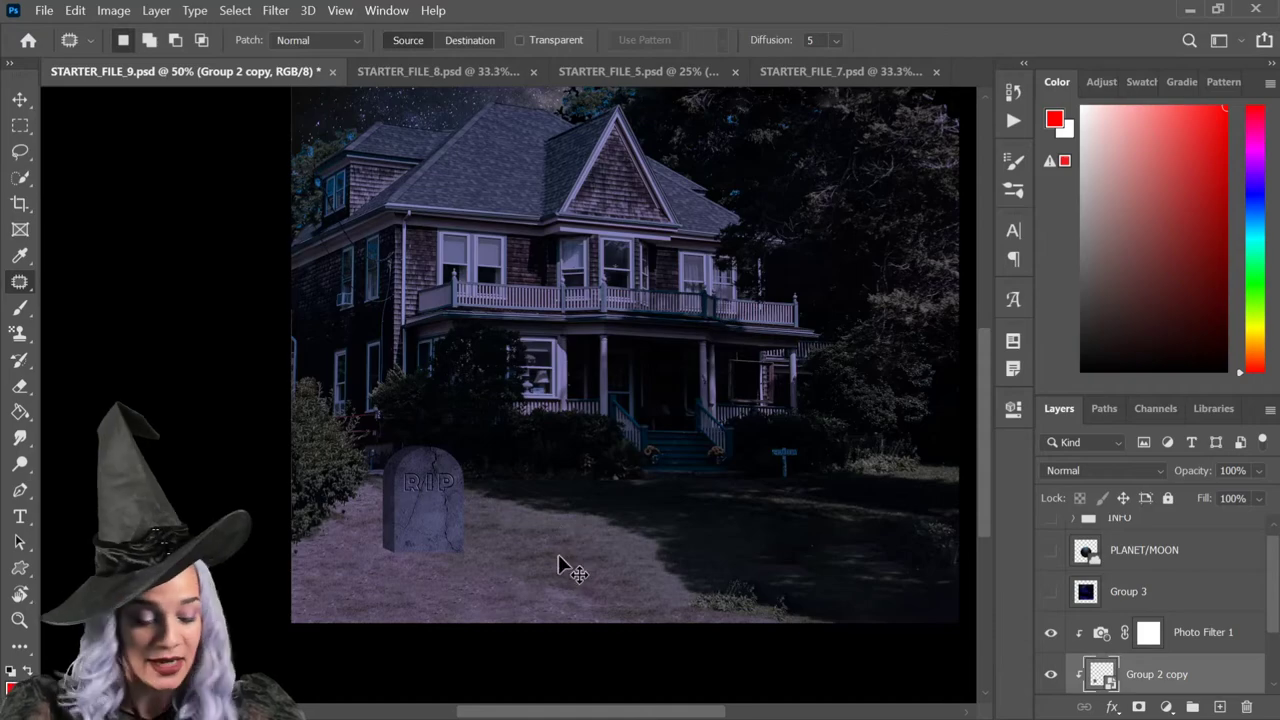
Step: Duplicate the Group 2 copy tombstone layer and release the original from its clipping mask
key("ctrl+plus")
left_click_drag(528, 557, 580, 403)
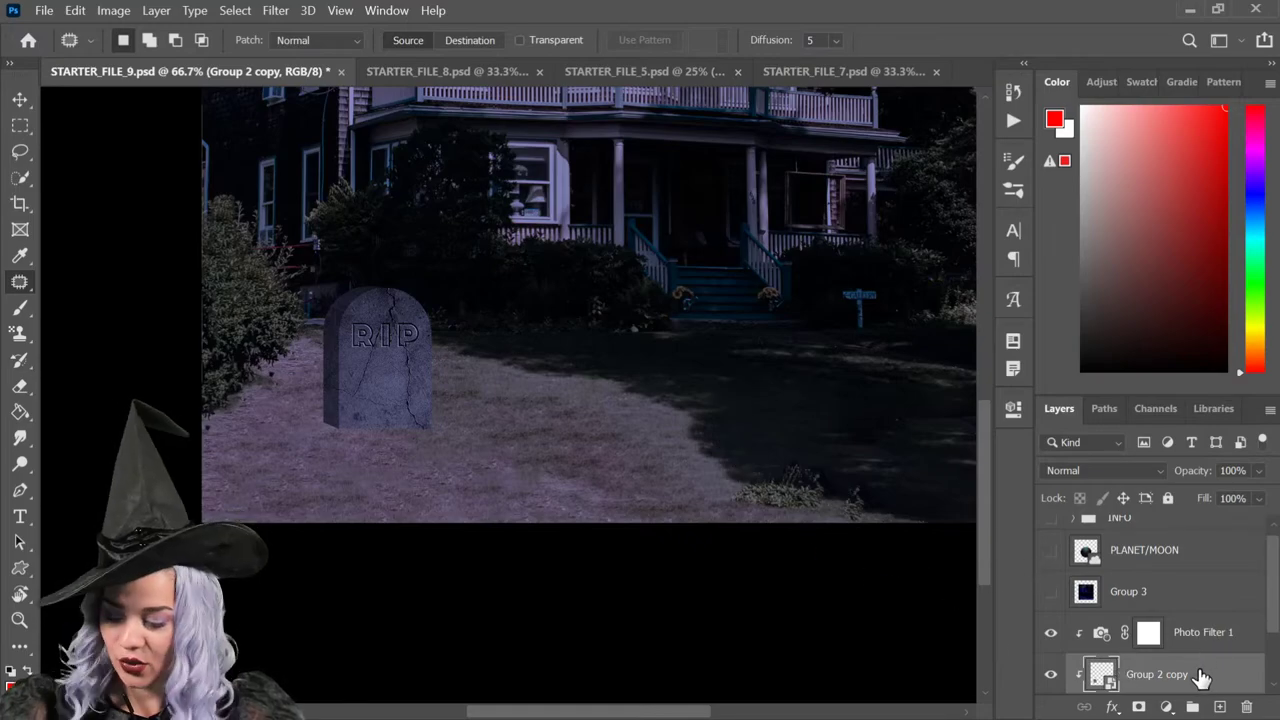
key("ctrl+j")
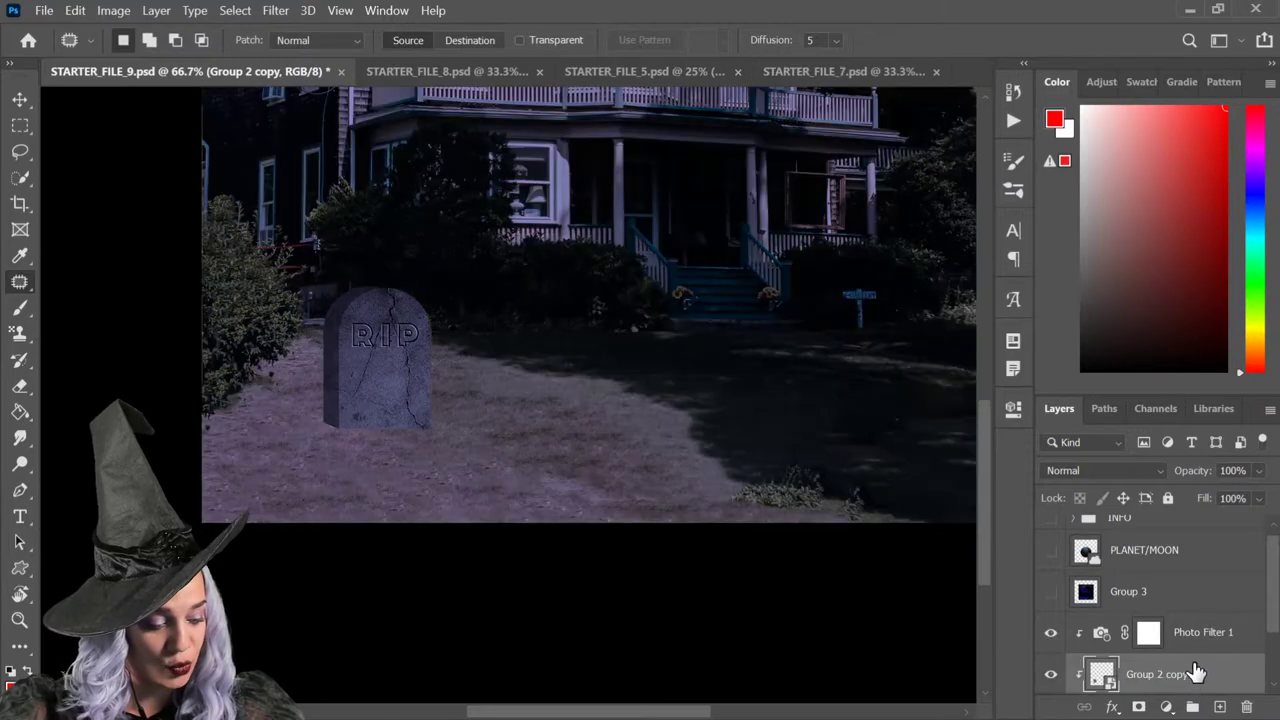
key("ctrl+z")
scroll(1200, 666, "down", 1)
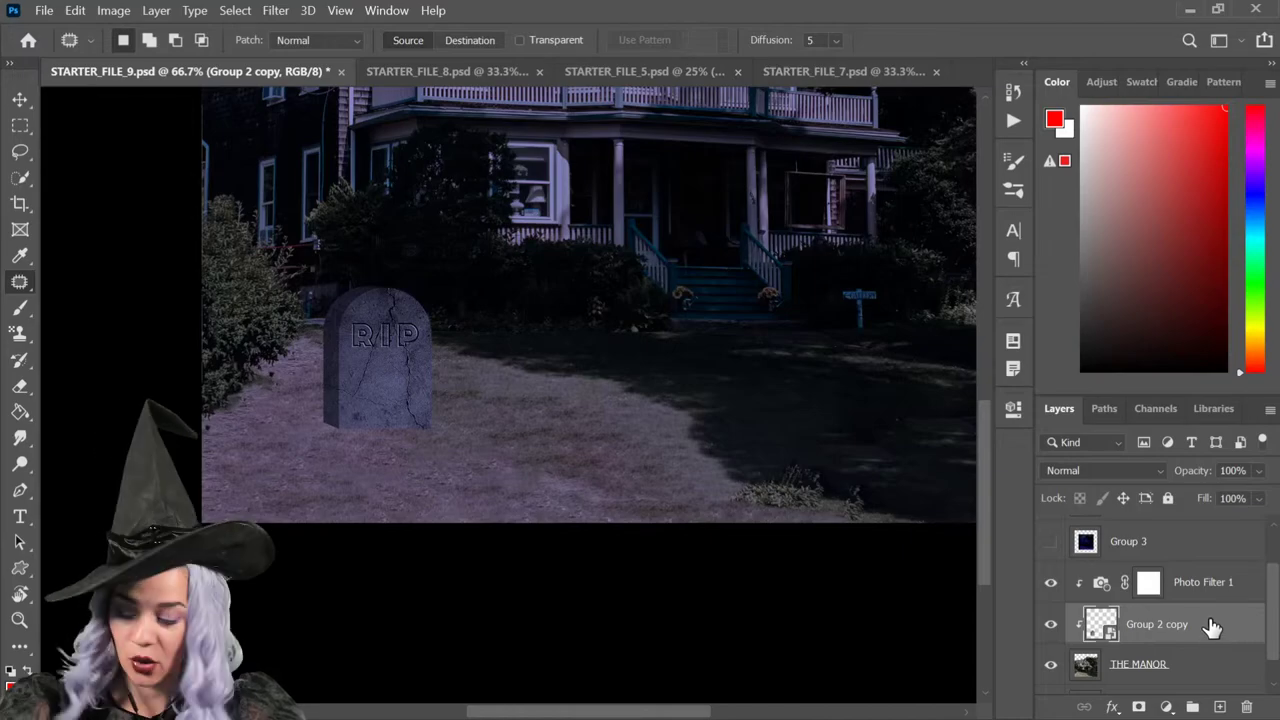
key("ctrl+j")
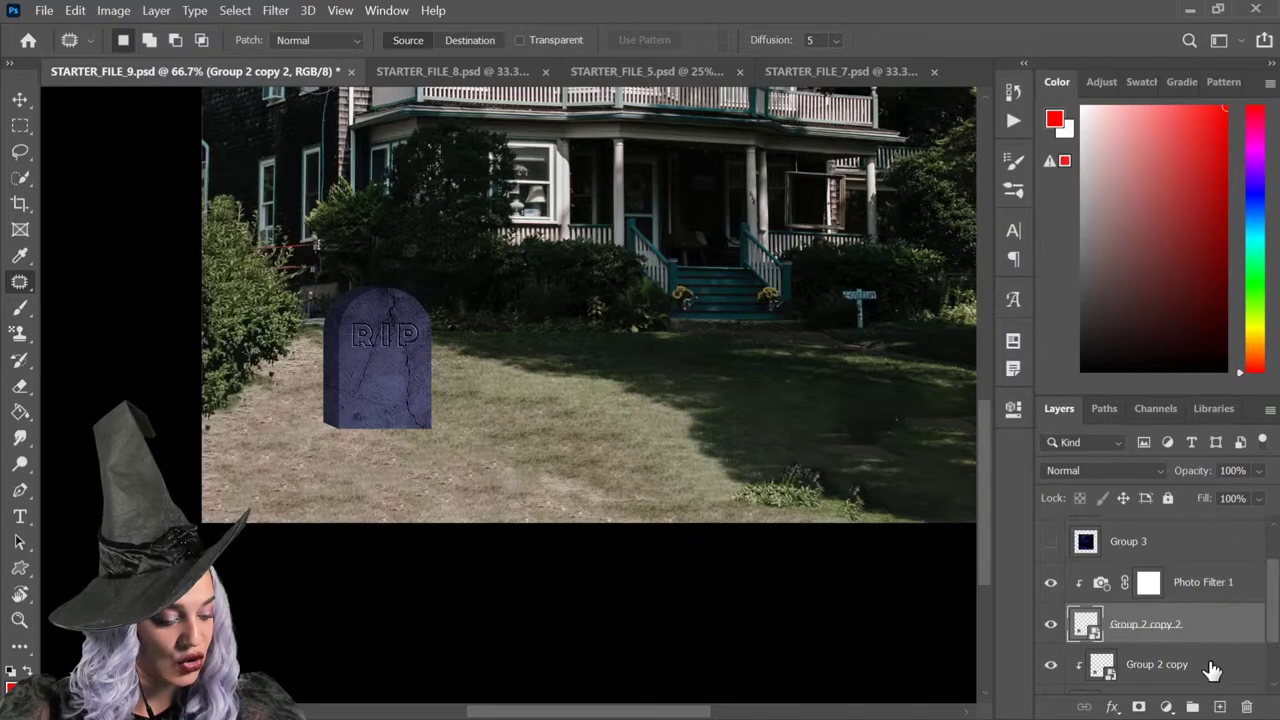
left_click(1212, 667)
right_click(1212, 669)
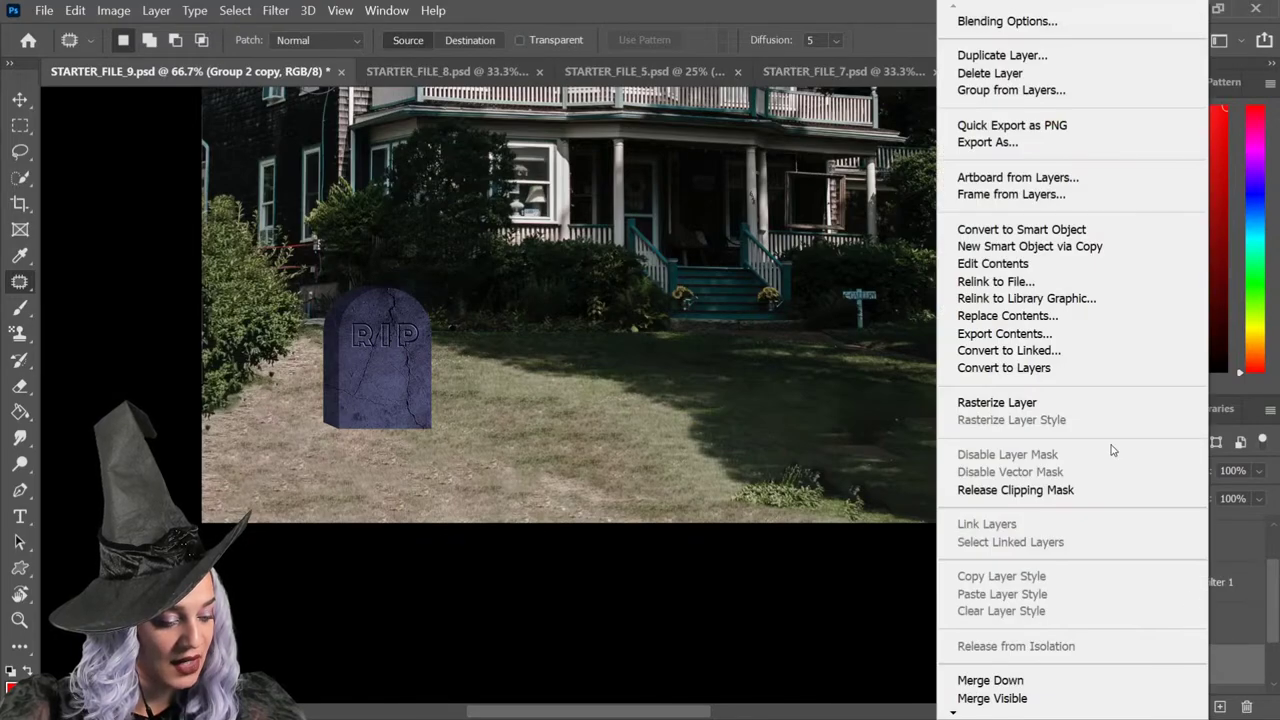
left_click(1048, 491)
Step: Group the two tombstone layers together with THE MANOR
scroll(1220, 615, "down", 1)
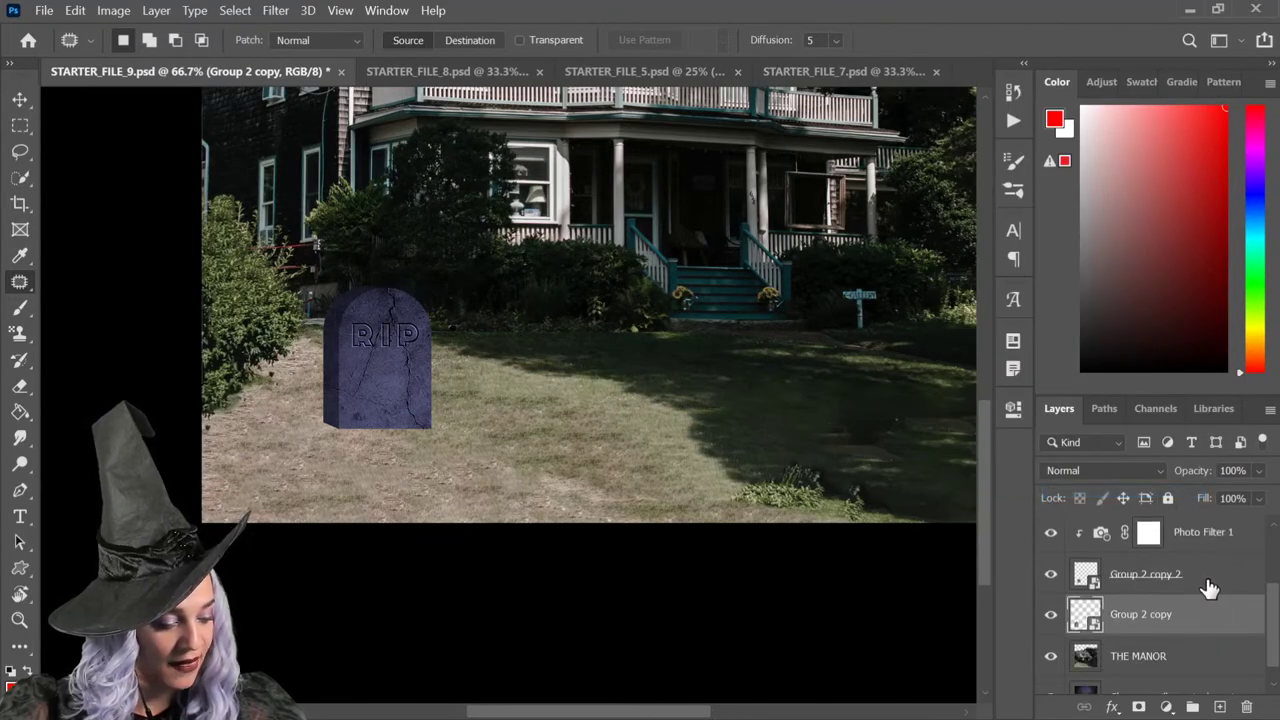
left_click(1212, 580)
left_click(1205, 656, "shift")
key("ctrl+g")
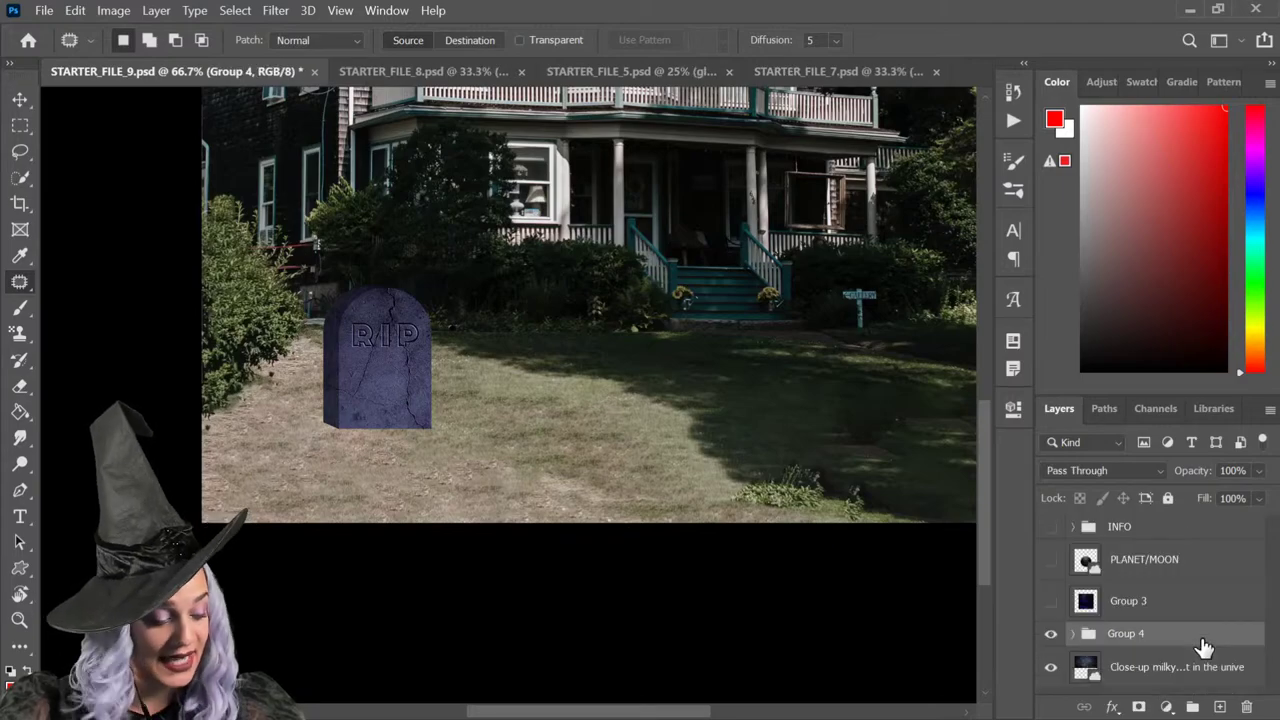
key("ctrl+z")
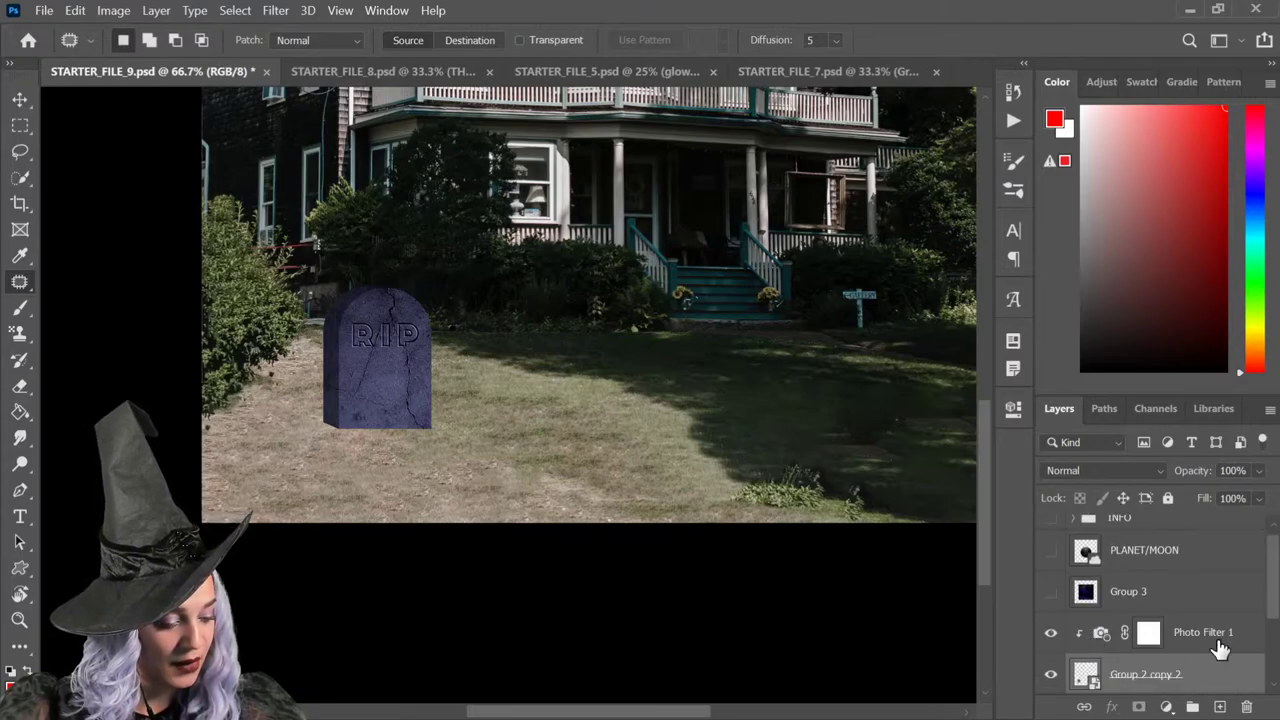
scroll(1205, 648, "down", 2)
scroll(1200, 630, "down", 1)
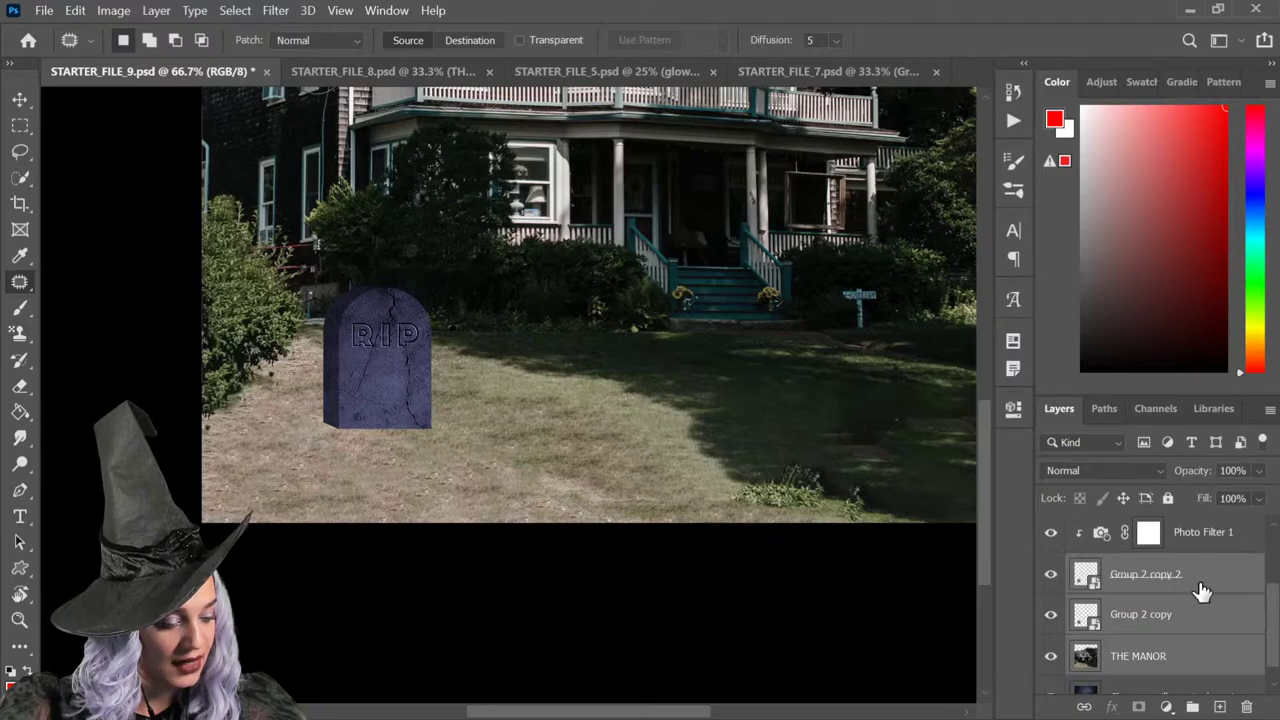
right_click(1194, 588)
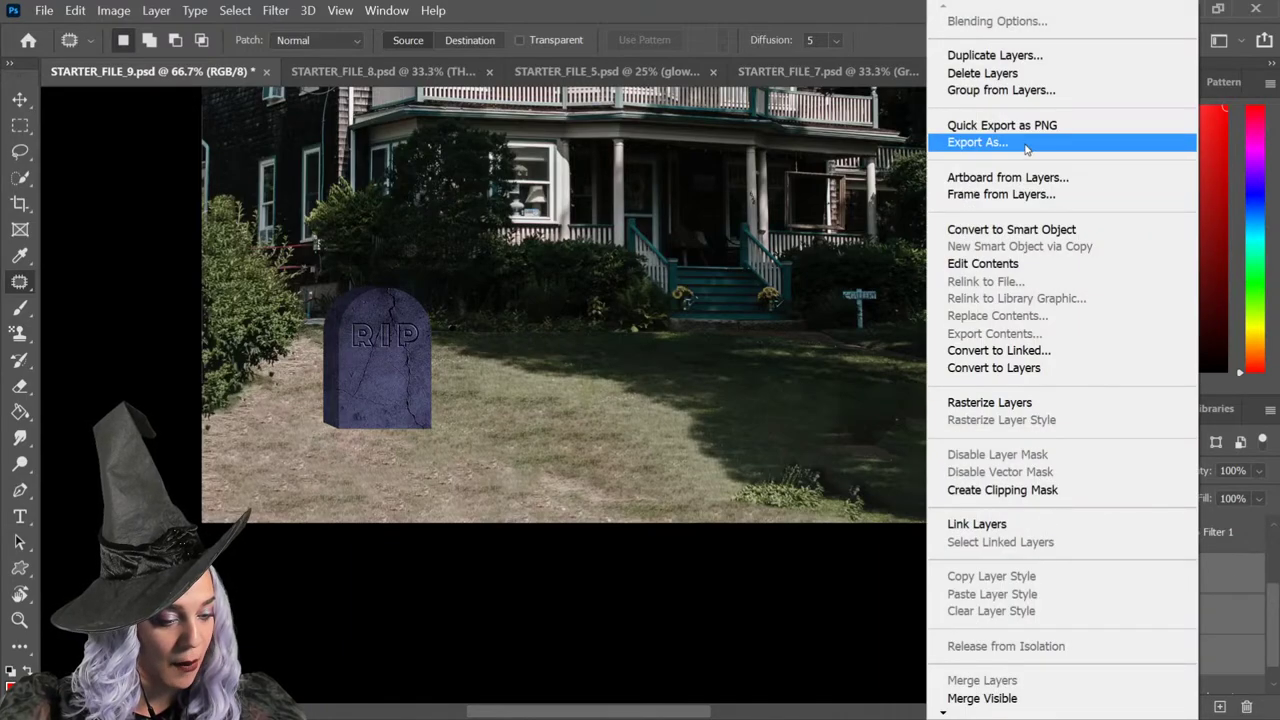
left_click(1232, 630)
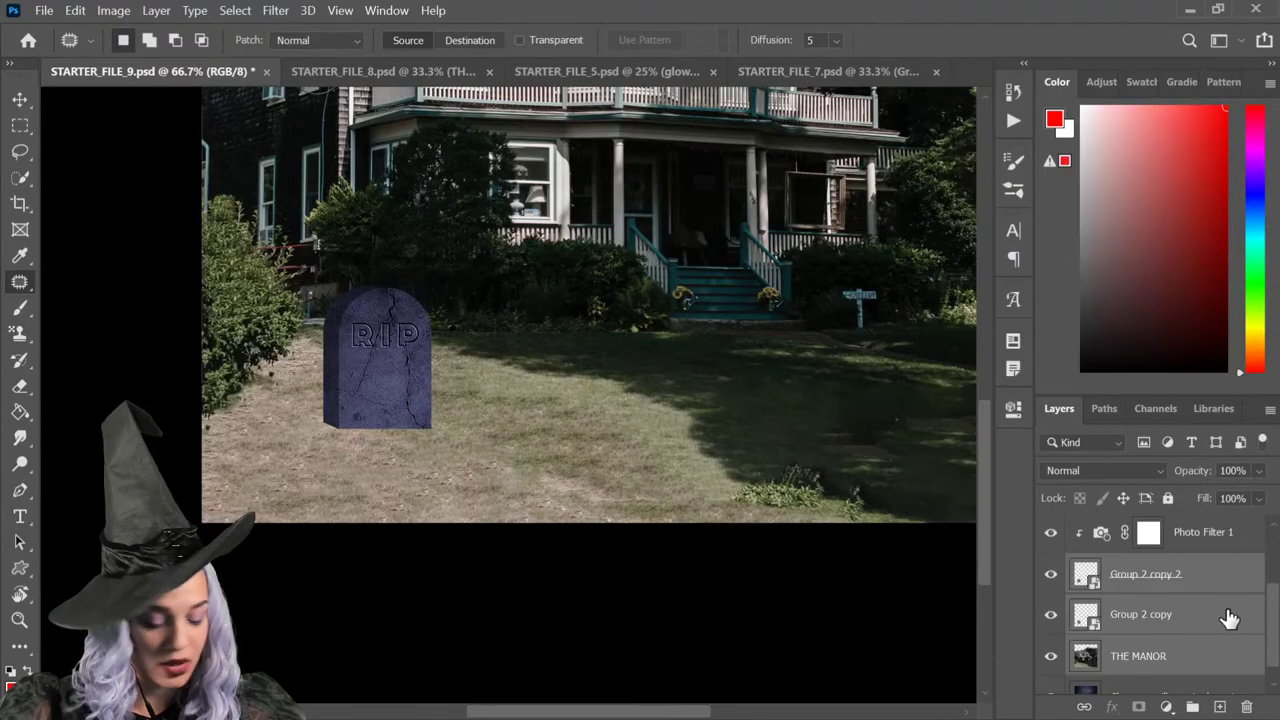
key("ctrl+g")
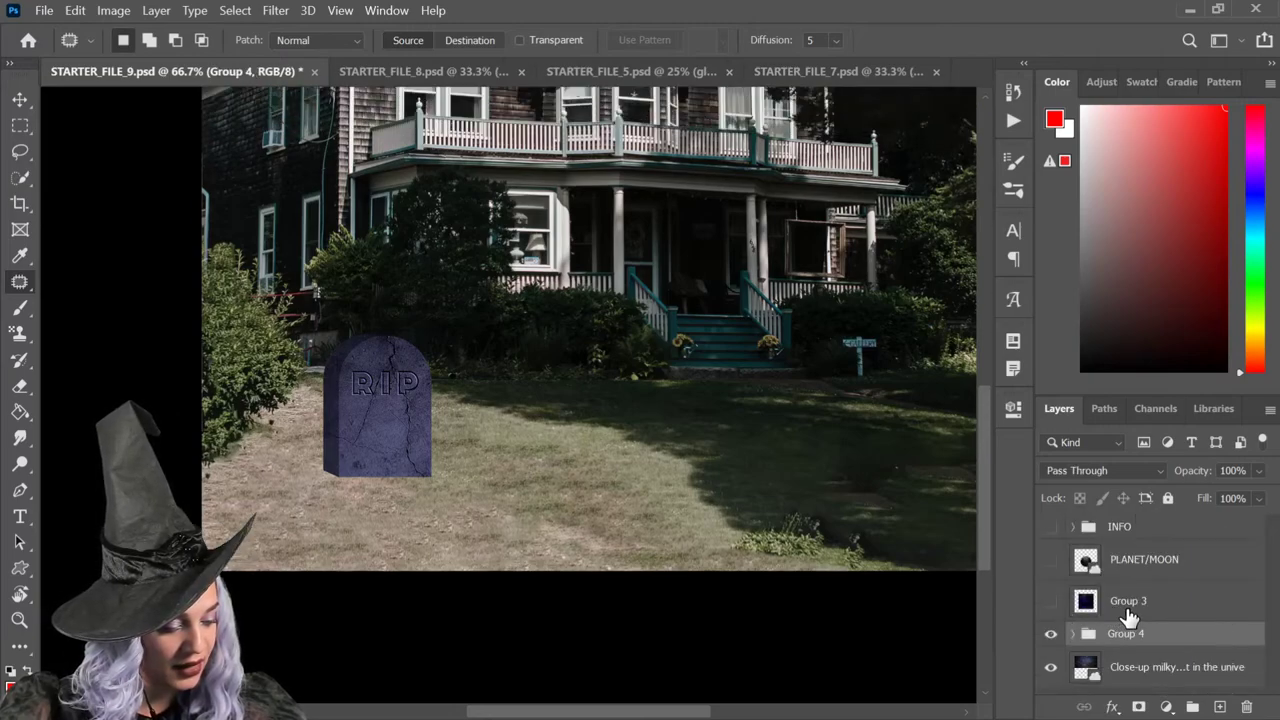
Step: Move the Photo Filter 1 layer out above Group 4 and clip it to the group
left_click(1073, 633)
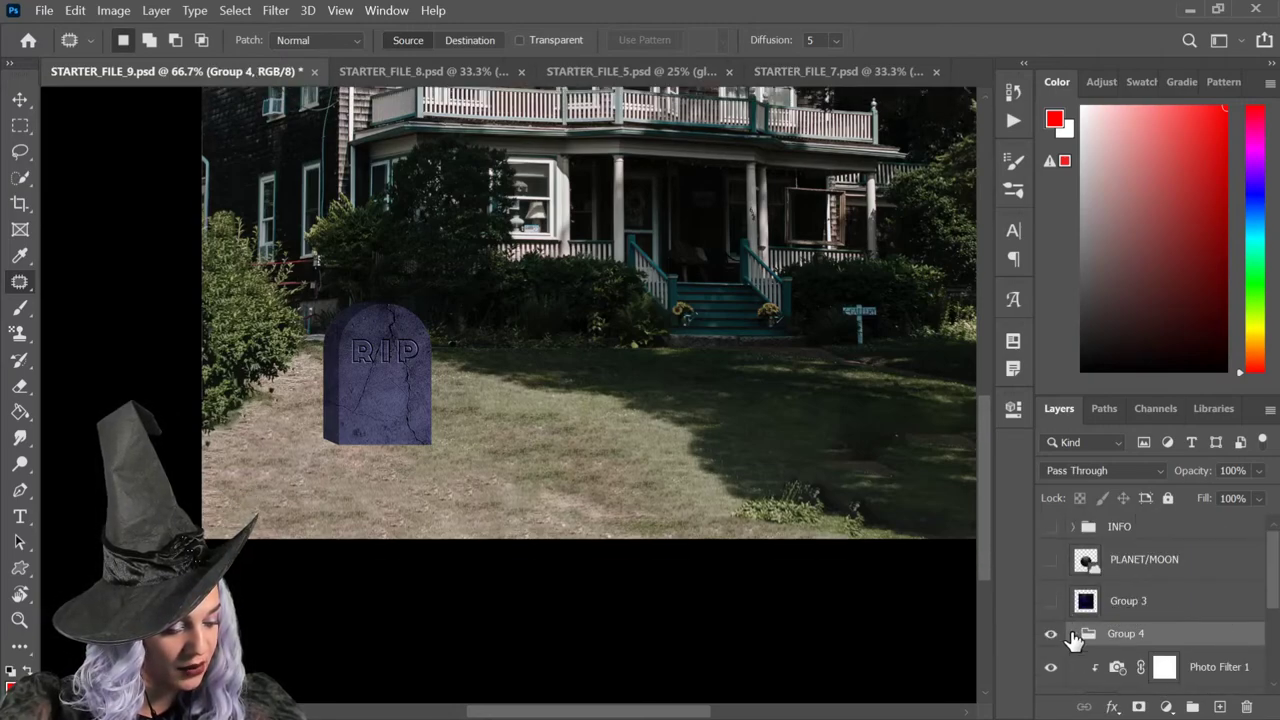
scroll(1211, 657, "down", 1)
left_click_drag(1243, 652, 1224, 585)
right_click(1236, 612)
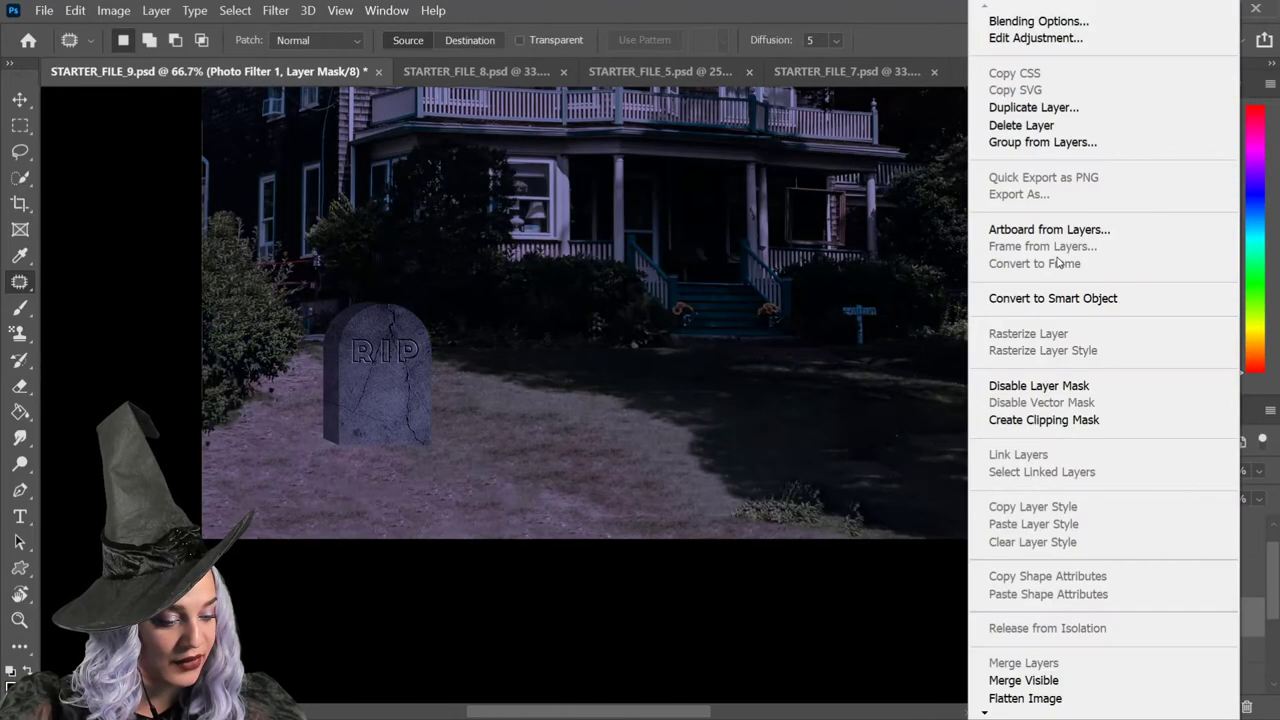
left_click(1064, 420)
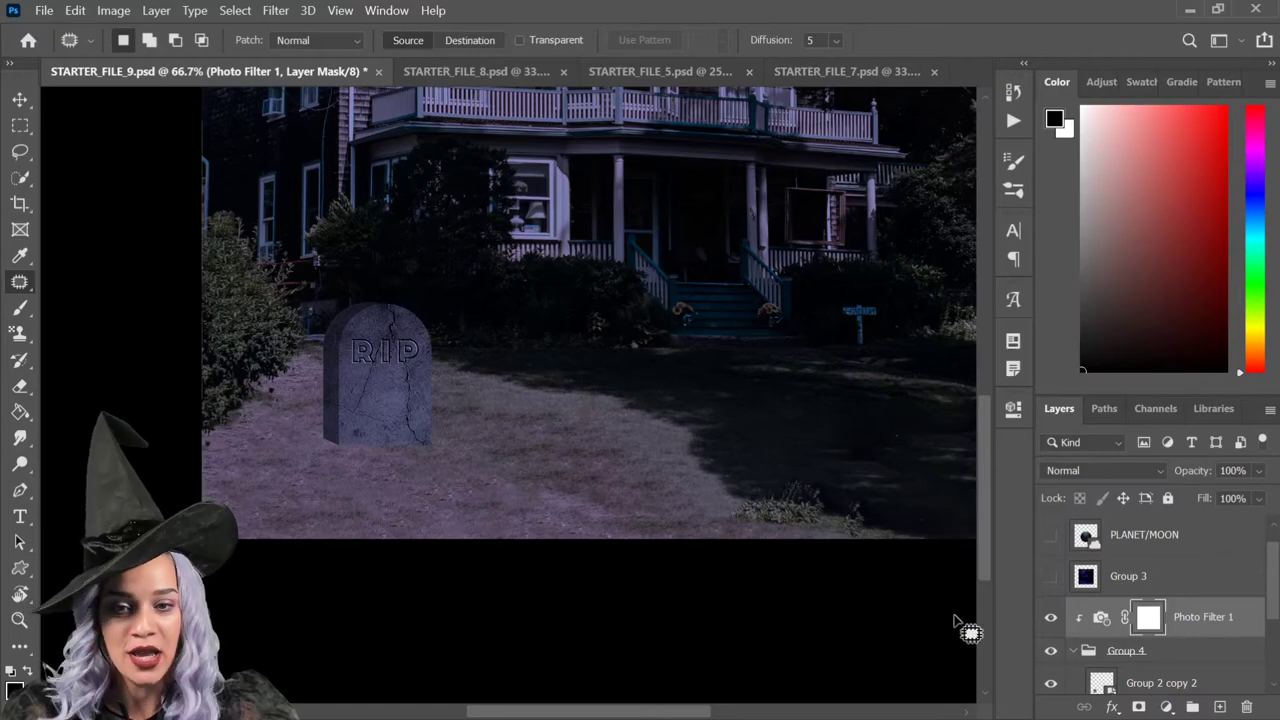
Step: Rasterize the Group 2 copy tombstone layer inside Group 4
key("ctrl+minus")
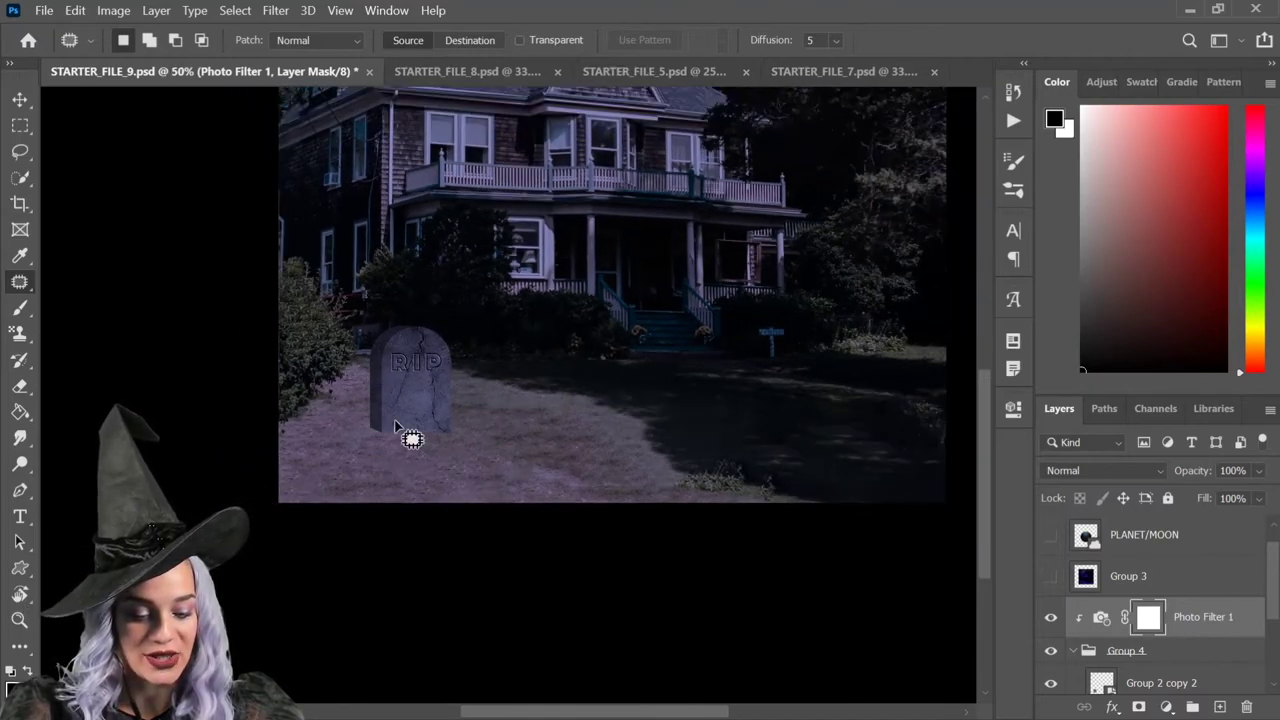
key("ctrl+minus")
key("ctrl+plus")
key("ctrl+plus")
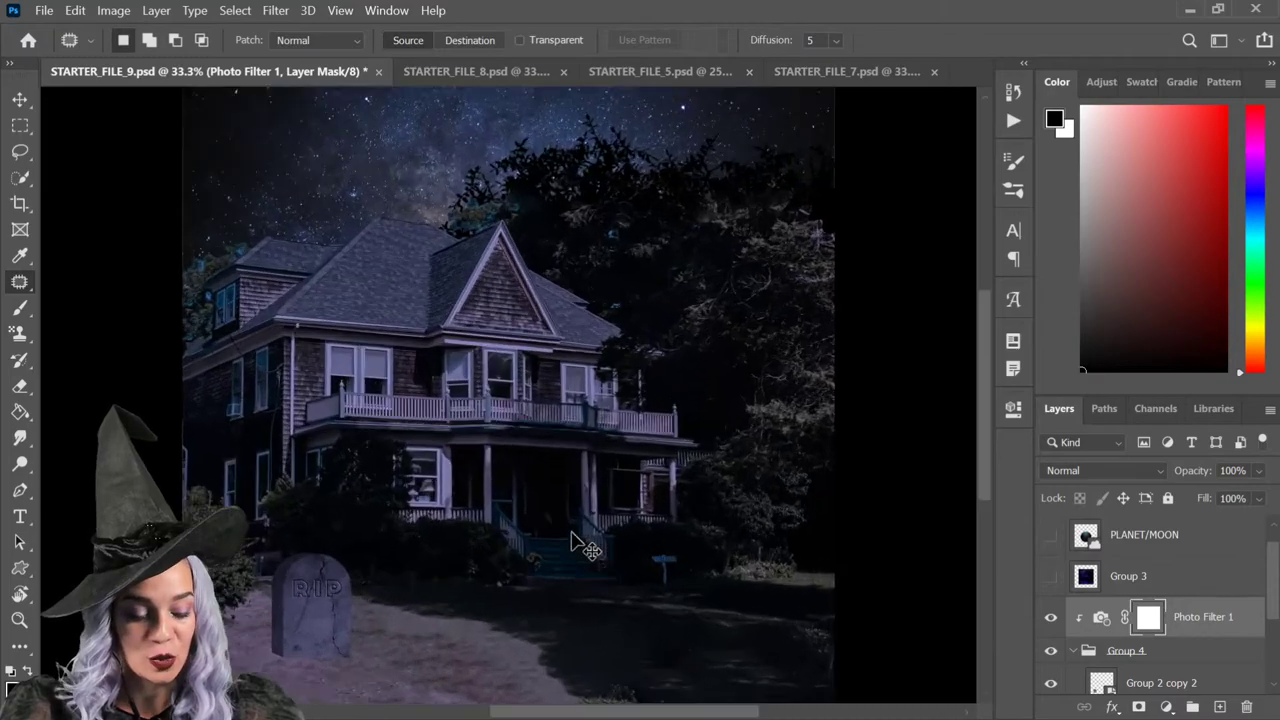
left_click_drag(545, 630, 603, 374)
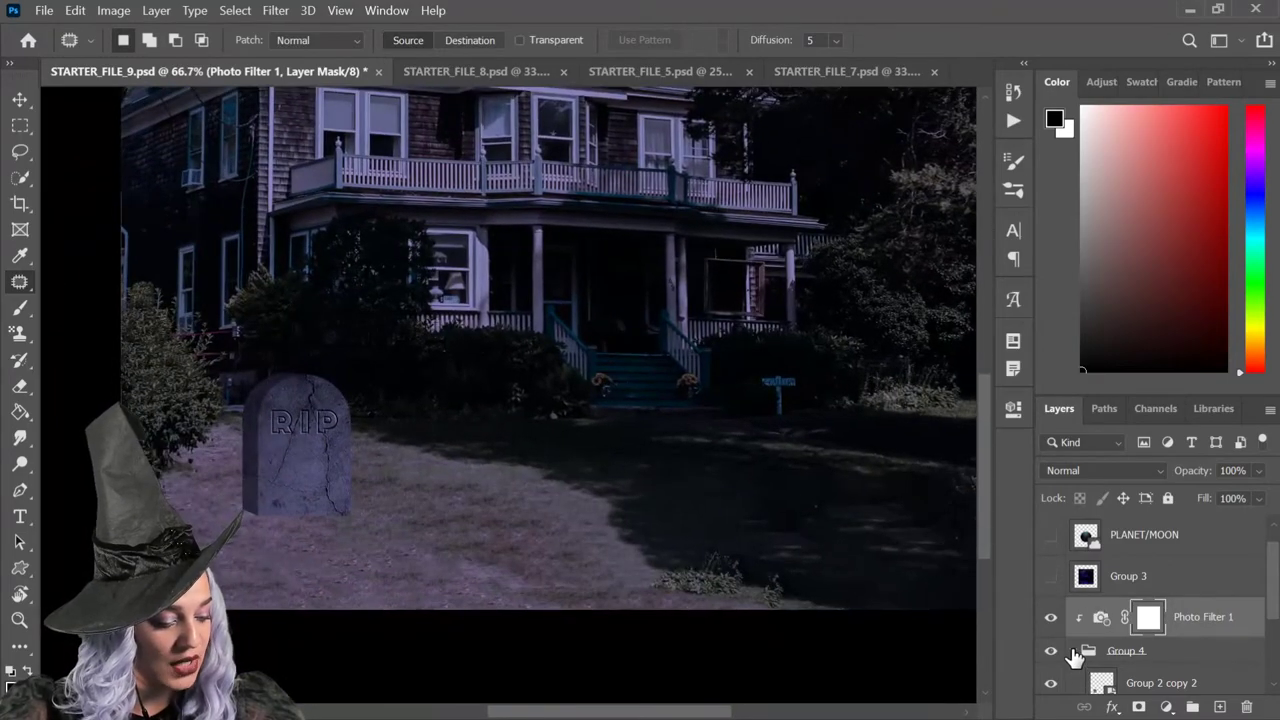
scroll(1160, 660, "down", 1)
left_click(1196, 630)
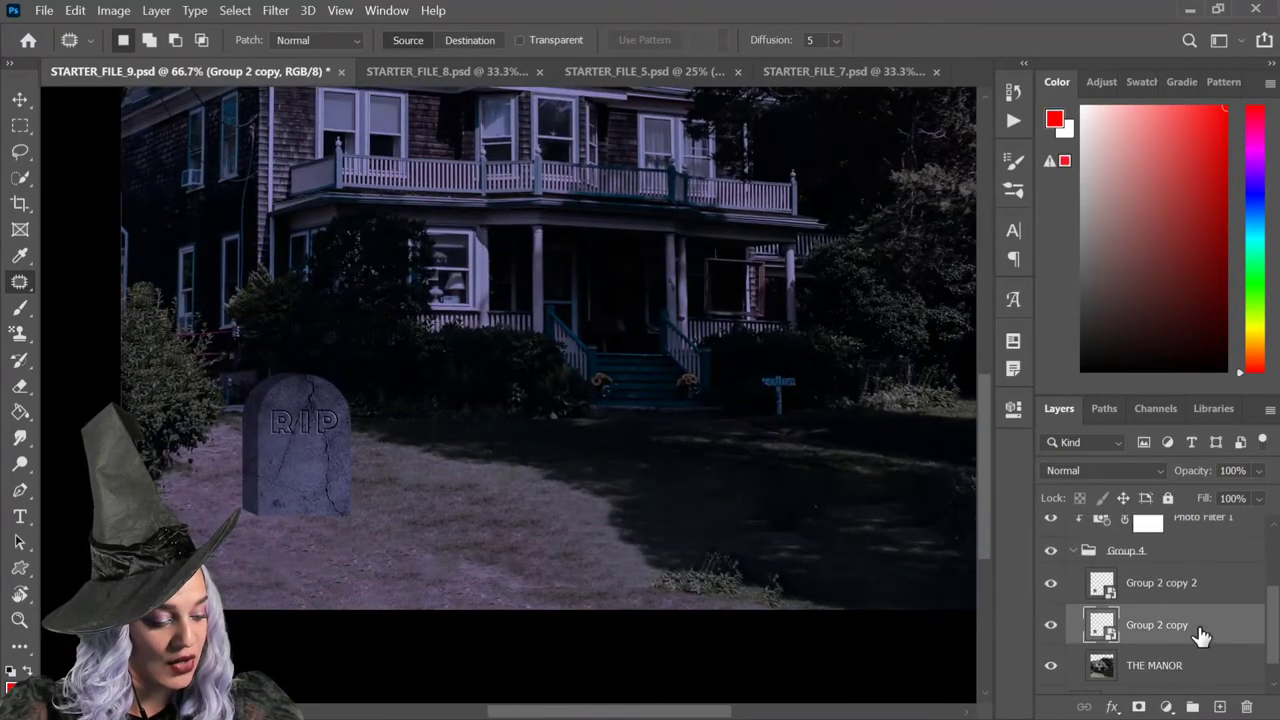
right_click(1189, 628)
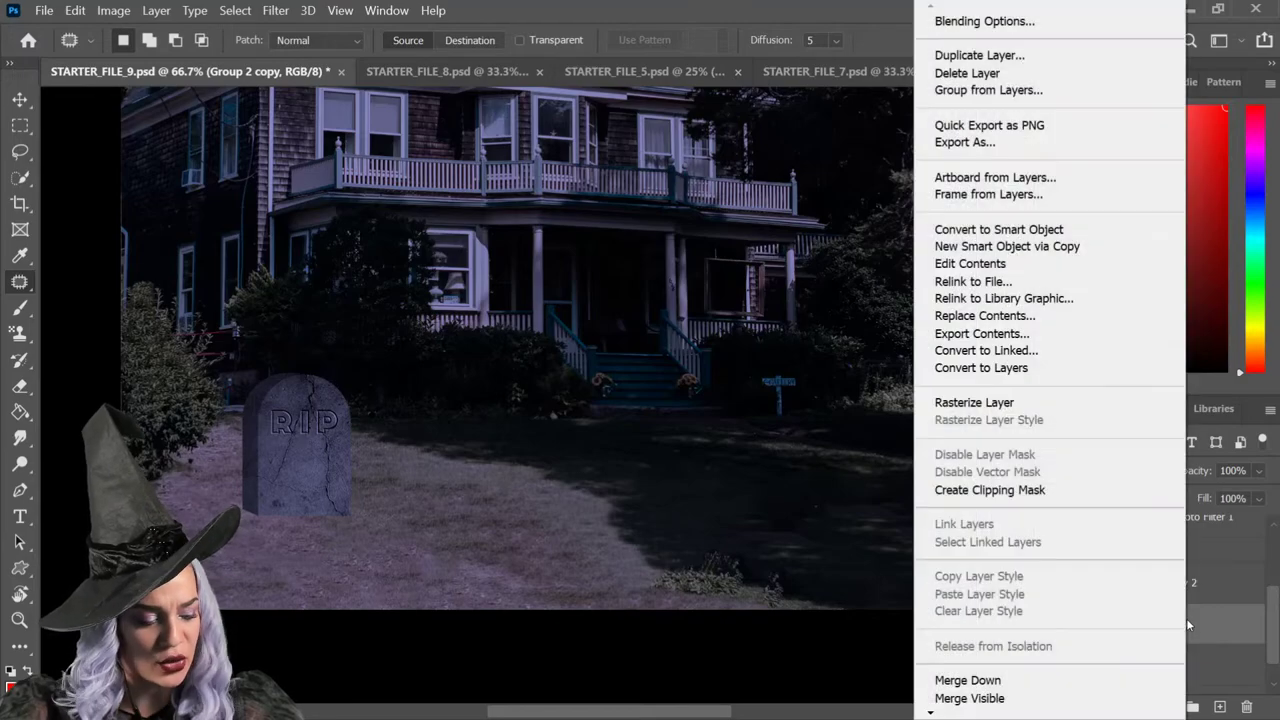
left_click(966, 402)
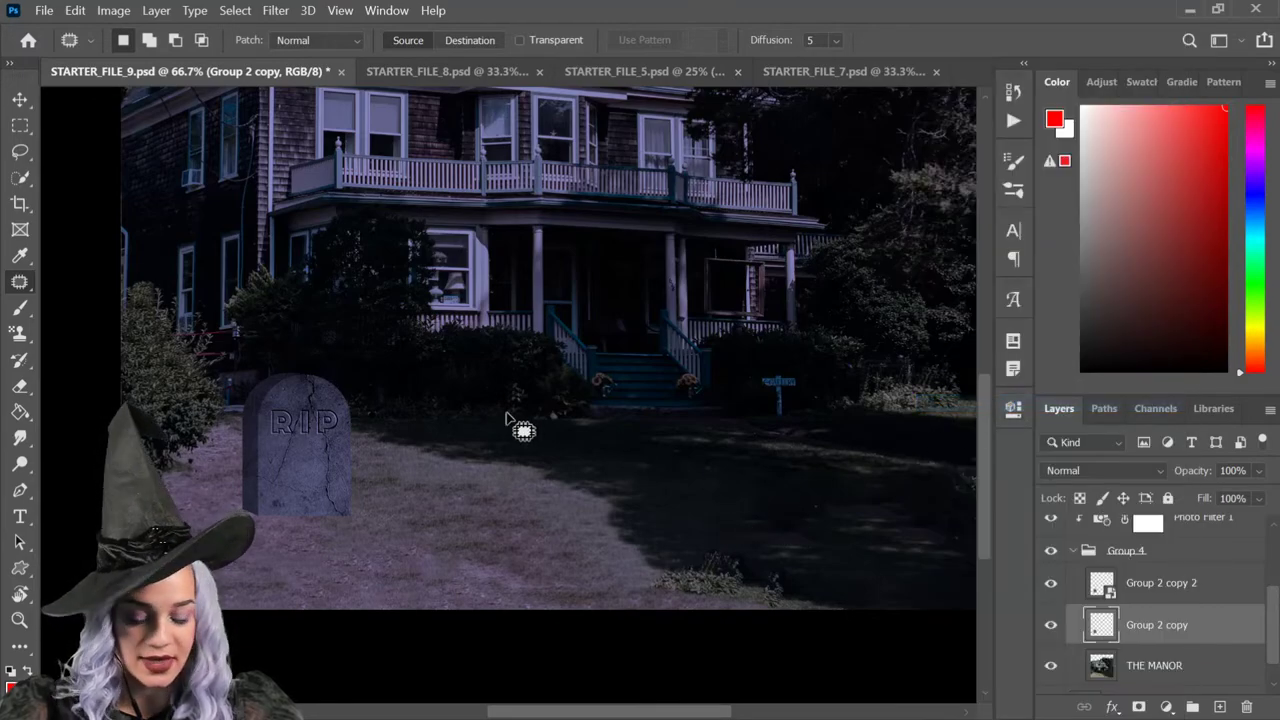
Step: Offset the rasterized Group 2 copy tombstone beside the original and turn it black with a Hue/Saturation lightness of -100
key("ctrl+t")
left_click_drag(294, 468, 416, 487)
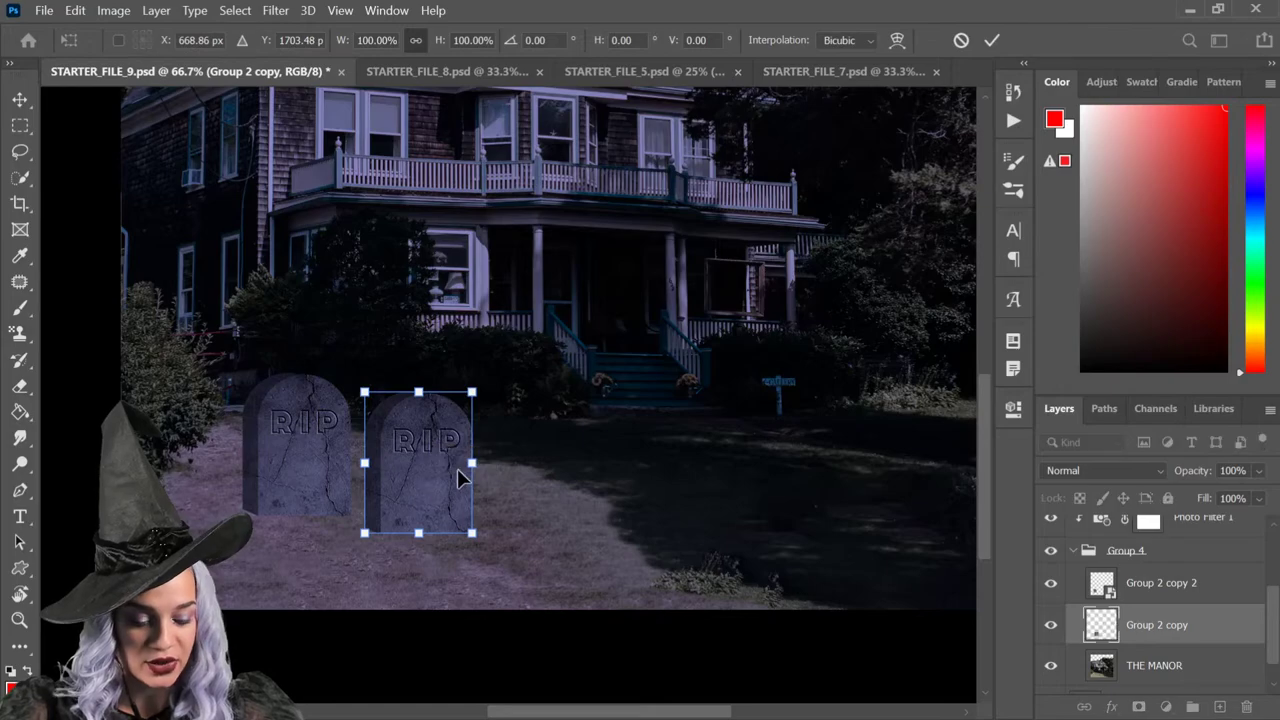
key("Return")
key("ctrl+u")
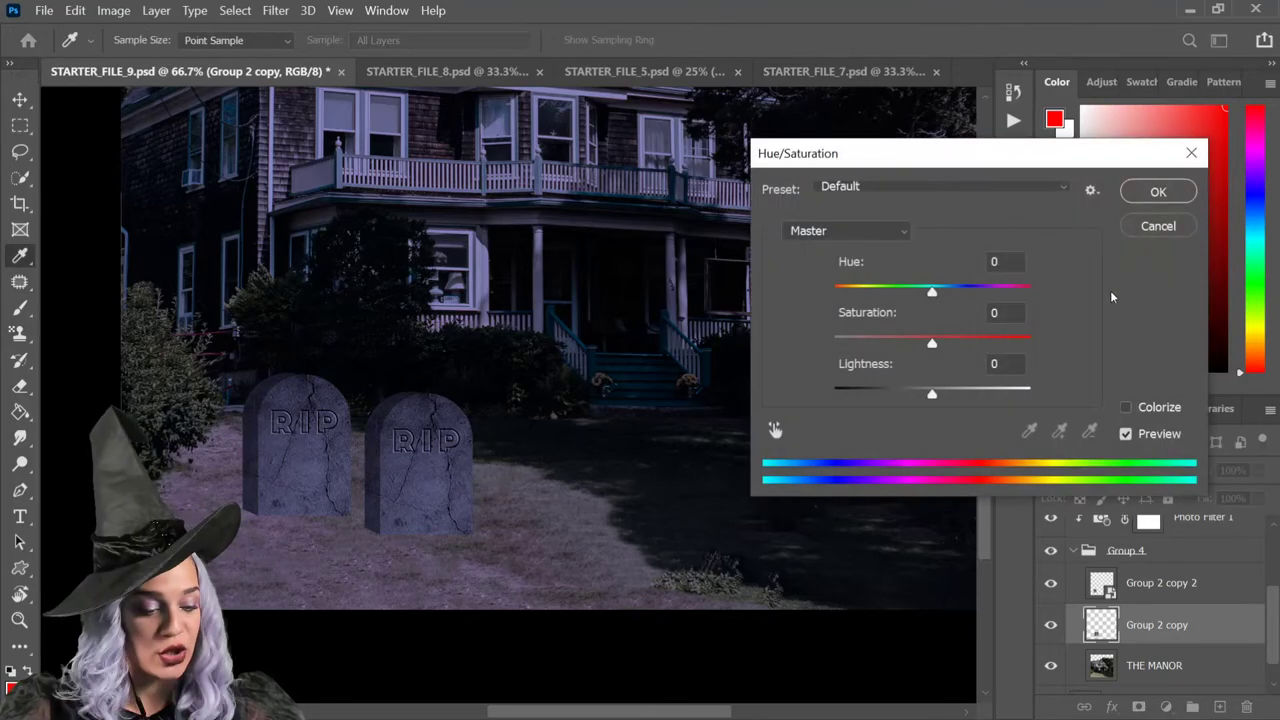
left_click_drag(931, 394, 645, 390)
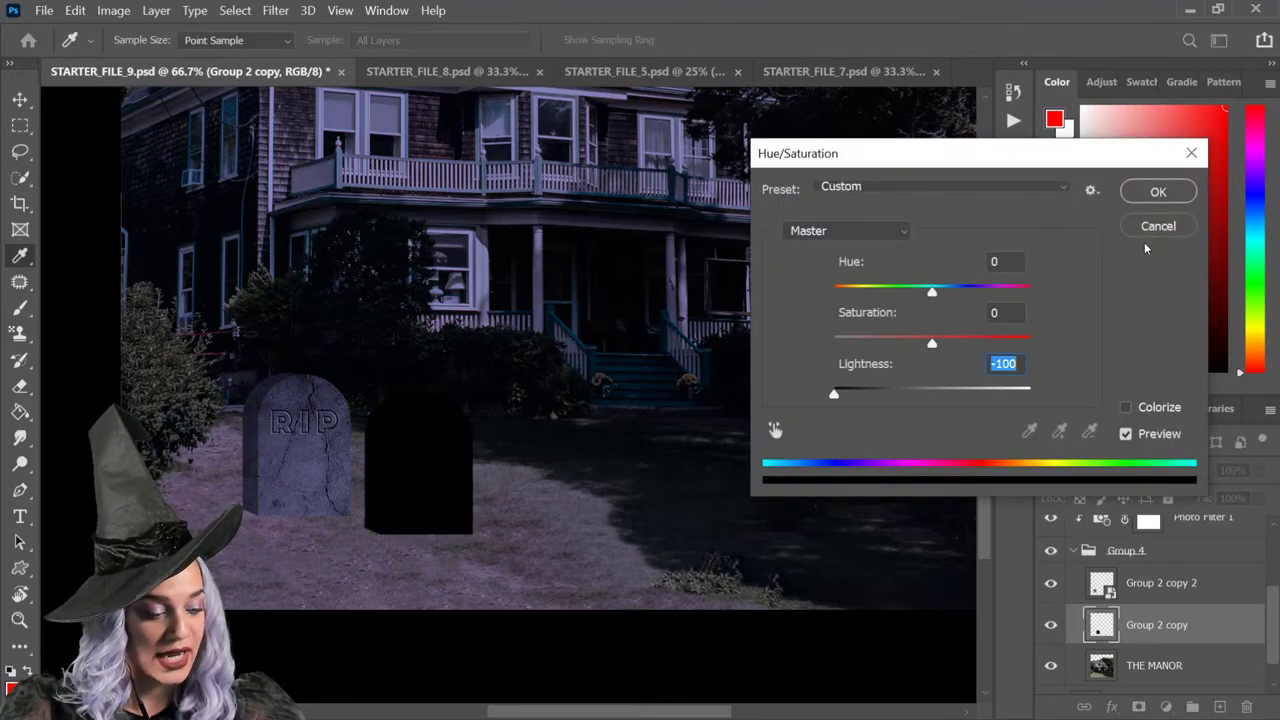
left_click(1162, 191)
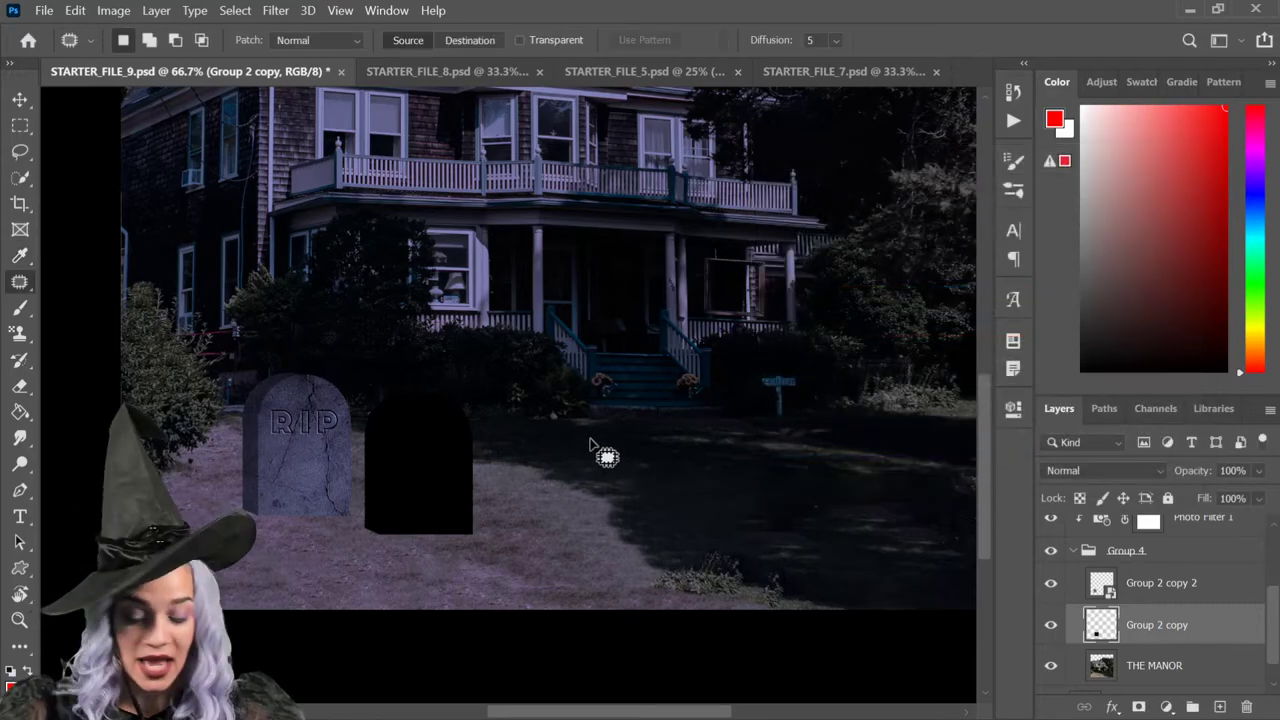
Step: Flip the black tombstone silhouette vertically with Free Transform and shift it slightly lower on the lawn
key("ctrl+t")
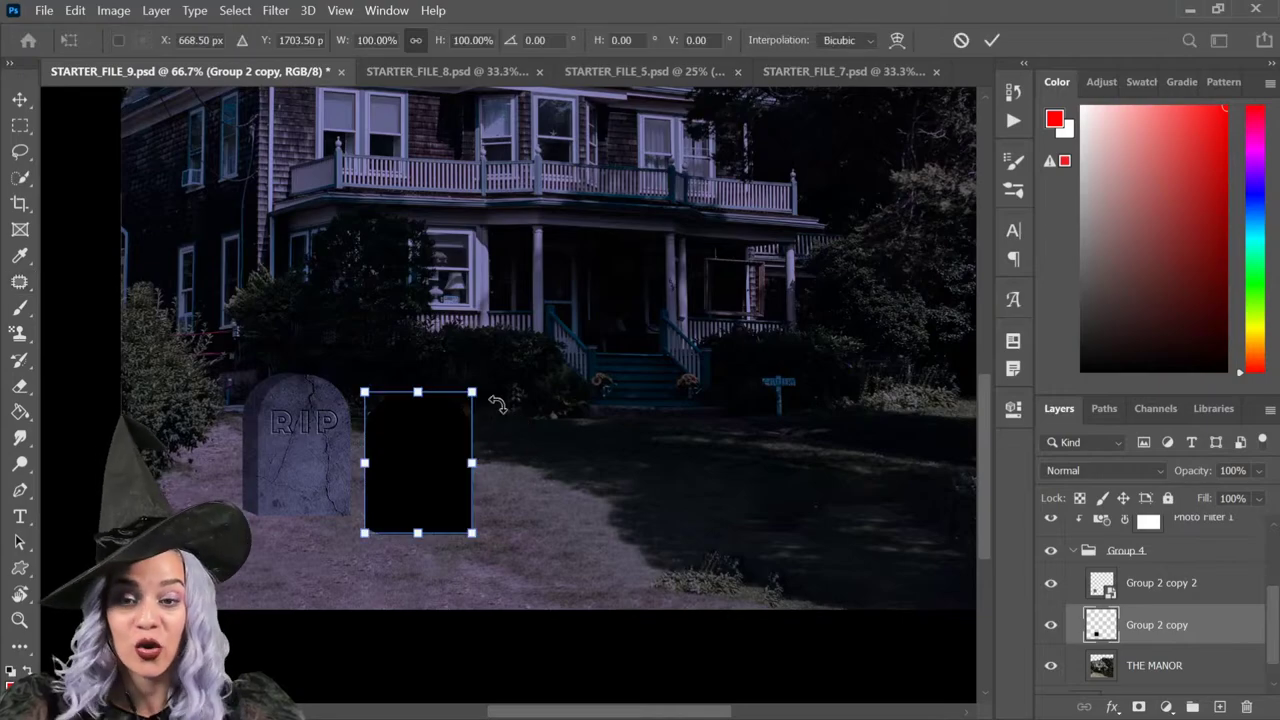
right_click(452, 446)
left_click(504, 436)
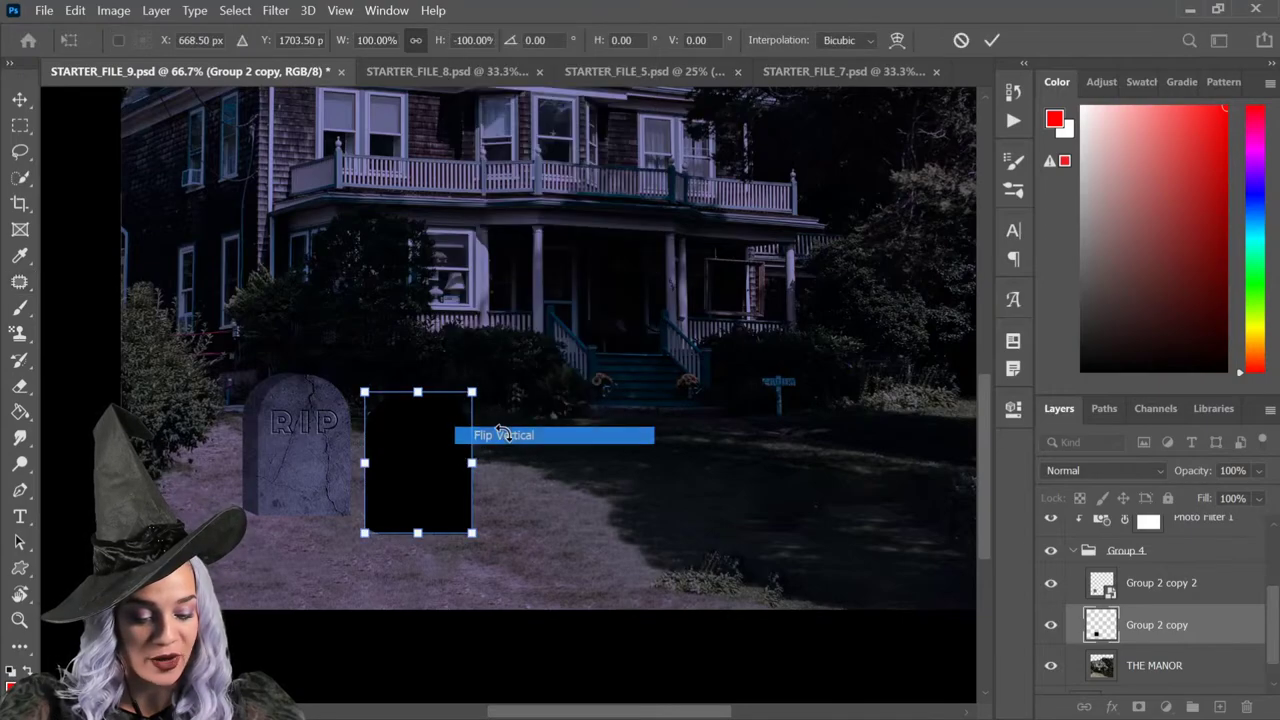
left_click_drag(463, 457, 466, 486)
Step: Skew the silhouette about -23.5° horizontally, squash its height to about 59% and align it with the tombstone's base as a cast shadow
right_click(424, 493)
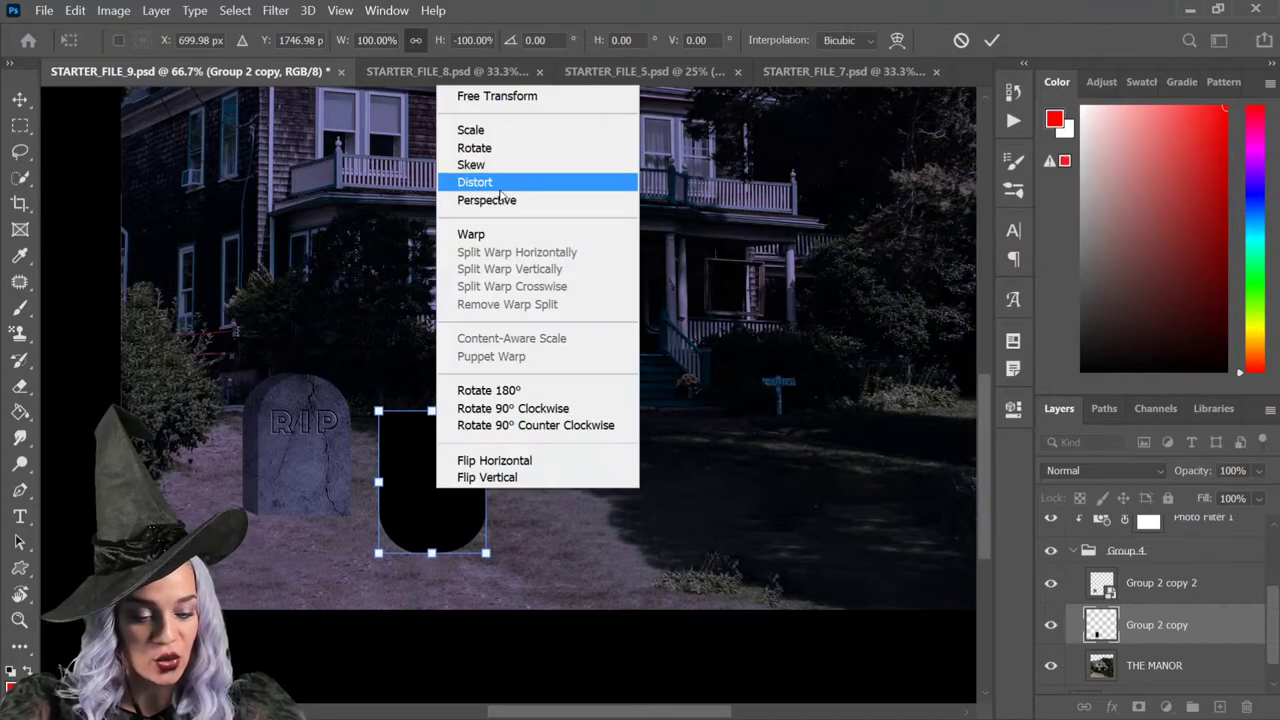
left_click(474, 165)
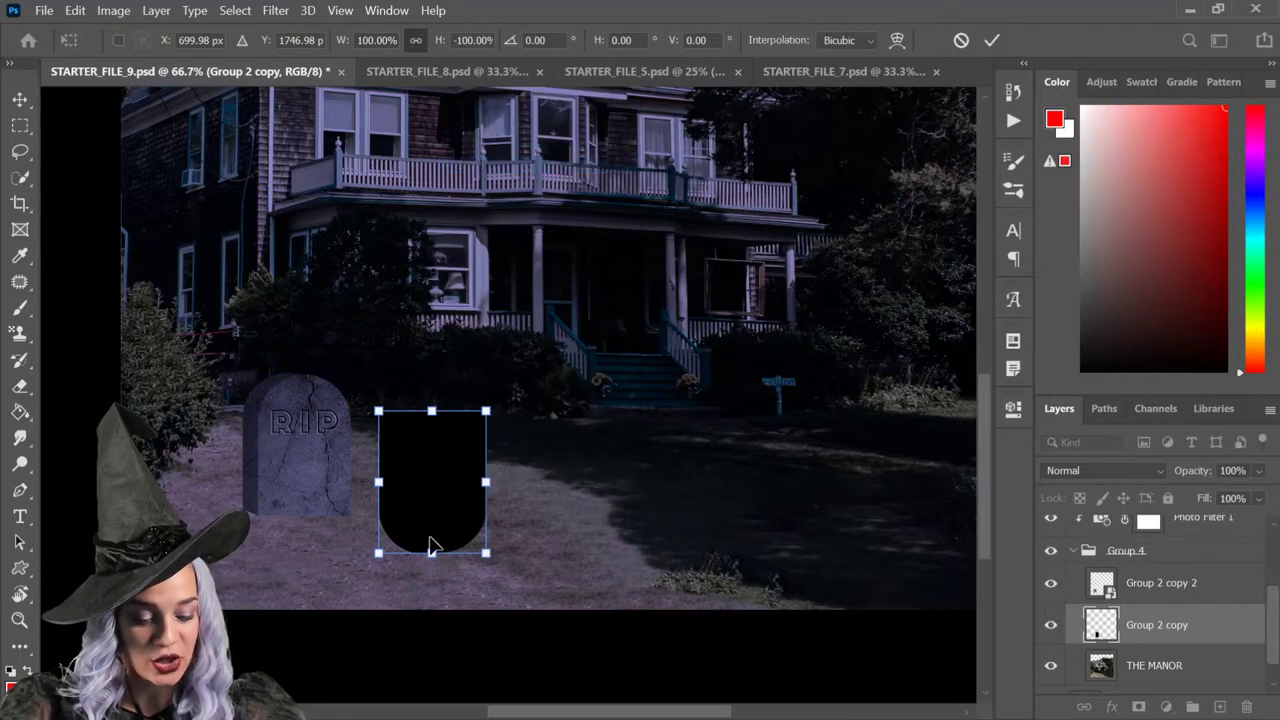
left_click_drag(431, 553, 372, 535)
left_click_drag(443, 451, 321, 532)
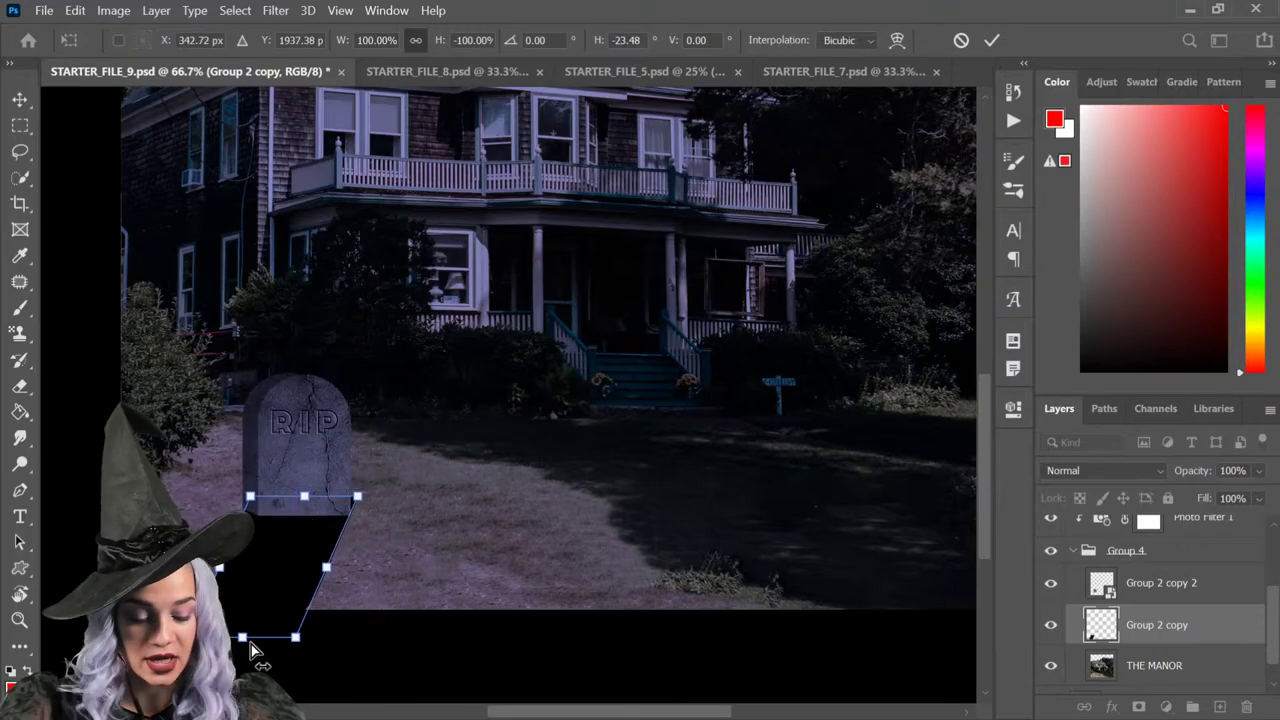
left_click_drag(244, 636, 288, 564)
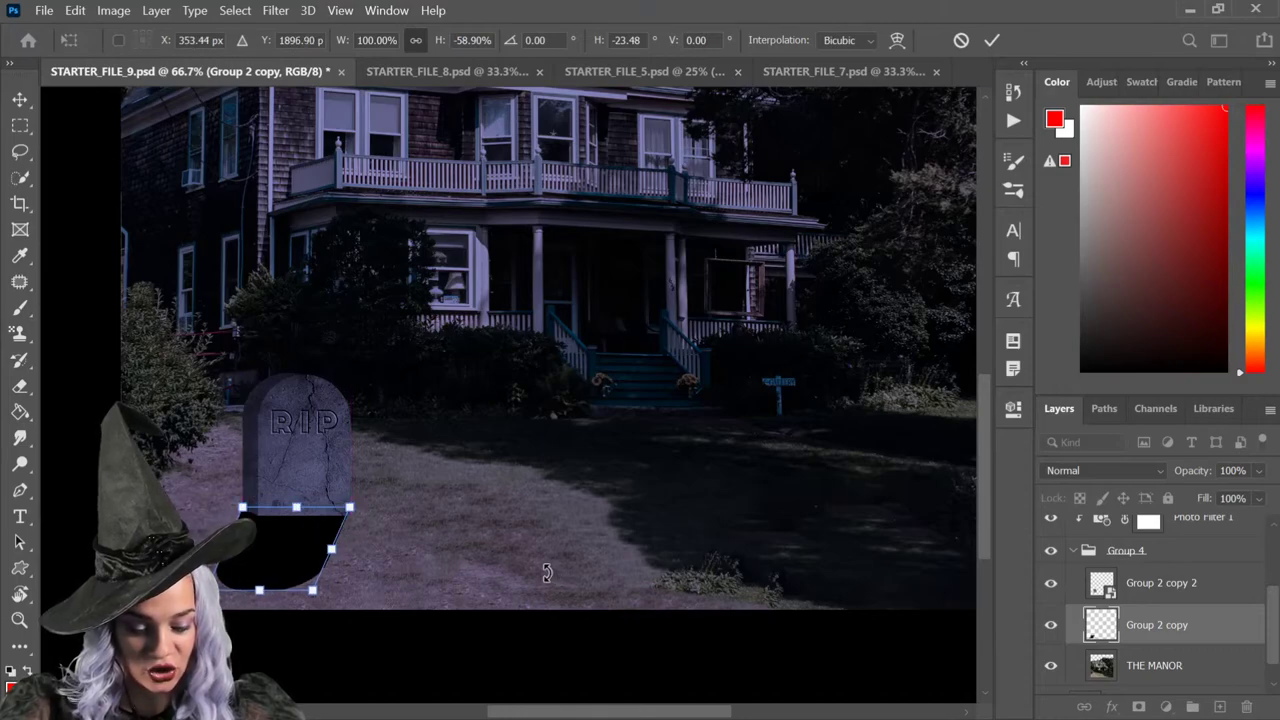
key("Return")
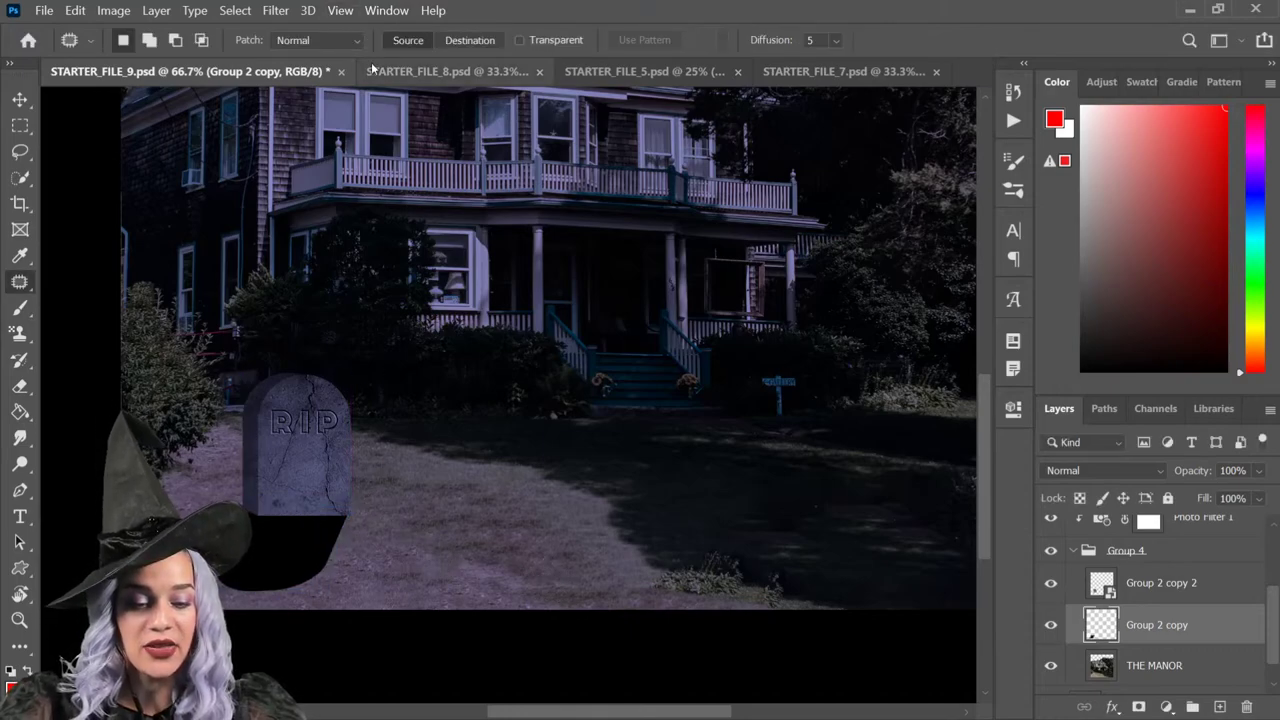
Step: Soften the tombstone shadow with a Gaussian Blur of 22.2 pixels and lower its opacity to 62%
left_click(277, 12)
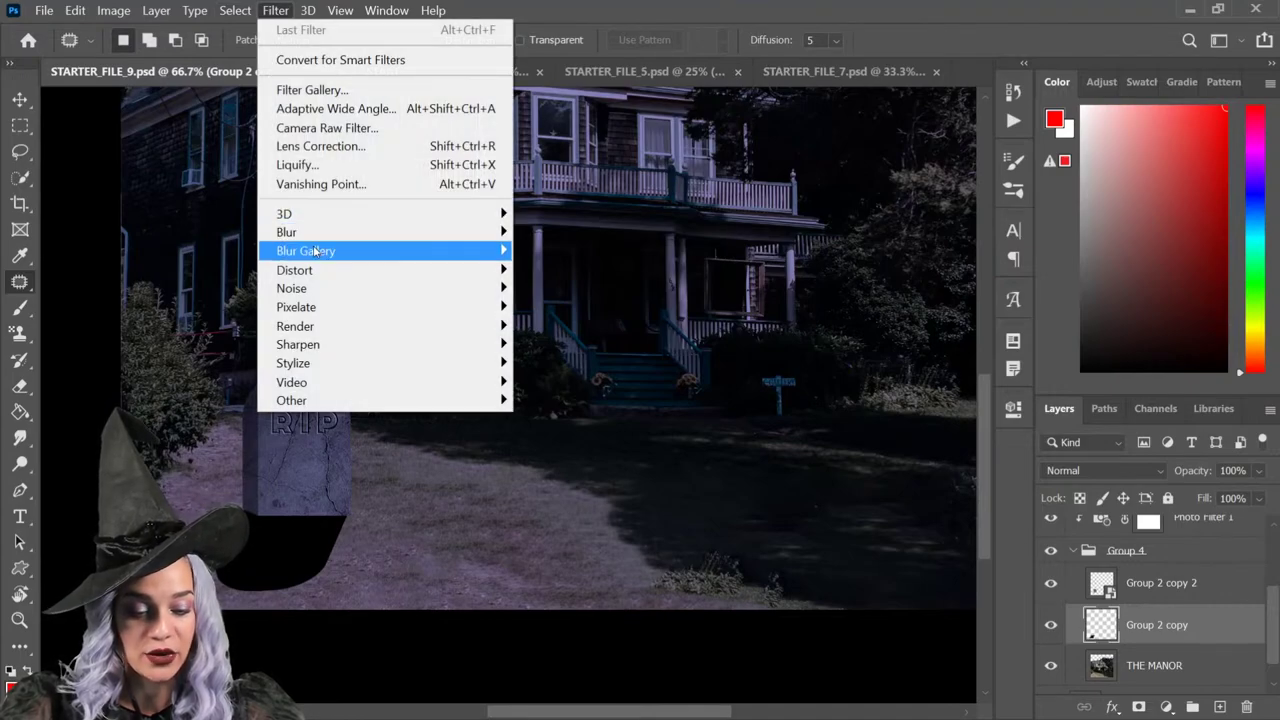
mouse_move(315, 233)
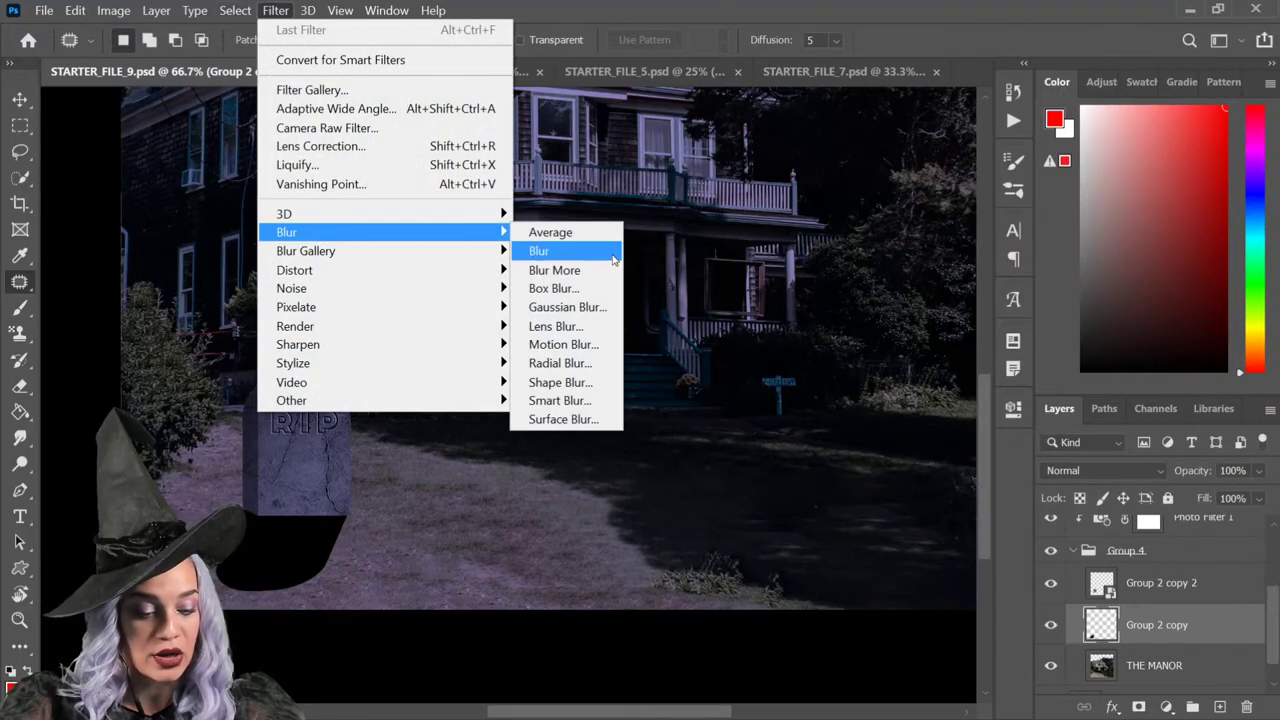
left_click(571, 305)
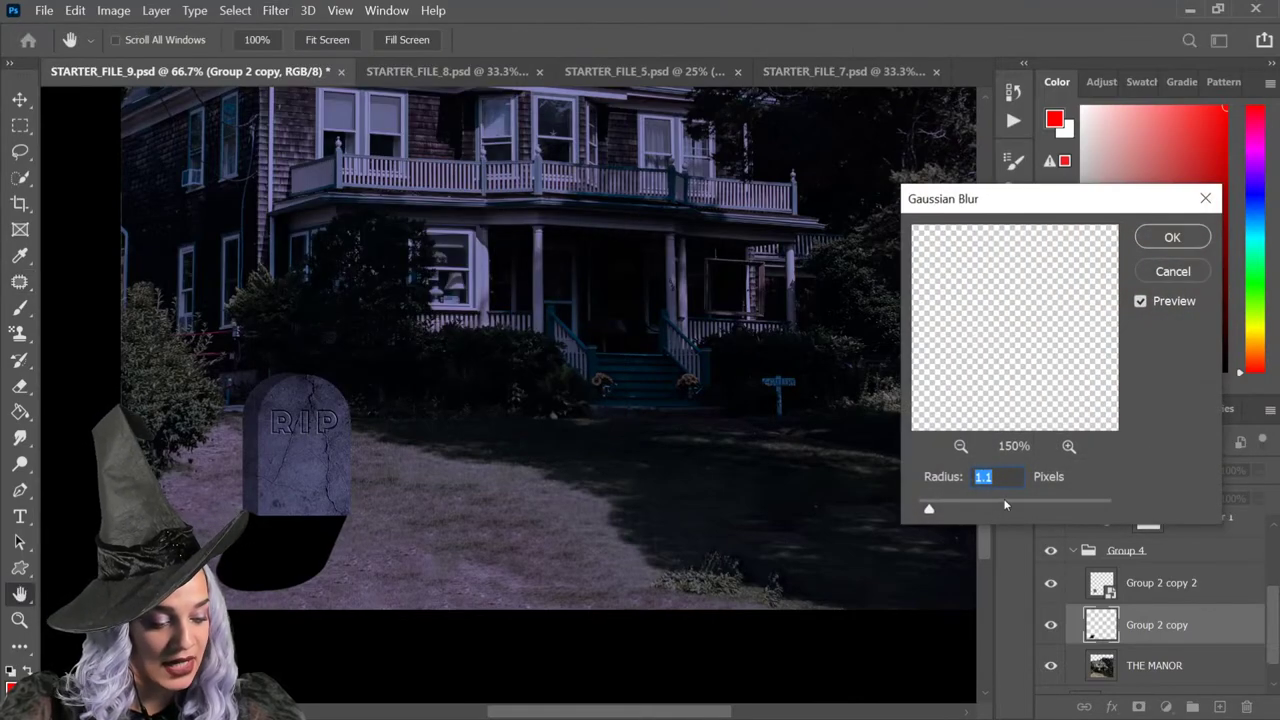
left_click(1004, 501)
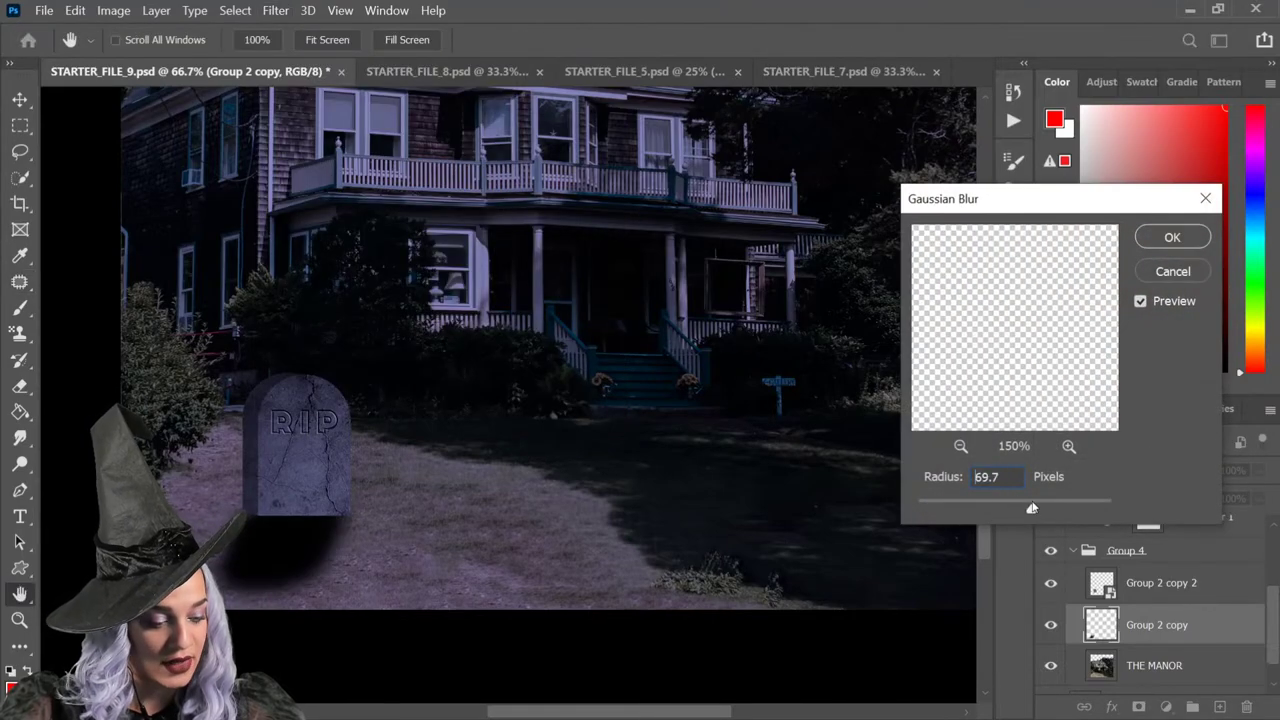
left_click(1033, 507)
left_click(992, 505)
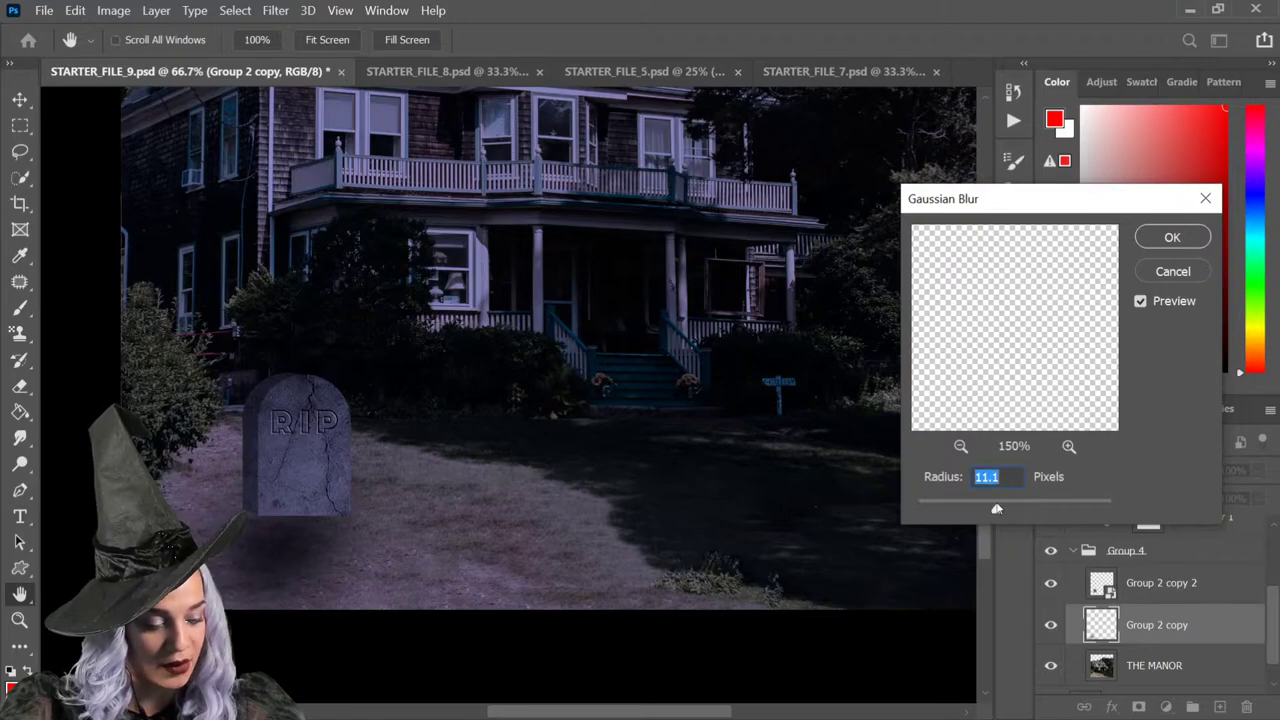
left_click_drag(998, 508, 1005, 509)
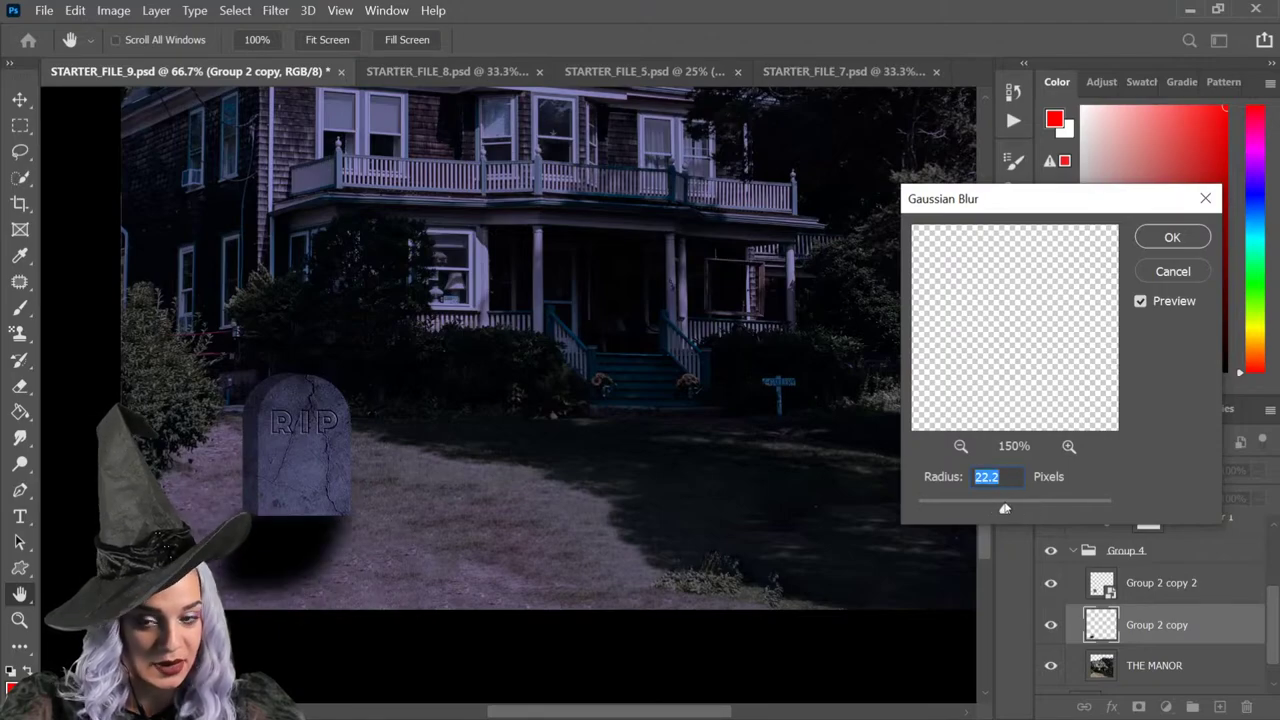
left_click(1165, 239)
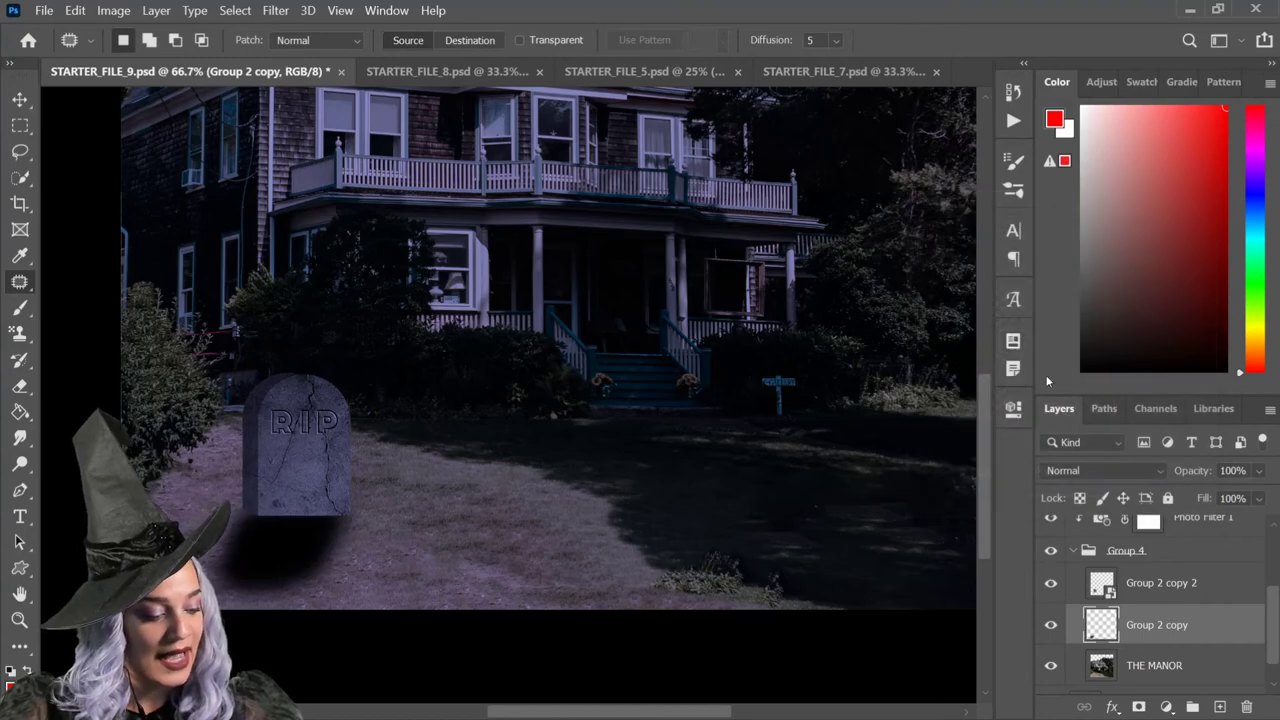
left_click_drag(1259, 472, 1232, 496)
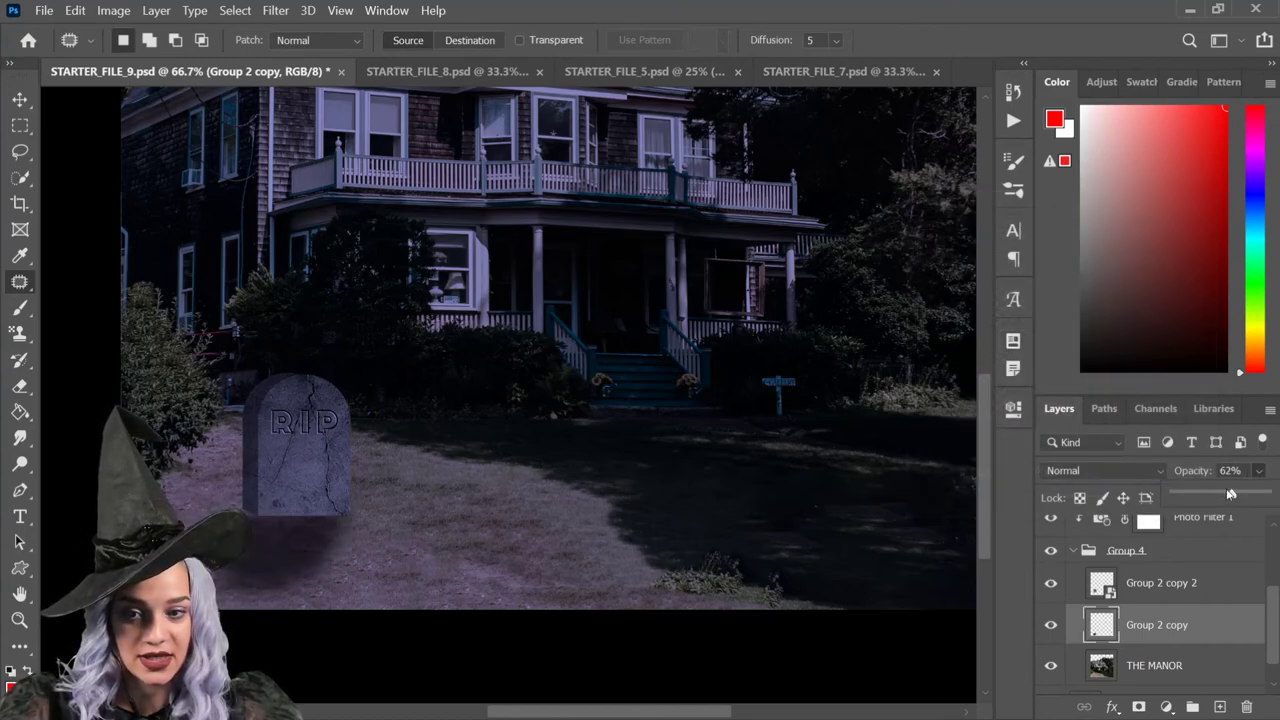
Step: Group the shadow with the Group 2 copy 2 tombstone layer and name the group "tombstone"
left_click(1205, 587, "shift")
key("ctrl+g")
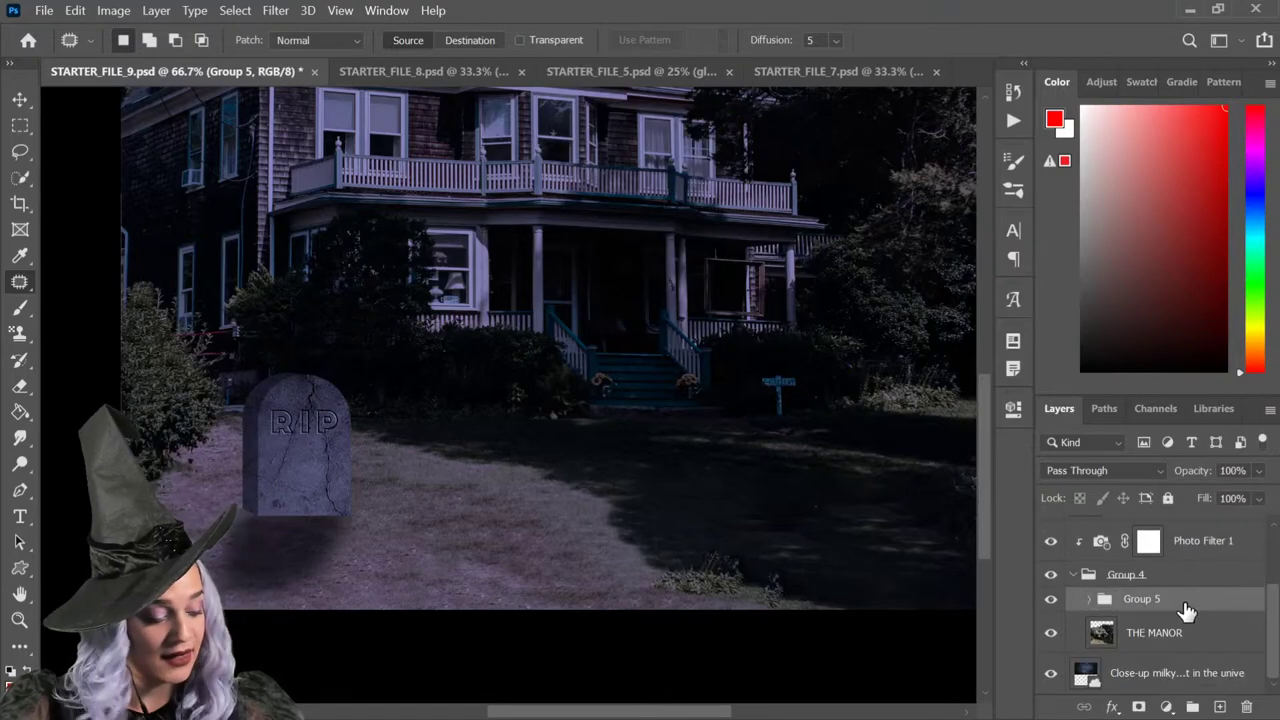
double_click(1140, 598)
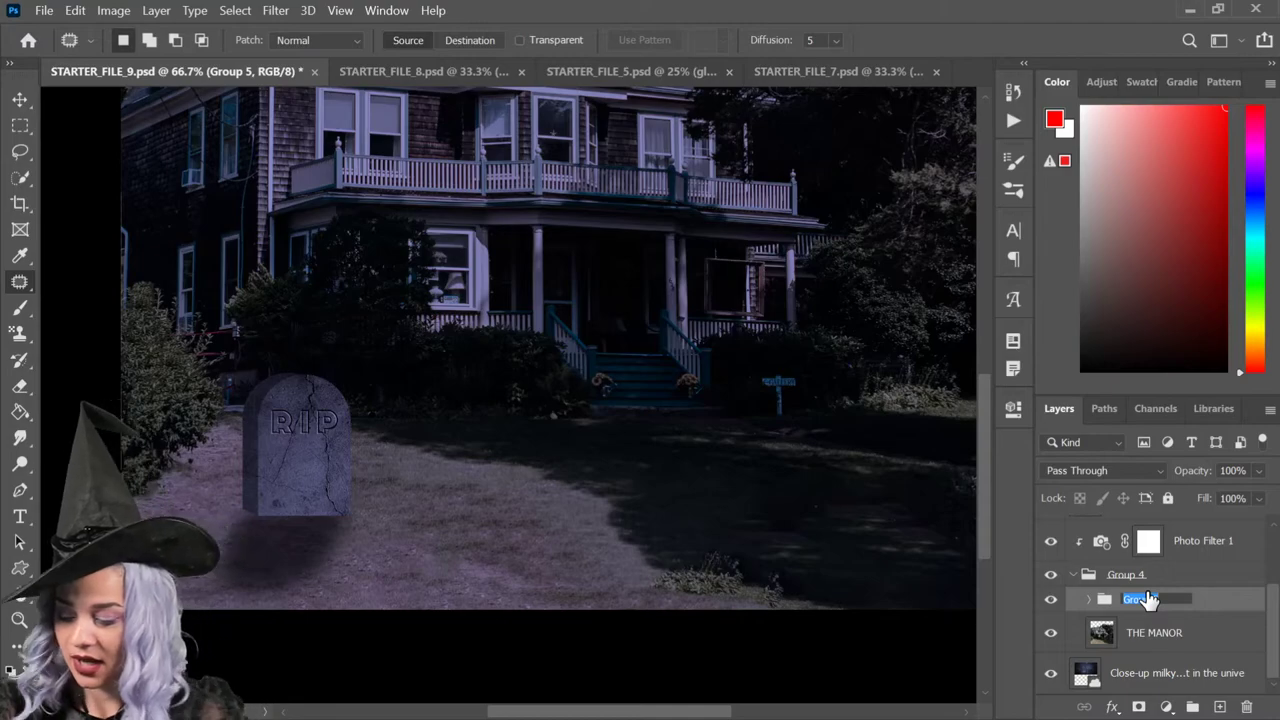
type("tombstone")
key("Return")
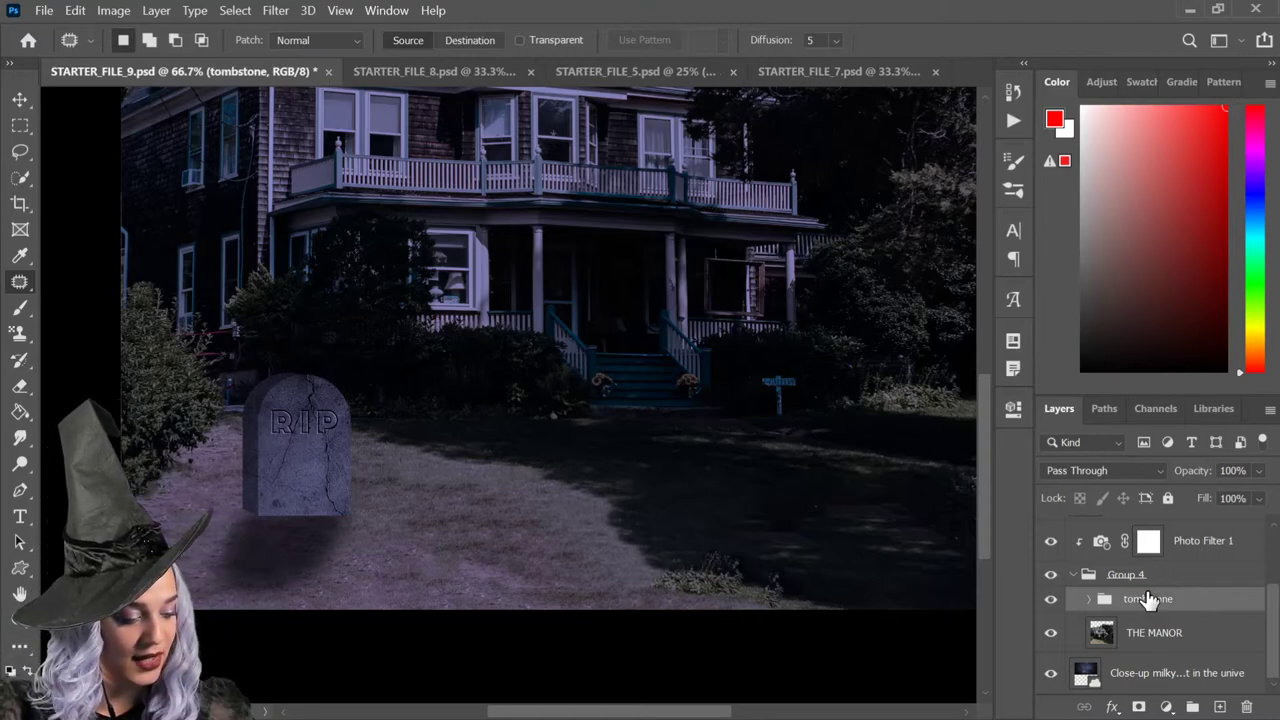
Step: Duplicate the tombstone group, enlarge the copy to about 122% and place it near the middle of the lawn's front edge
key("ctrl+j")
key("ctrl+t")
left_click_drag(329, 560, 524, 588)
left_click_drag(566, 398, 606, 345)
left_click_drag(586, 437, 585, 503)
key("ctrl+minus")
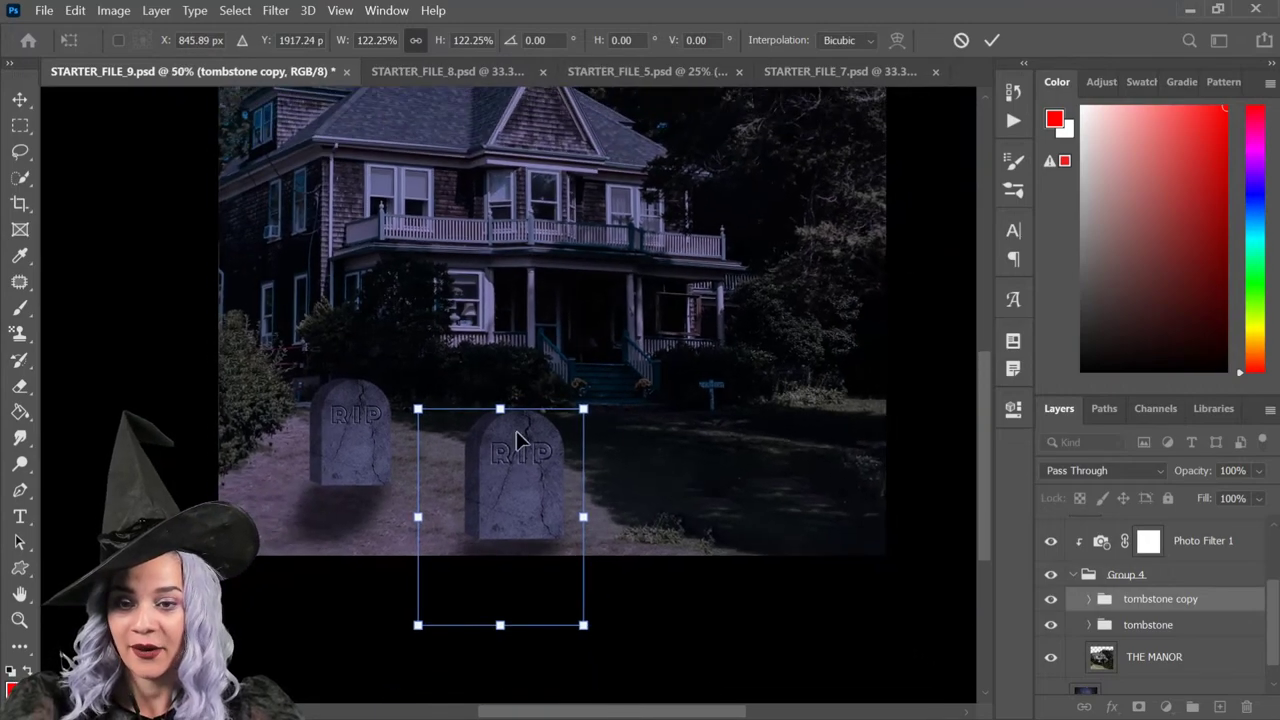
key("Return")
key("j")
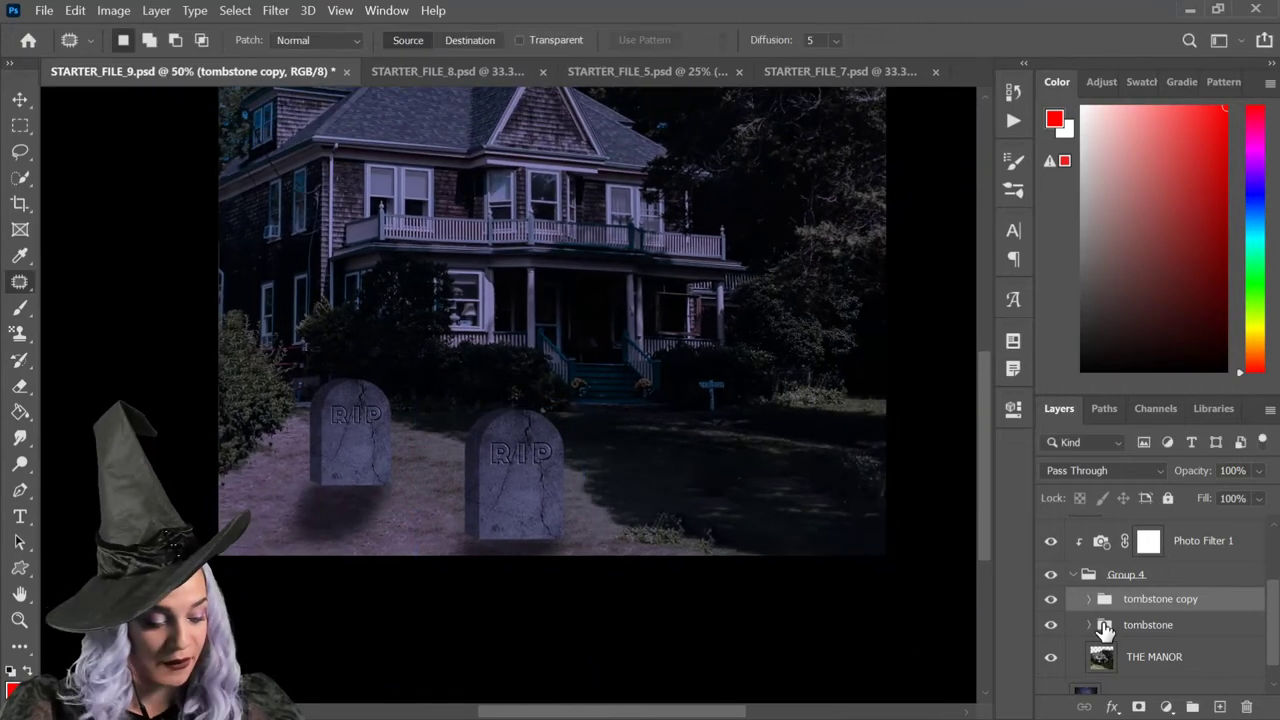
Step: Shrink the original tombstone group to about 81% and move it farther back toward the house
left_click(1180, 622)
key("ctrl+t")
left_click_drag(407, 375, 393, 386)
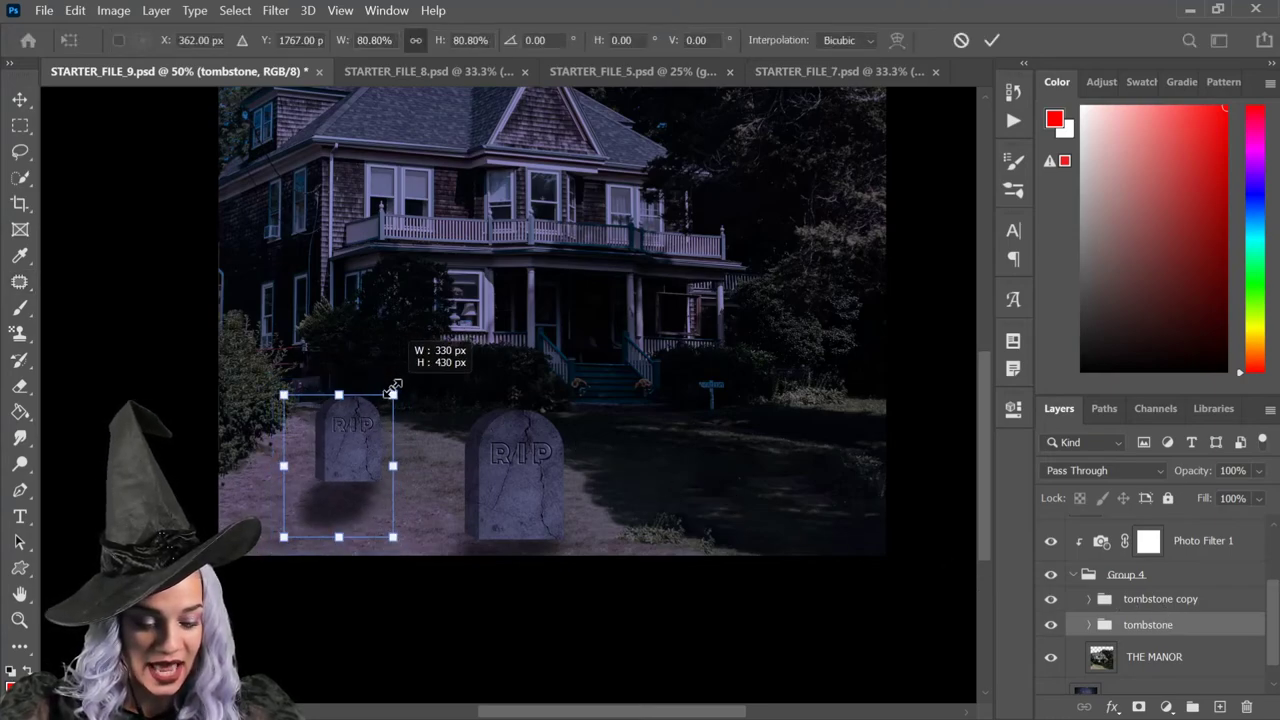
left_click_drag(374, 434, 372, 407)
key("Return")
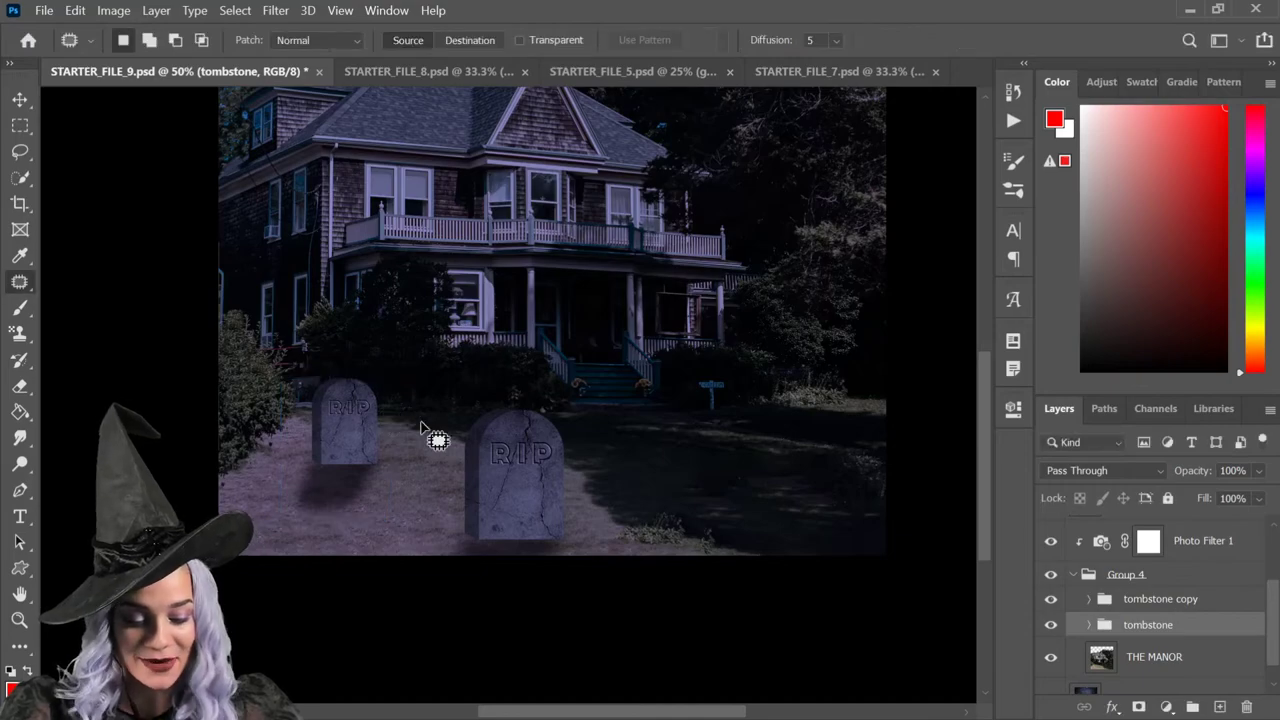
Step: Duplicate the smaller tombstone group, enlarge the copy and place it in the lawn's front left corner, partly cropped by the canvas edge
key("ctrl+j")
key("ctrl+t")
left_click_drag(356, 455, 300, 543)
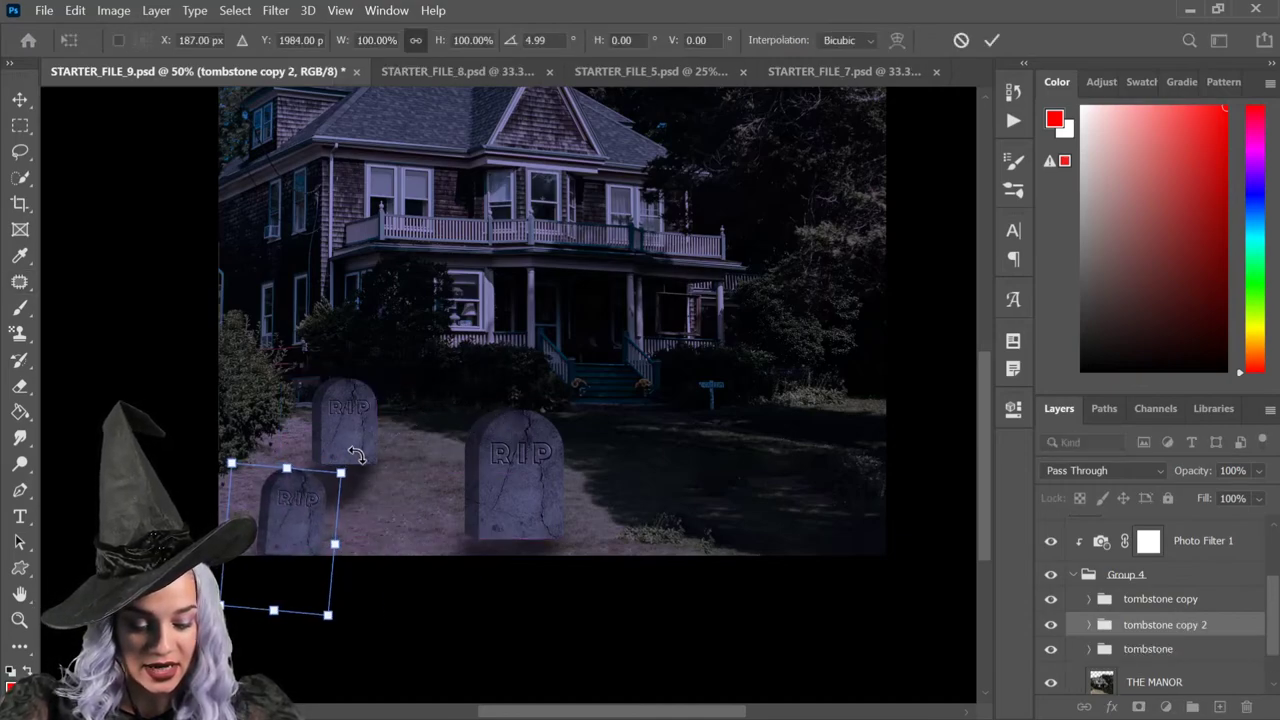
left_click_drag(336, 466, 358, 537)
left_click_drag(364, 442, 352, 485)
key("Return")
key("j")
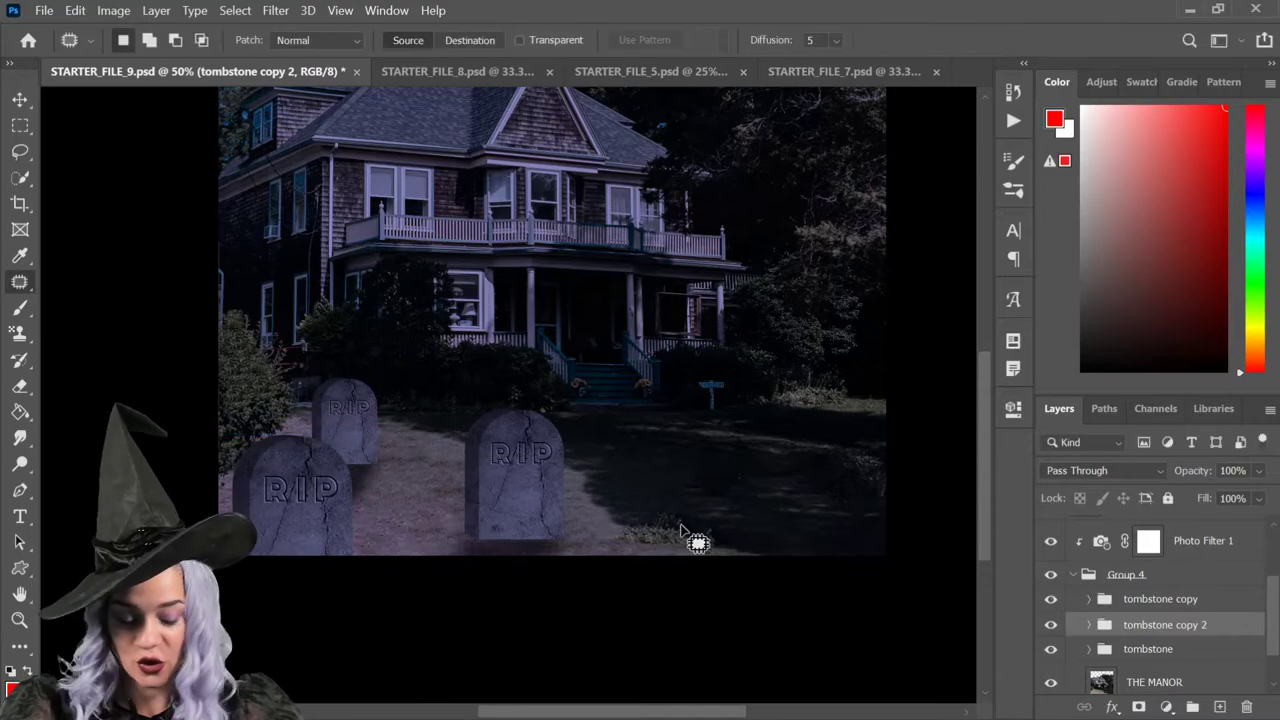
Step: Move the PLANET/MOON layer below Group 4, just above the milky way sky layer, and make it visible
key("ctrl+plus")
left_click_drag(600, 390, 443, 537)
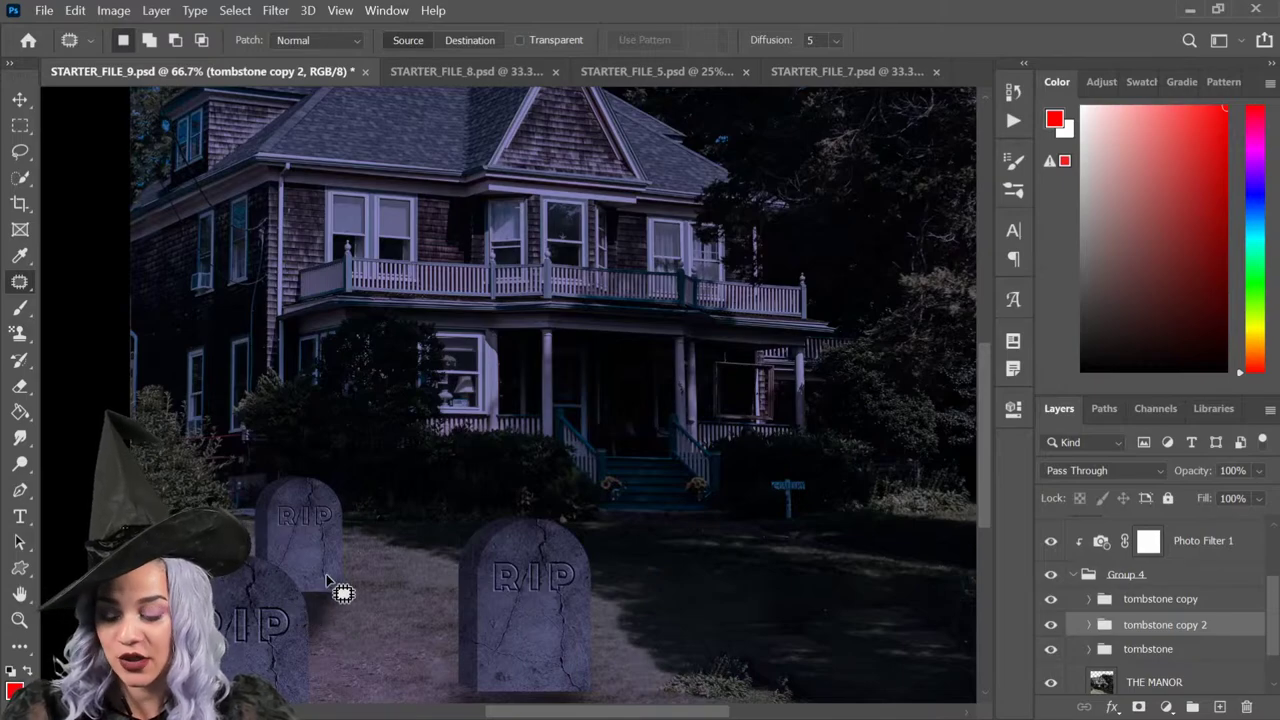
key("ctrl+minus")
key("ctrl+minus")
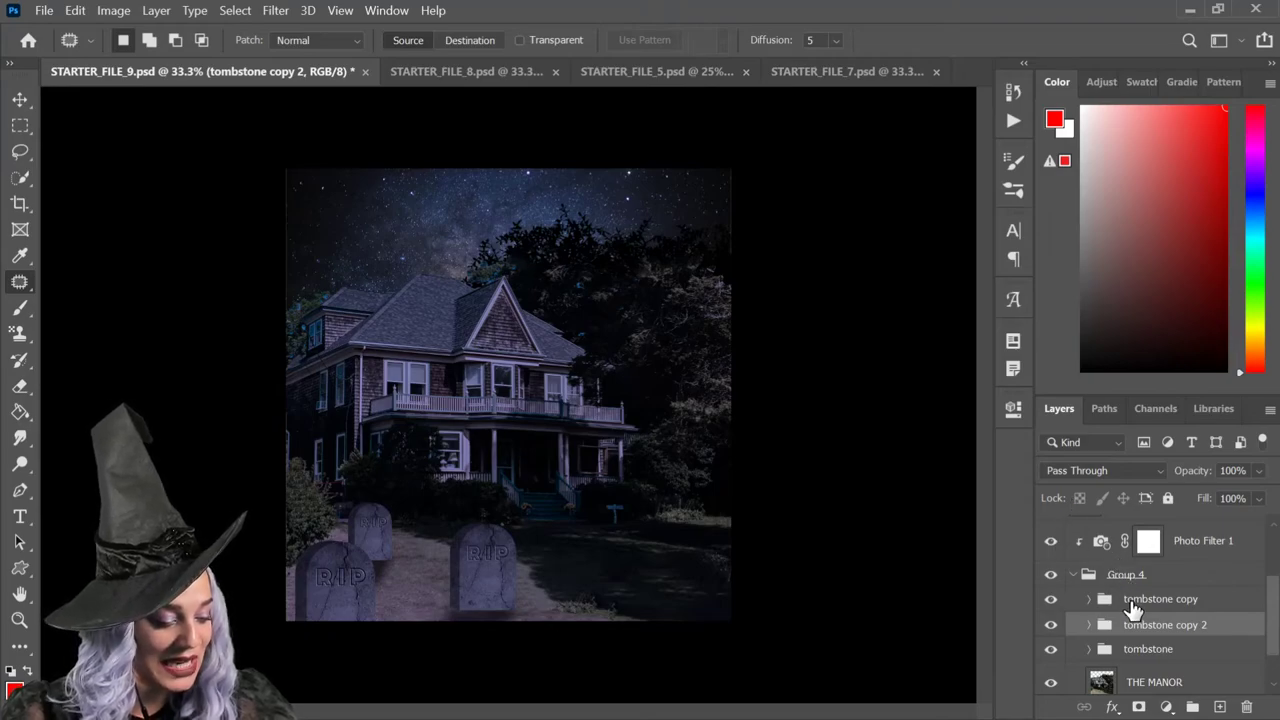
scroll(1135, 605, "up", 3)
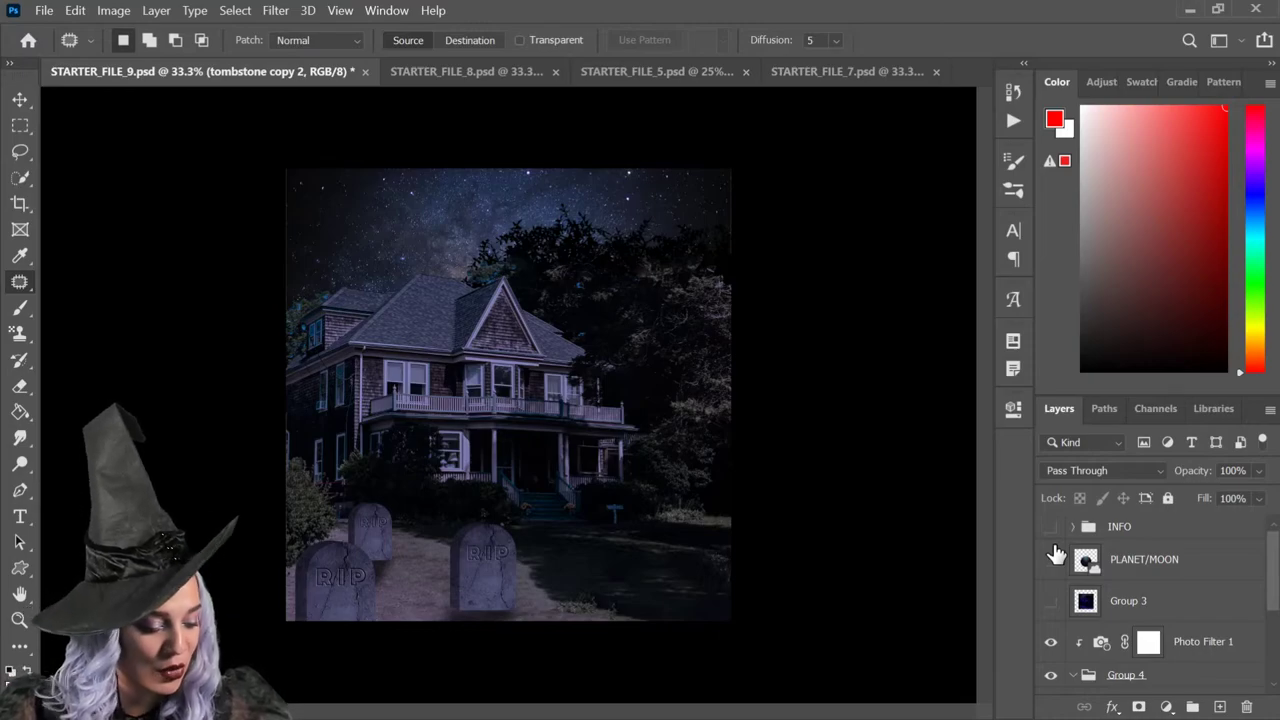
left_click_drag(1170, 575, 1145, 652)
left_click(1050, 636)
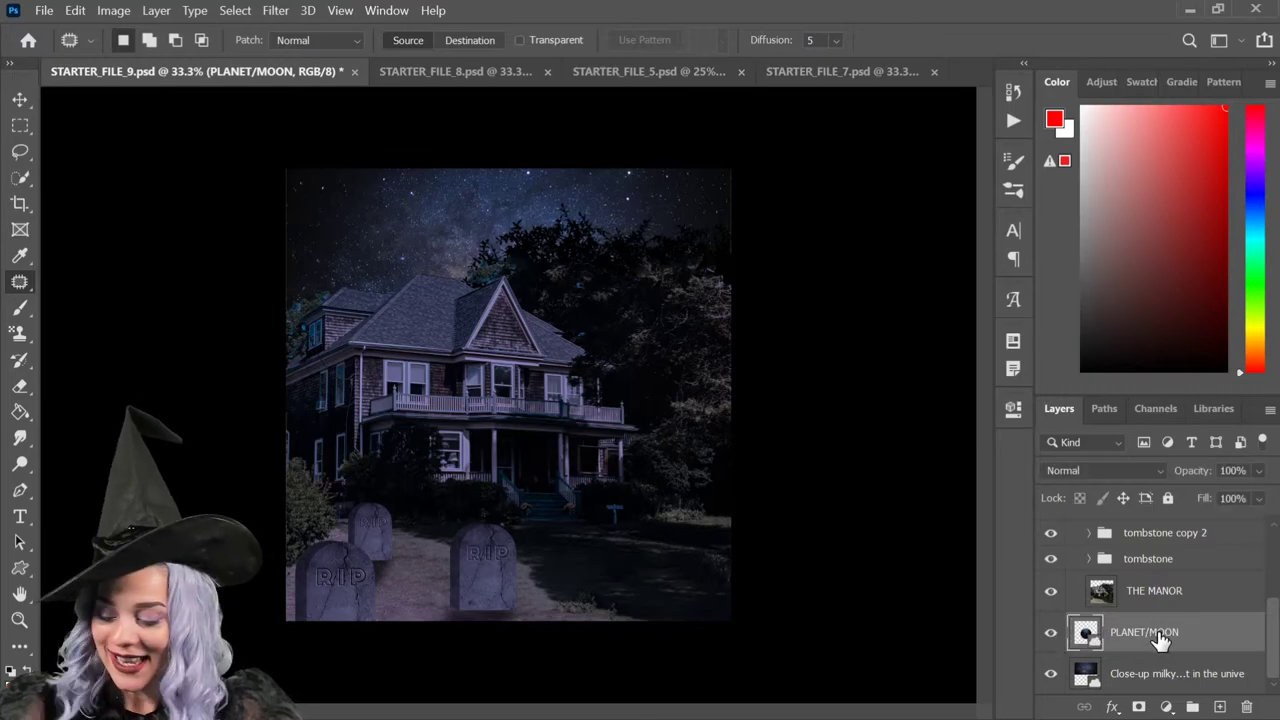
Step: Scale the planet down to about 14.3% and position it in the sky behind the left part of the manor's roof
key("ctrl+t")
left_click_drag(506, 433, 431, 354)
left_click_drag(515, 183, 410, 290)
left_click_drag(380, 355, 419, 277)
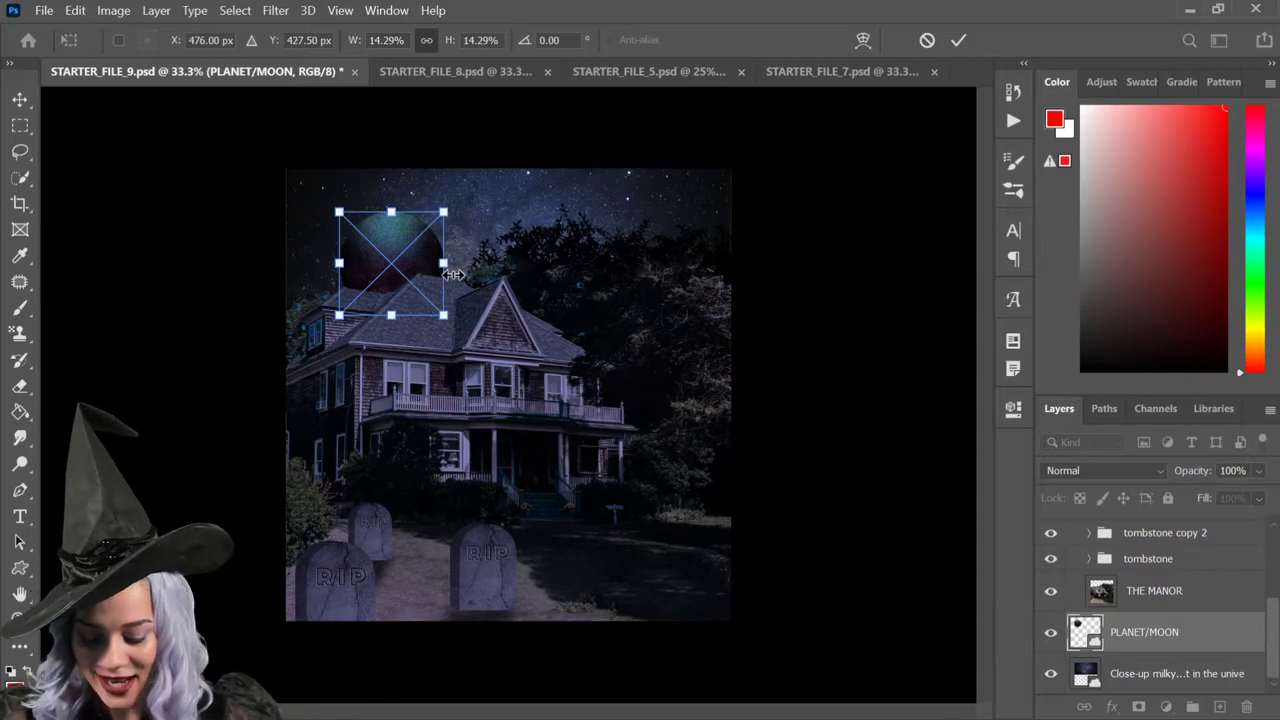
key("Return")
key("j")
Step: Invert the colours of the PLANET/MOON smart object
scroll(580, 350, "up", 1)
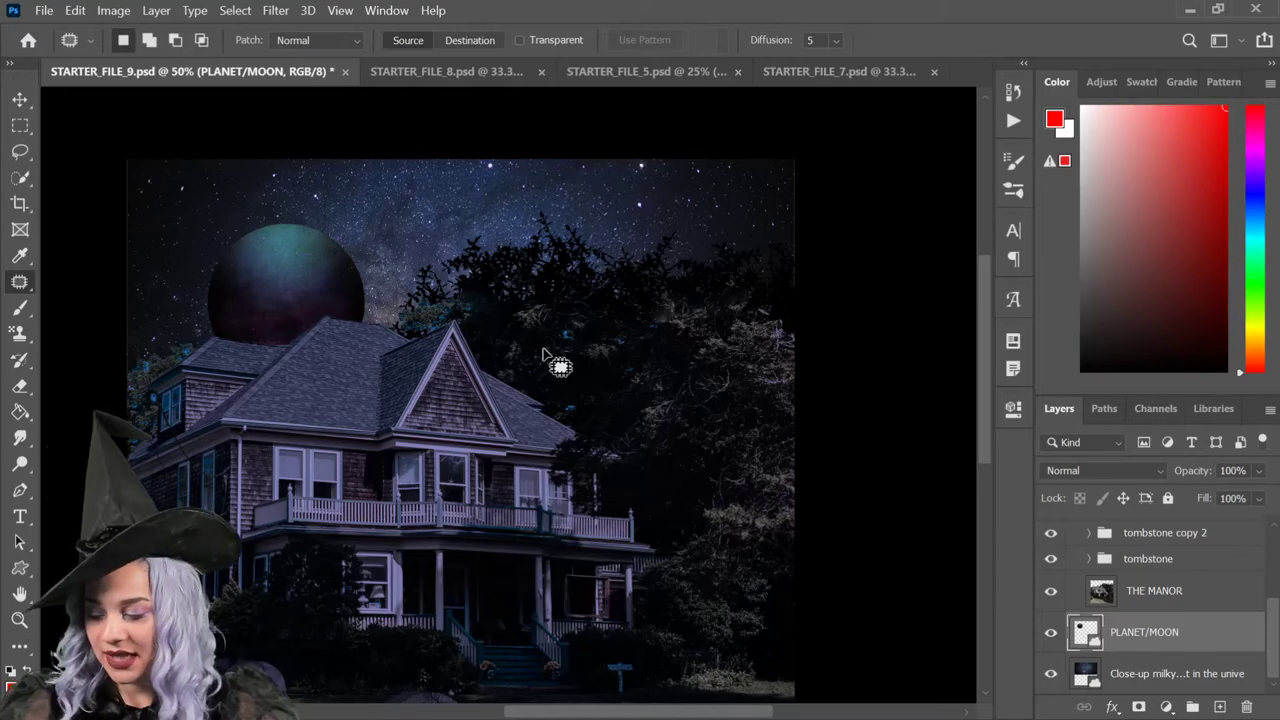
key("ctrl+alt+f")
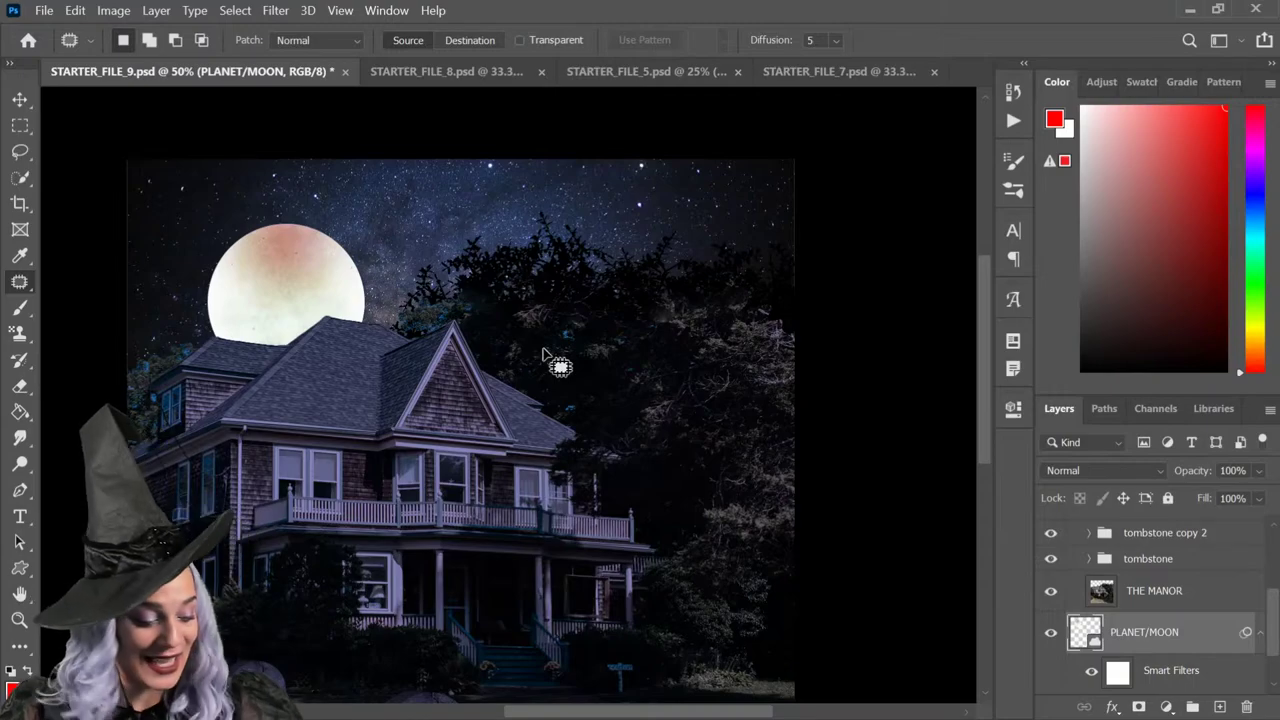
Step: Add a Color Dodge Outer Glow to the PLANET/MOON layer, using a pale beige (dcd5cd) sampled from the moon's surface
double_click(1215, 652)
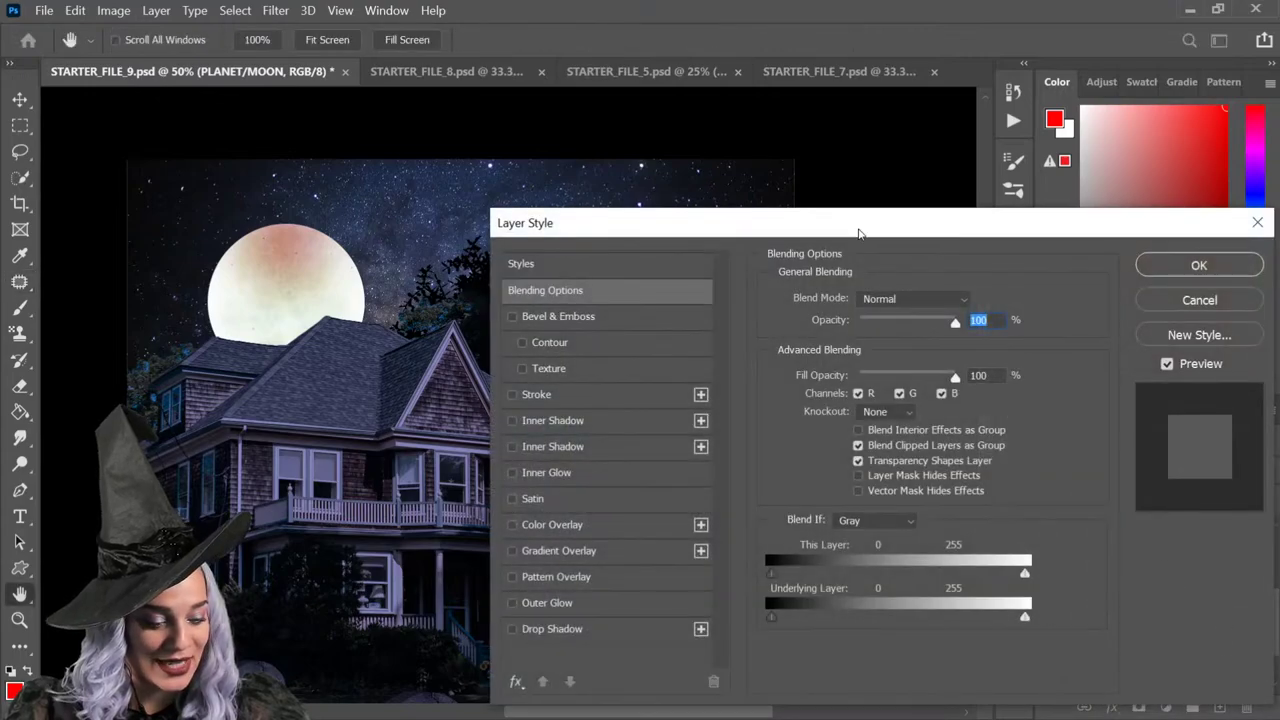
left_click_drag(858, 234, 862, 108)
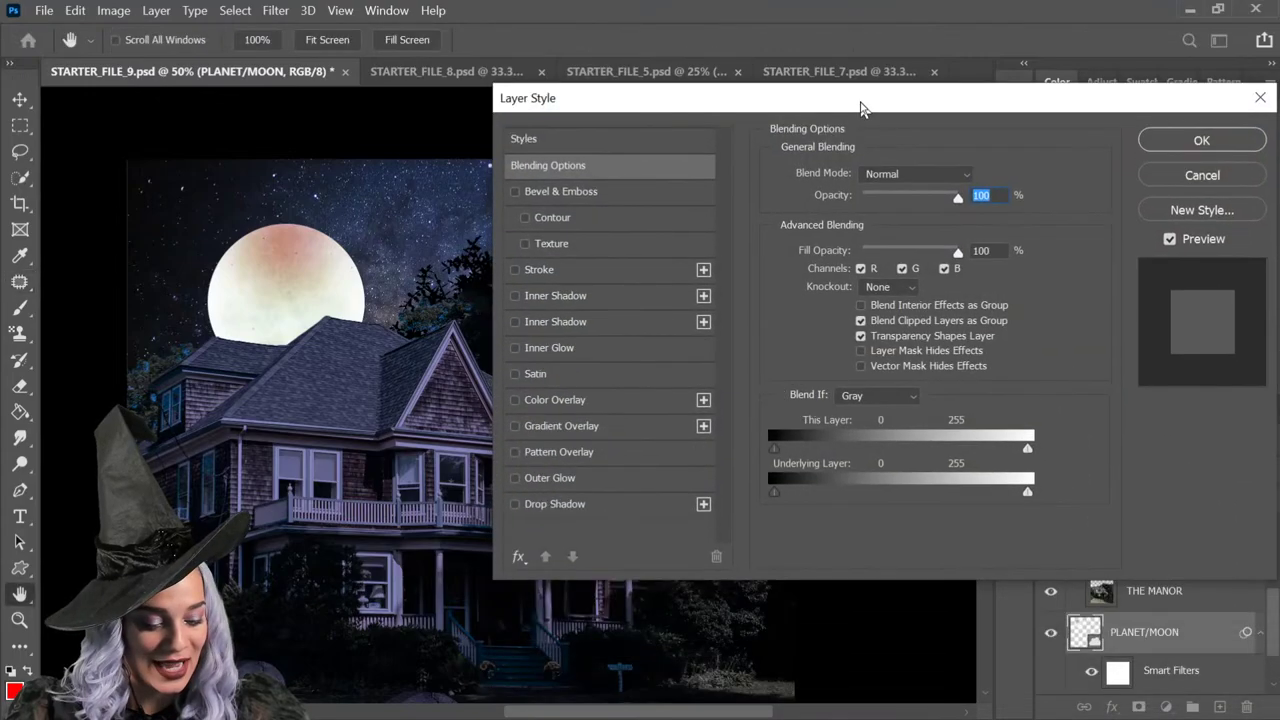
left_click(584, 479)
left_click(820, 245)
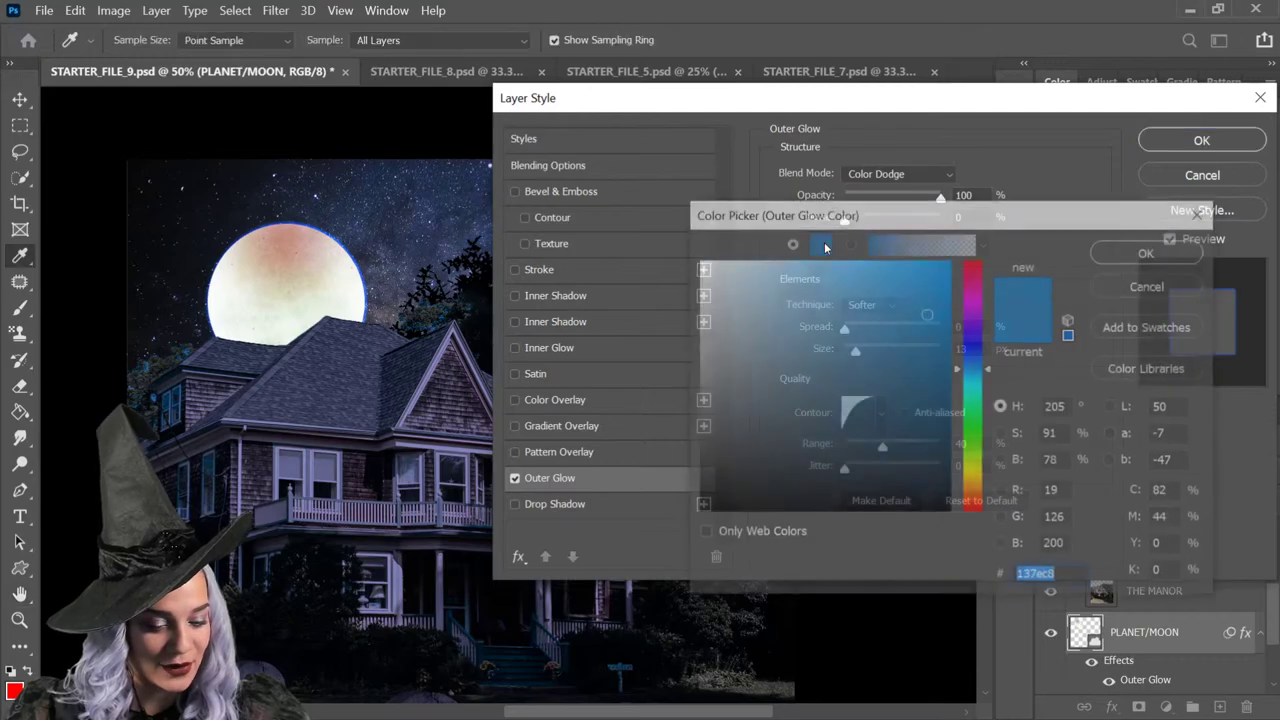
left_click(354, 271)
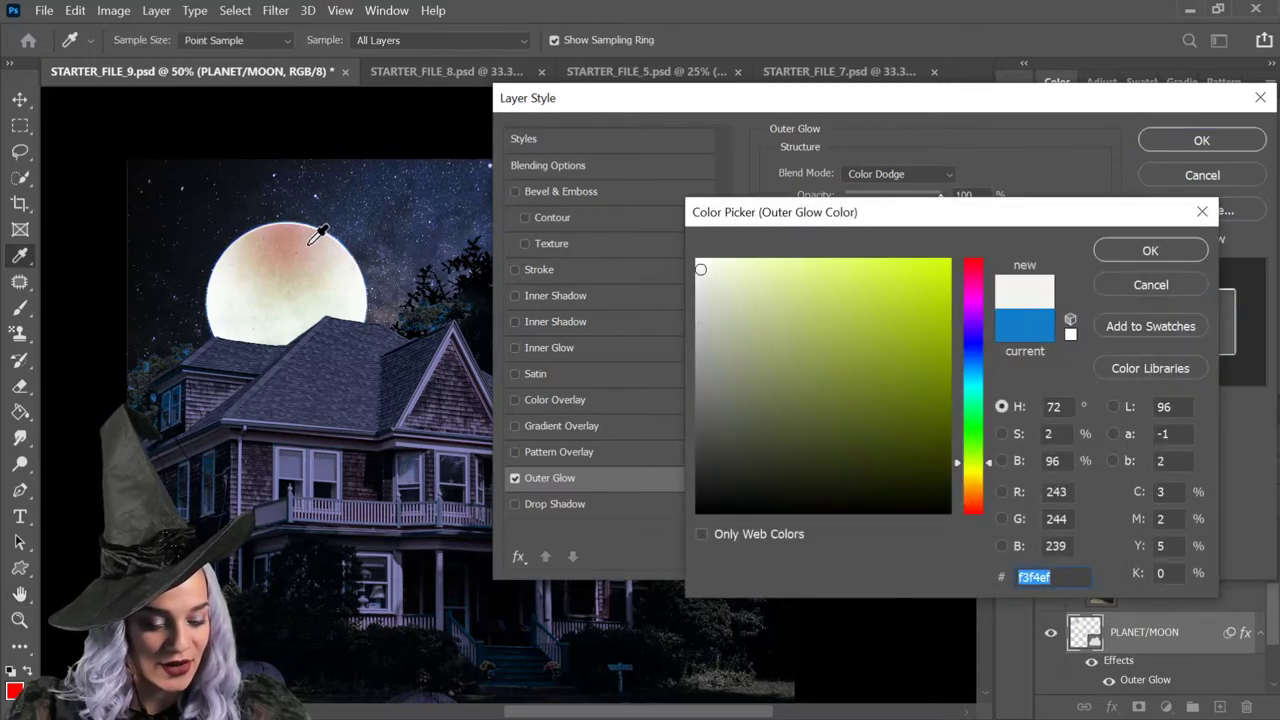
left_click(316, 272)
left_click(1152, 252)
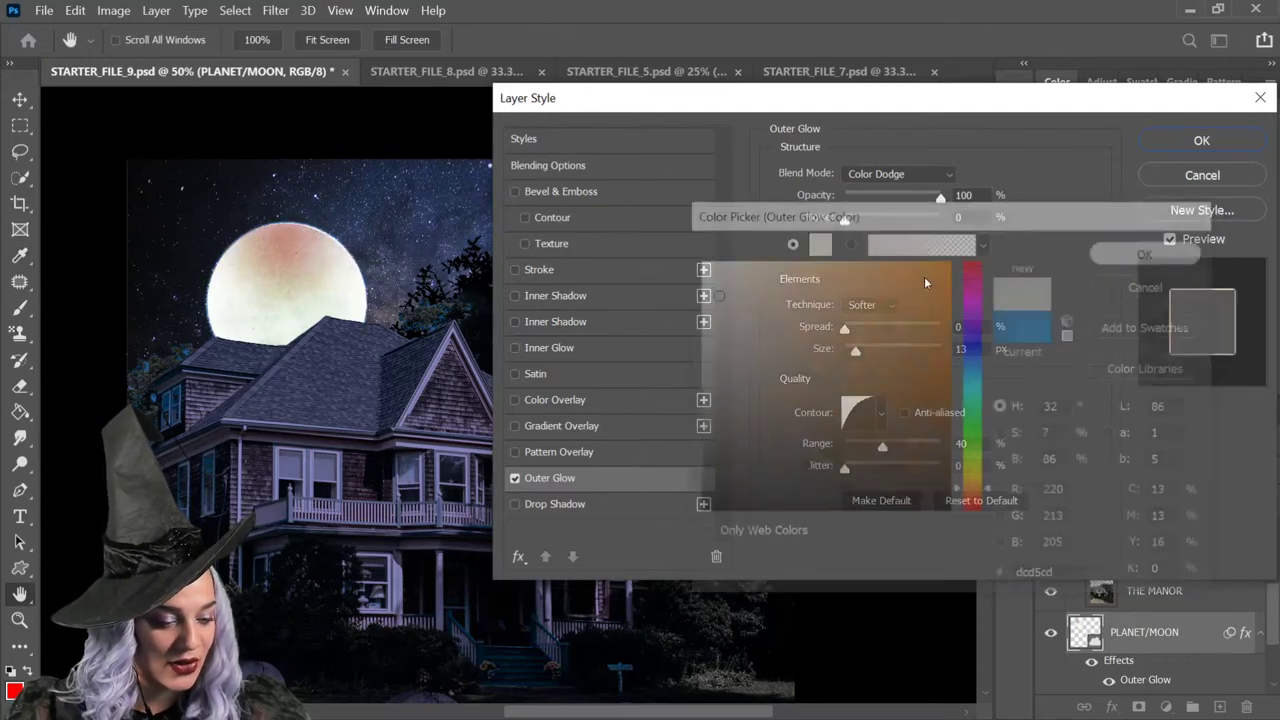
Step: Set the moon's Outer Glow size to 122 px and its opacity to 63%, and apply the layer style
left_click_drag(855, 355, 896, 350)
left_click_drag(940, 202, 909, 210)
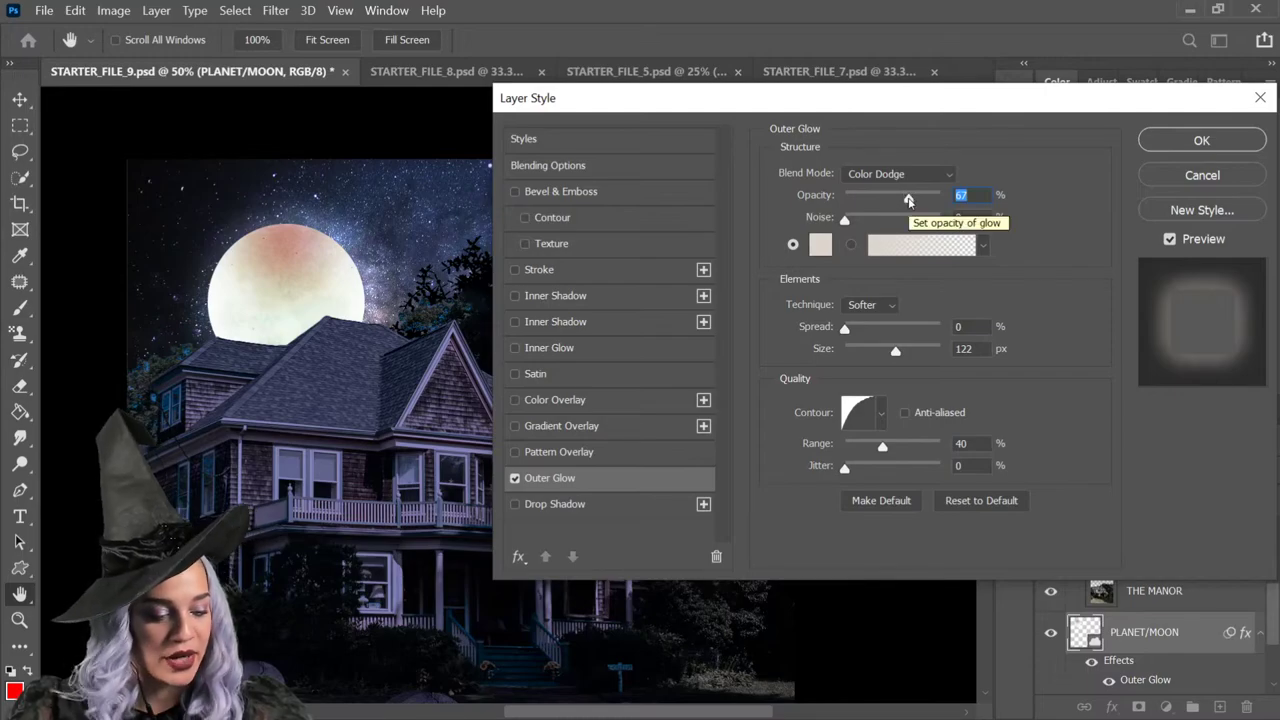
left_click_drag(911, 201, 905, 201)
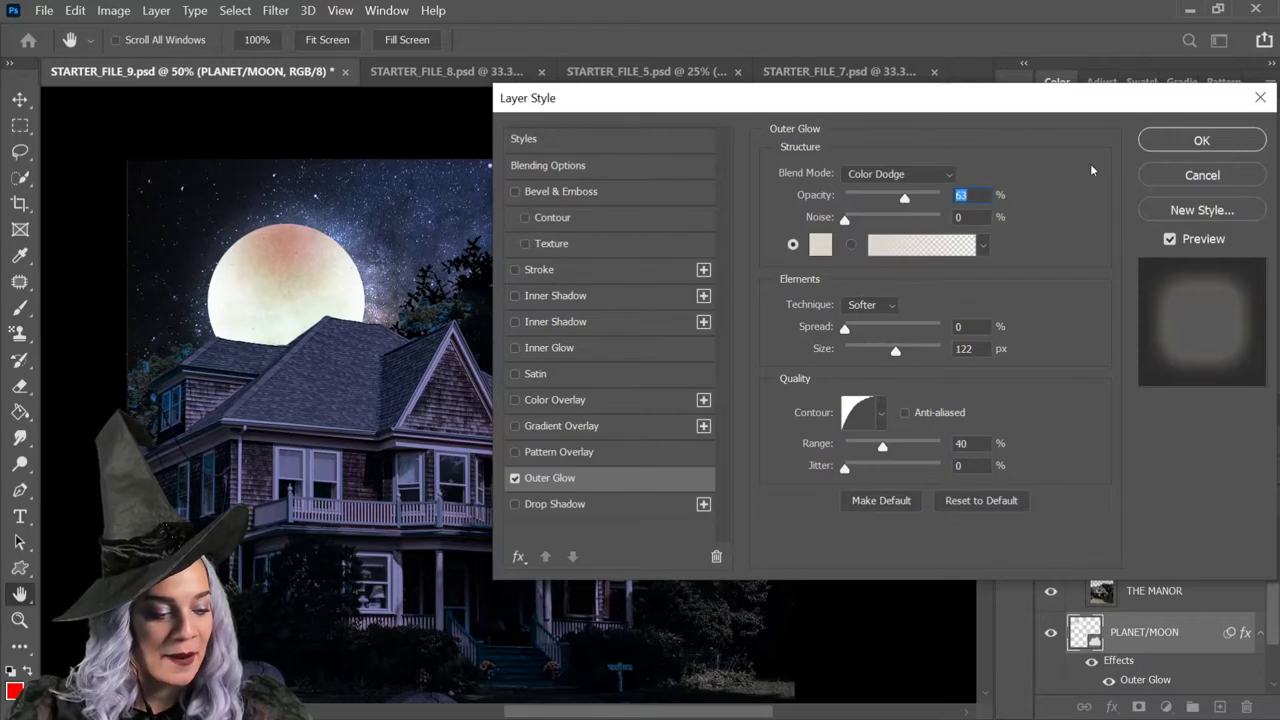
left_click(1202, 141)
key("j")
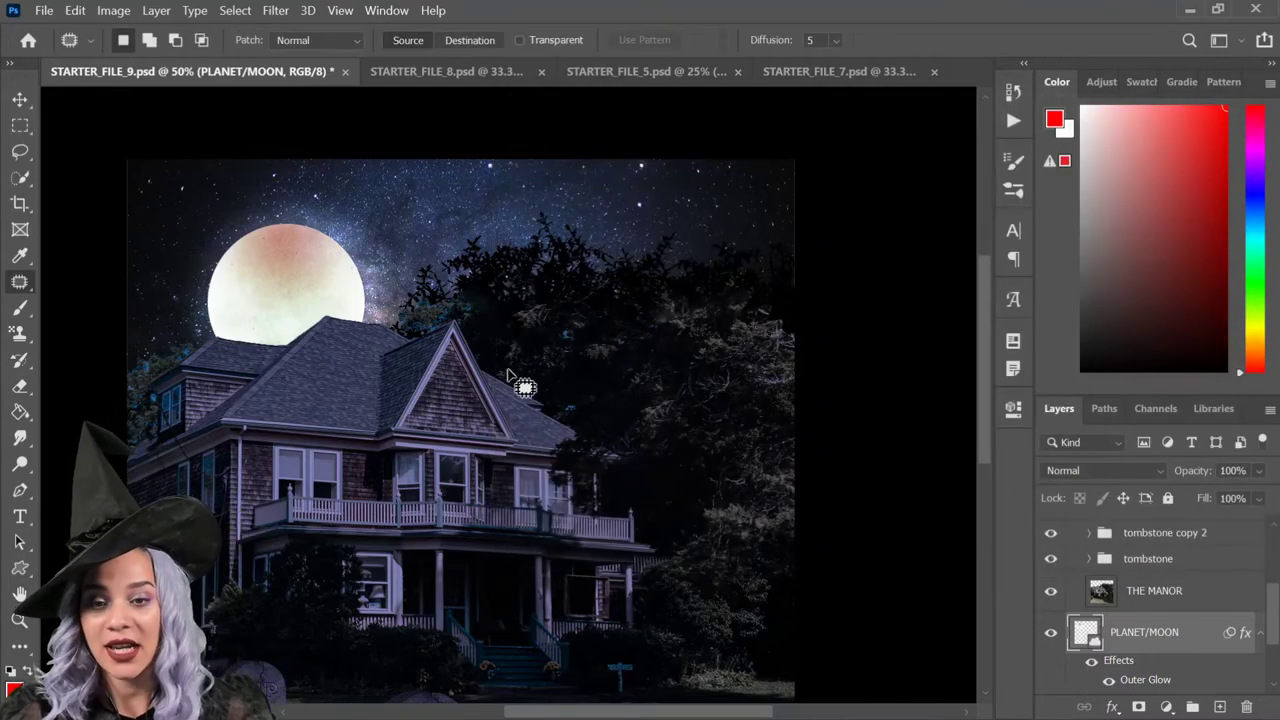
left_click_drag(680, 524, 731, 414)
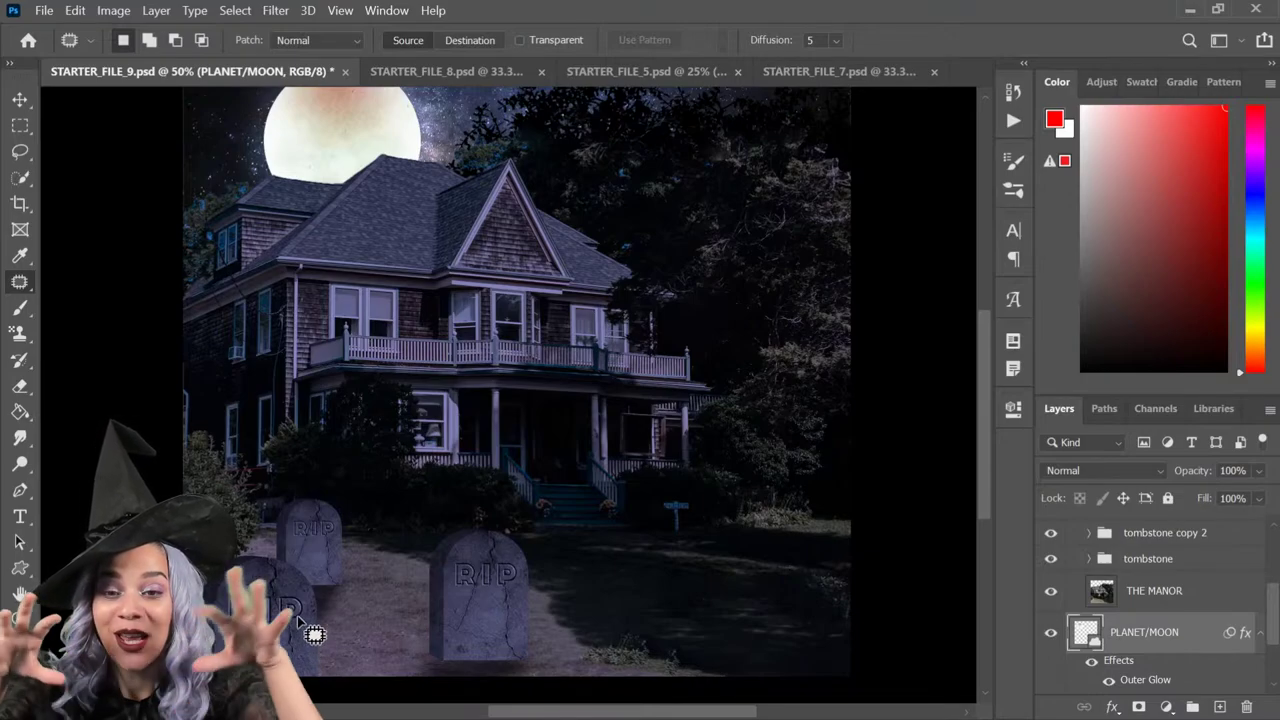
scroll(503, 400, "up", 1)
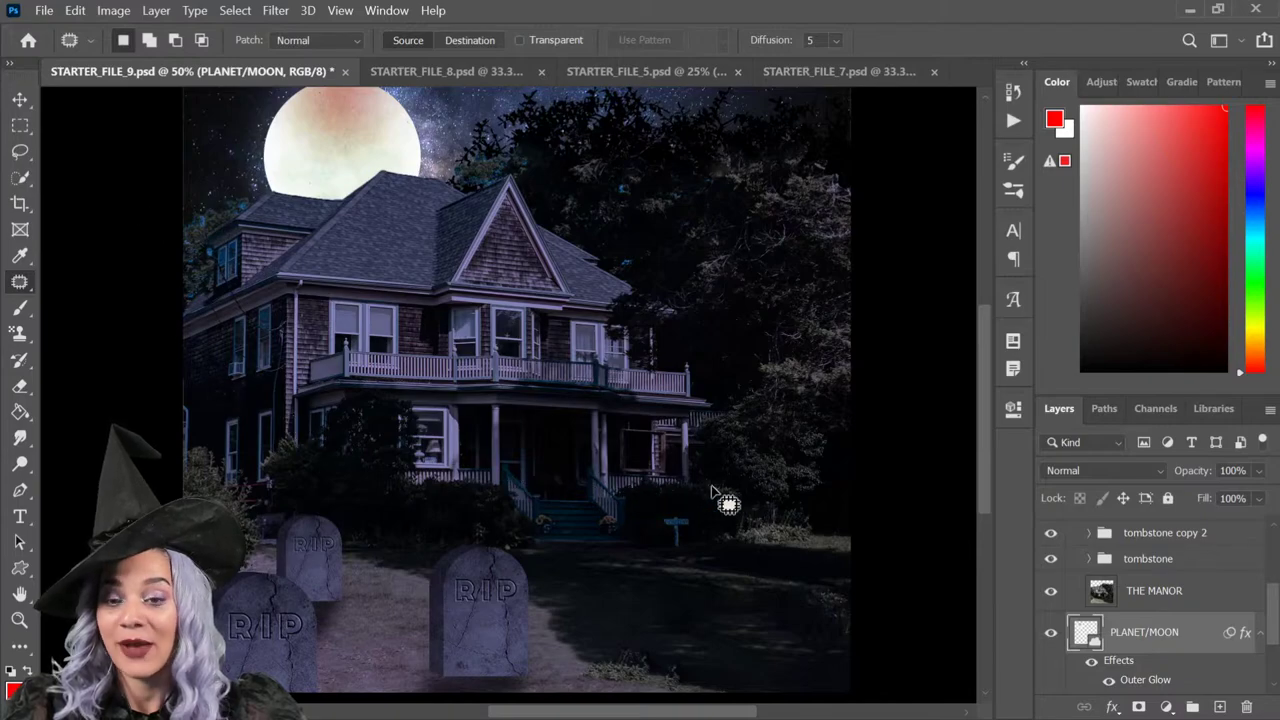
scroll(660, 430, "up", 1)
scroll(645, 400, "up", 3)
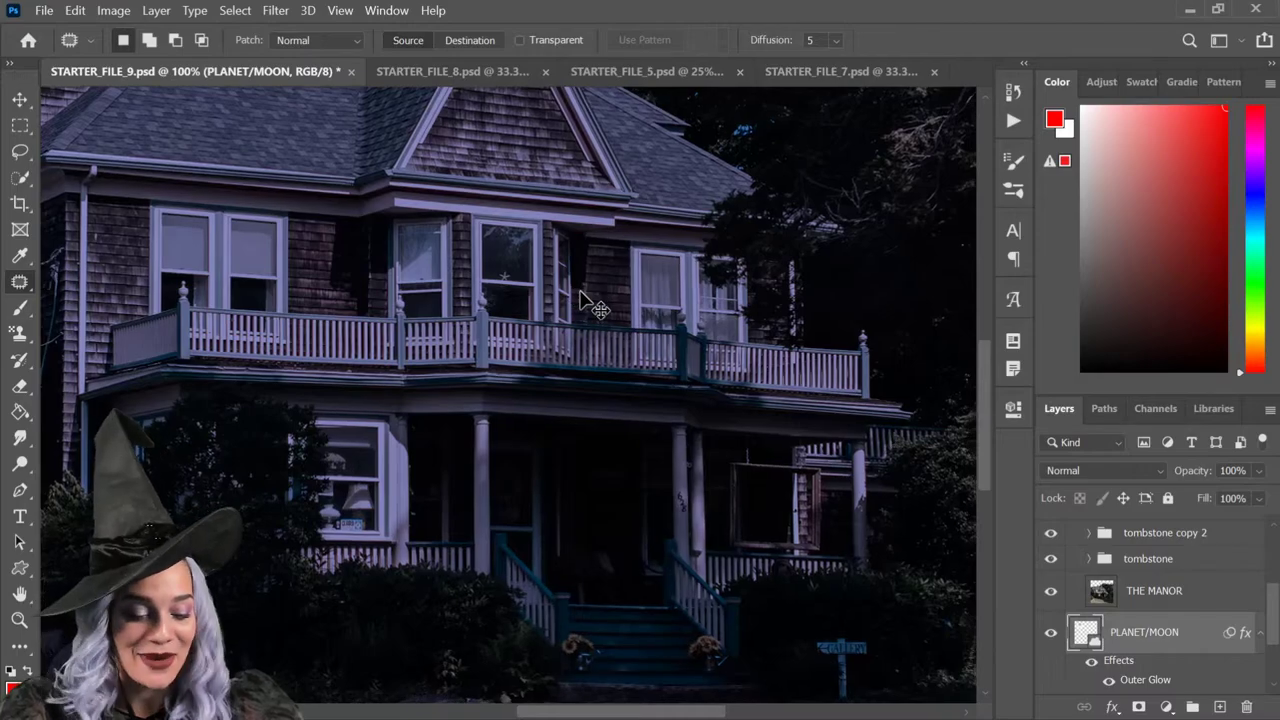
key("ctrl+minus")
key("ctrl+minus")
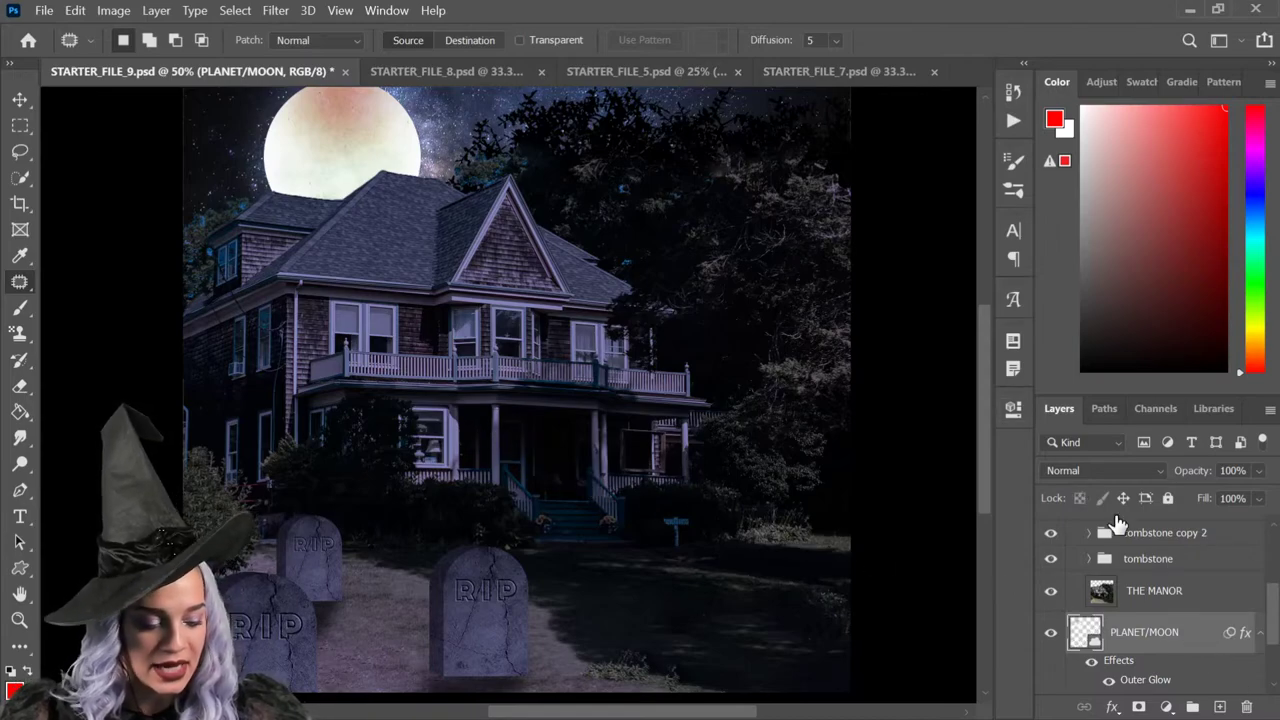
Step: Duplicate the PLANET/MOON layer, hide the copy's Outer Glow and return the copy to its dark, uninverted colours
key("ctrl+j")
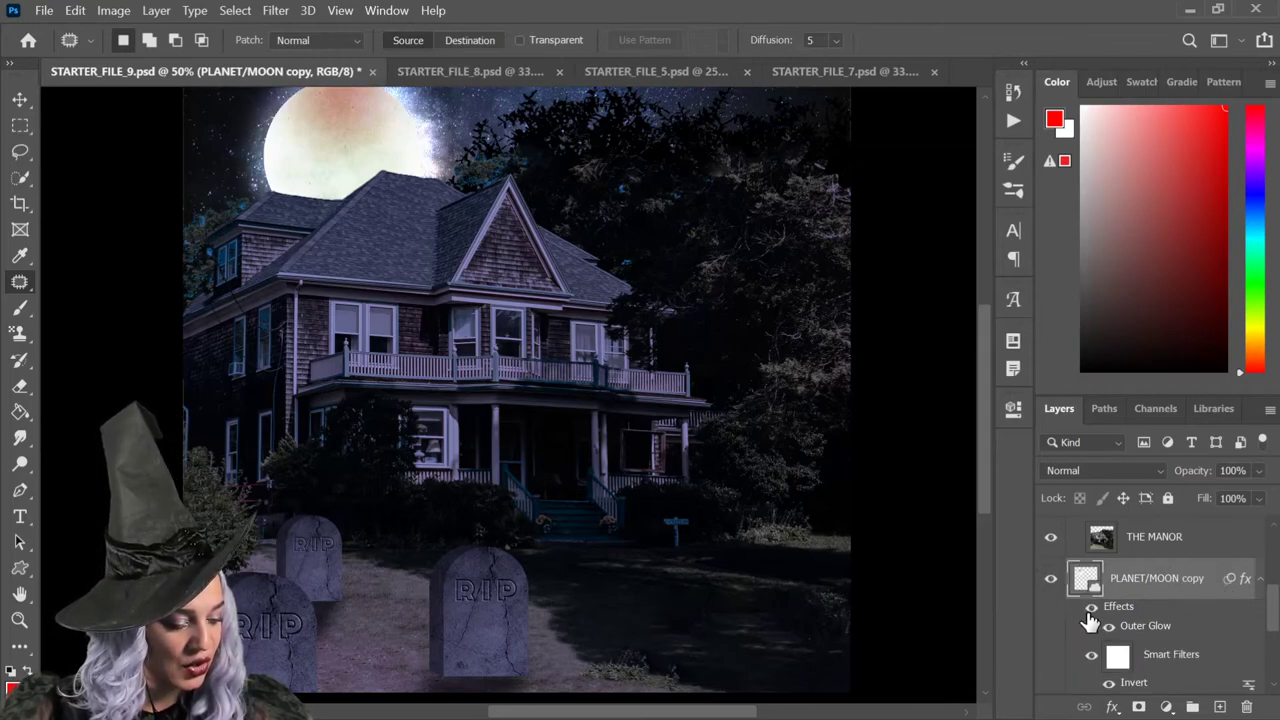
left_click(1108, 625)
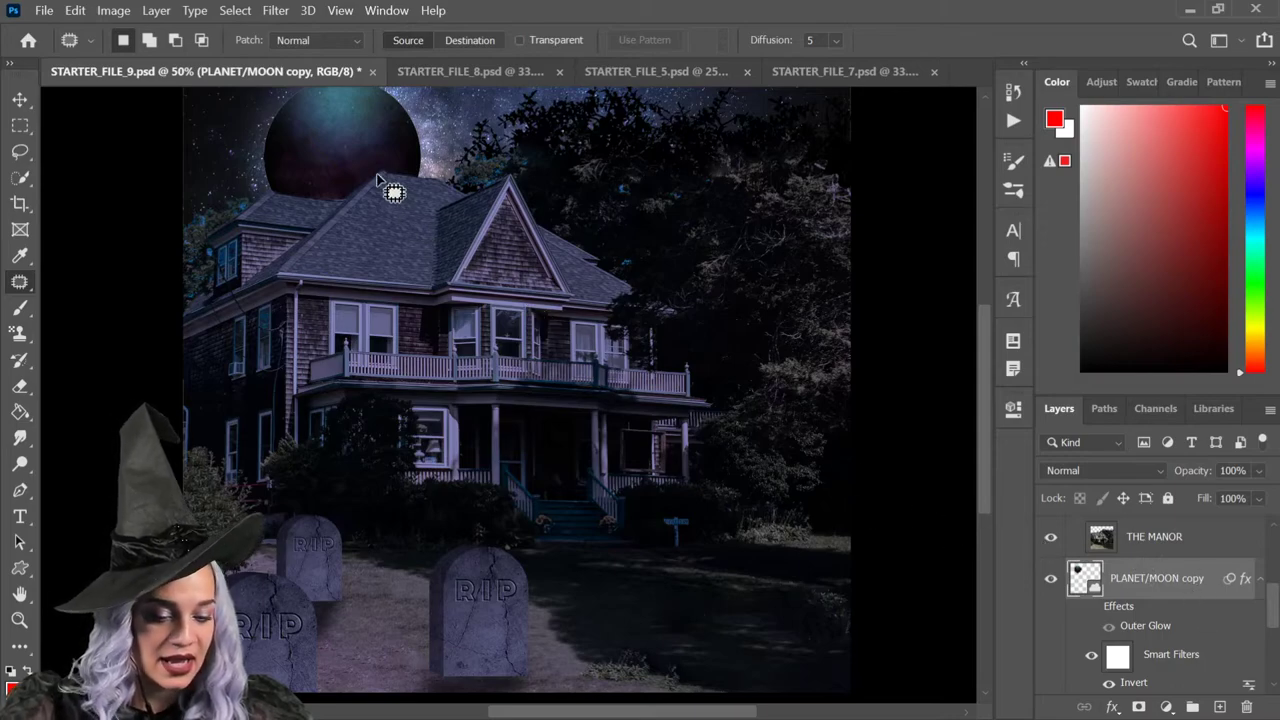
left_click_drag(591, 223, 574, 309)
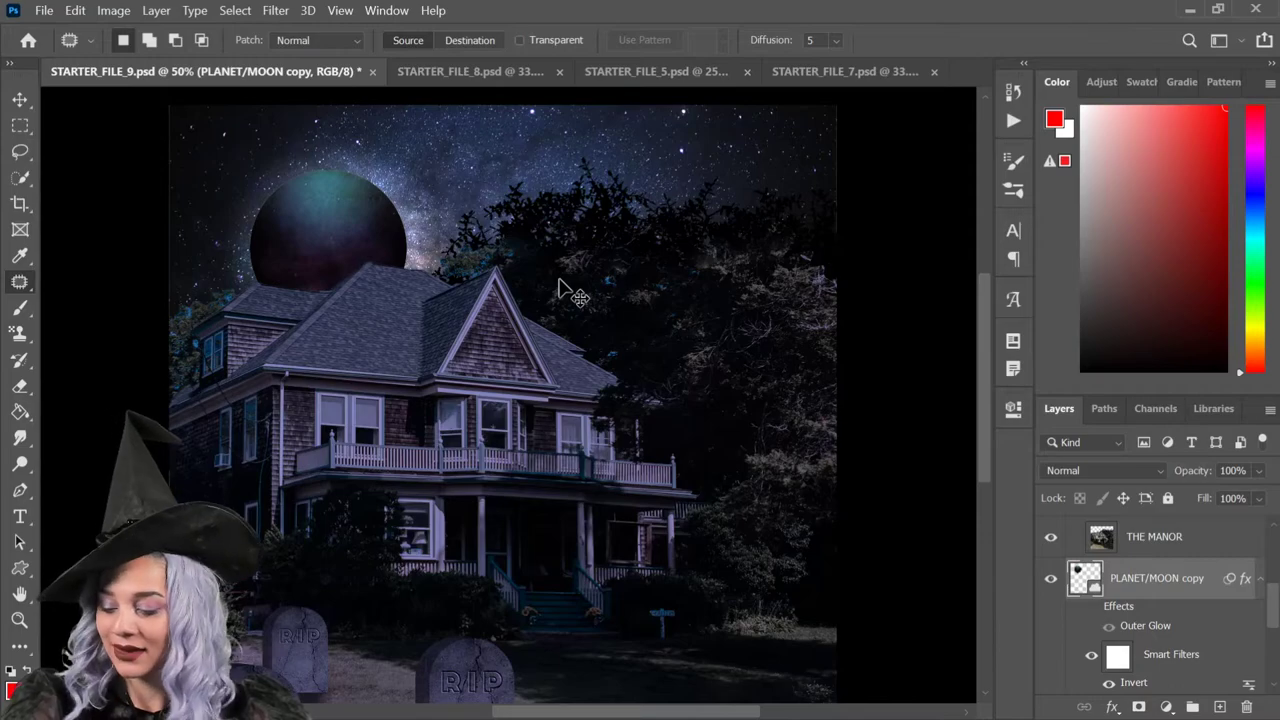
Step: Brighten the moon copy with Levels, setting the white input level to 141 and keeping the black input at 0
key("ctrl+l")
left_click_drag(1035, 357, 922, 357)
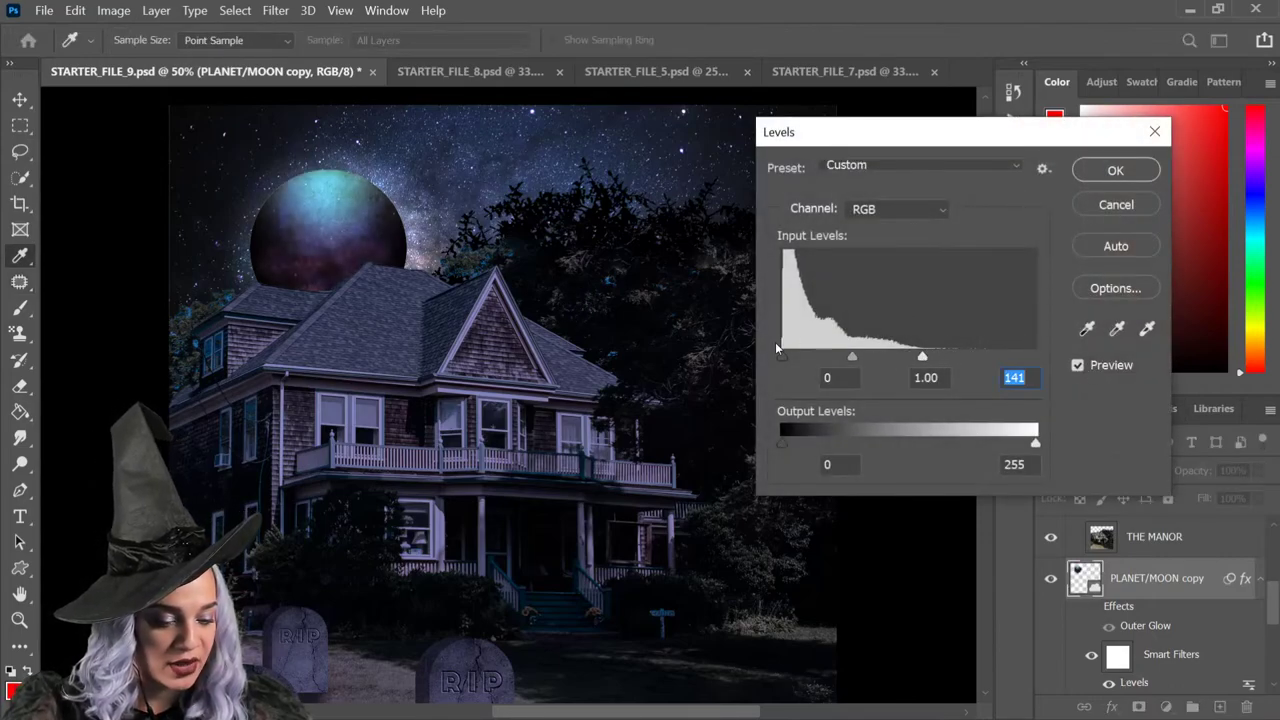
mouse_move(776, 358)
left_mouse_down()
mouse_move(804, 354)
mouse_move(782, 356)
left_mouse_up()
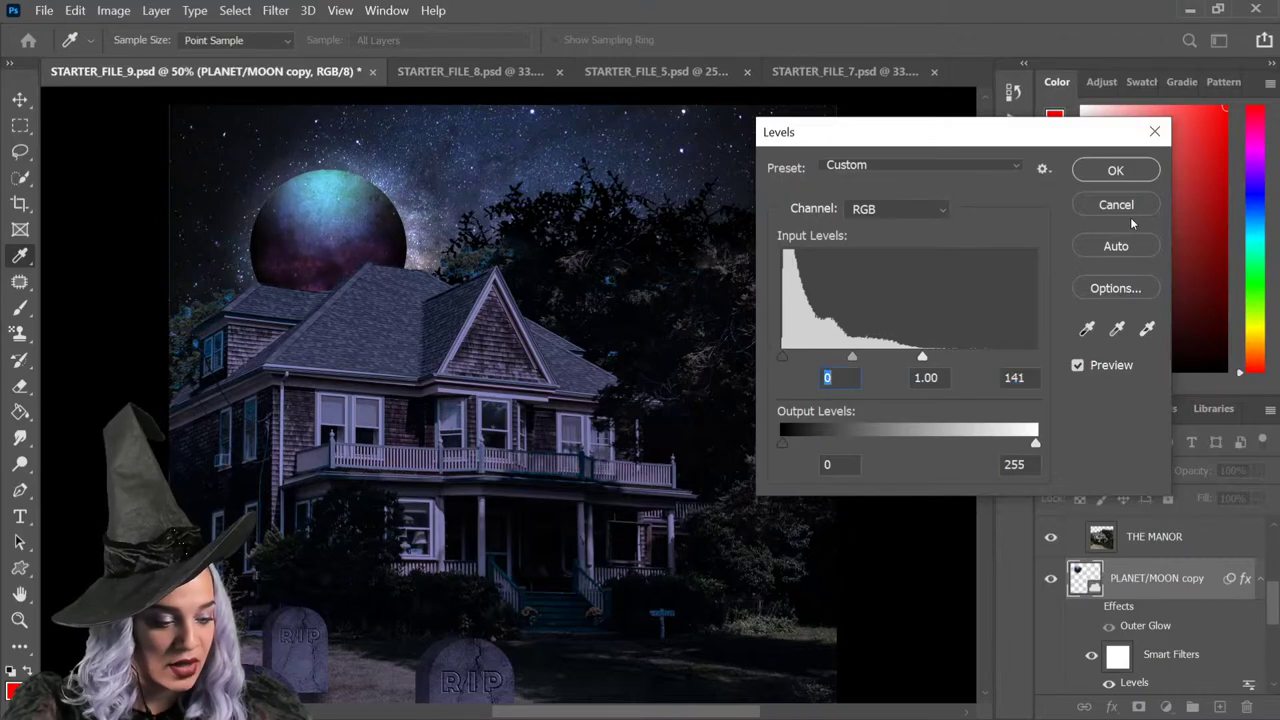
left_click(1116, 171)
Step: Try a Hue/Saturation adjustment on the moon copy with hue +157, saturation +87 and lightness +28
key("ctrl+u")
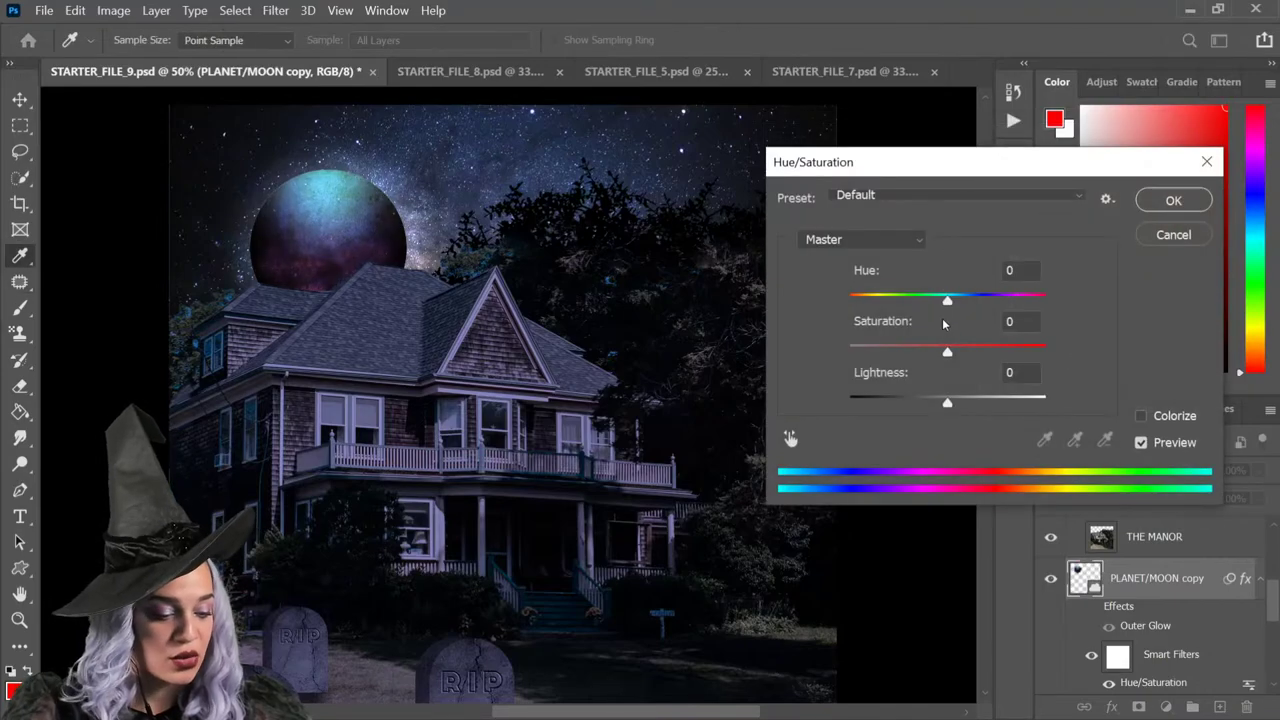
left_click_drag(947, 301, 1036, 301)
left_click_drag(947, 401, 975, 405)
left_click_drag(947, 352, 1033, 352)
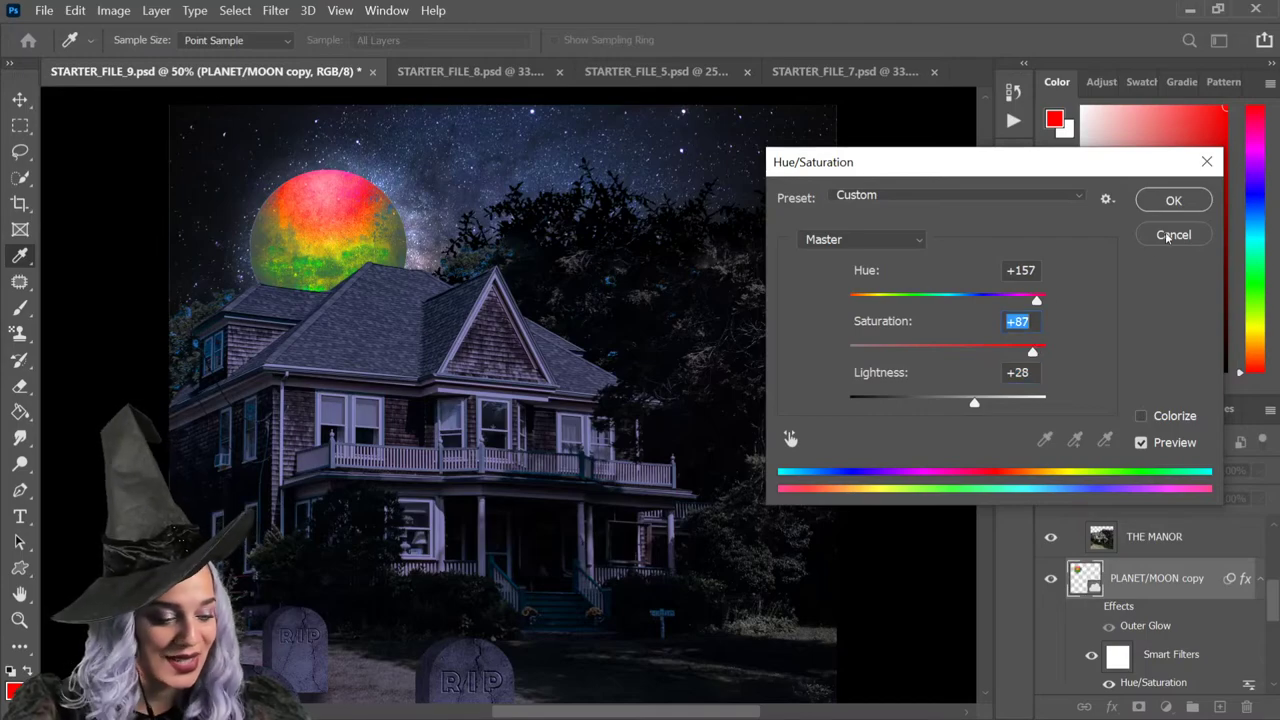
left_click(1174, 234)
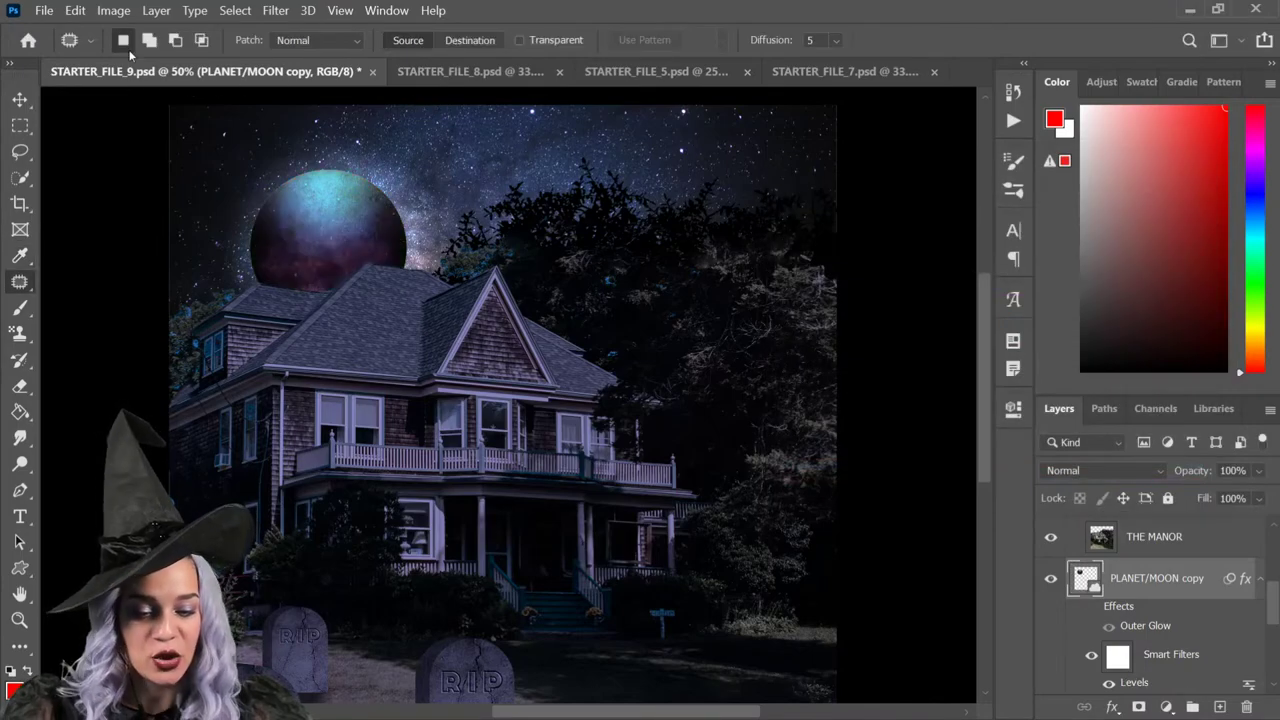
Step: Try a Gradient Map on the moon copy with the green-to-pink preset from the Iridescent gradients
left_click(113, 10)
mouse_move(190, 62)
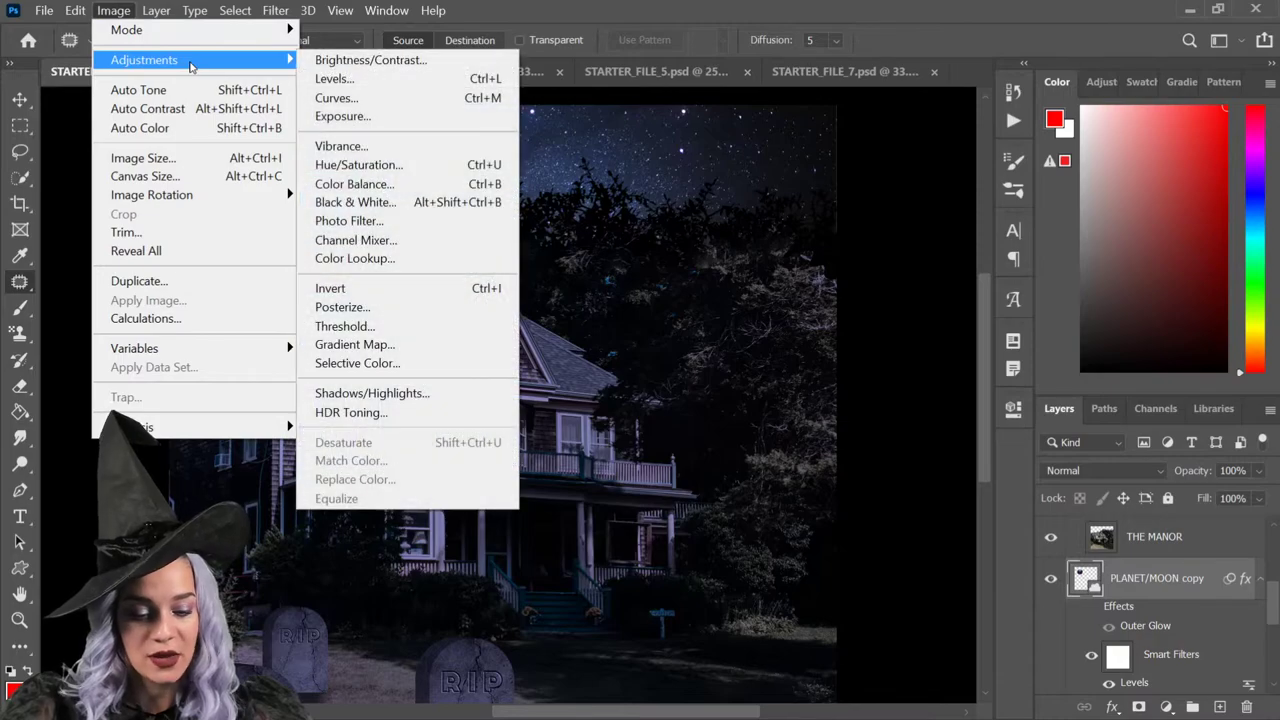
left_click(441, 346)
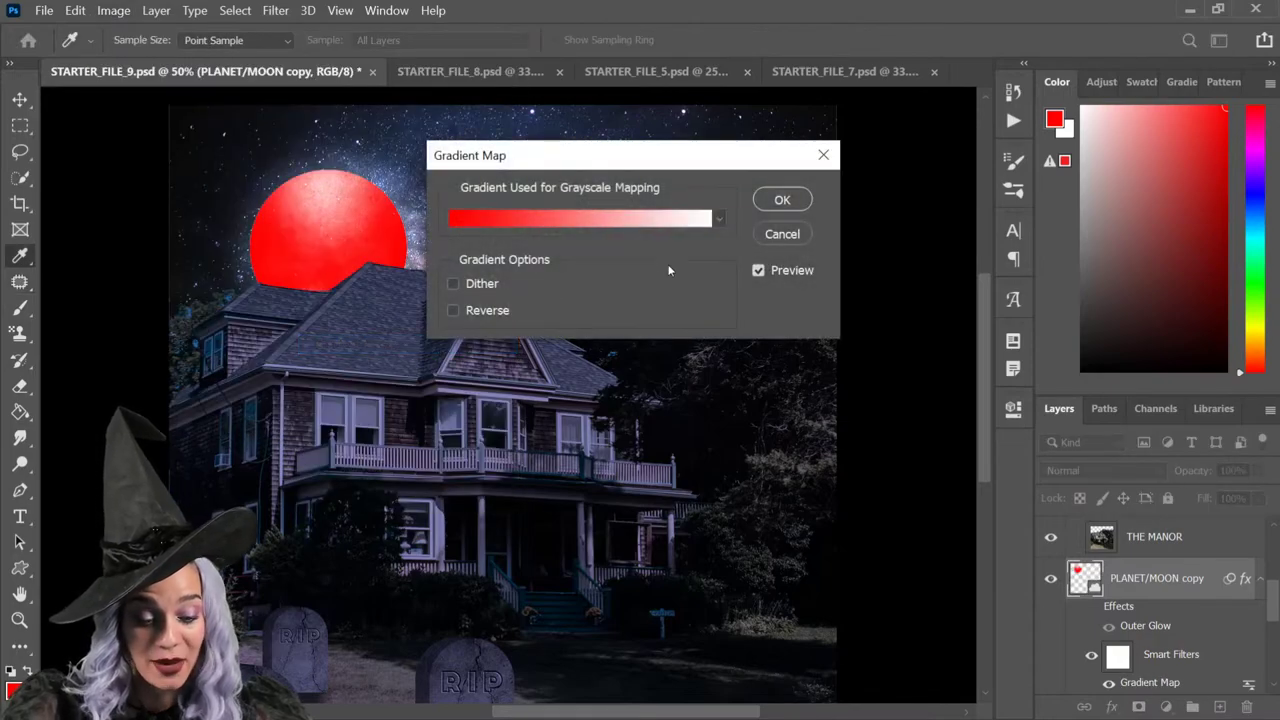
left_click(718, 220)
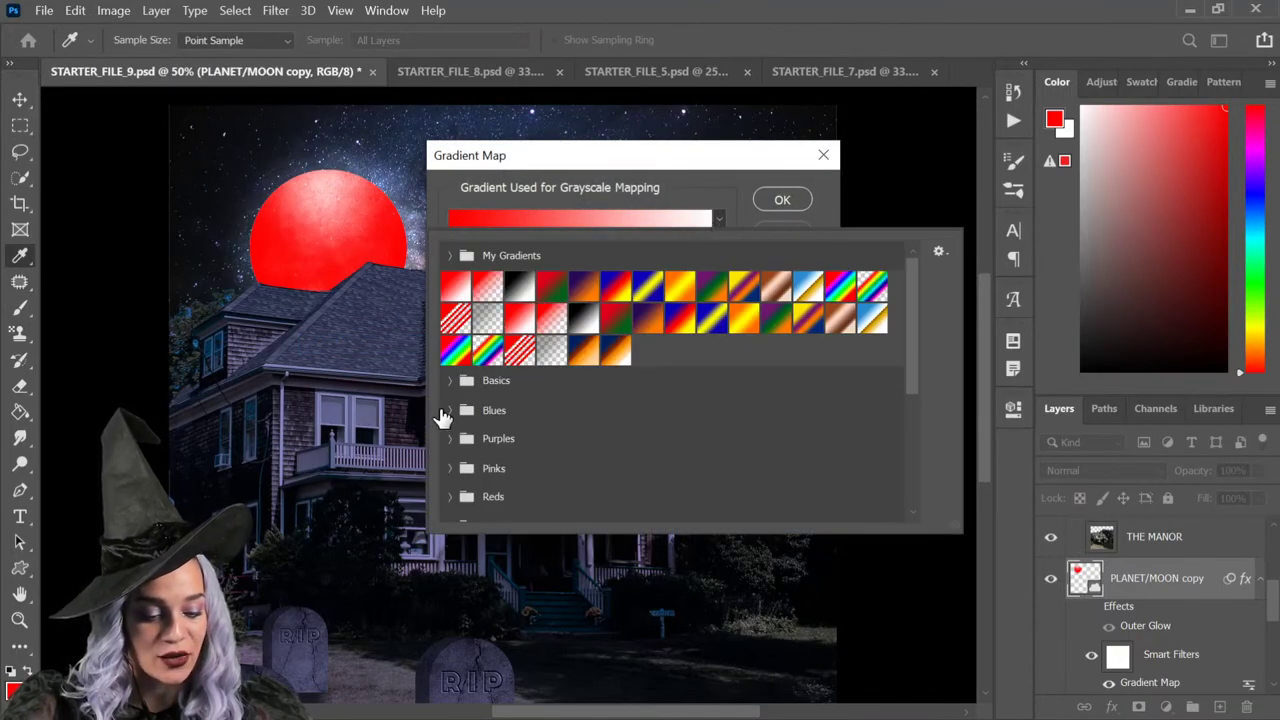
scroll(517, 415, "down", 3)
scroll(466, 443, "down", 2)
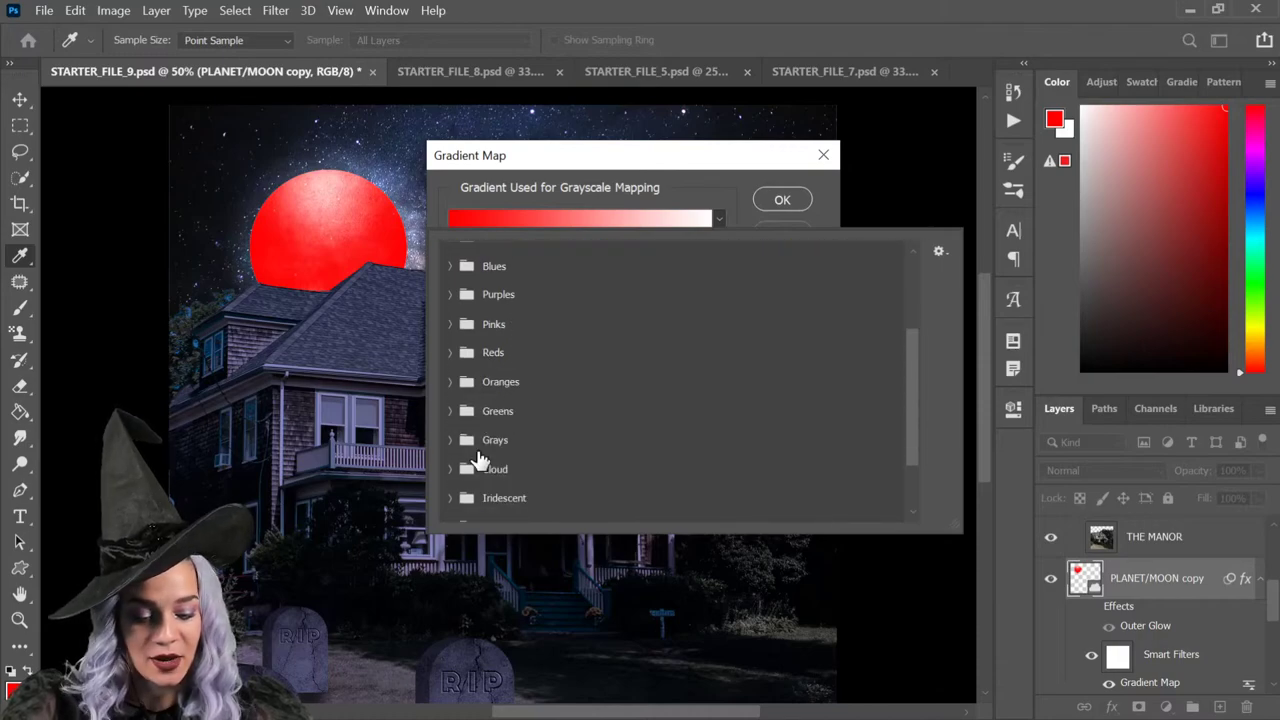
left_click(449, 465)
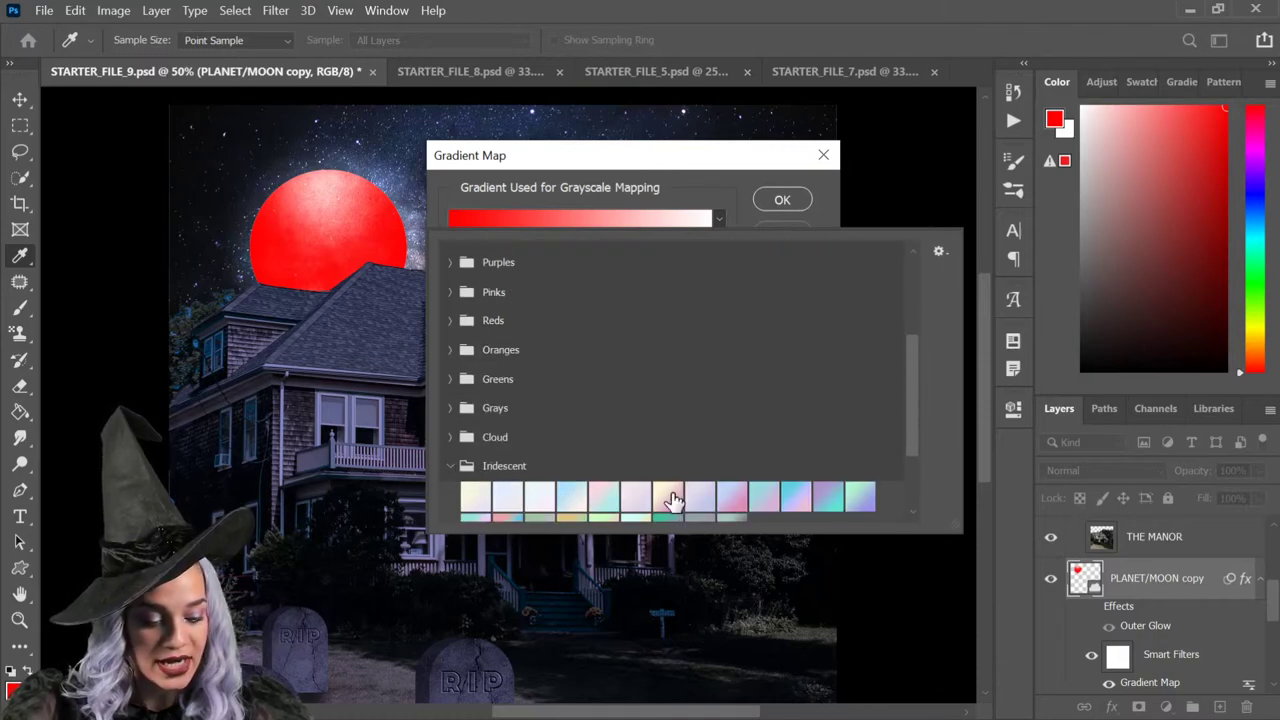
scroll(665, 500, "down", 3)
left_click(605, 451)
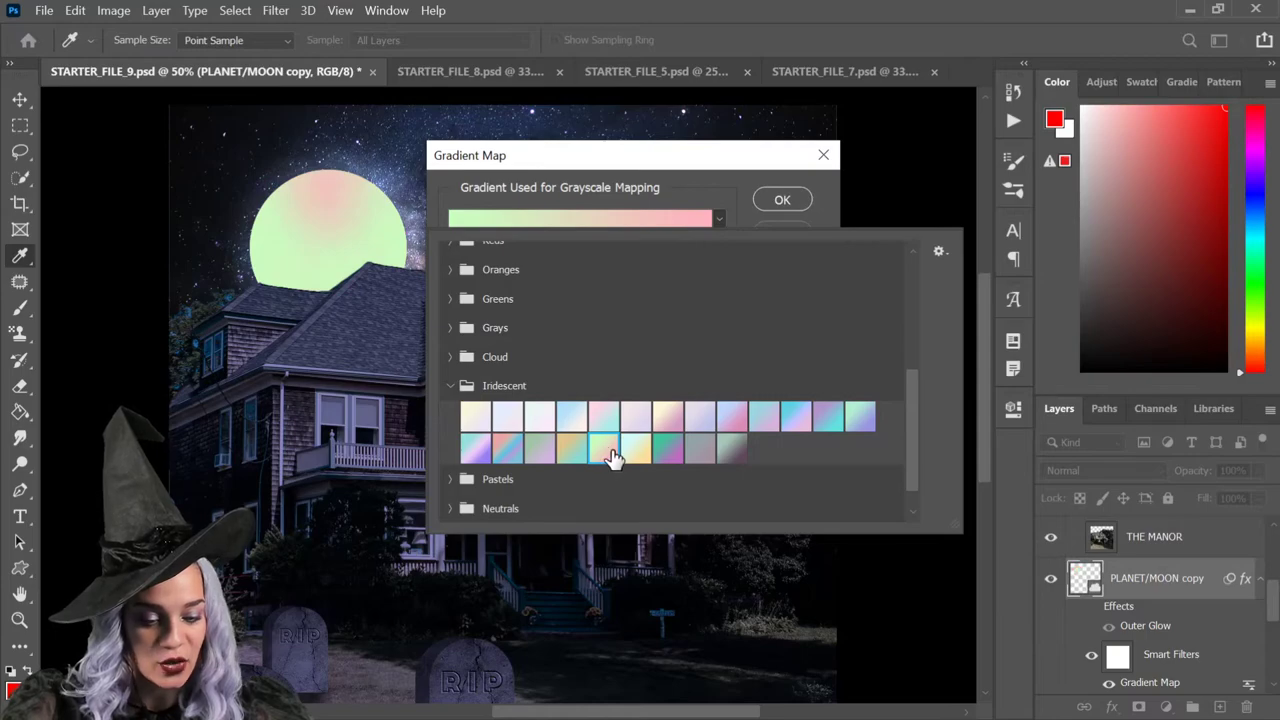
Step: Try other Iridescent presets in the moon copy's Gradient Map, ending with the pink-to-turquoise gradient, and discard the adjustment
left_click(858, 418)
left_click(540, 417)
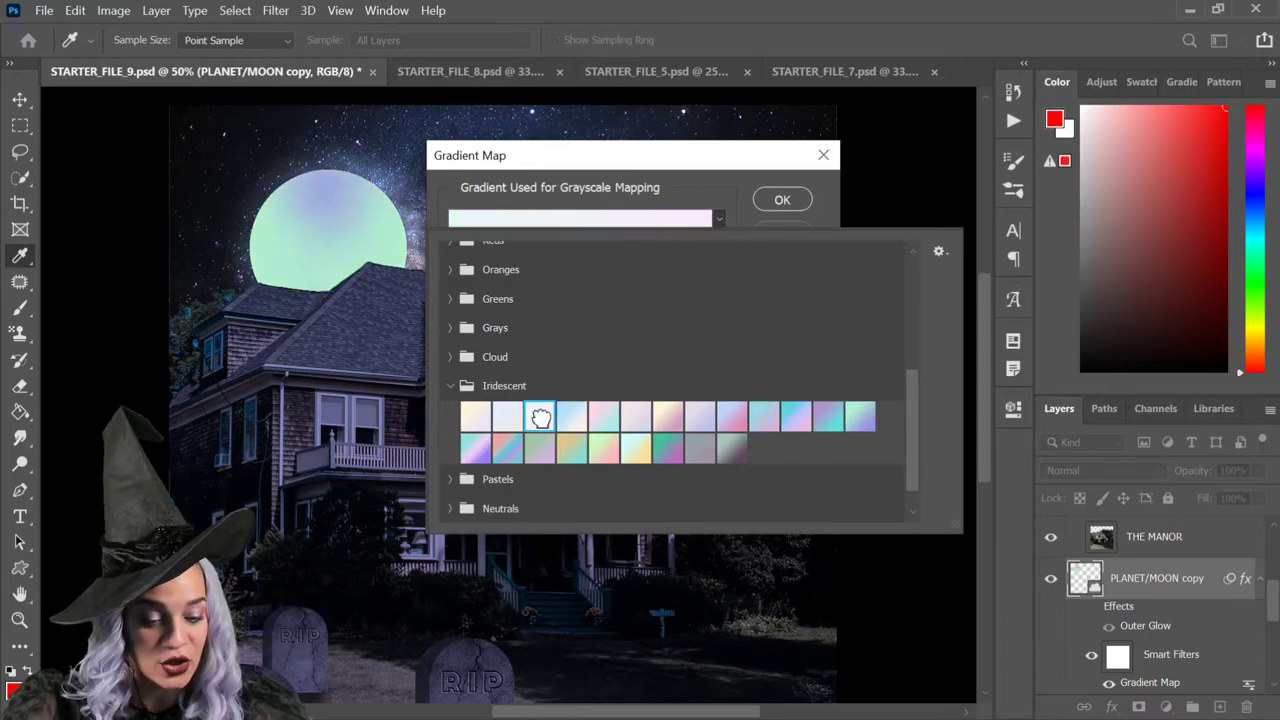
left_click(600, 422)
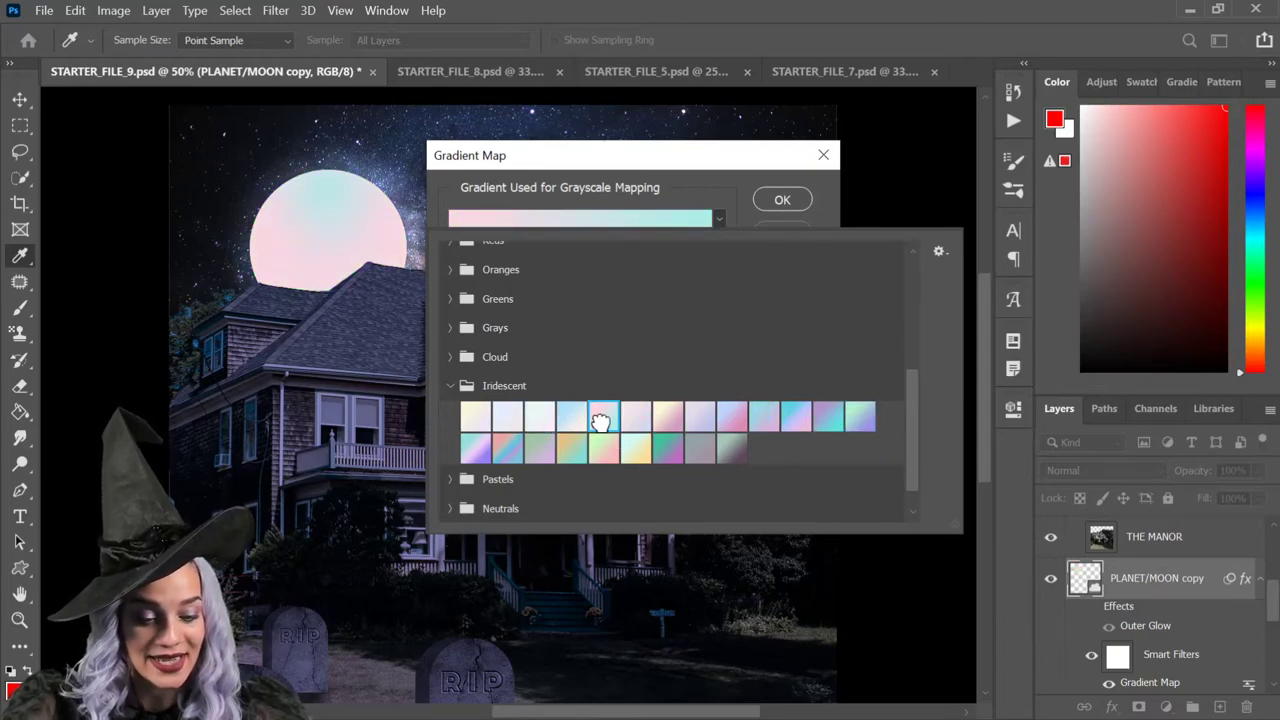
left_click(830, 202)
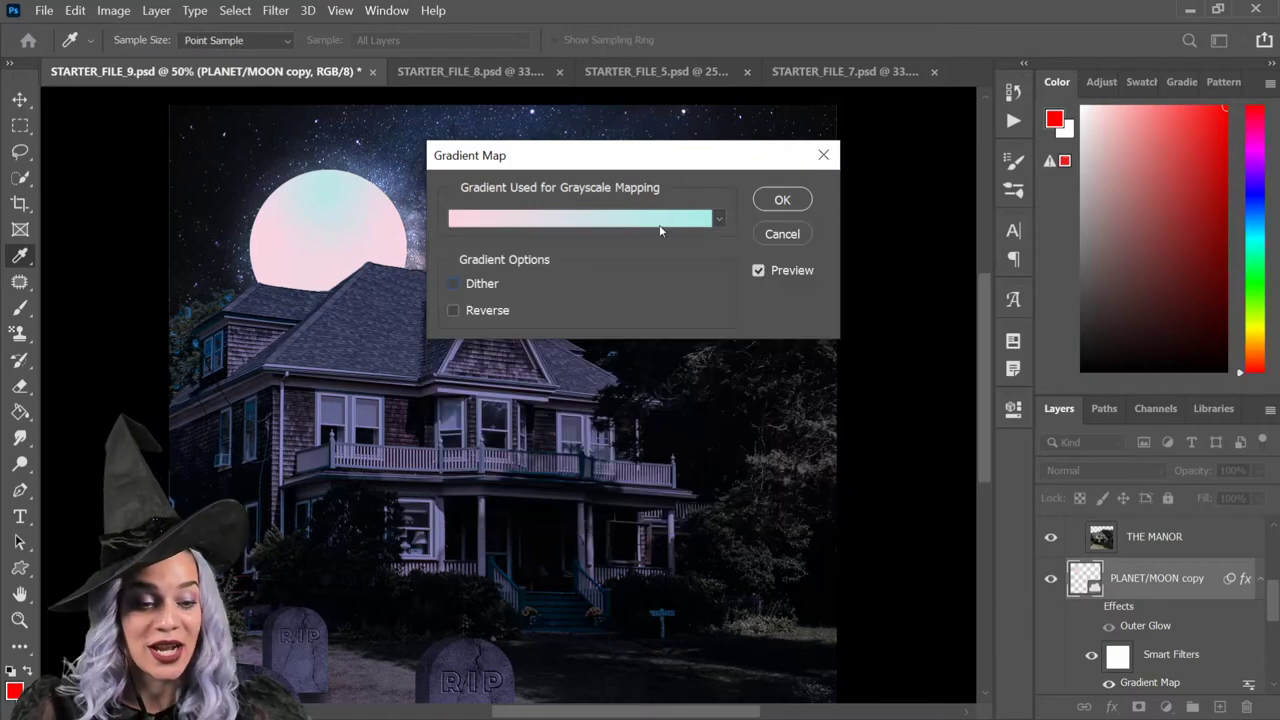
left_click(782, 234)
Step: Hide the PLANET/MOON copy layer so the inverted, glowing moon is used
key("j")
left_click(1050, 580)
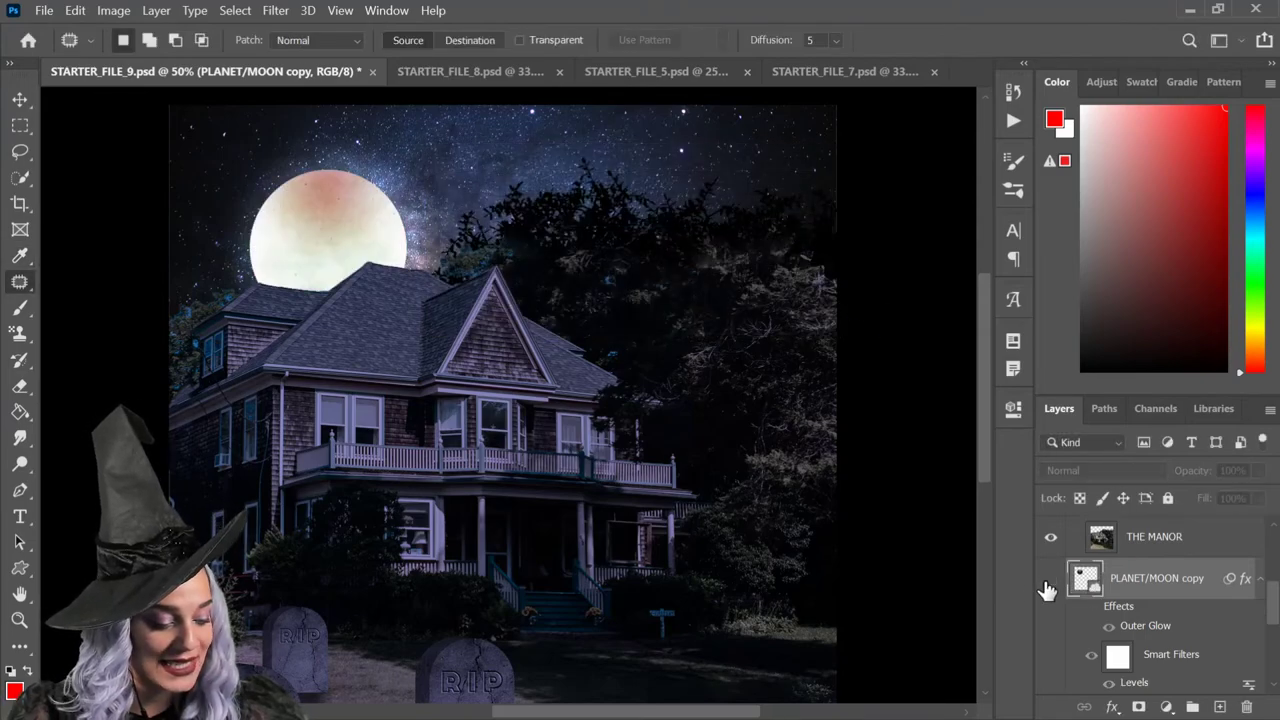